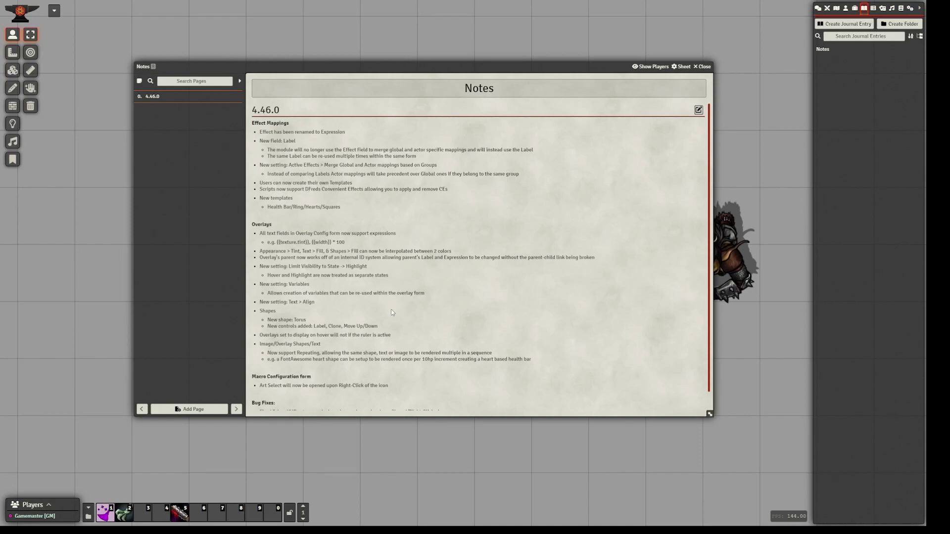
- Read through the 4.46.0 release notes in the Notes journal, then close the journal
scroll(393, 313, "down", 1)
scroll(393, 312, "up", 1)
scroll(368, 299, "down", 1)
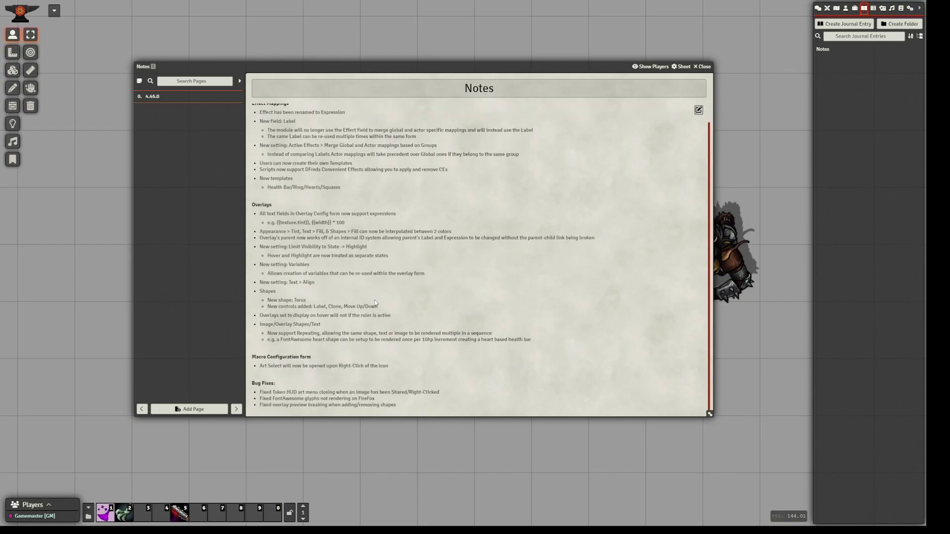
scroll(327, 349, "up", 1)
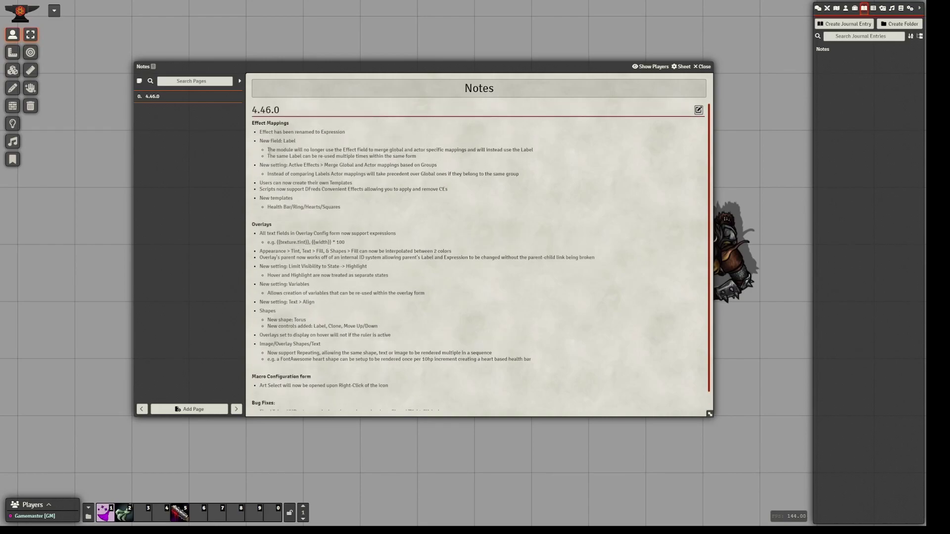
scroll(356, 335, "down", 1)
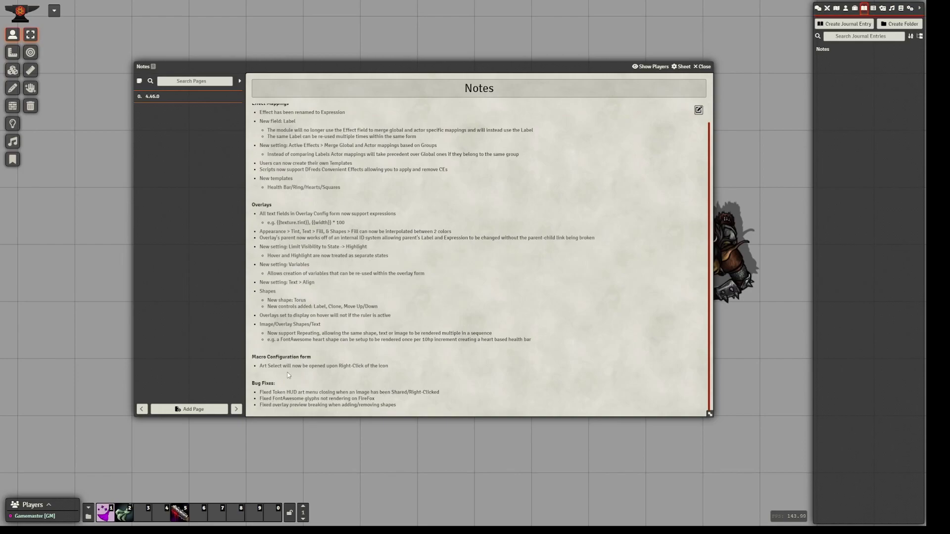
scroll(297, 394, "up", 1)
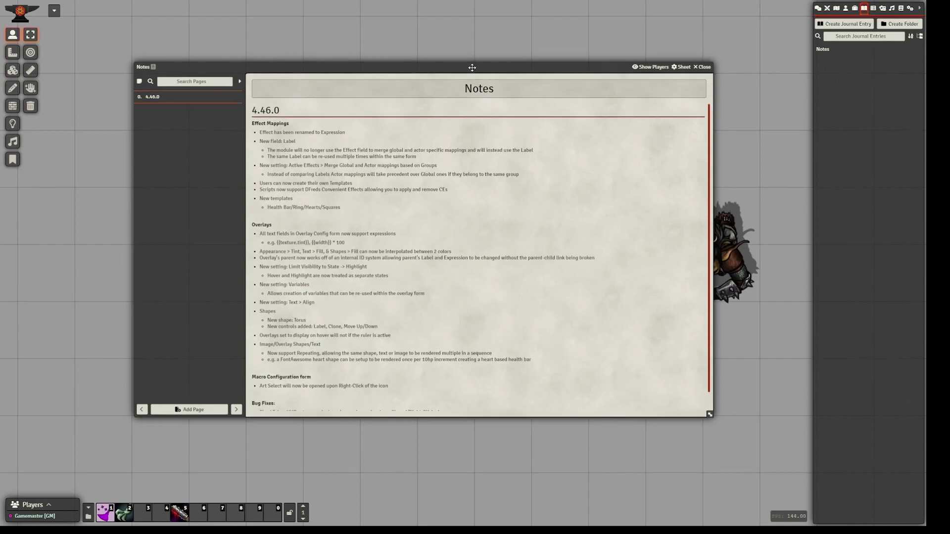
left_click_drag(472, 67, 444, 69)
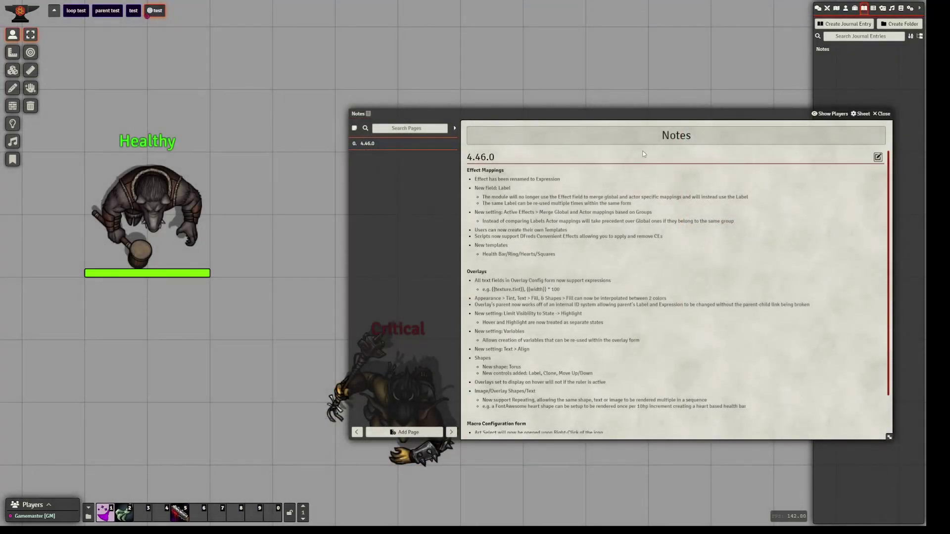
left_click_drag(612, 102, 531, 90)
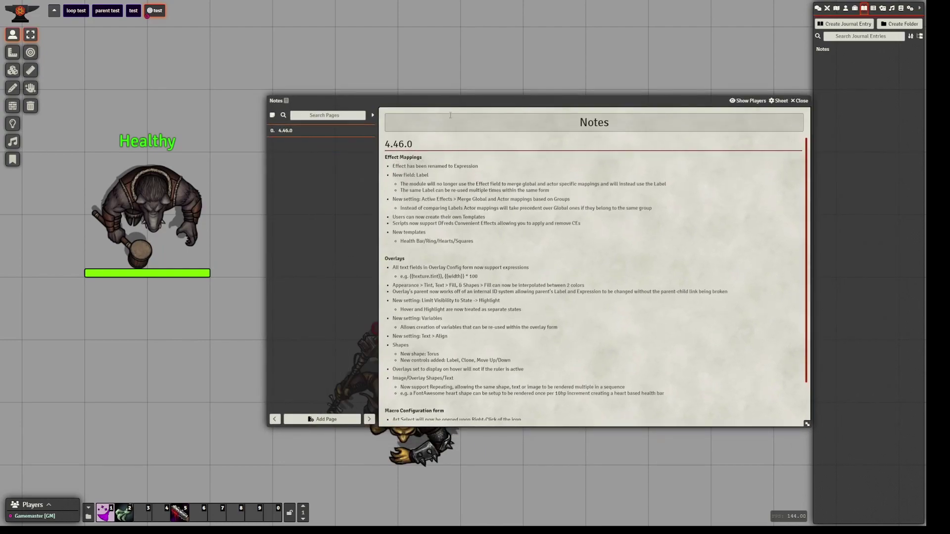
left_click_drag(451, 102, 445, 87)
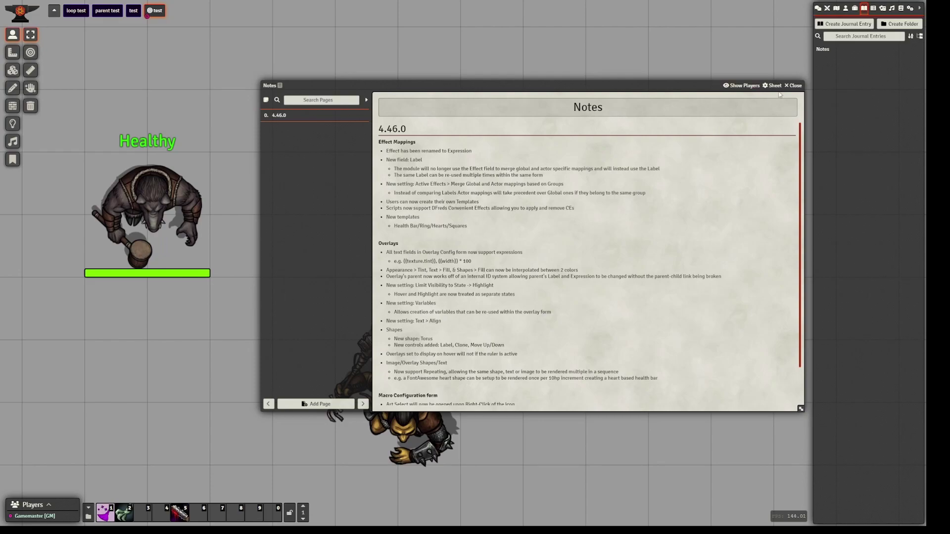
left_click(793, 85)
- Open the Effect Config of the token marked Healthy
right_click(178, 235)
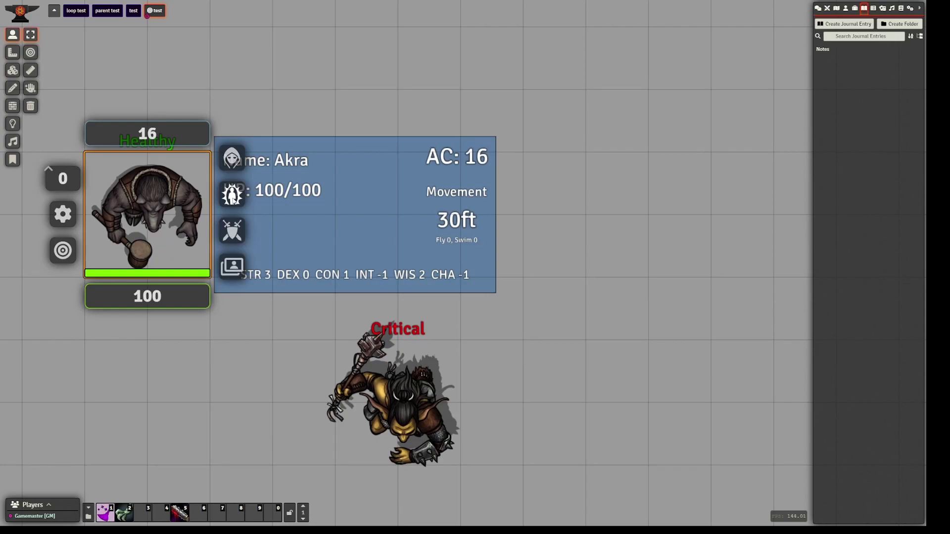
left_click(233, 198)
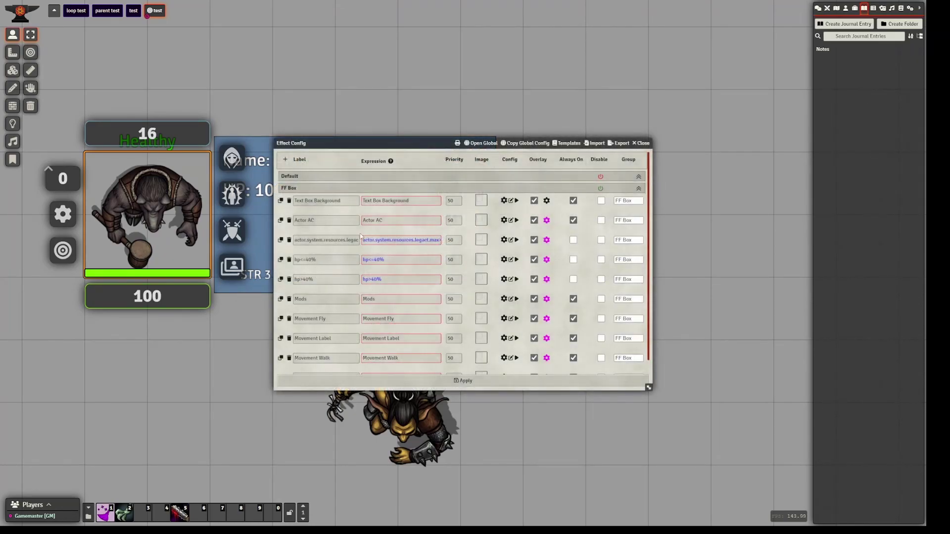
left_click_drag(372, 144, 329, 140)
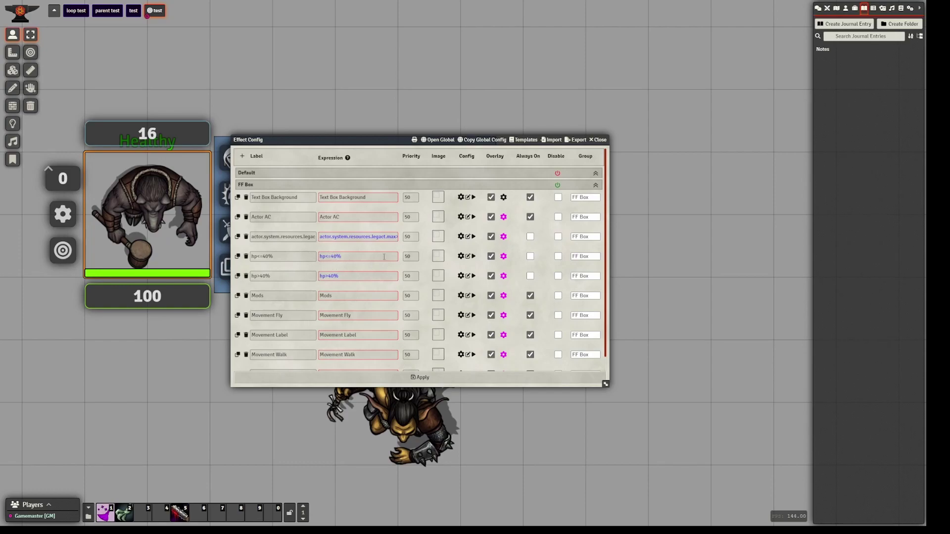
mouse_move(355, 143)
left_mouse_down()
mouse_move(319, 141)
mouse_move(354, 144)
left_mouse_up()
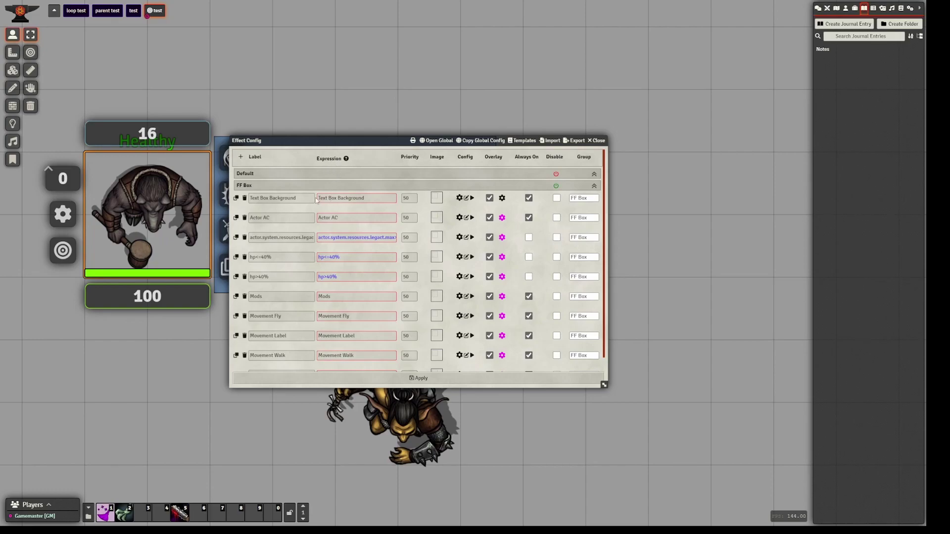
- Examine the Label and Expression fields of the FF Box mappings
left_click_drag(367, 199, 248, 199)
left_click(295, 198)
left_click(283, 259)
left_click(331, 200)
scroll(270, 269, "down", 1)
scroll(298, 263, "up", 1)
- Rename the label of the hp<=40% mapping to HP Turn Red and apply the effect configuration
left_click_drag(273, 256, 248, 257)
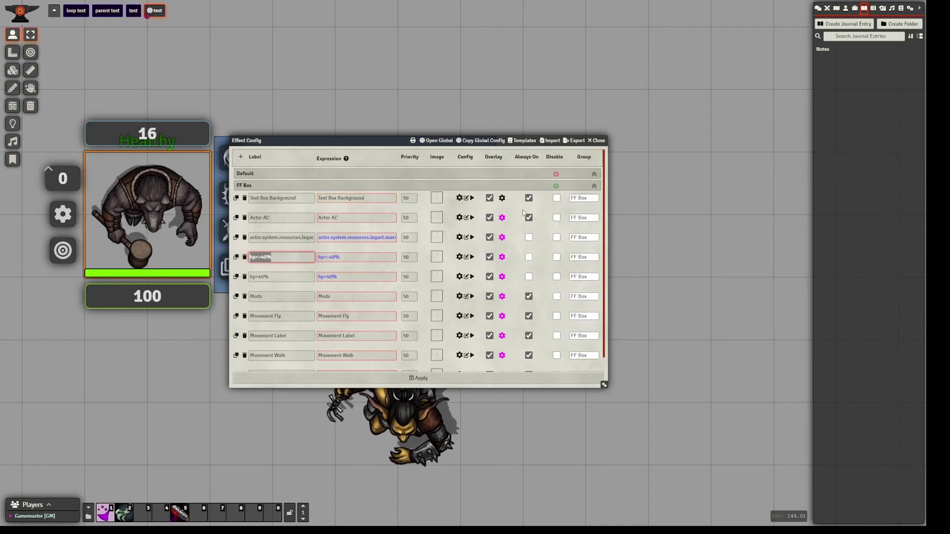
key("BackSpace")
type("HP Turn Re")
left_click(303, 270)
left_click_drag(365, 142, 538, 120)
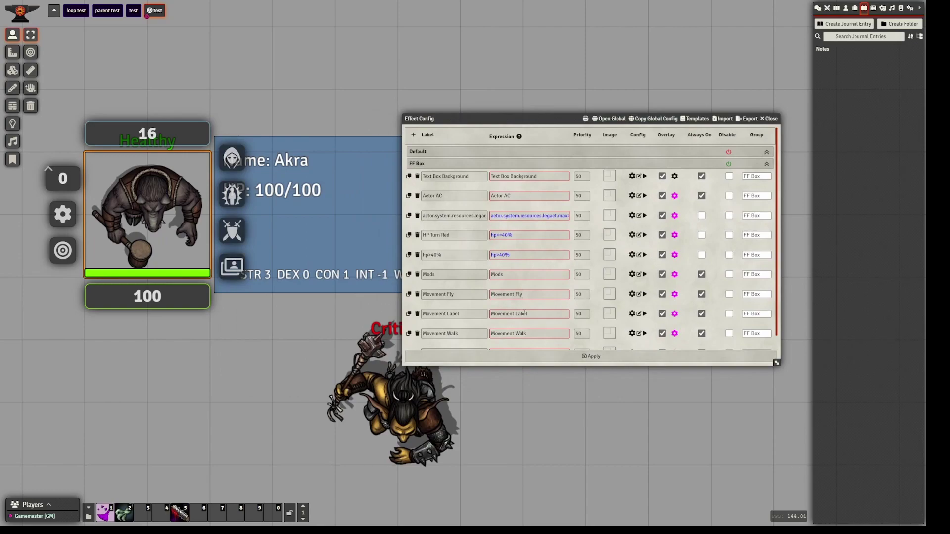
left_click(604, 360)
left_click_drag(556, 311, 618, 460)
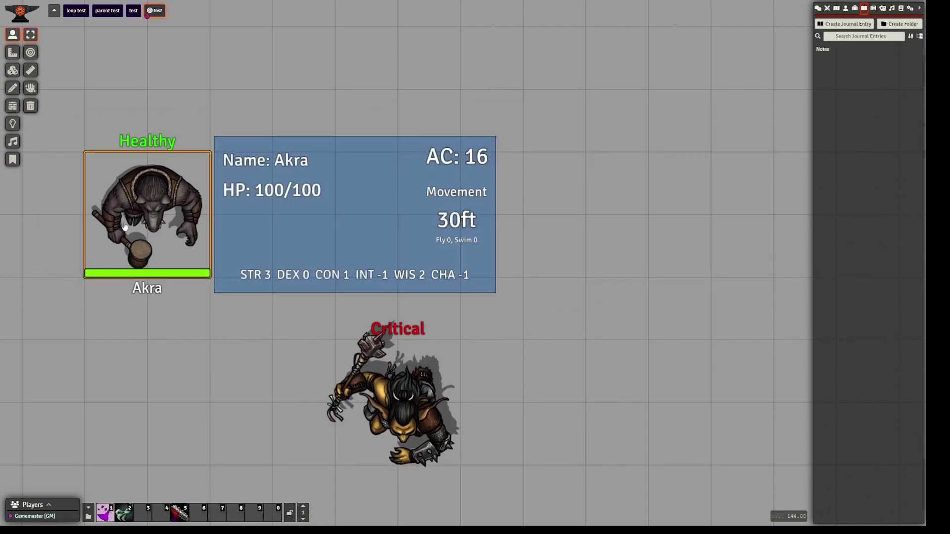
- Set the hit points of the token marked Healthy to 35
right_click(127, 228)
left_click(166, 296)
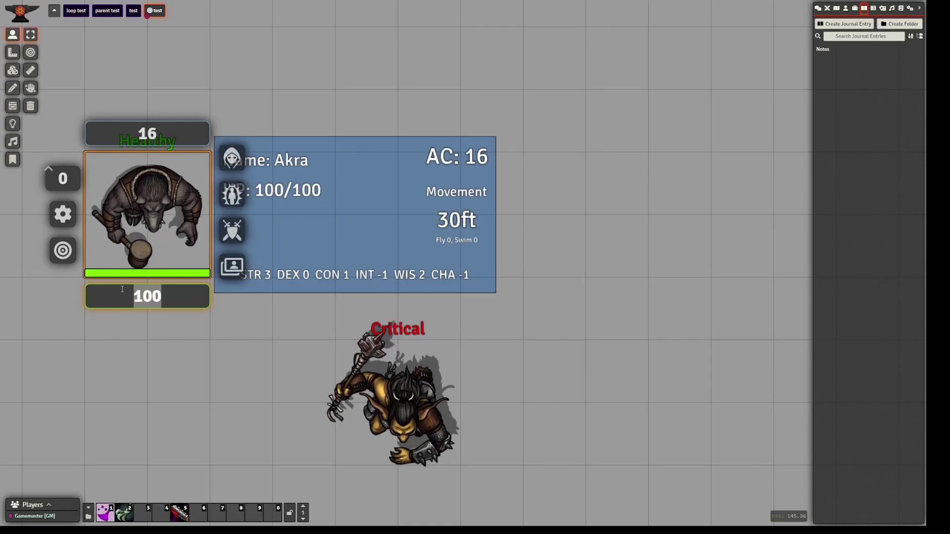
type("4")
key("BackSpace")
type("35")
key("Return")
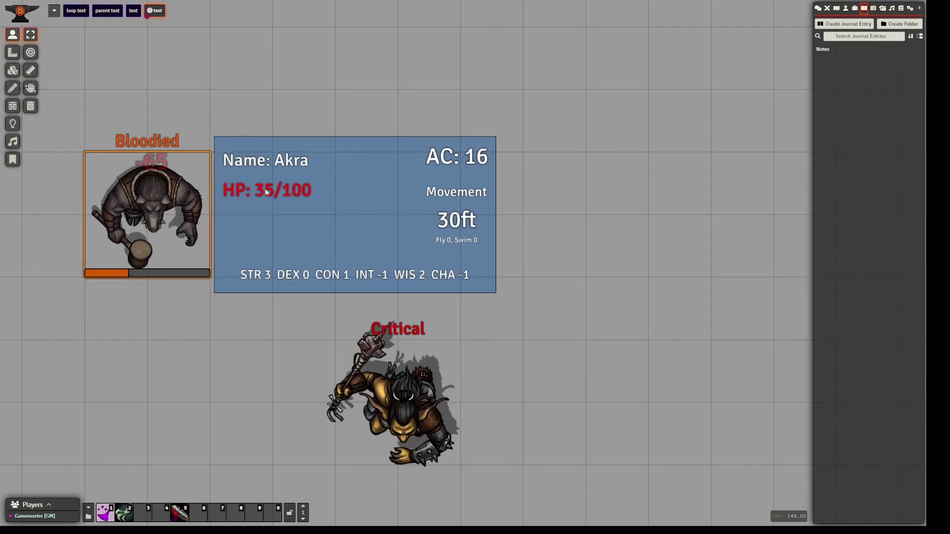
- Reopen the Effect Config of the Bloodied token and place it beside the token
right_click(179, 233)
left_click(232, 194)
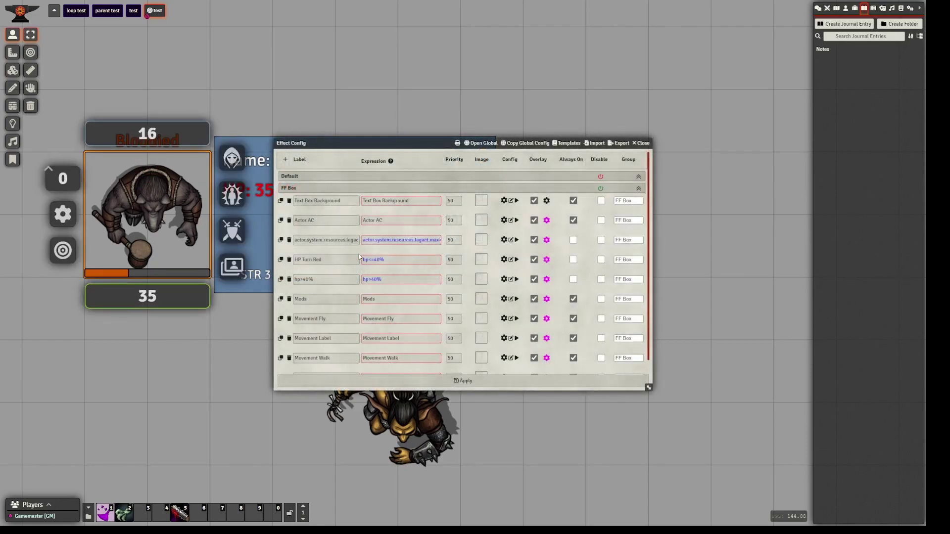
key("Tab")
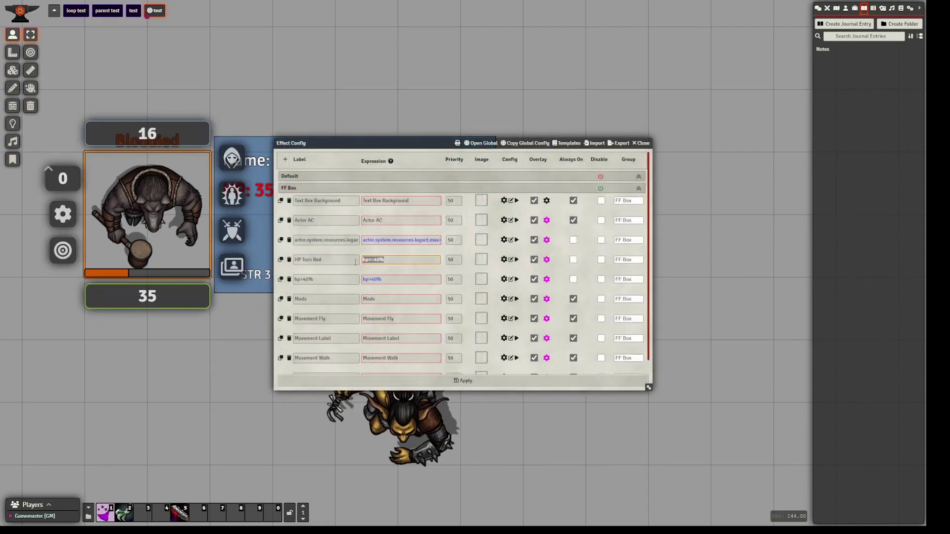
key("shift+Tab")
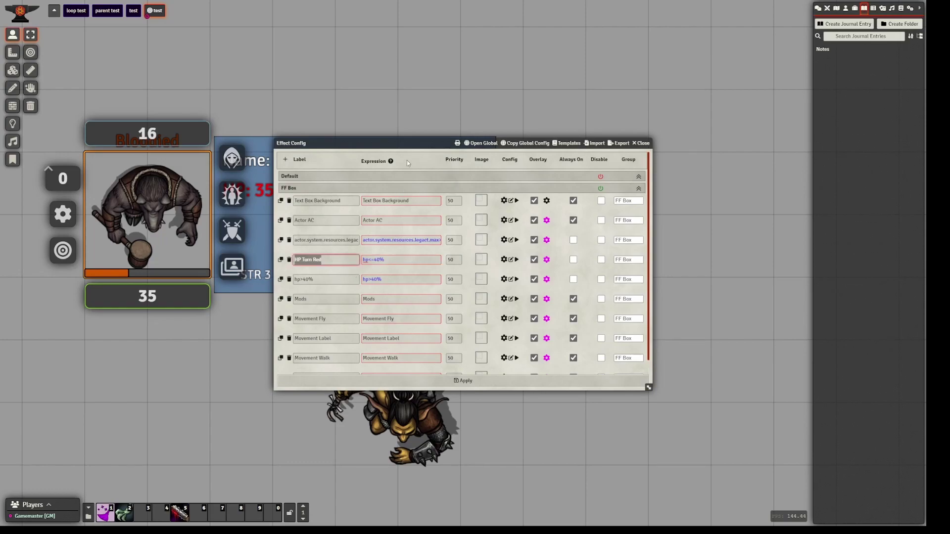
left_click_drag(396, 144, 468, 129)
left_click_drag(274, 345, 219, 359)
left_click_drag(454, 128, 382, 134)
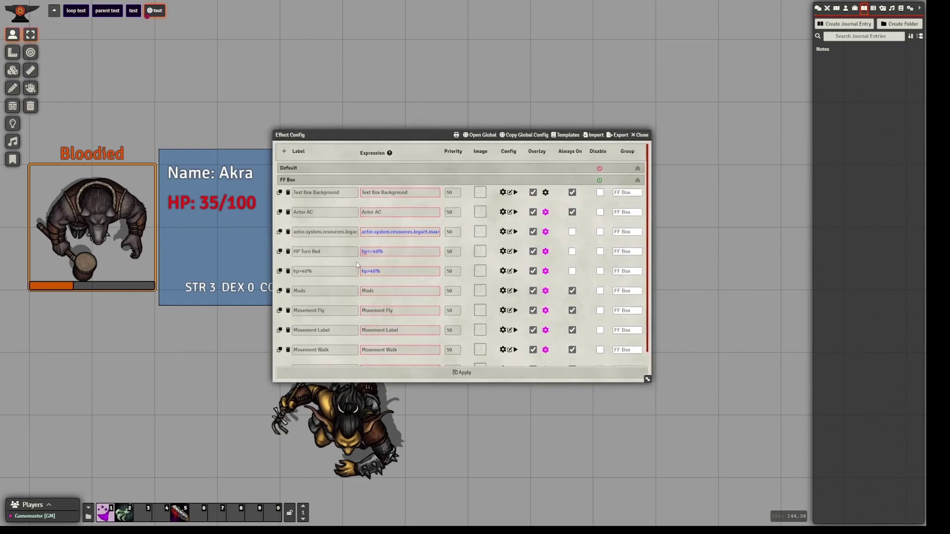
- Look over the labels and expressions in the FF Box group, including HP Turn Red and hp>40%
left_click(326, 271)
left_click(318, 254)
left_click_drag(214, 358, 240, 357)
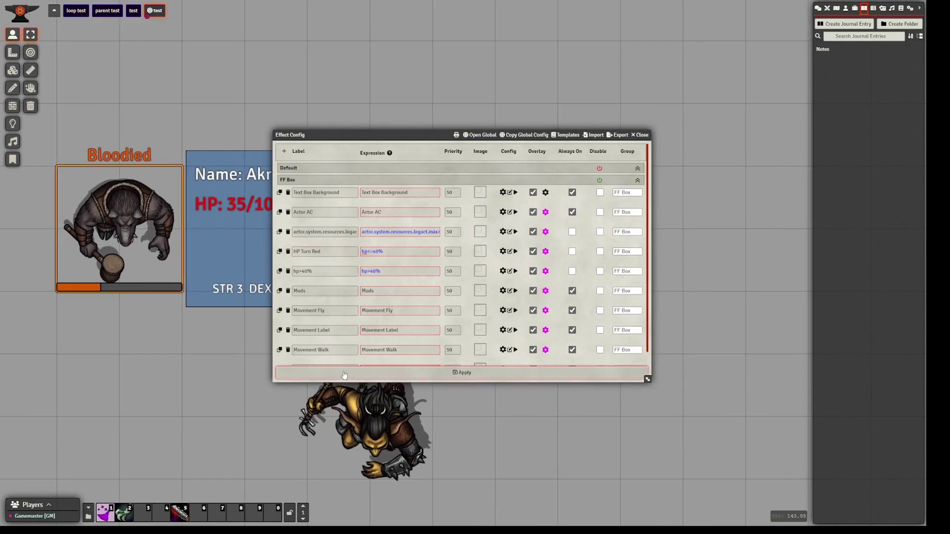
scroll(345, 289, "down", 2)
scroll(344, 289, "up", 2)
scroll(346, 304, "down", 1)
scroll(347, 304, "up", 1)
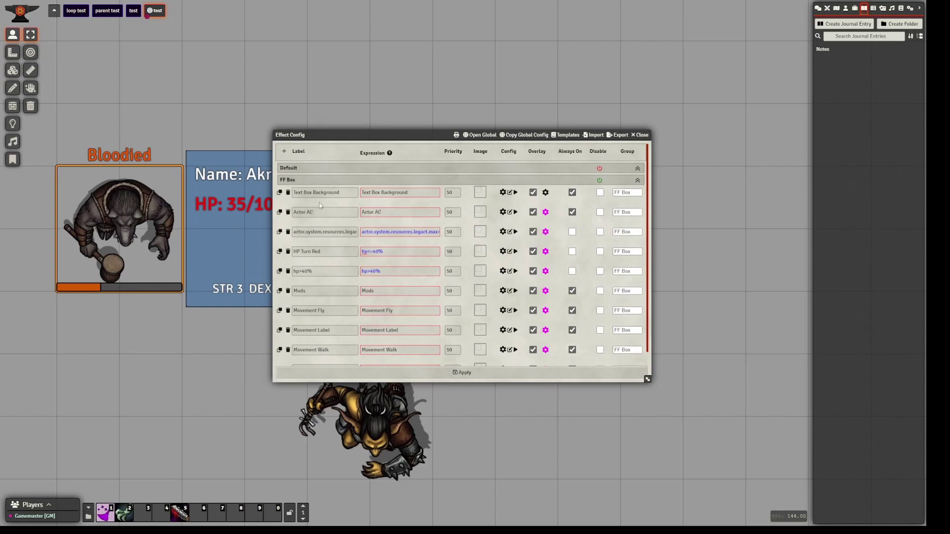
scroll(318, 294, "down", 1)
scroll(317, 251, "up", 1)
scroll(318, 267, "down", 1)
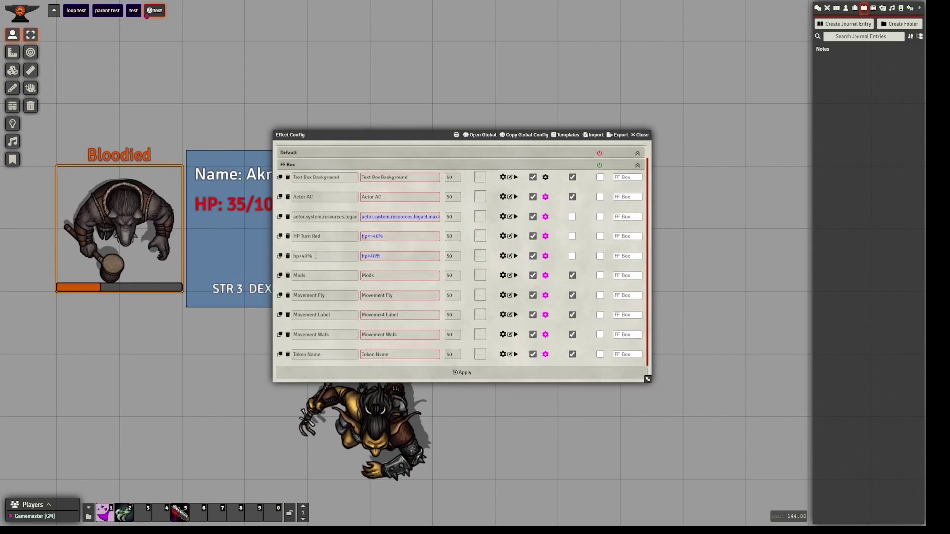
- Duplicate the HP Turn Red mapping, give the copy the same label HP Turn Red, and apply the configuration
left_click(280, 237)
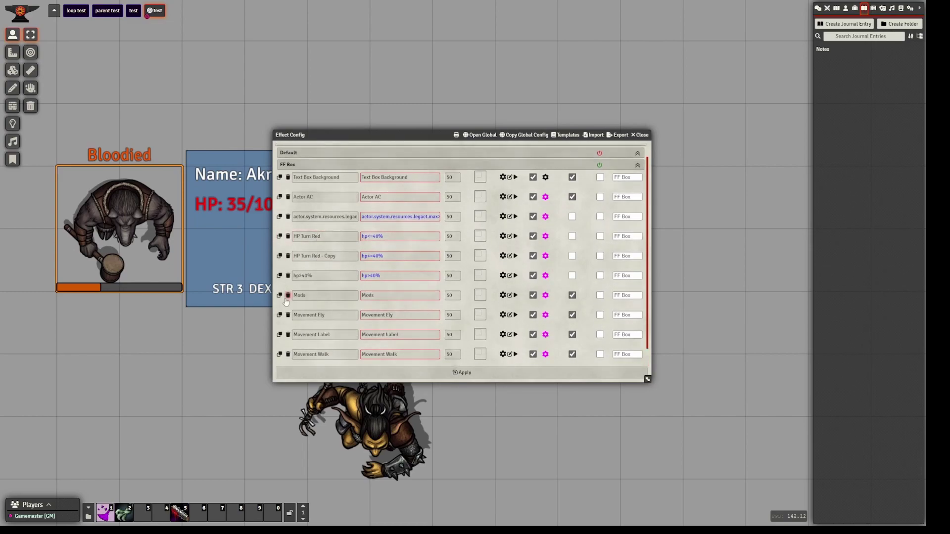
left_click(346, 256)
key("BackSpace")
key("BackSpace")
key("BackSpace")
key("BackSpace")
key("BackSpace")
key("BackSpace")
key("BackSpace")
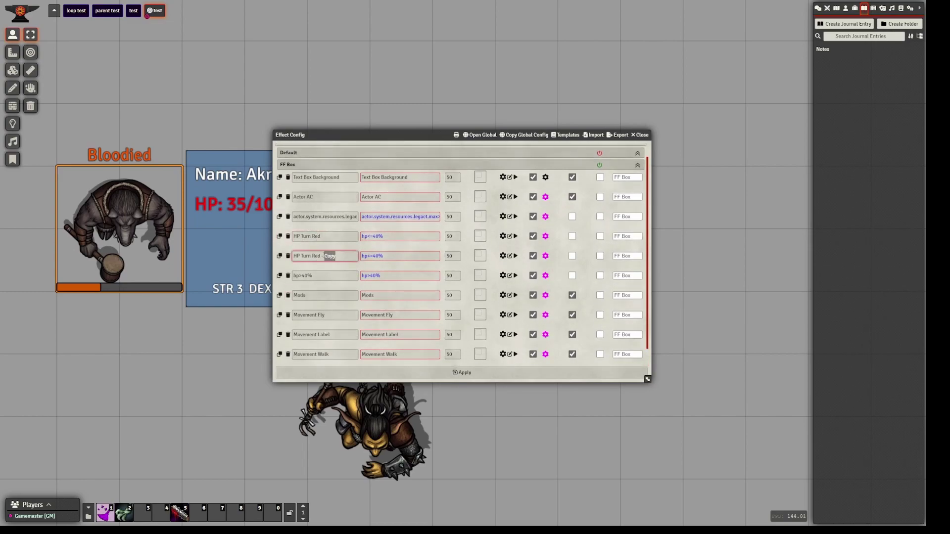
left_click(331, 268)
left_click(337, 371)
- Reopen the Bloodied token's Effect Config and clear the expressions of Text Box Background, Actor AC, Mods and Movement Fly
right_click(234, 261)
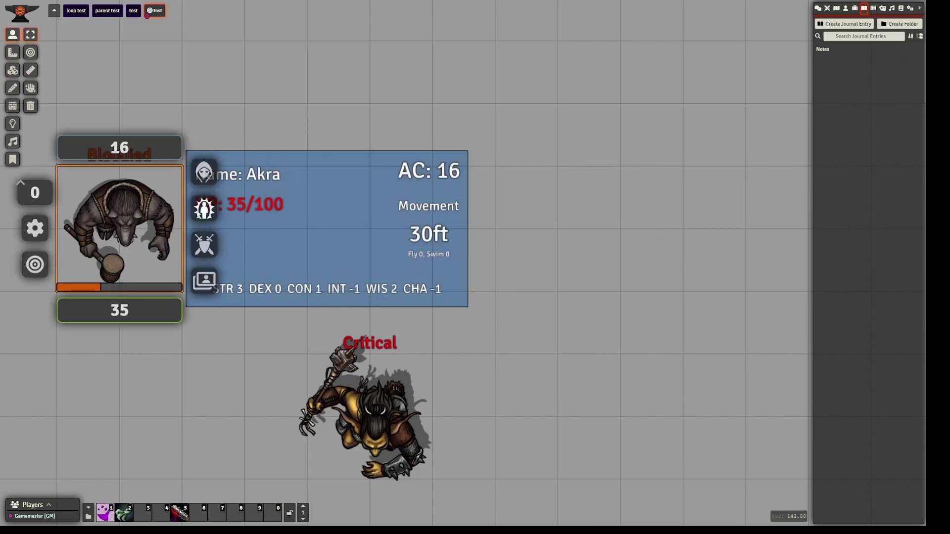
scroll(317, 242, "up", 1)
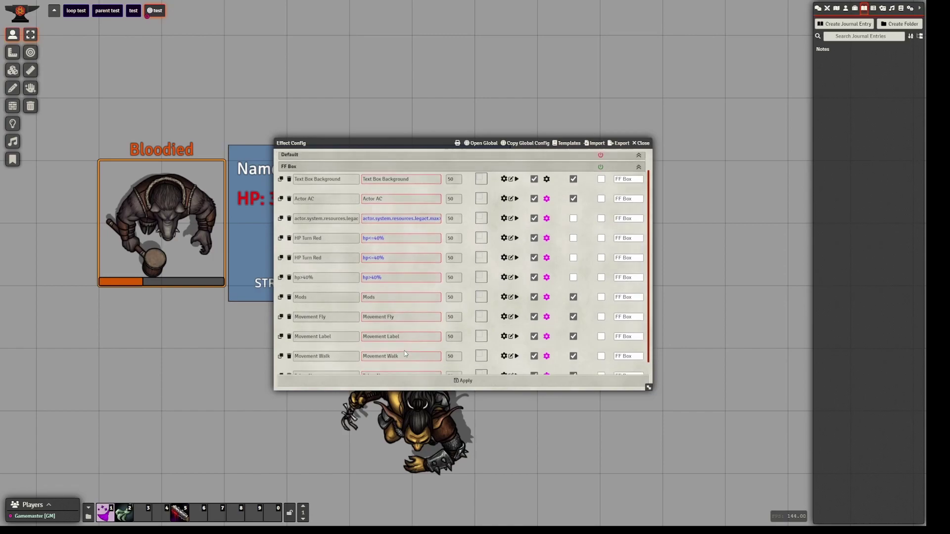
left_click(408, 200)
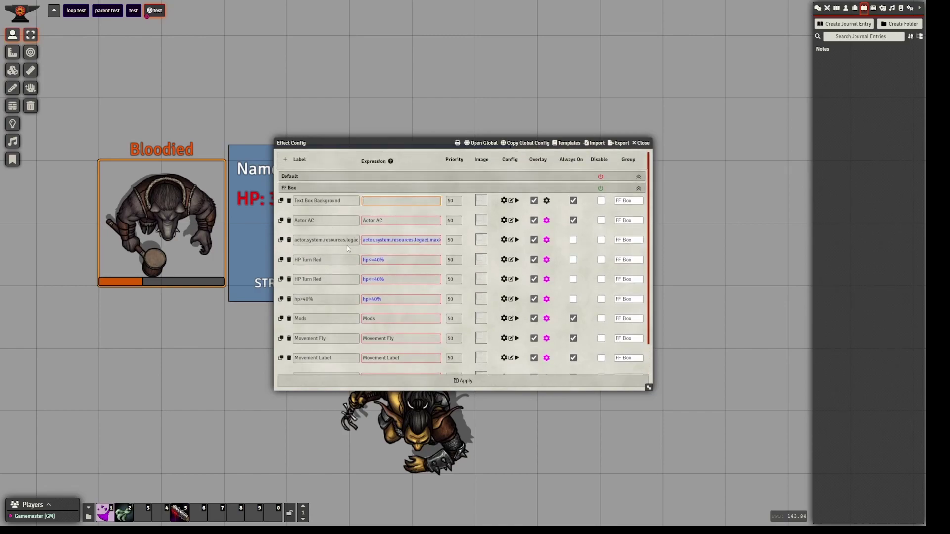
triple_click(403, 220)
key("BackSpace")
triple_click(389, 319)
key("BackSpace")
triple_click(428, 337)
key("BackSpace")
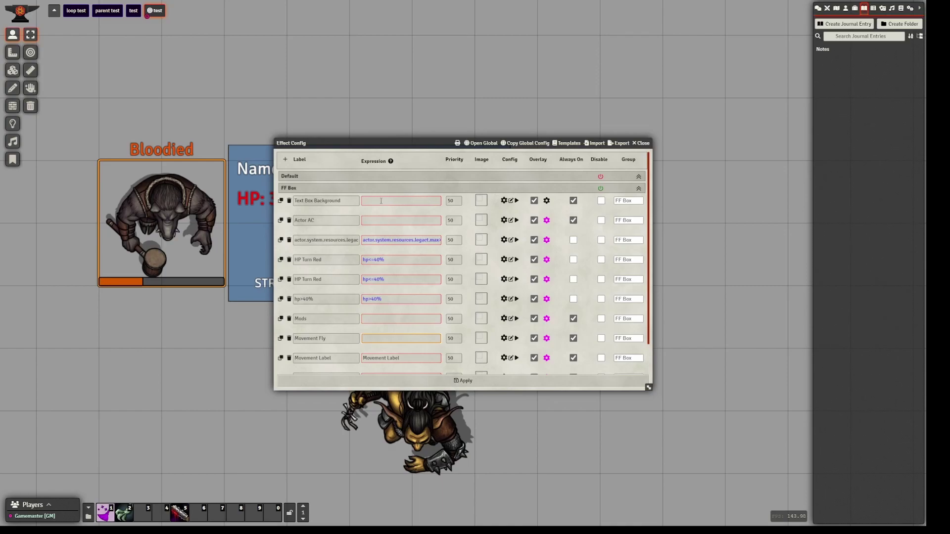
- Clear the expressions of the Movement Label, Movement Walk and Token Name mappings
scroll(398, 330, "down", 1)
triple_click(399, 323)
key("BackSpace")
left_click(404, 342)
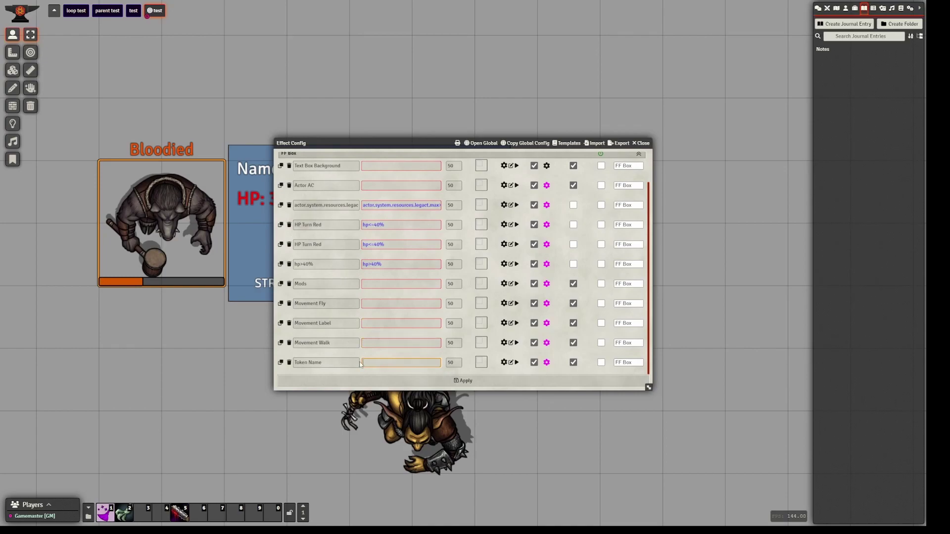
- Replace the label of the hp>40% mapping with HP
scroll(373, 271, "up", 1)
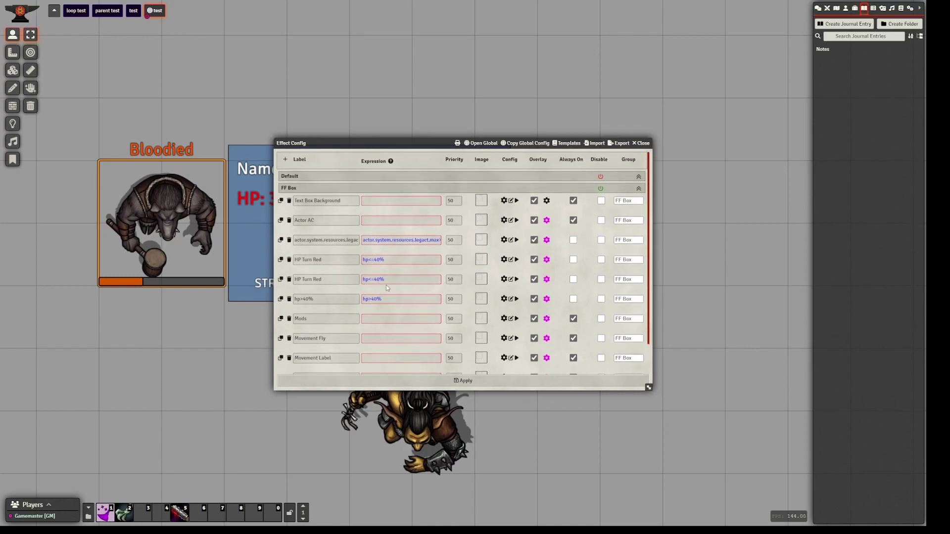
triple_click(350, 300)
key("BackSpace")
type("HP")
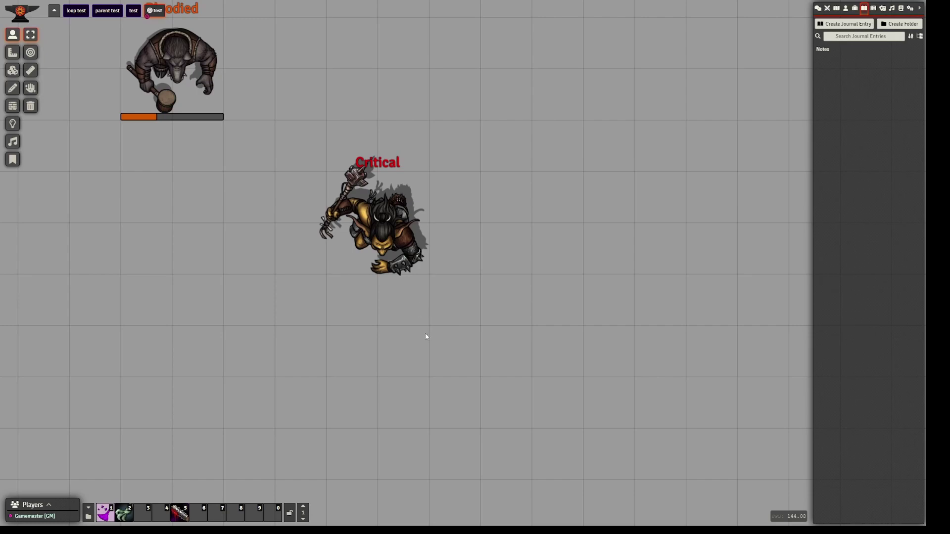
- Open the Effect Config of the Critical token and place it below the token's info box
left_click_drag(428, 336, 416, 340)
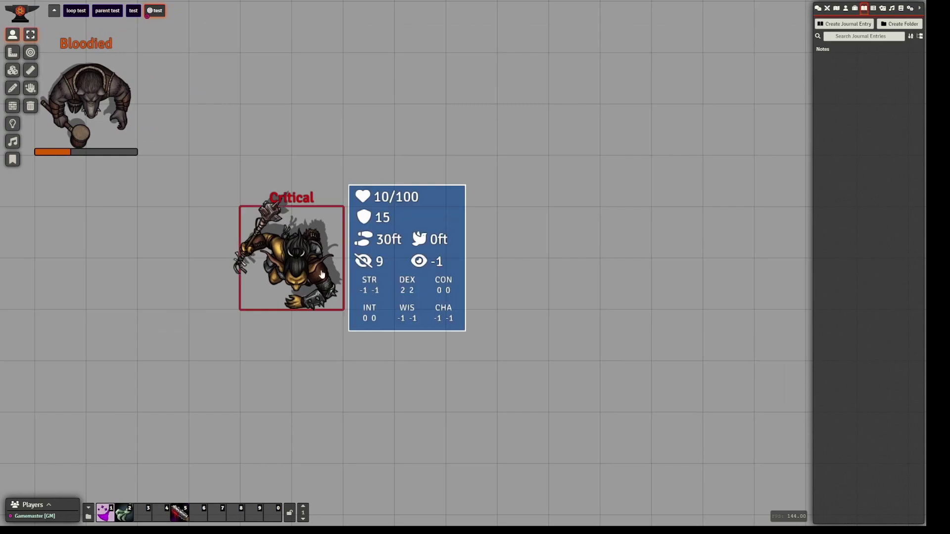
right_click(289, 255)
left_click(222, 258)
left_click_drag(390, 453, 411, 364)
left_click_drag(407, 149, 351, 261)
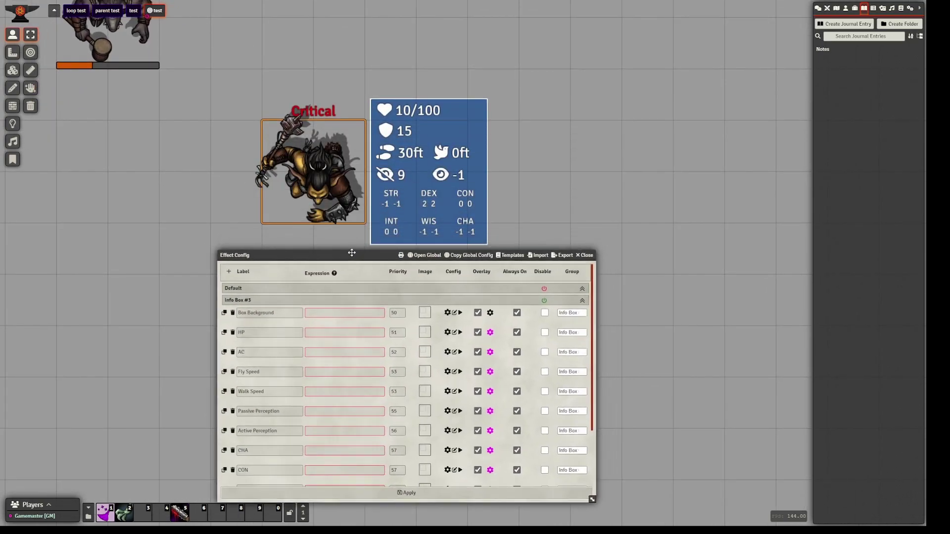
left_click_drag(567, 222, 556, 203)
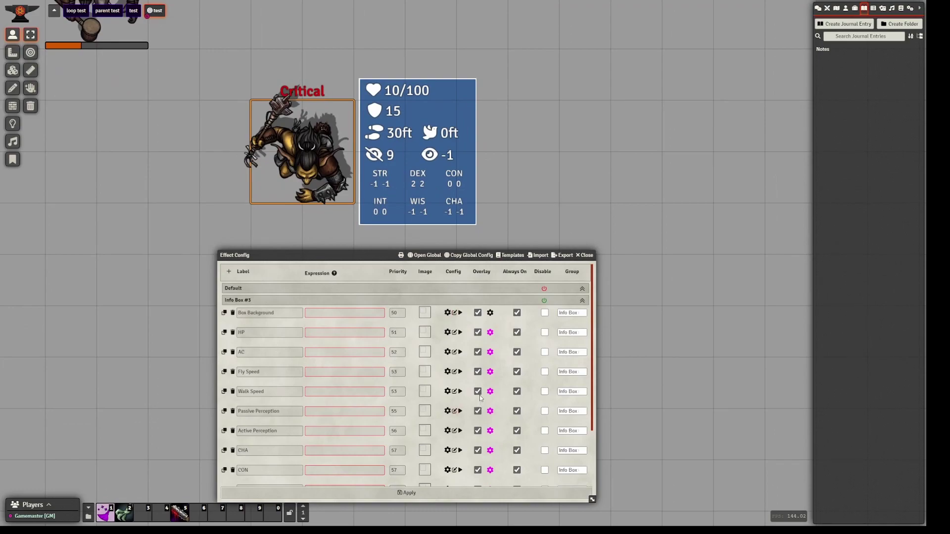
- Look through the labels and empty expressions of the Info Box #3 mappings in the Critical token's Effect Config
left_click_drag(322, 196, 315, 156)
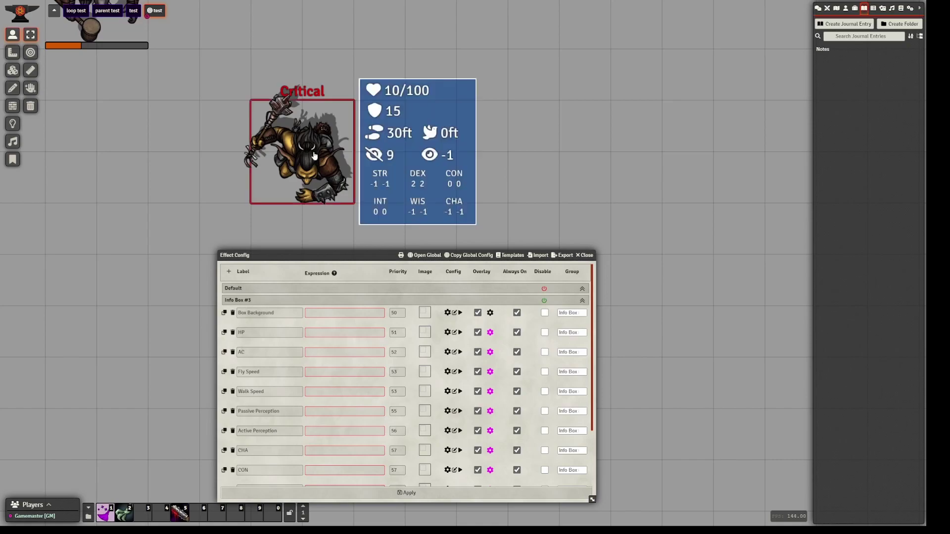
left_click(342, 158)
left_click_drag(341, 158, 321, 163)
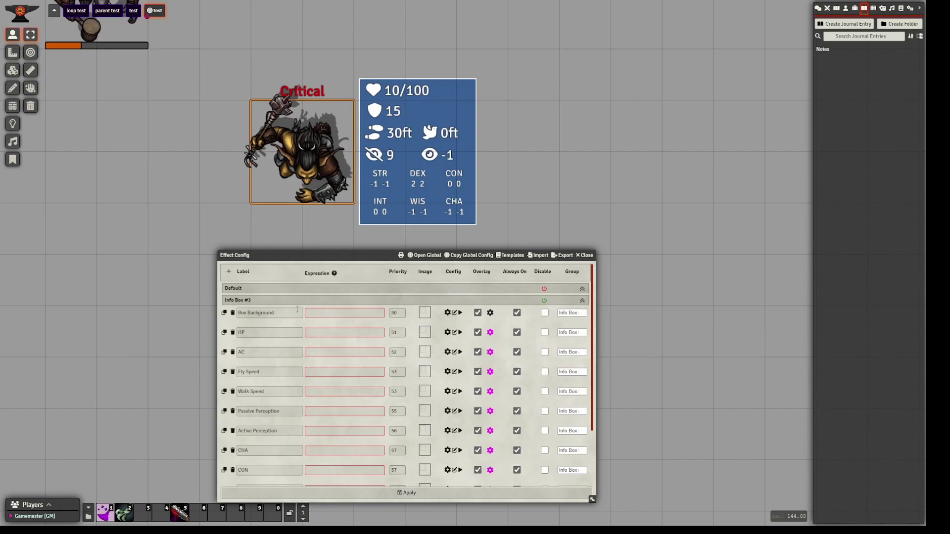
scroll(245, 313, "down", 1)
scroll(240, 316, "up", 1)
scroll(266, 342, "down", 3)
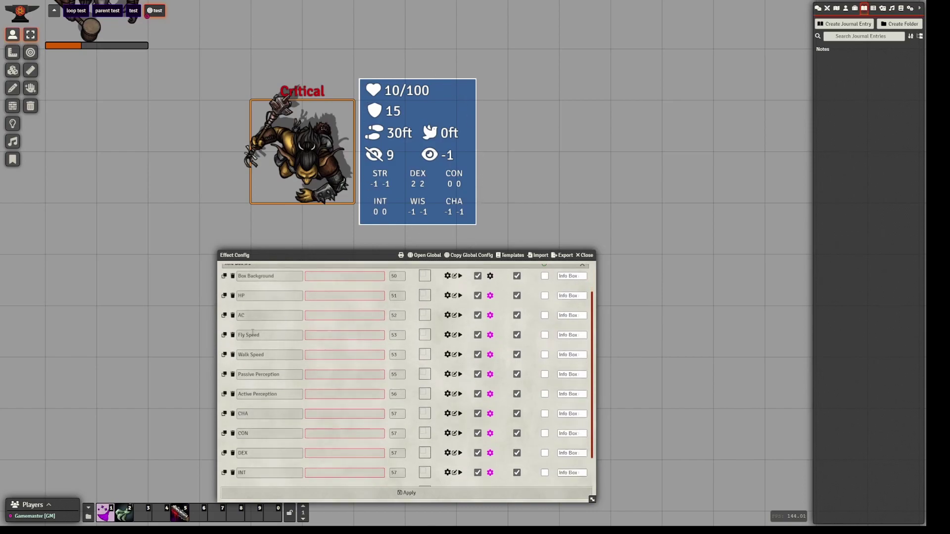
scroll(265, 401, "up", 3)
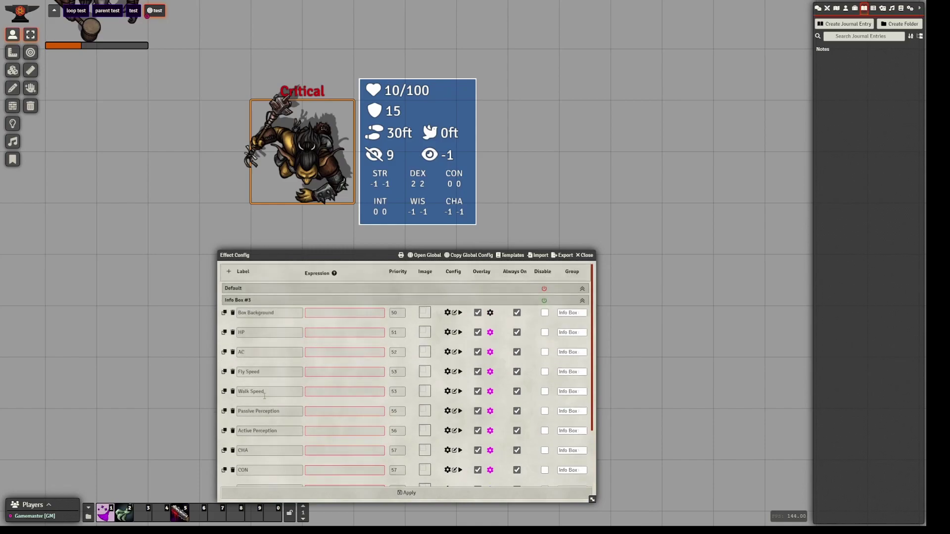
- Try a scale width and height of 1.43 for the Box Background overlay, then leave its Overlay Settings without applying
left_click(489, 314)
left_click_drag(433, 133, 627, 245)
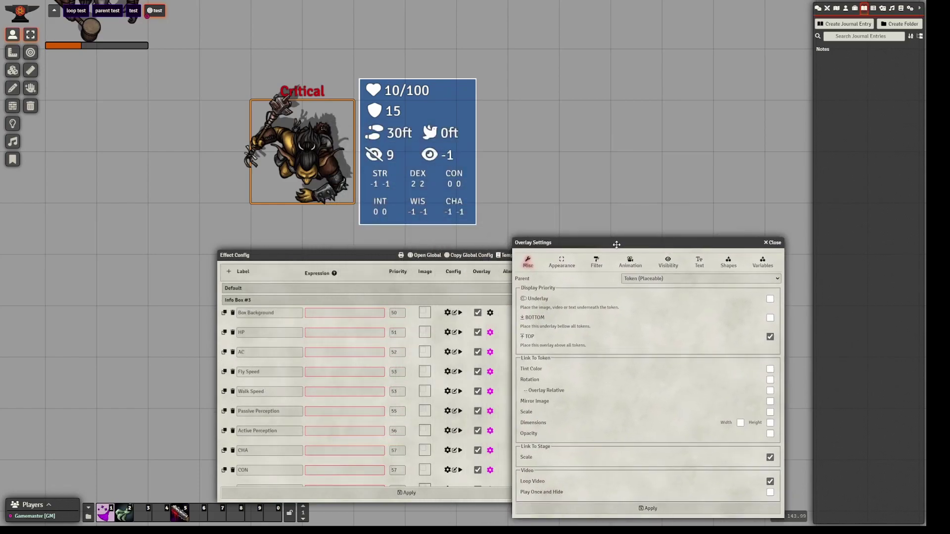
left_click(562, 255)
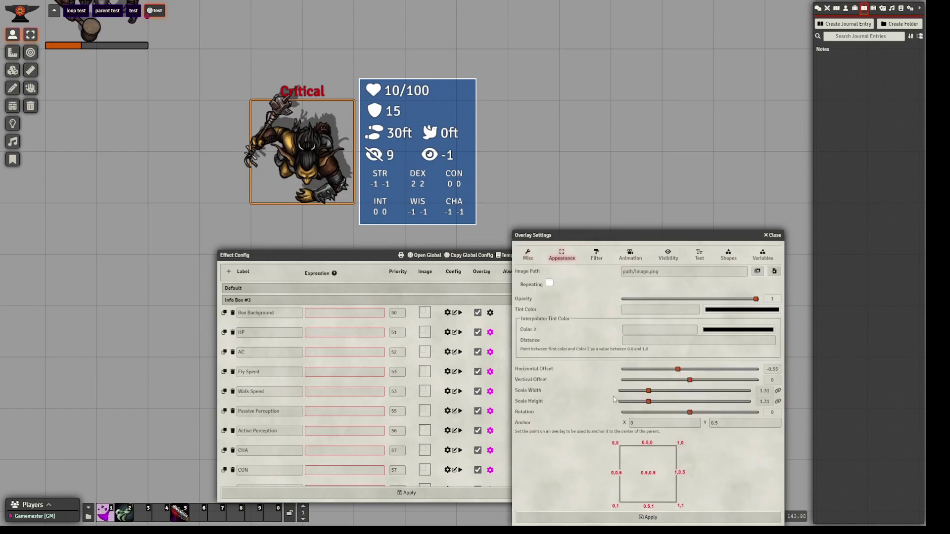
mouse_move(648, 391)
left_mouse_down()
mouse_move(691, 390)
mouse_move(651, 391)
left_mouse_up()
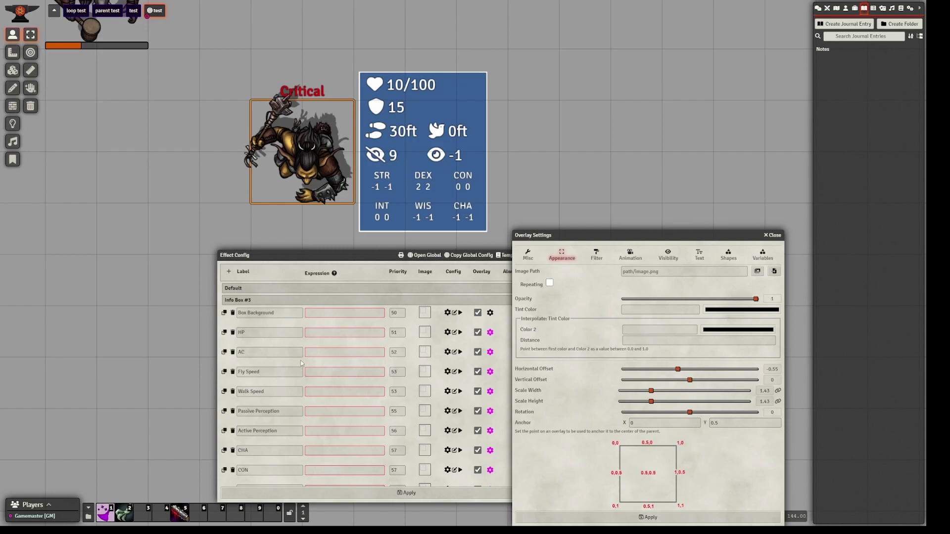
scroll(296, 372, "down", 3)
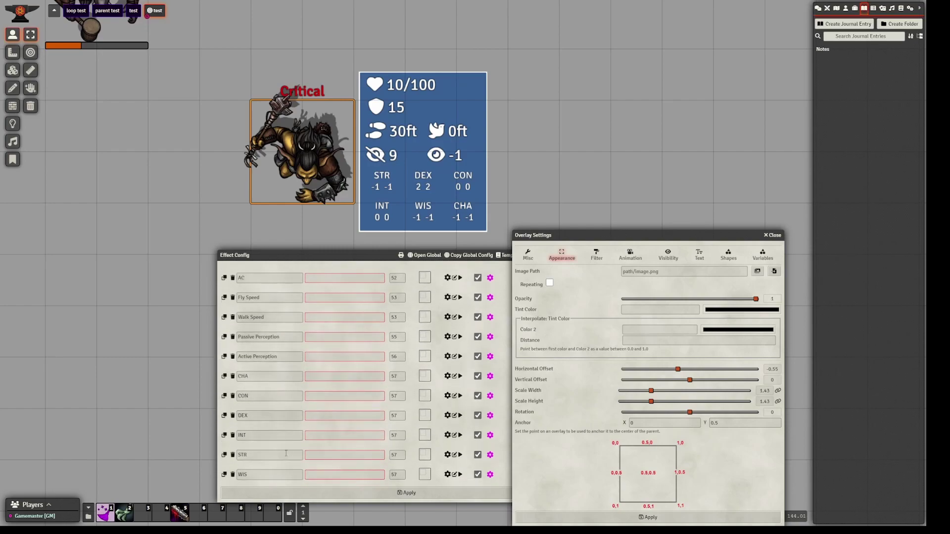
scroll(286, 453, "up", 3)
left_click(772, 235)
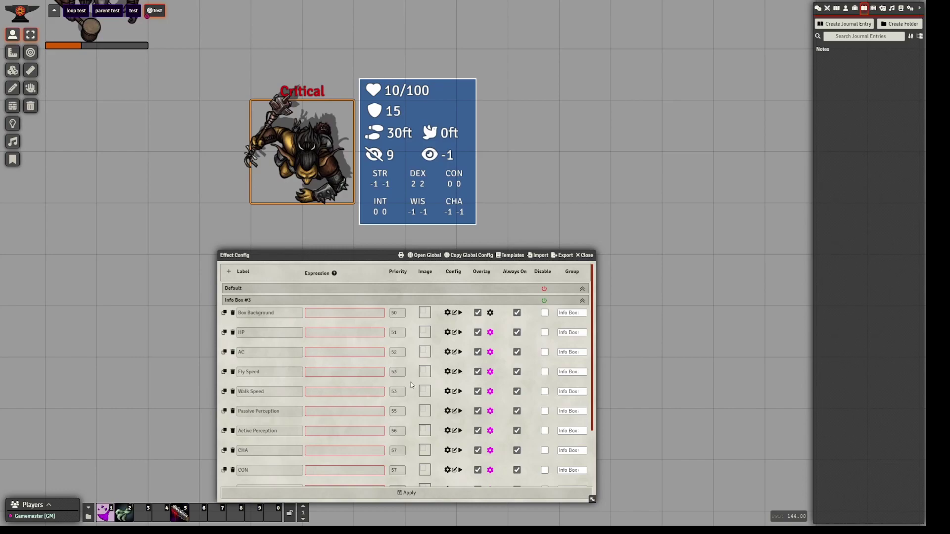
- Check which parent is assigned in the Overlay Settings of the HP mapping
left_click(489, 332)
left_click_drag(479, 191, 665, 271)
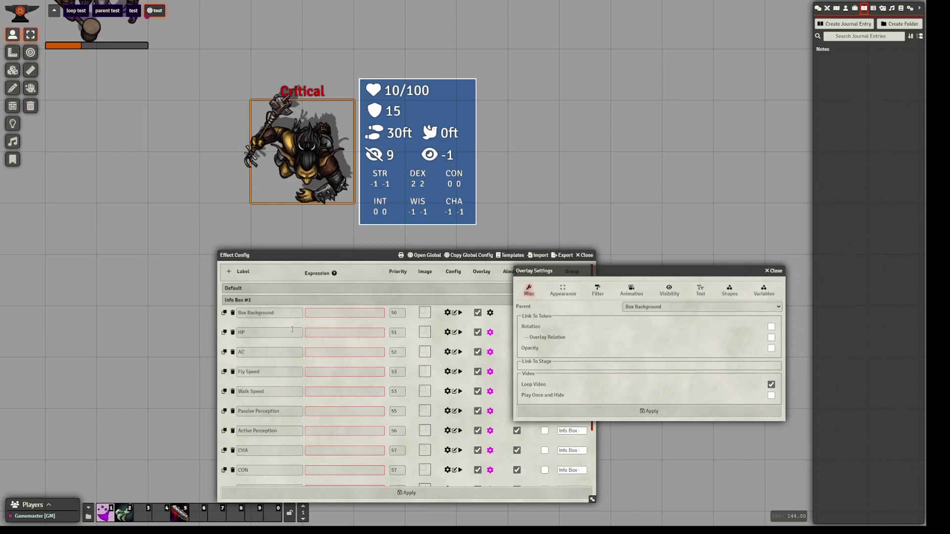
left_click(775, 272)
left_click(490, 333)
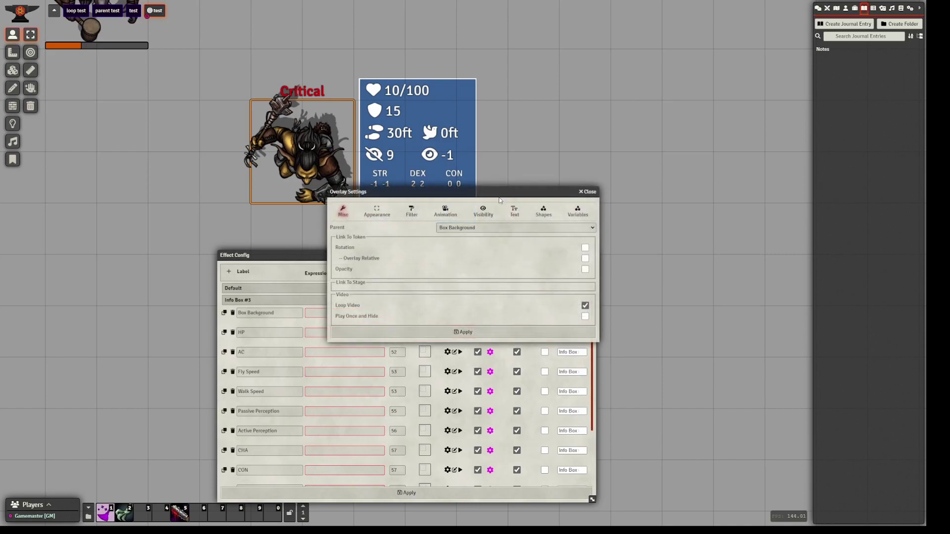
left_click_drag(490, 192, 640, 230)
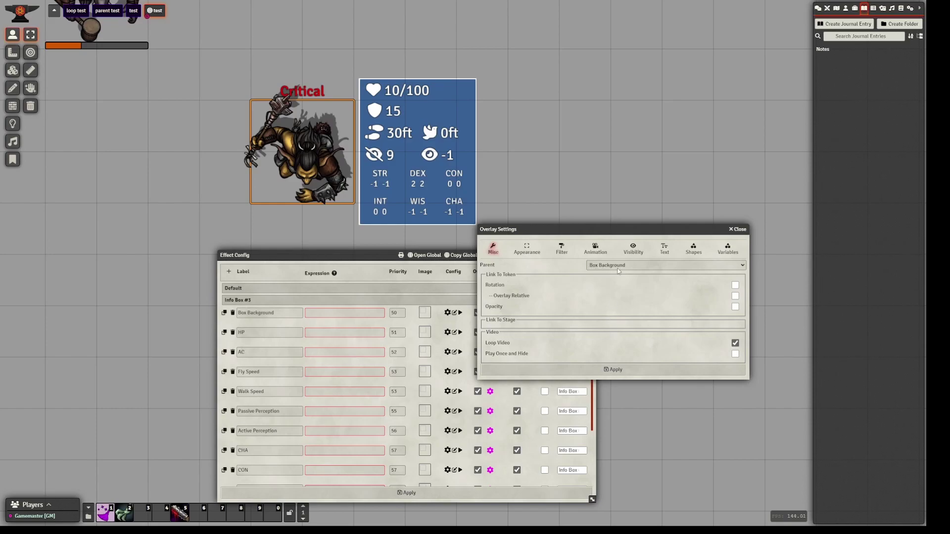
left_click(614, 367)
- Rename the Box Background mapping's label to Blue Background and apply the Effect Config
triple_click(278, 316)
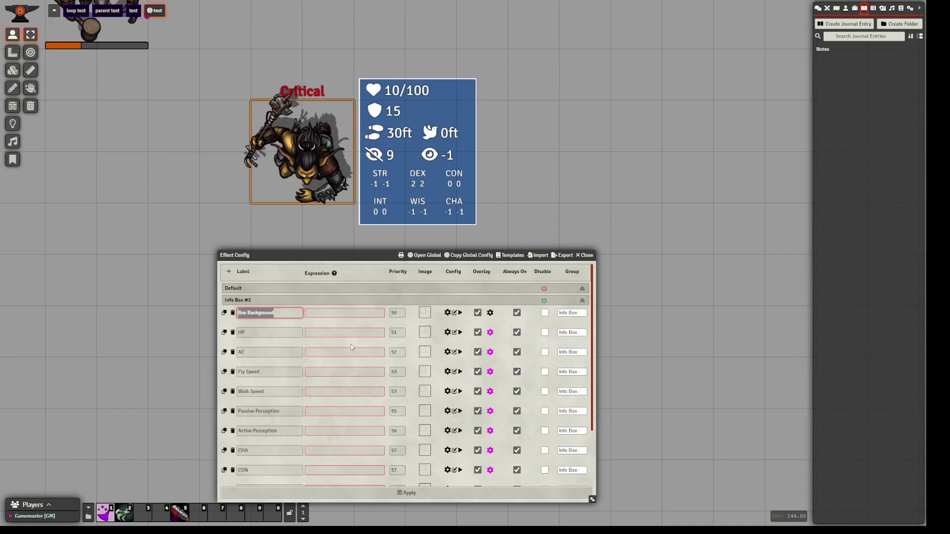
type("Blue Backgroun")
left_click(394, 493)
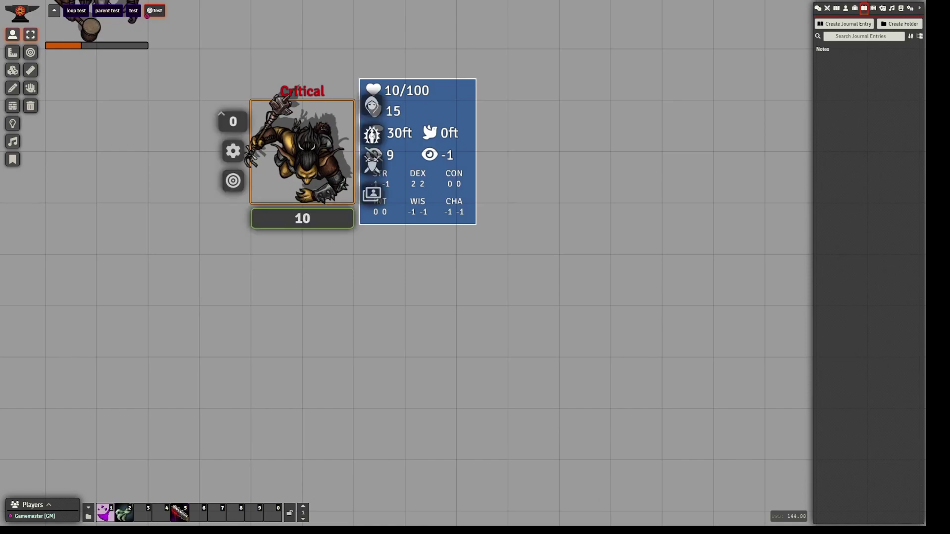
- Reopen the Critical token's Effect Config and check the HP overlay's parent after the rename, then close both windows
left_click(372, 135, "shift")
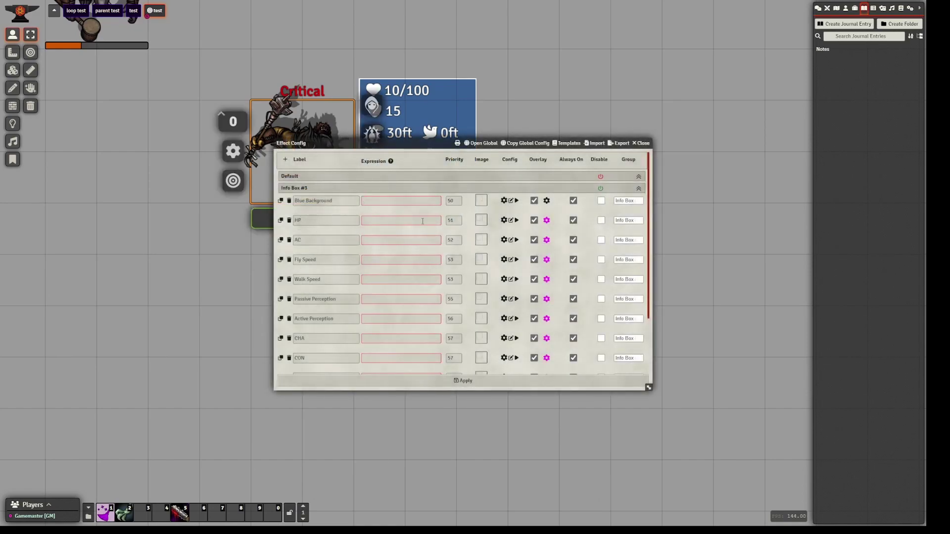
left_click(546, 221)
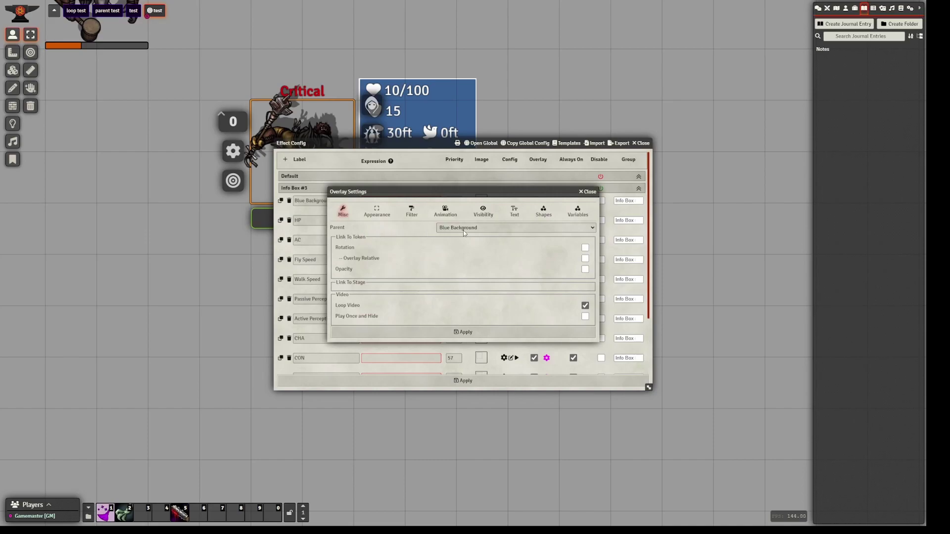
left_click_drag(462, 192, 518, 248)
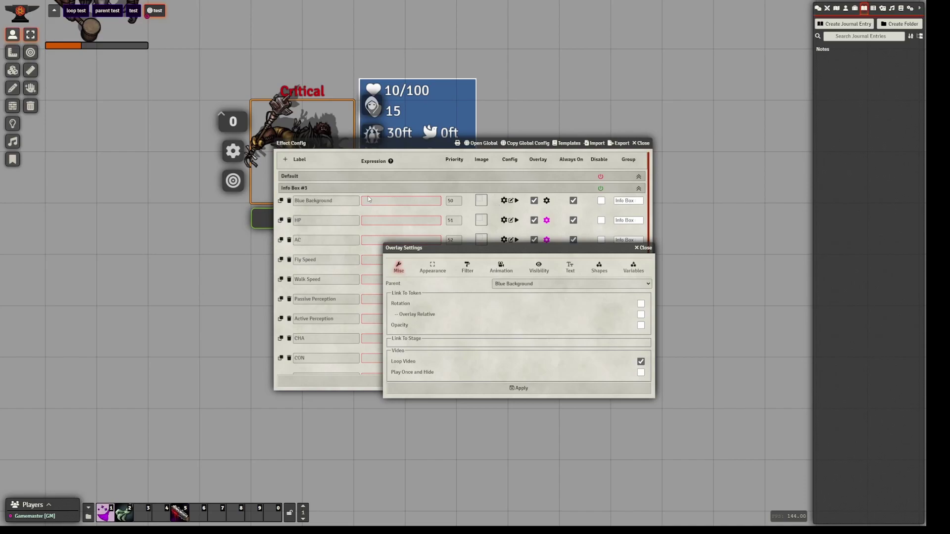
left_click_drag(459, 248, 353, 258)
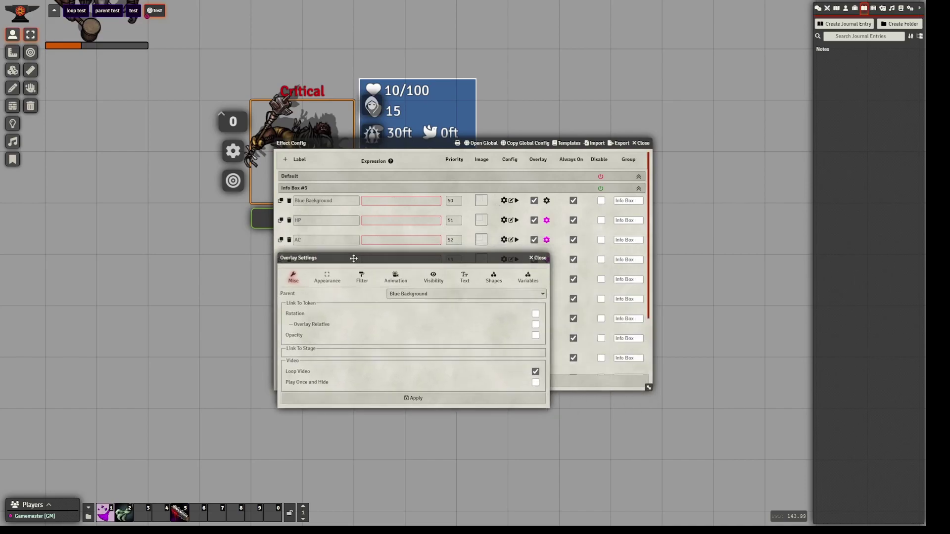
left_click(538, 258)
left_click_drag(395, 143, 350, 238)
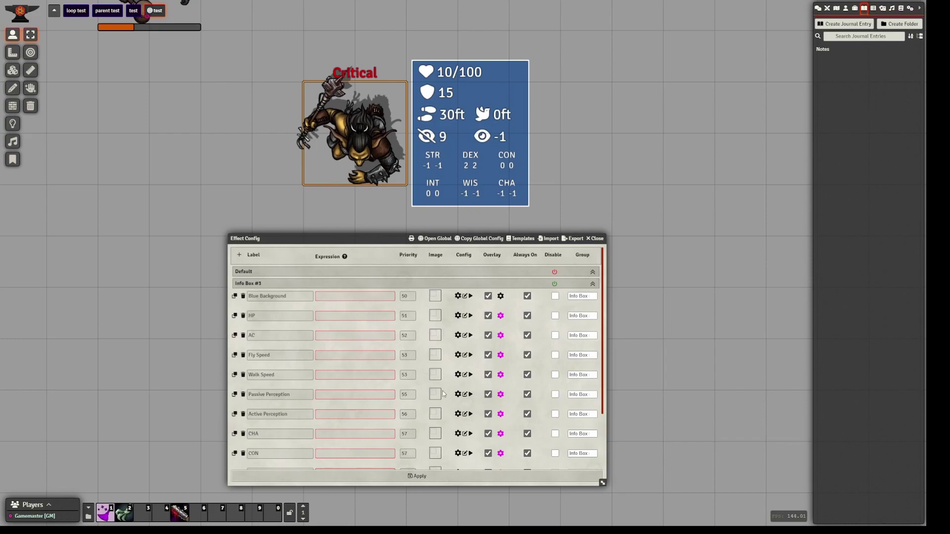
left_click(441, 477)
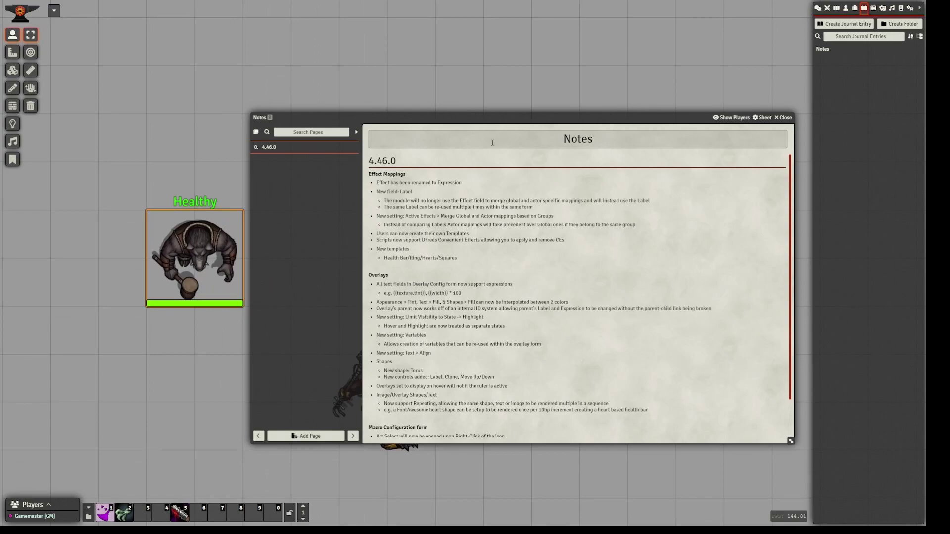
- Highlight the 4.46.0 note on the Merge Global and Actor mappings based on Groups setting, then close the notes
left_click_drag(448, 119, 417, 112)
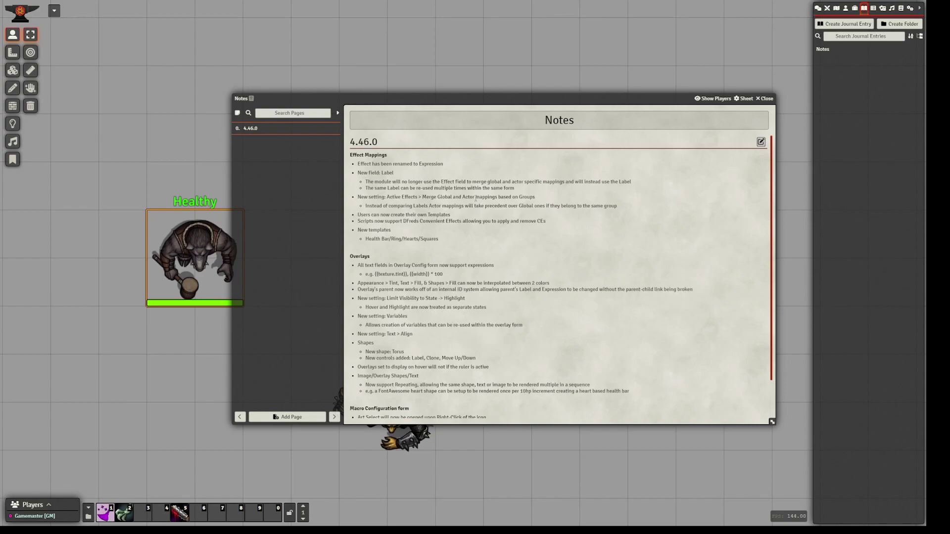
left_click_drag(358, 197, 535, 197)
left_click_drag(172, 351, 134, 352)
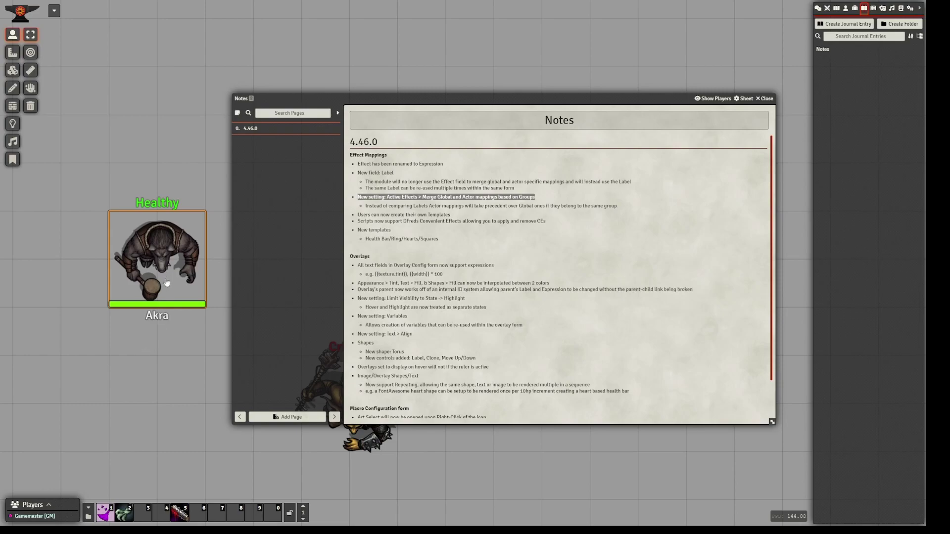
left_click_drag(162, 326, 144, 346)
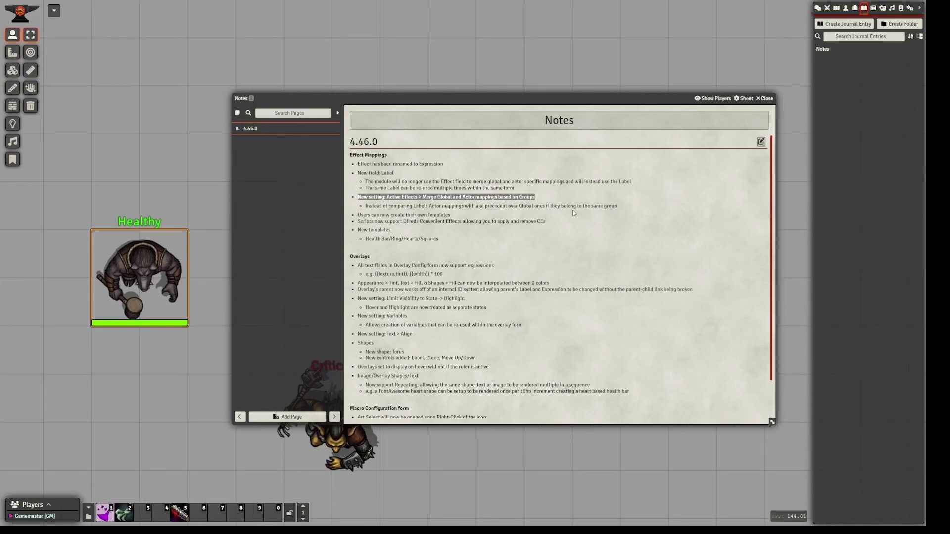
left_click(766, 99)
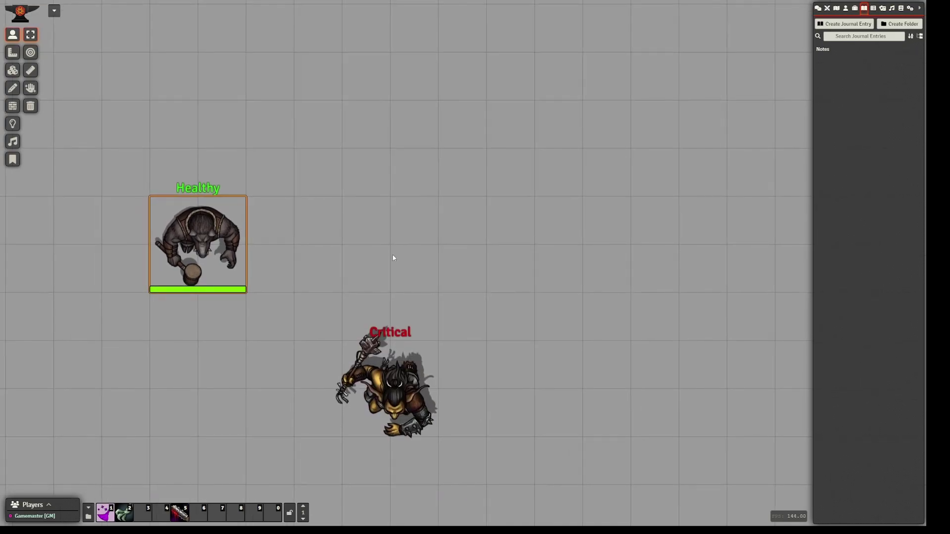
- Deselect the Healthy token, then open the Global Effect Config and place it above the Critical token
left_click(511, 214)
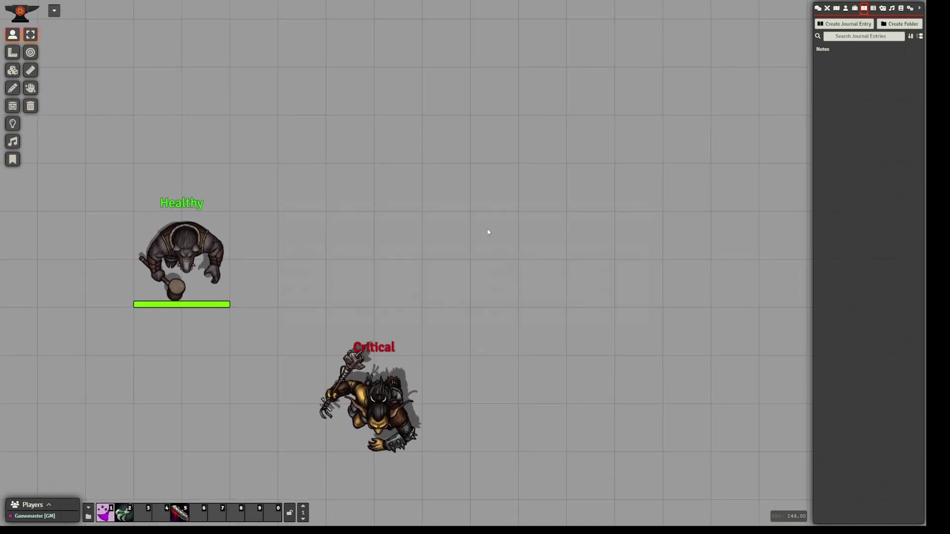
key("1")
left_click_drag(345, 198, 388, 153)
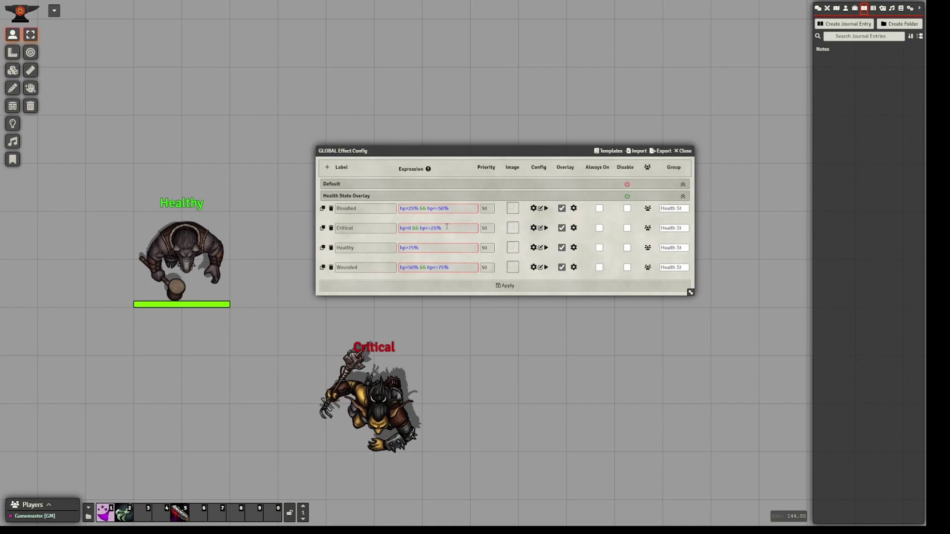
- Lower the Healthy token's hit points first to 50 and then to 1
right_click(177, 256)
left_click(161, 323)
type("5")
key("Return")
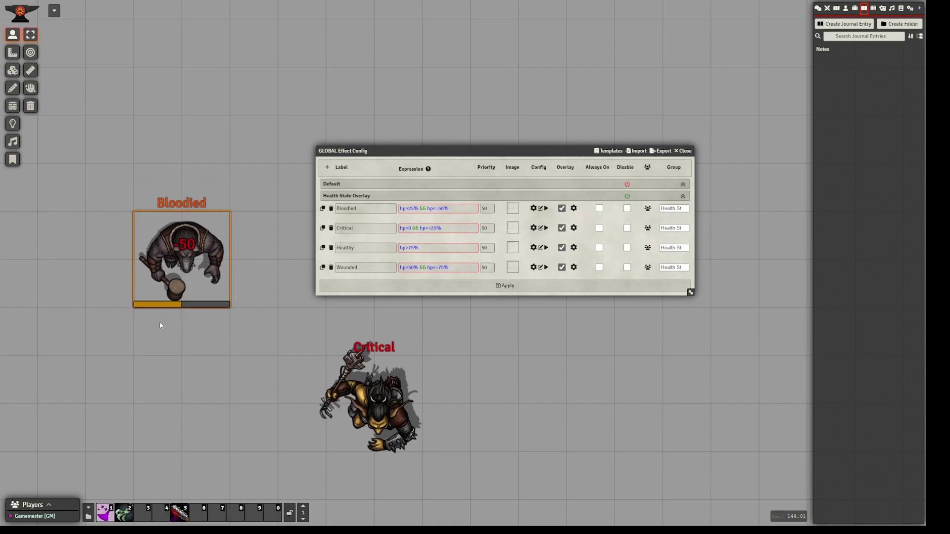
right_click(179, 248)
left_click(138, 319)
type("50")
key("Return")
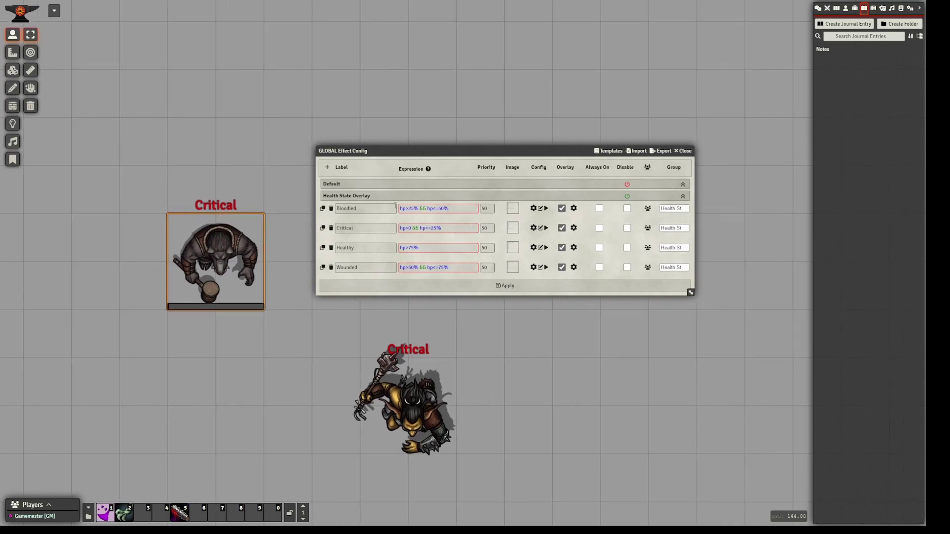
- Set the hit points of the token with the info box to 50 and close the Global Effect Config
mouse_move(415, 423)
key("Right")
key("Down")
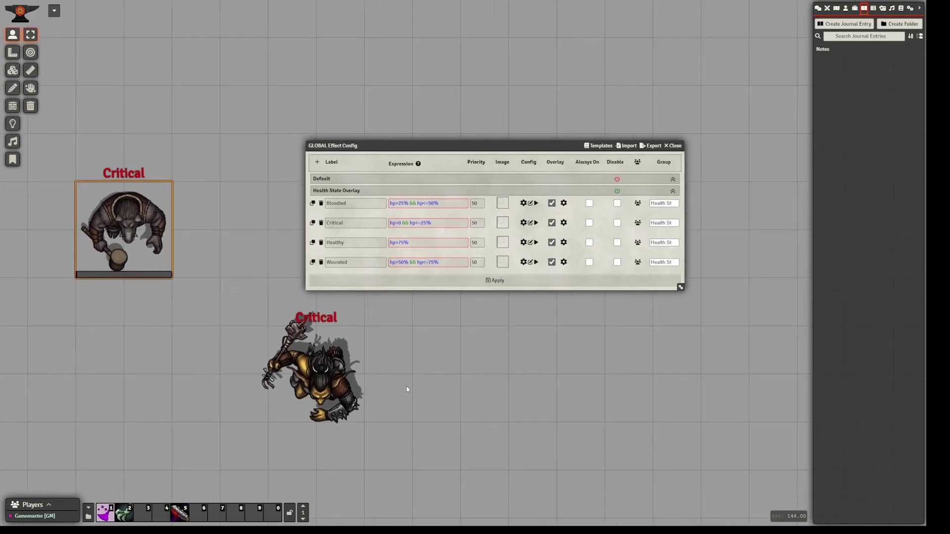
right_click(261, 384)
left_click(309, 435)
type("50")
key("Return")
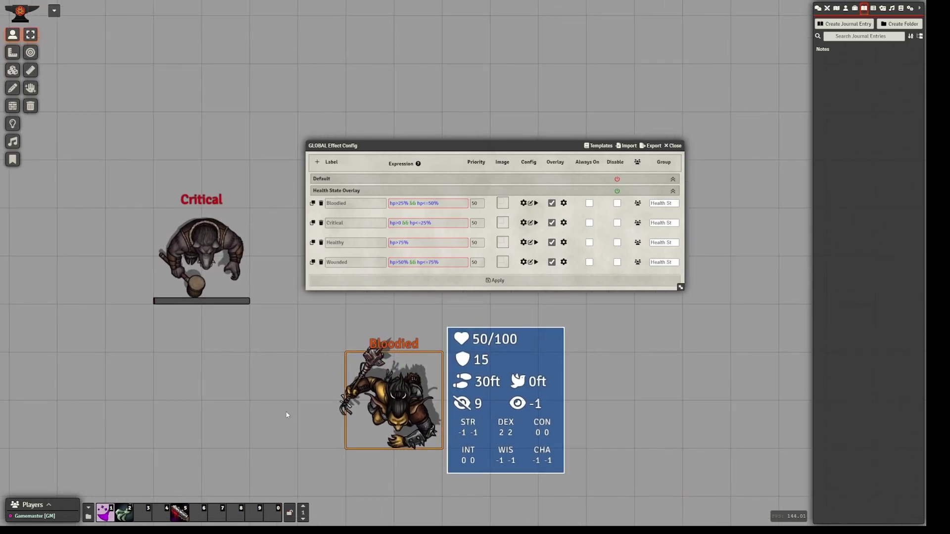
left_click_drag(290, 406, 313, 427)
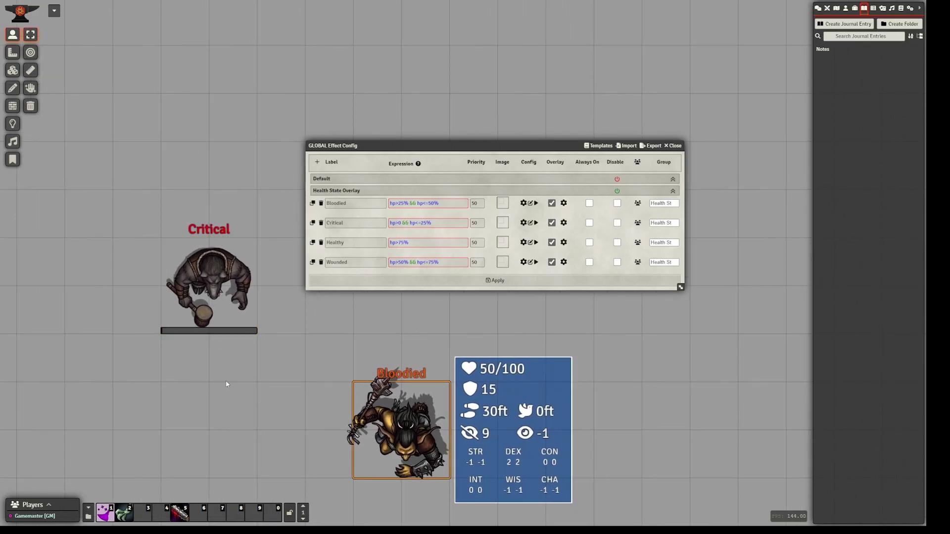
left_click(672, 146)
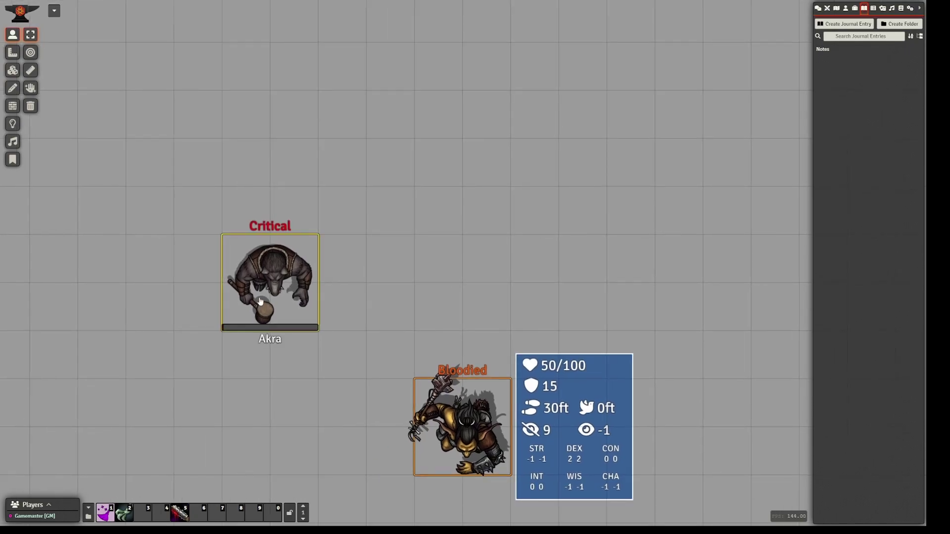
- Open the Critical token's Effect Config and copy only the global Critical mapping into it
right_click(317, 273)
left_click(335, 267)
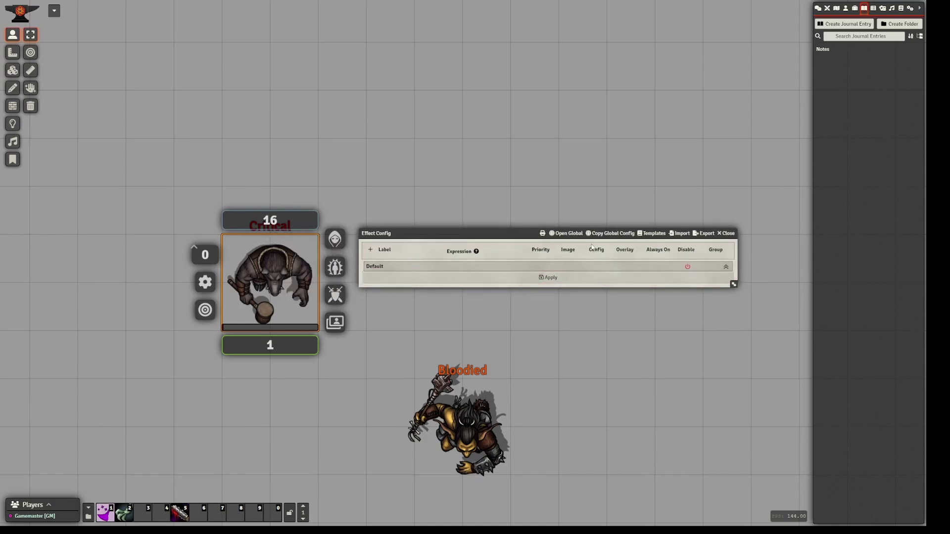
left_click(604, 234)
left_click(526, 221)
left_click(456, 349)
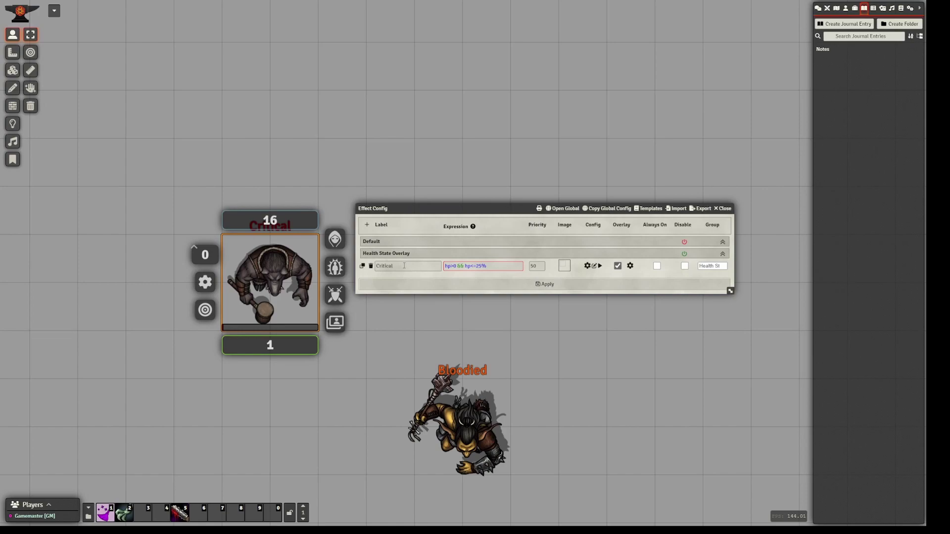
- Give the Critical mapping's overlay a Token Magic FX filter with the fire preset and apply the overlay settings and effect config
left_click(377, 266)
left_click(629, 266)
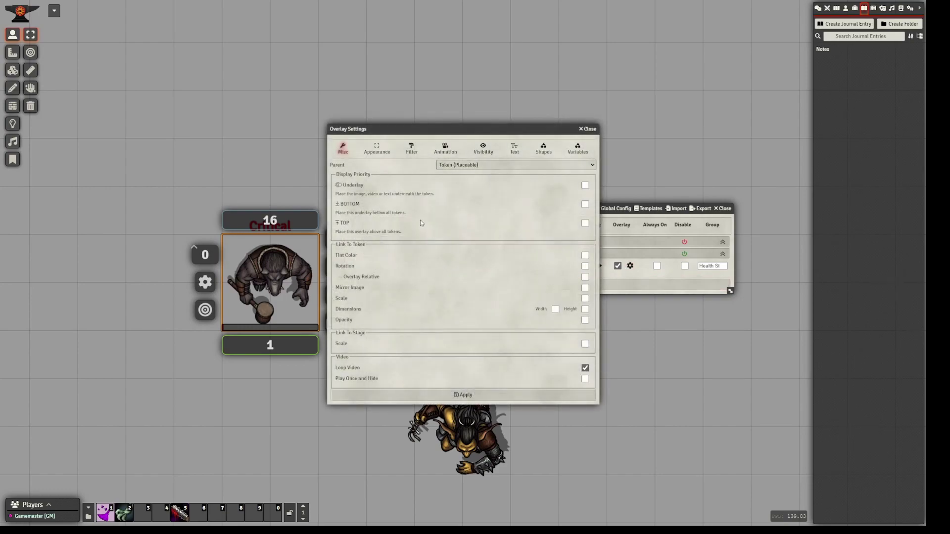
left_click(445, 148)
left_click(418, 151)
left_click(459, 166)
left_click(463, 177)
left_click(468, 184)
type("fire")
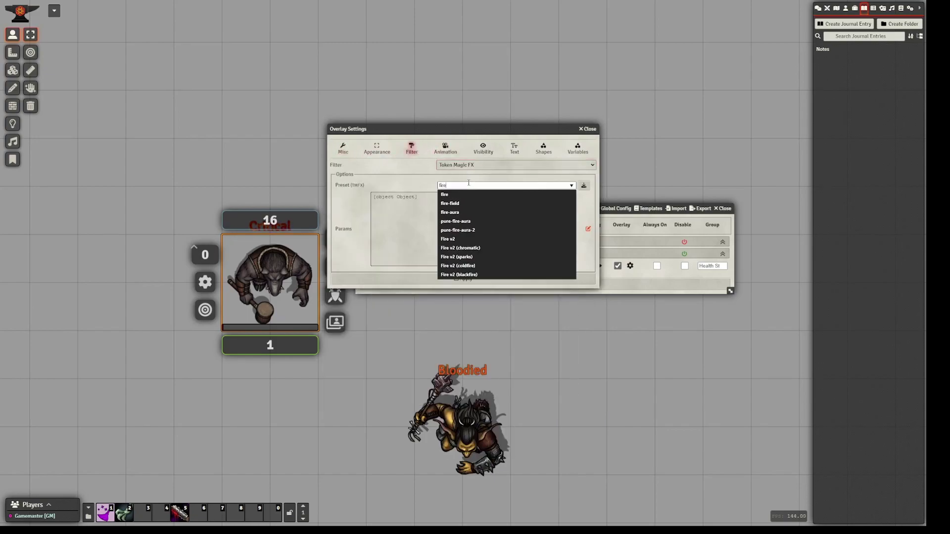
left_click(584, 186)
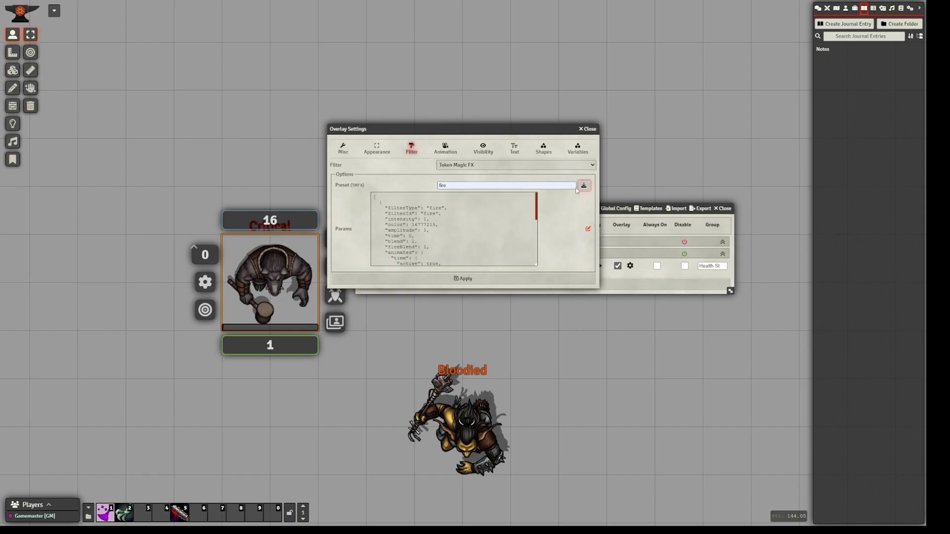
left_click(478, 281)
left_click(534, 285)
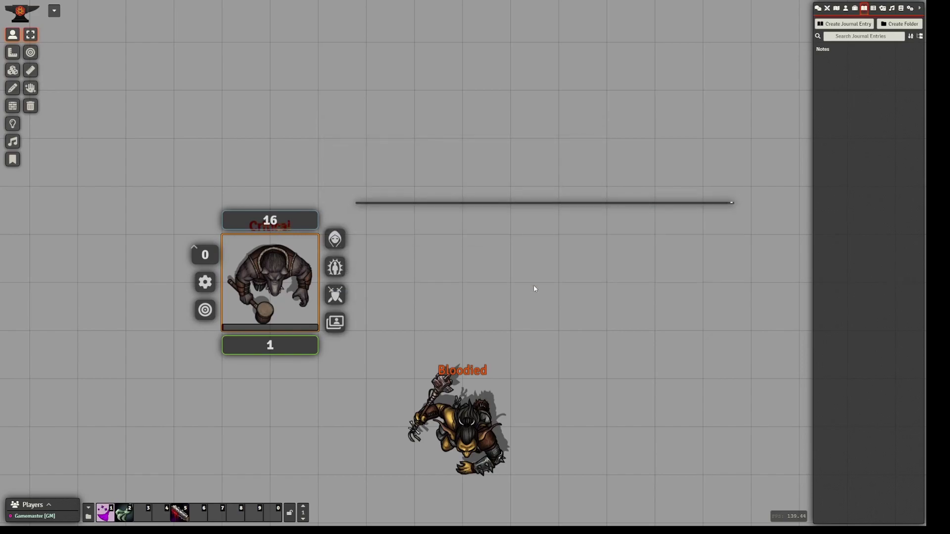
- Lower the Bloodied token's hit points to 1
right_click(327, 292)
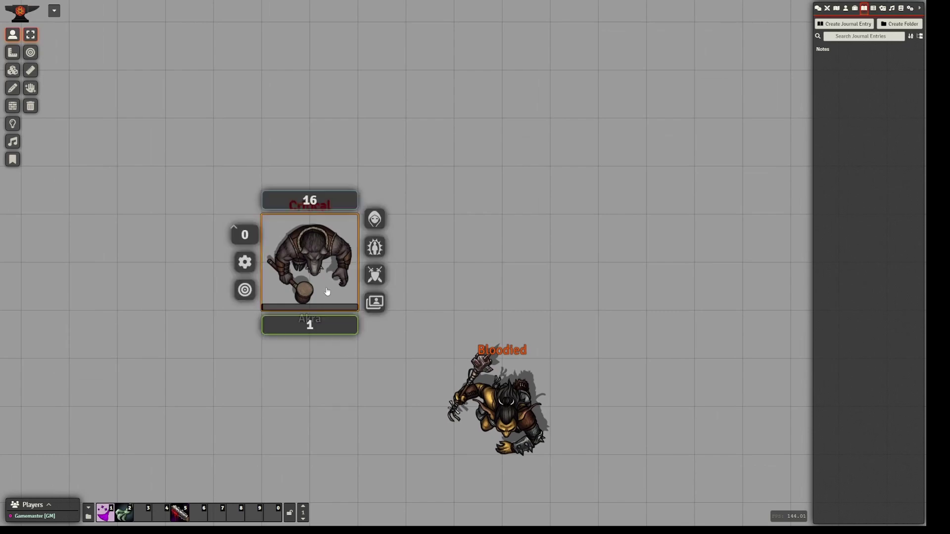
right_click(494, 406)
left_click(463, 467)
type("1")
key("Return")
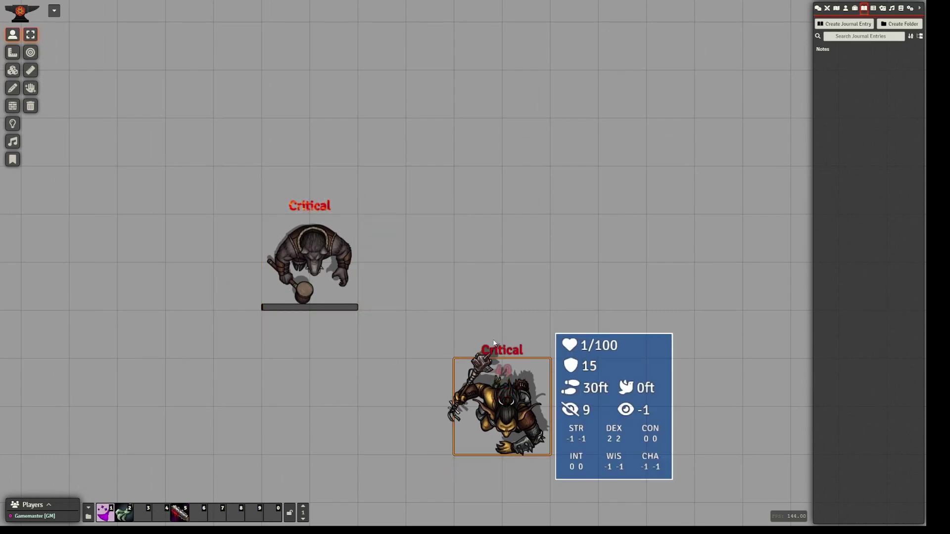
- Raise the hammer-wielding token's hit points first to 50 and then to 80
left_click(336, 266)
left_click_drag(352, 339, 327, 336)
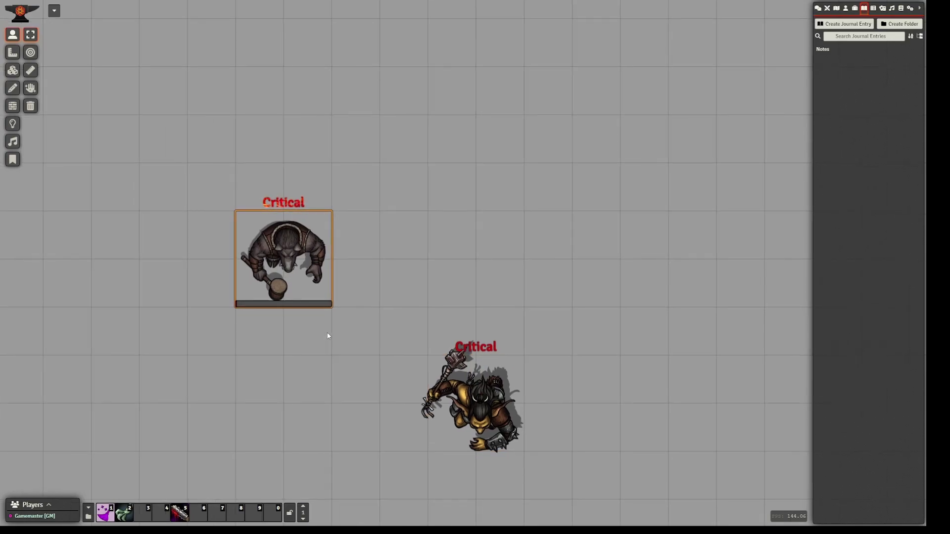
right_click(308, 292)
left_click(259, 320)
type("50")
key("Return")
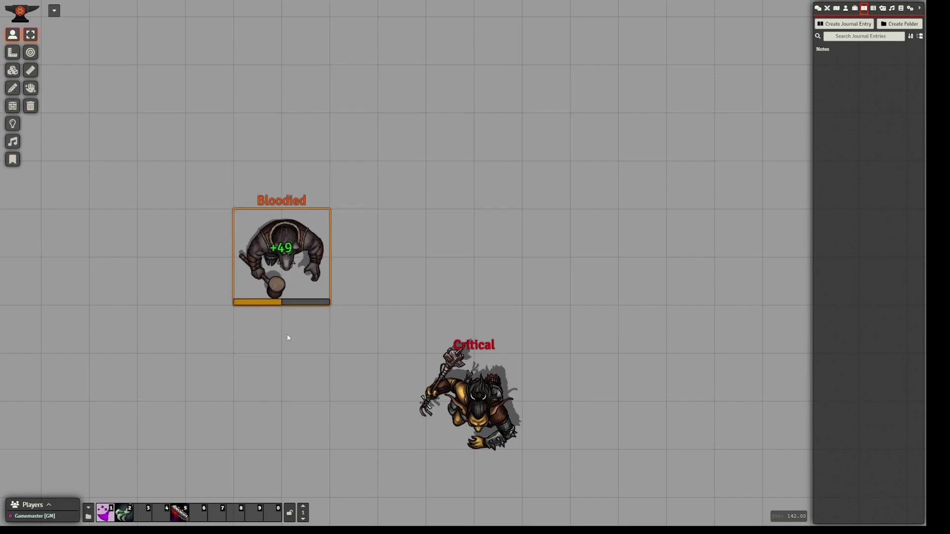
right_click(303, 300)
left_click(262, 319)
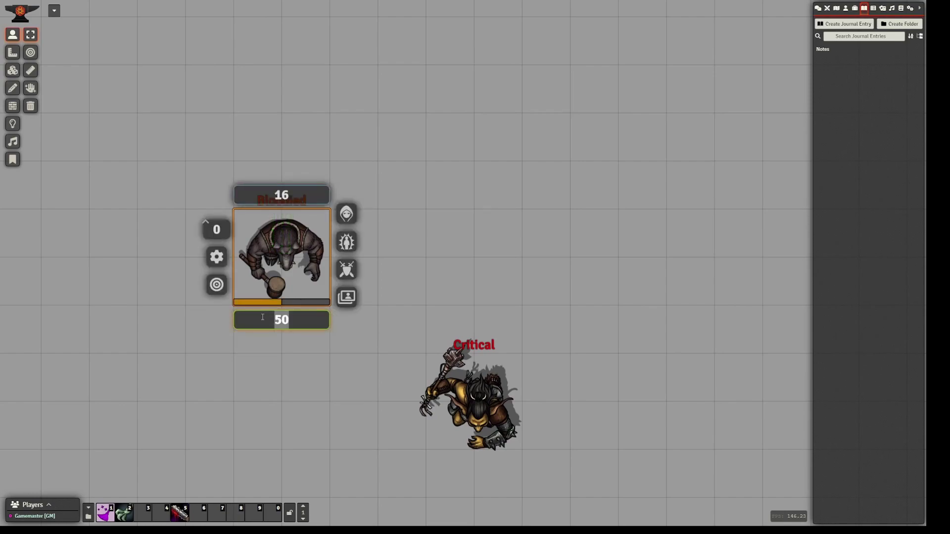
type("80")
key("Return")
- Lower the hammer-wielding token's hit points to 1
right_click(263, 302)
left_click(255, 319)
type("1")
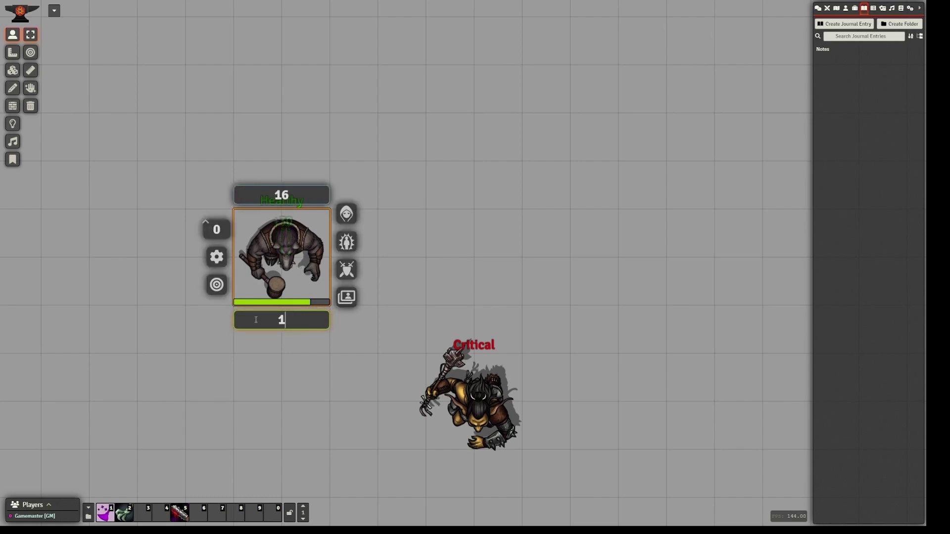
key("Return")
left_click_drag(347, 326, 329, 339)
mouse_move(434, 389)
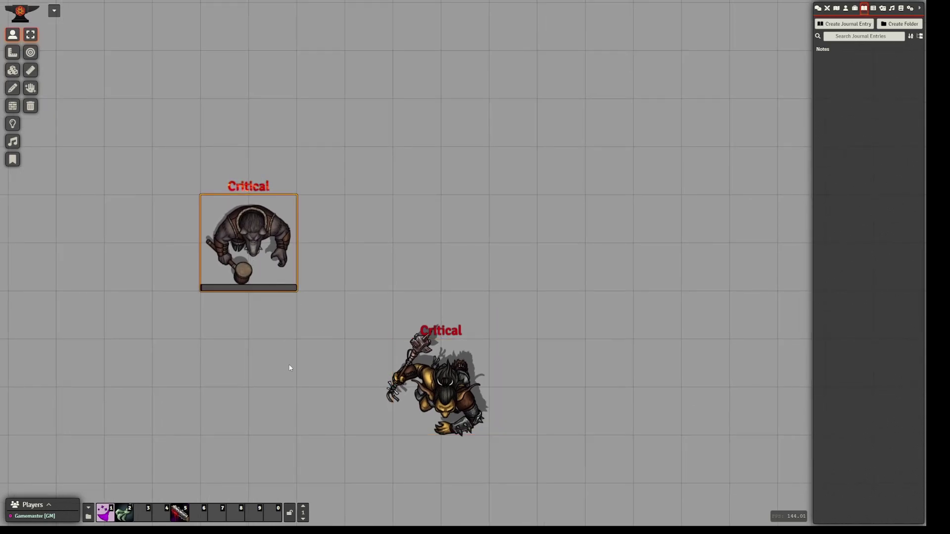
- Open the Global Effect Config, examine its Health State Overlay mappings, and close it
right_click(285, 296)
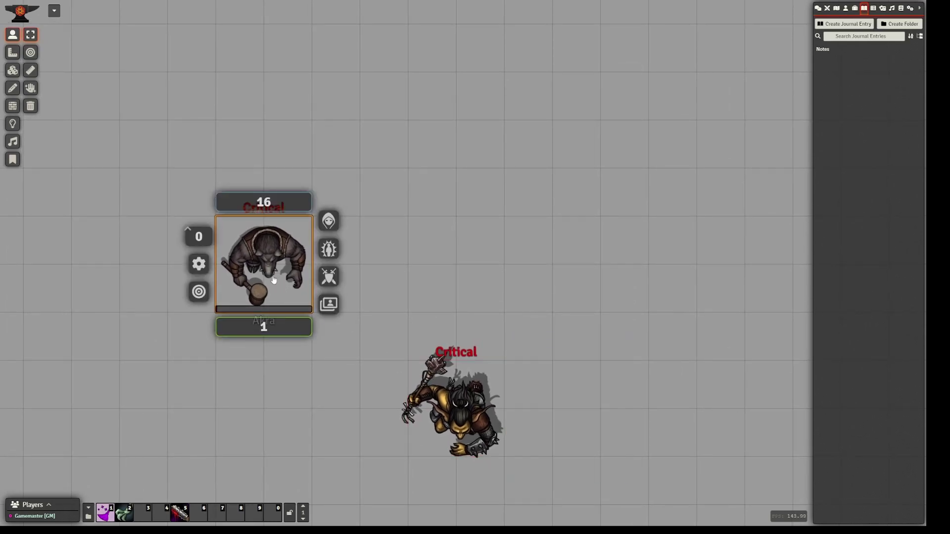
left_click(340, 235)
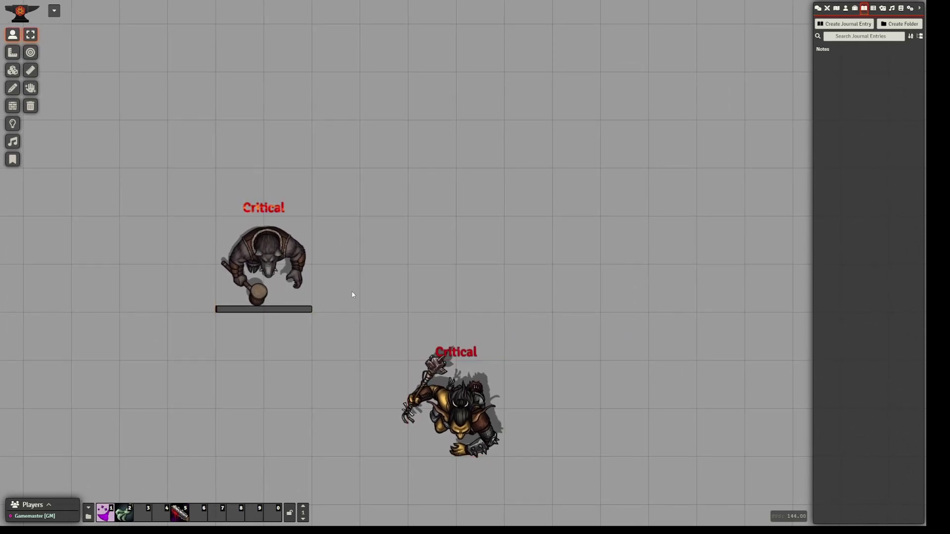
left_click_drag(352, 295, 369, 278)
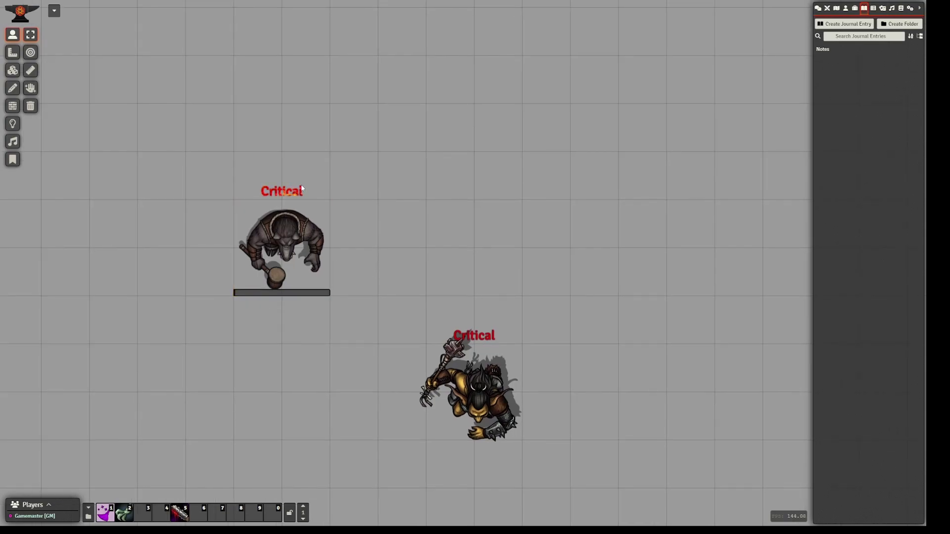
key("shift+g")
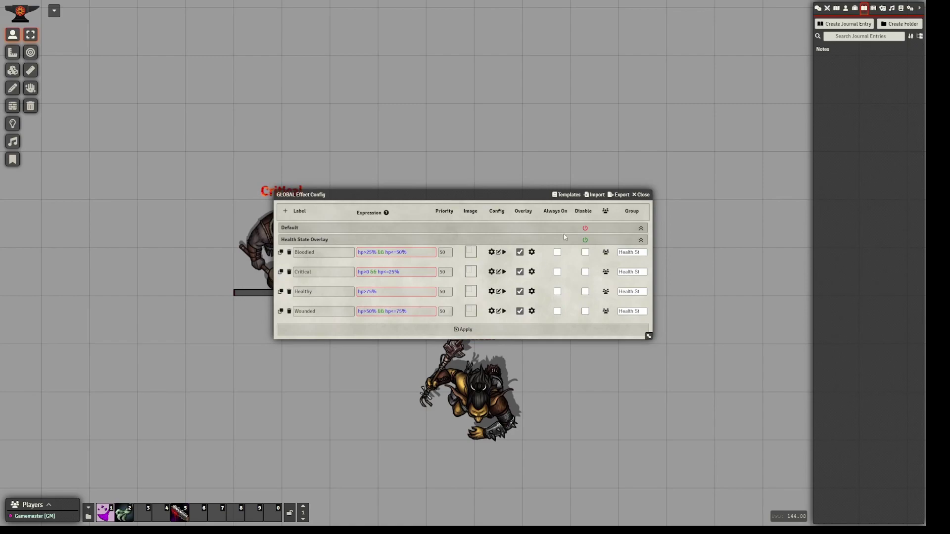
left_click(641, 195)
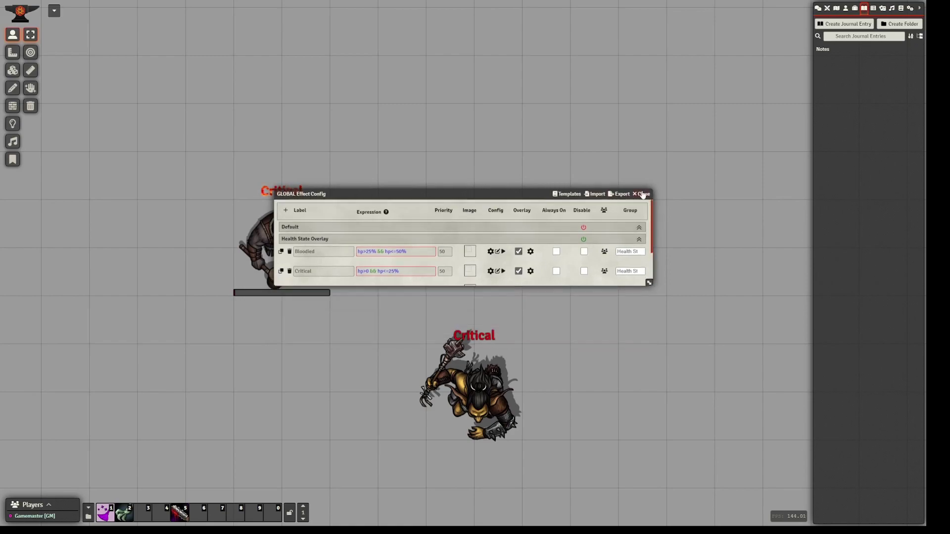
- Enable merging of Global and Actor mappings based on Groups in the Token Variant Art Active Effects settings and save
left_click(910, 8)
left_click(864, 89)
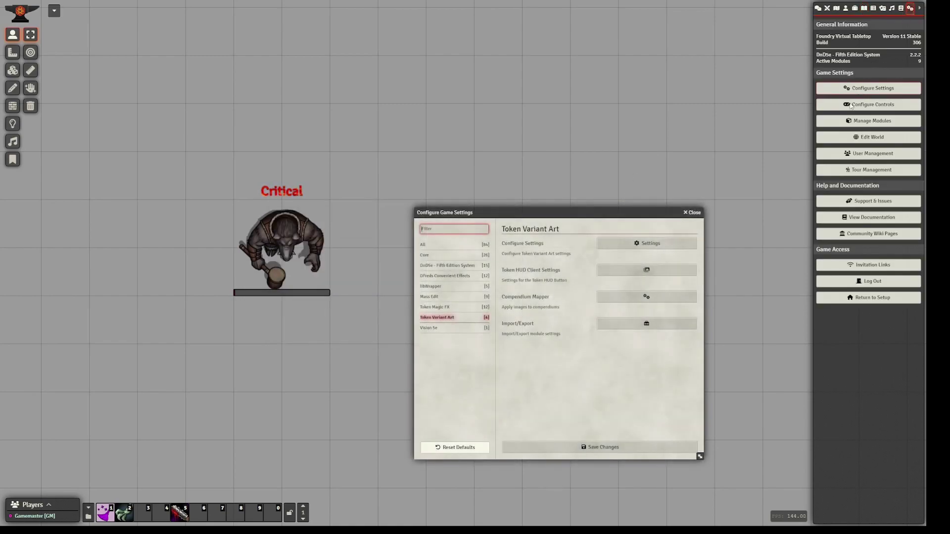
left_click(437, 329)
left_click(437, 317)
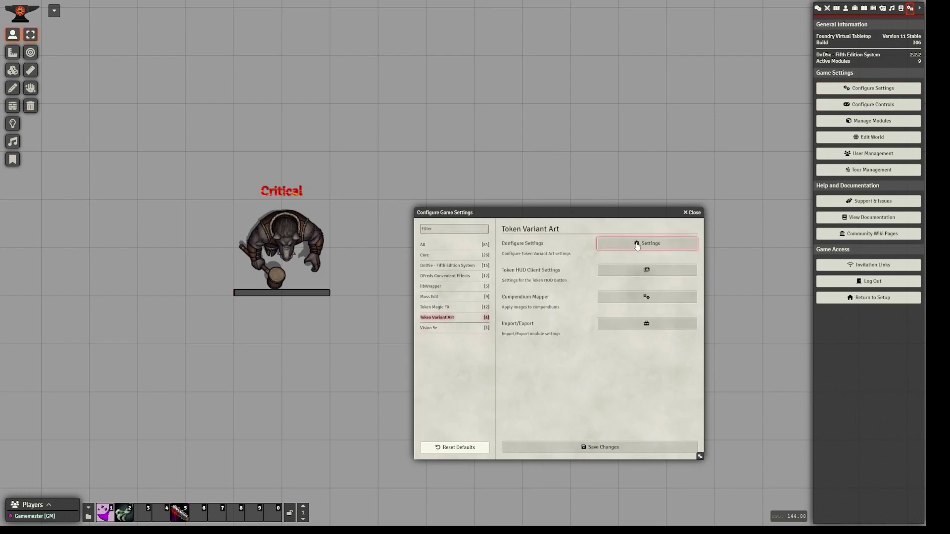
left_click(647, 243)
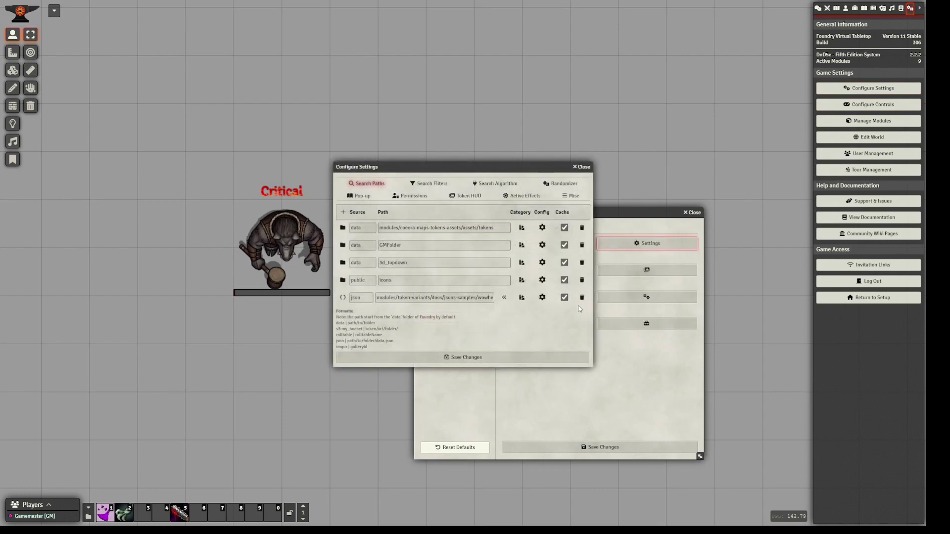
left_click(523, 196)
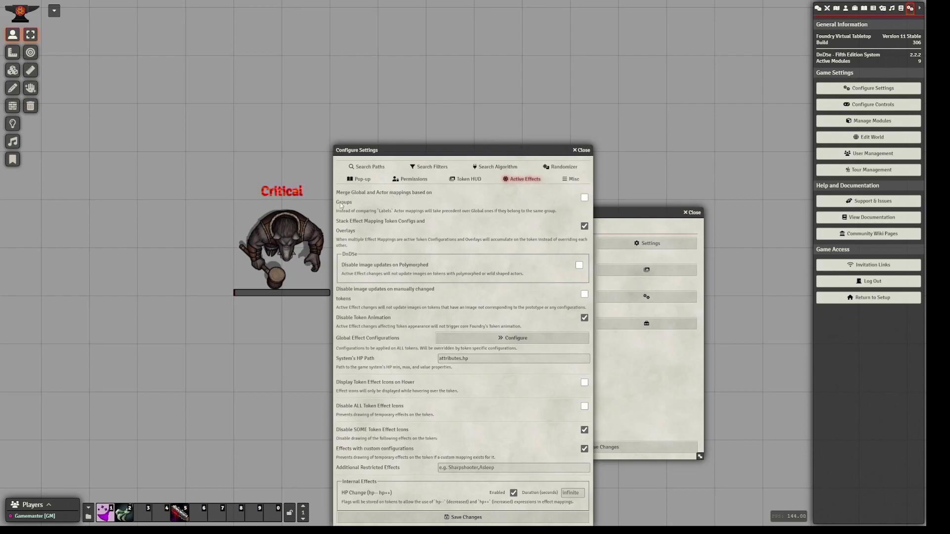
left_click(584, 199)
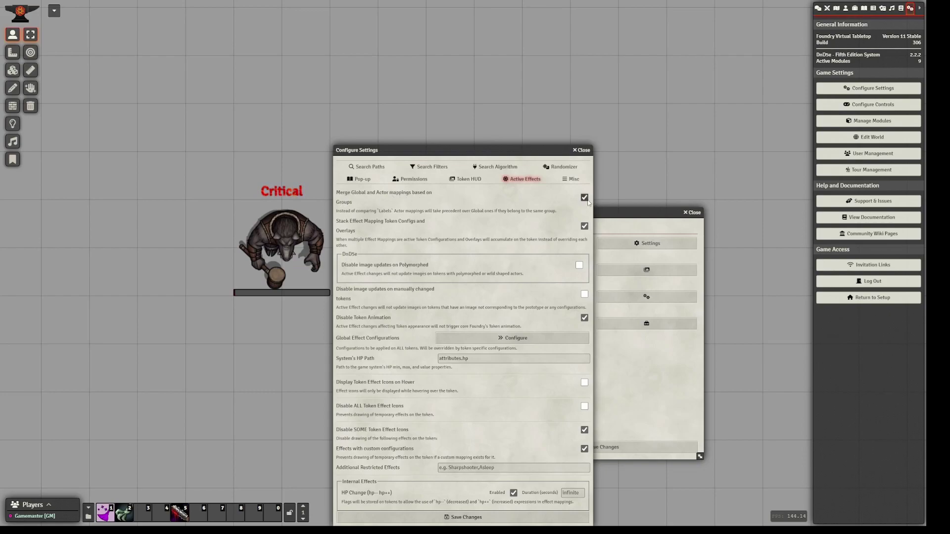
left_click(482, 517)
key("Escape")
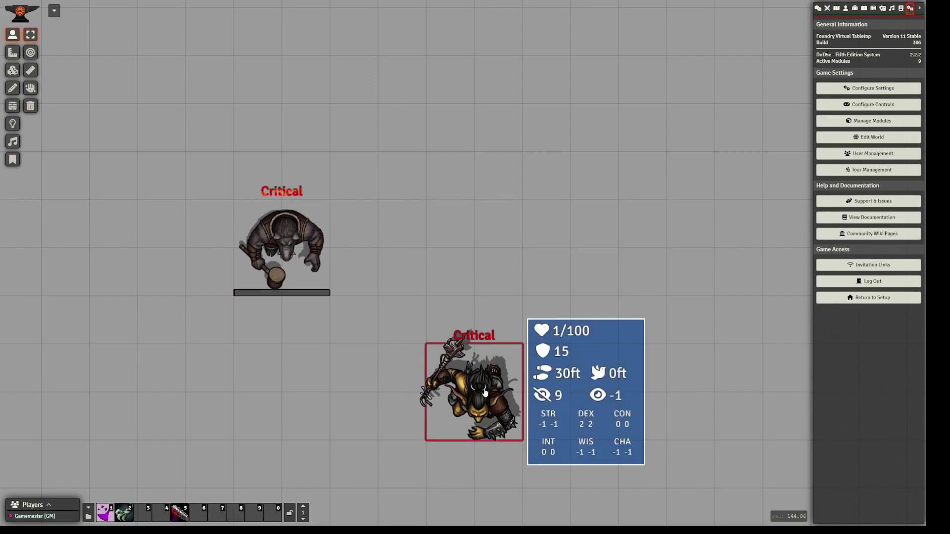
- Open the hammer-wielding token's Effect Config and reapply its Critical mapping
mouse_move(333, 355)
left_mouse_down()
mouse_move(355, 354)
mouse_move(347, 353)
left_mouse_up()
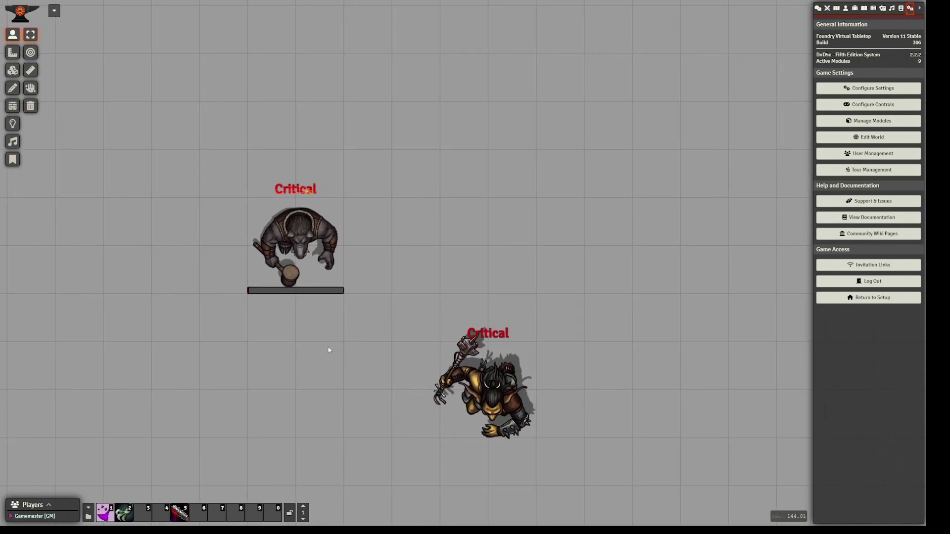
left_click(284, 226)
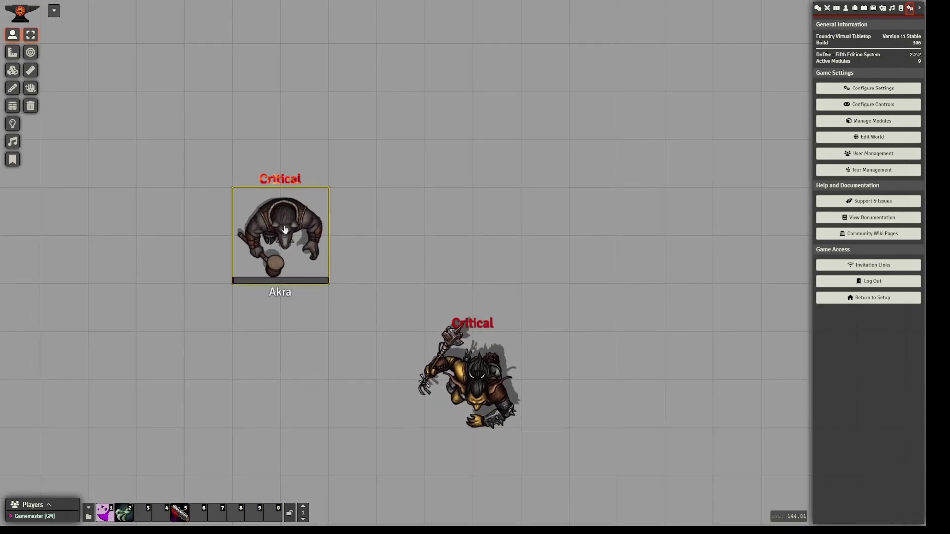
right_click(285, 225)
left_click(346, 220)
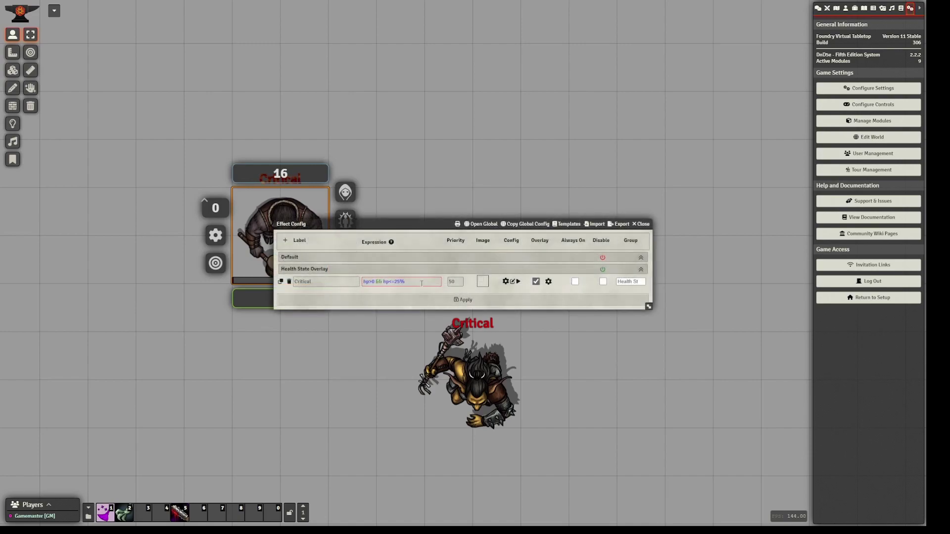
left_click(315, 299)
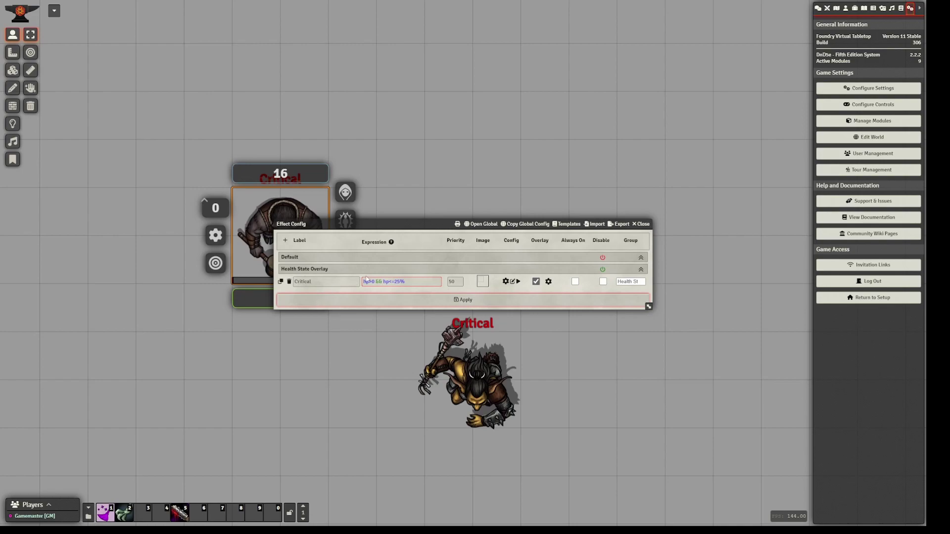
- Raise the hammer-wielding token's hit points first to 50 and then to 90
left_click(250, 302)
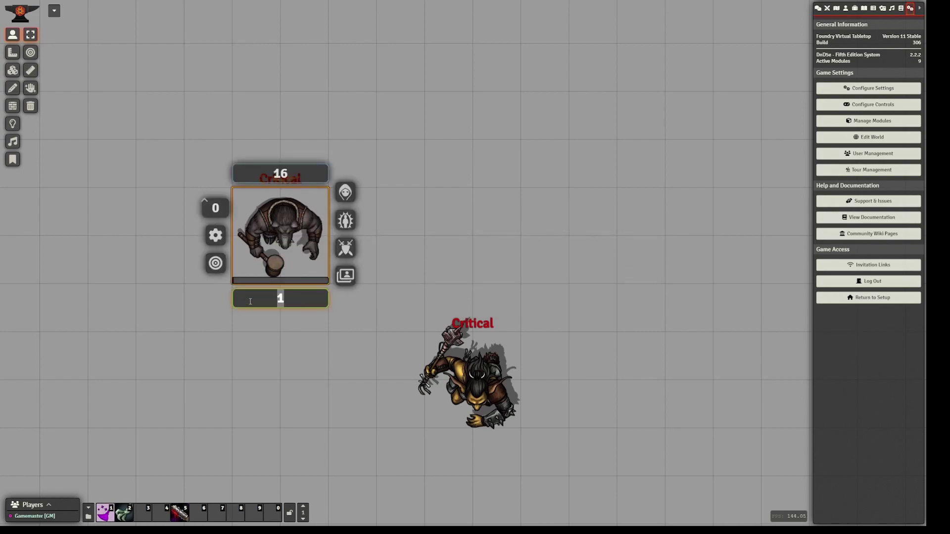
type("50")
key("Return")
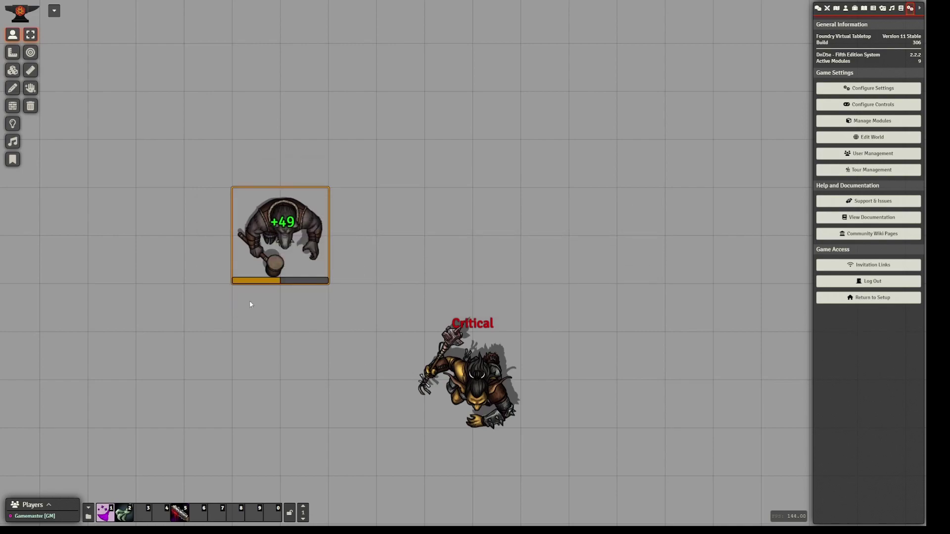
left_click(249, 301)
right_click(280, 232)
left_click(256, 296)
type("90")
key("Return")
left_click_drag(259, 300, 303, 293)
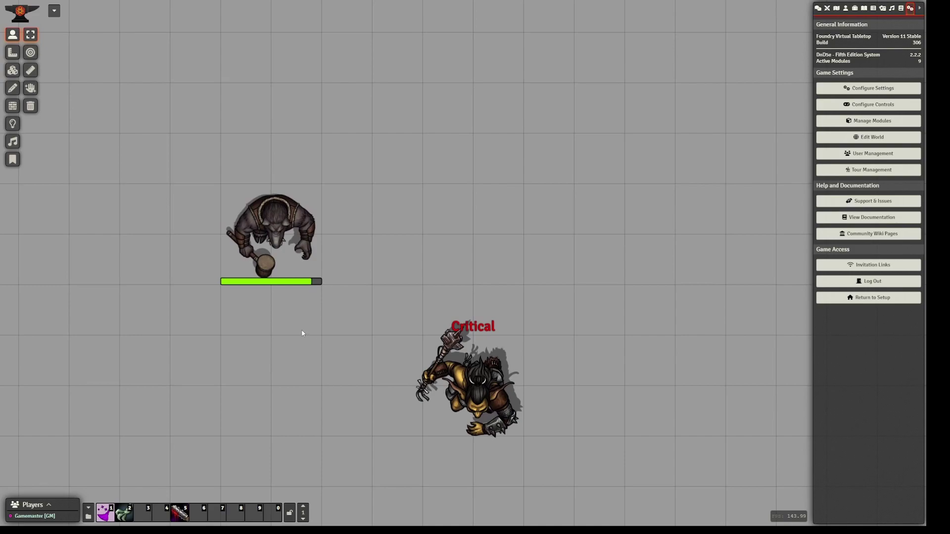
- Compare the Health State Overlay group in the hammer-wielding token's Effect Config with the Global Effect Config, closing each
right_click(271, 238)
left_click(339, 217)
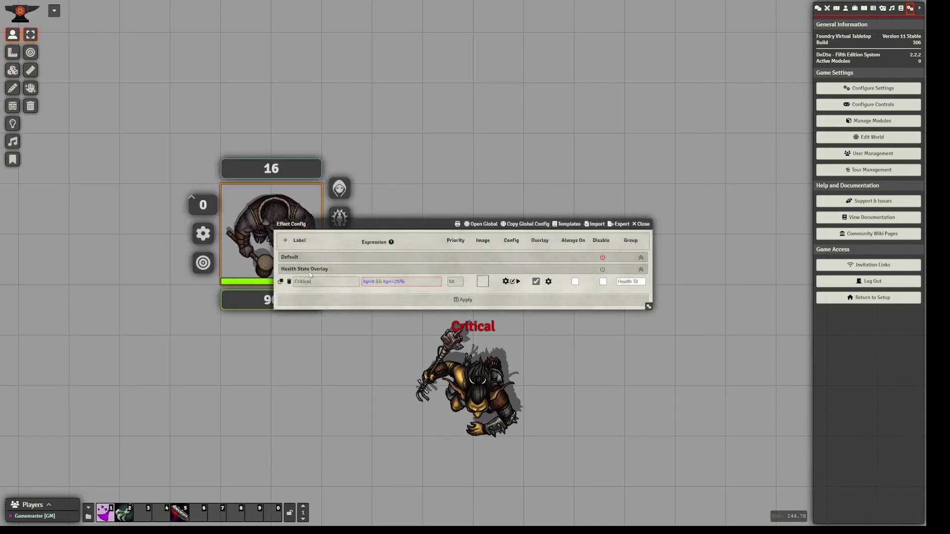
left_click(641, 225)
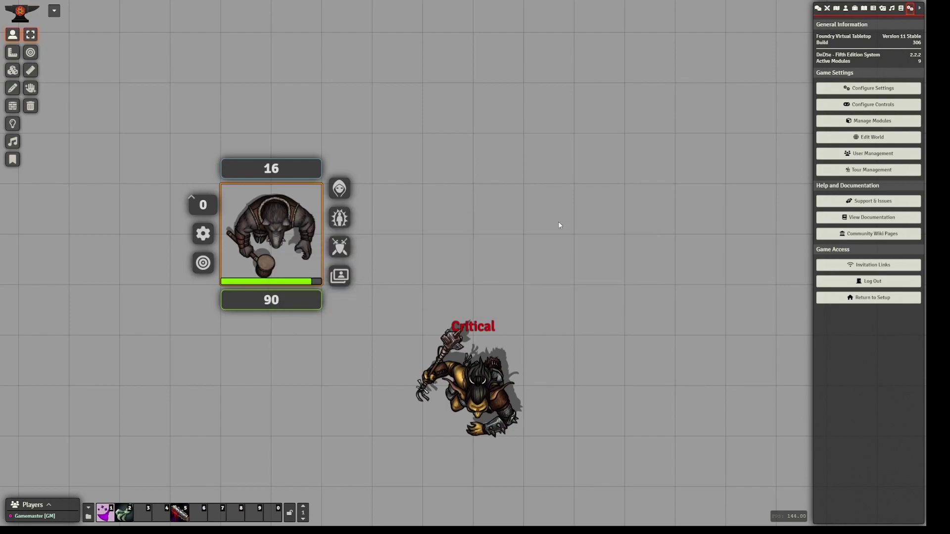
left_click(559, 225)
left_click_drag(424, 197, 535, 173)
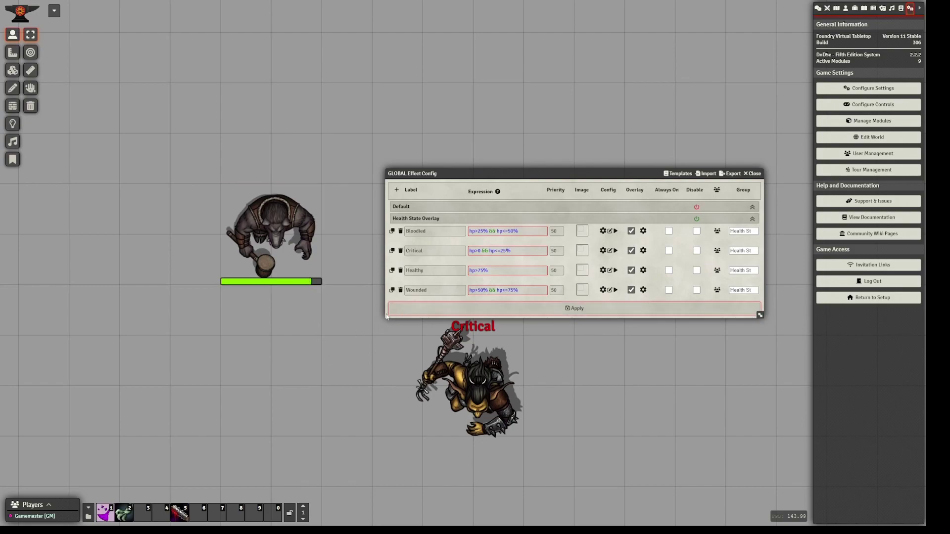
left_click(753, 173)
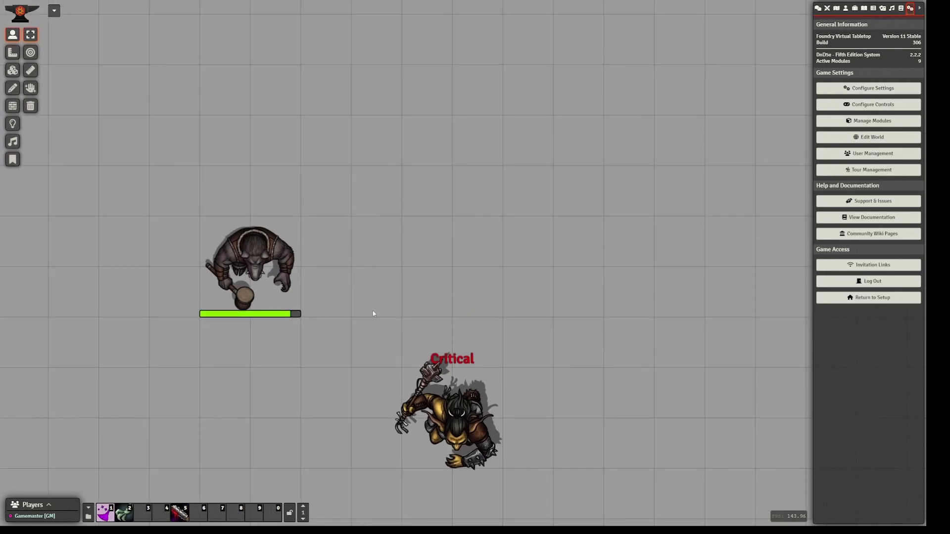
left_click_drag(369, 312, 417, 277)
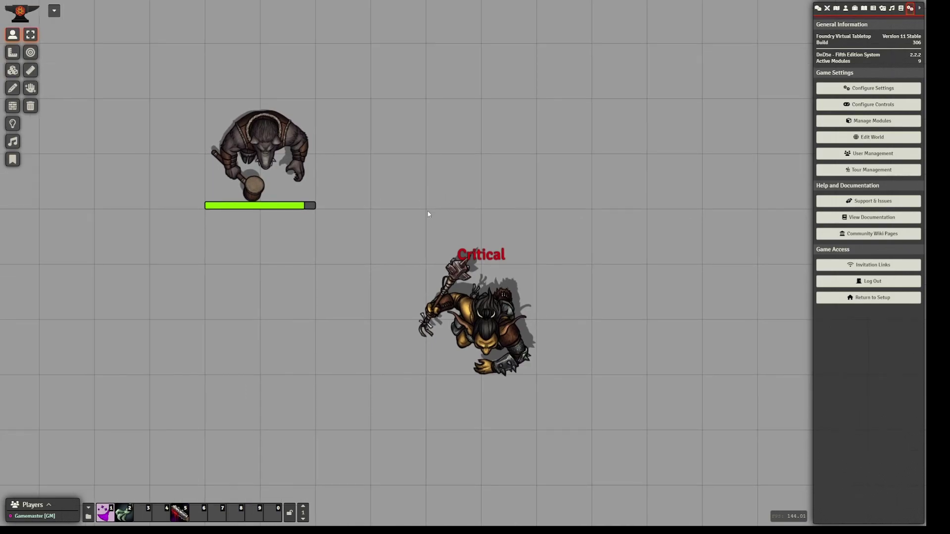
left_click_drag(405, 225, 466, 220)
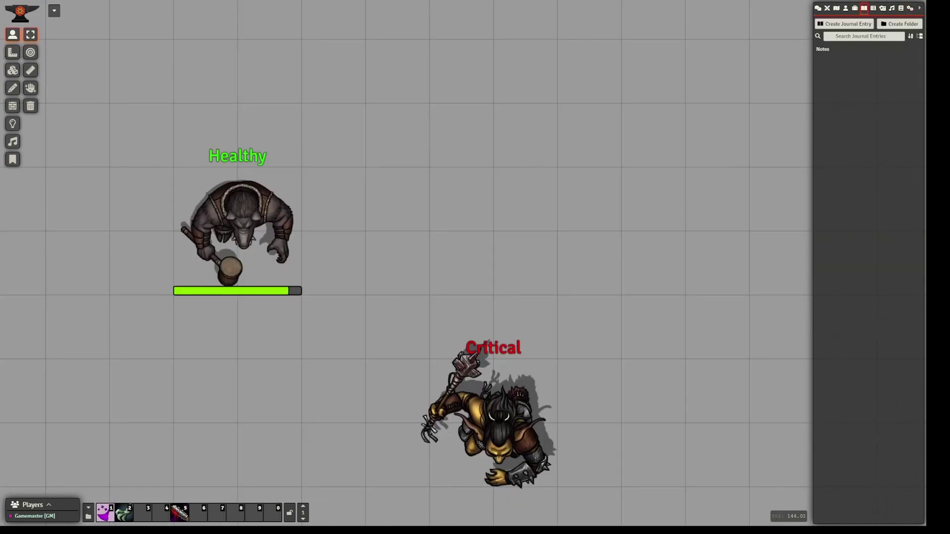
- Review the 4.46.0 note about users creating their own Templates in the Notes journal and close the journal
left_click(823, 49)
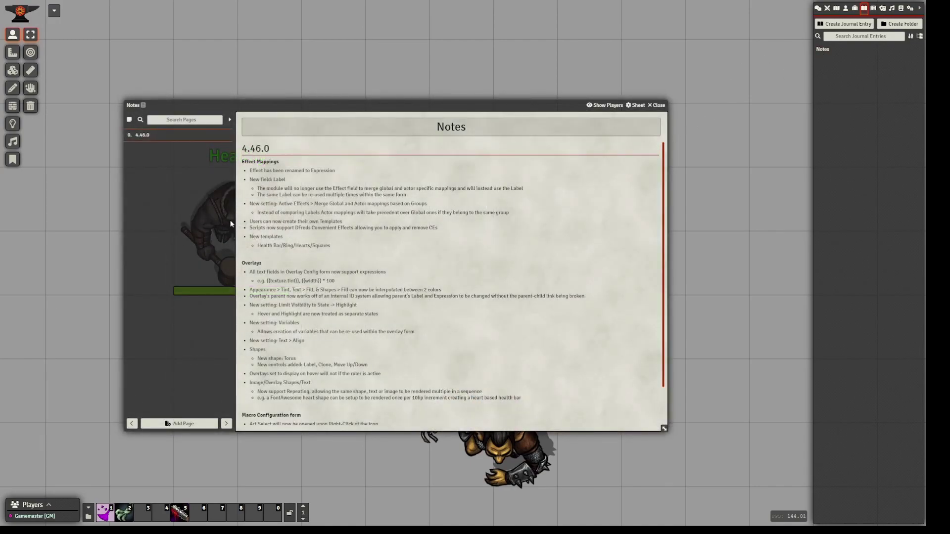
left_click_drag(251, 221, 337, 222)
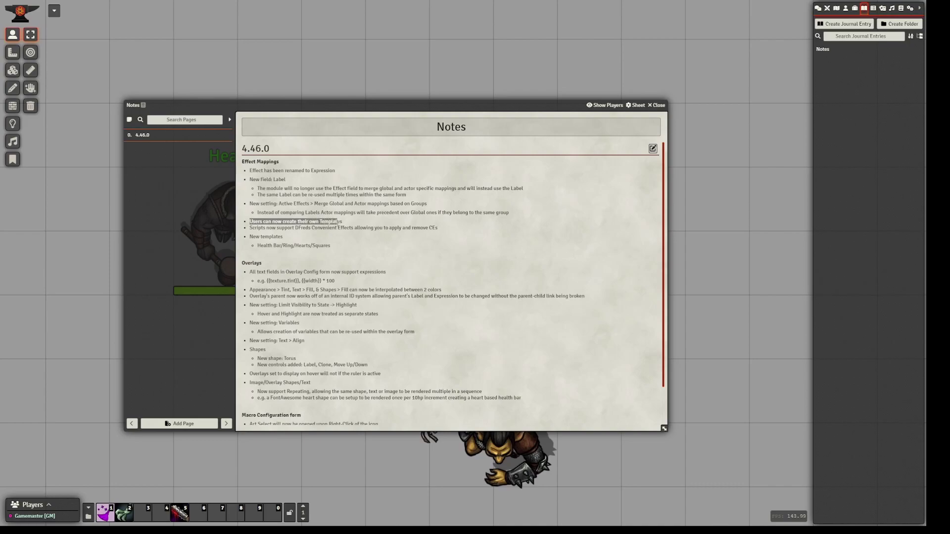
left_click(658, 105)
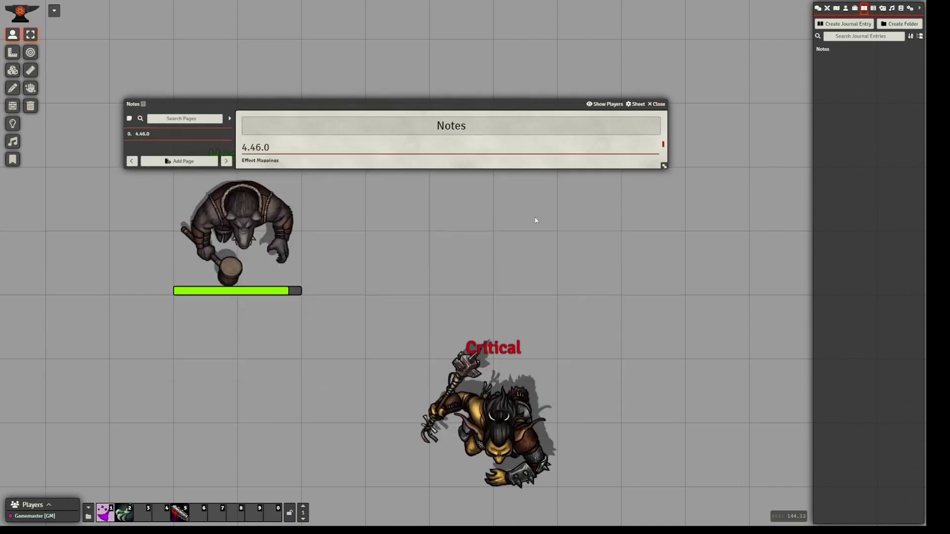
- Add the Info Box #3 core template to the hammer-wielding token's Effect Config and apply it
left_click_drag(439, 300, 459, 266)
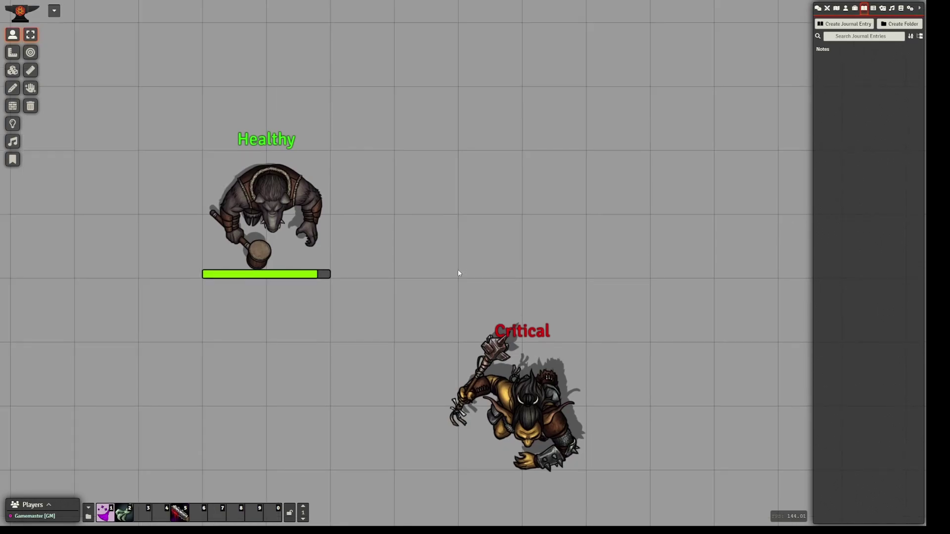
right_click(266, 218)
left_click(352, 194)
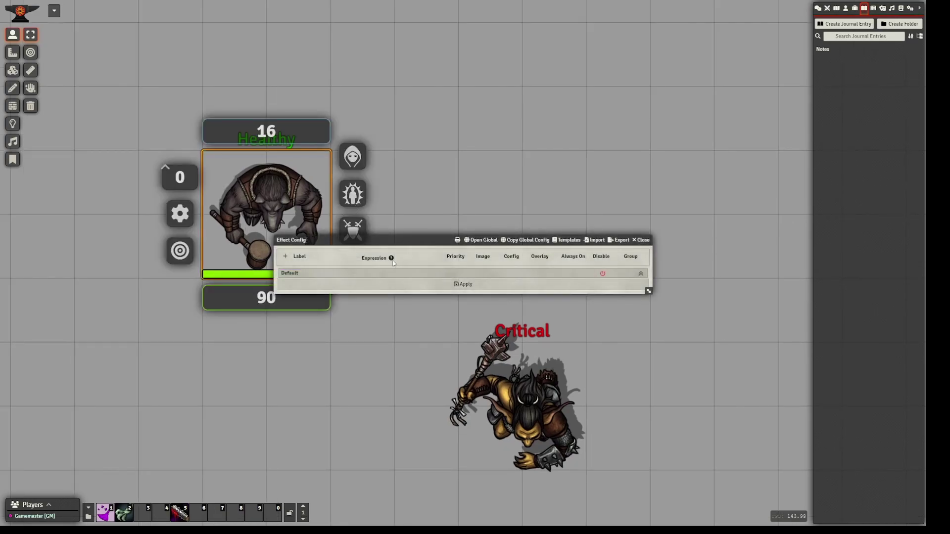
left_click_drag(428, 242, 527, 195)
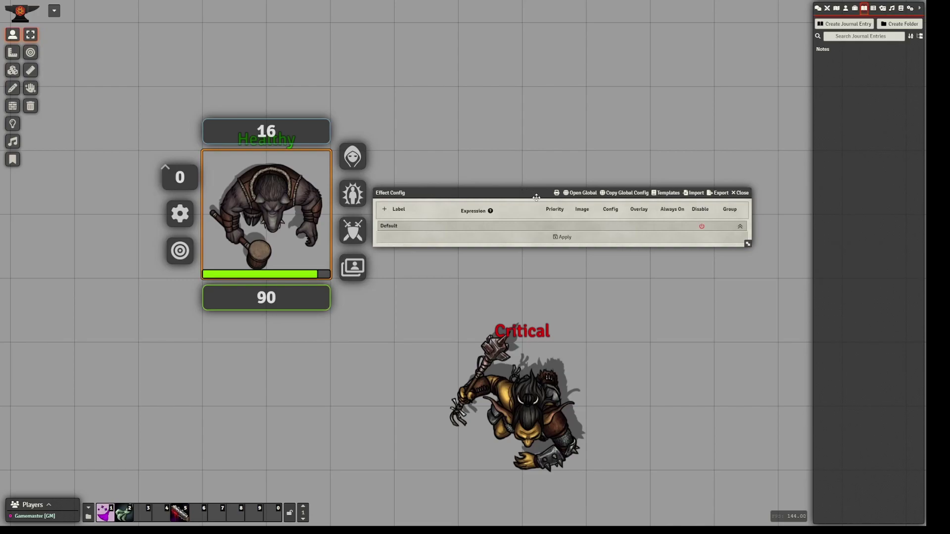
left_click(664, 193)
mouse_move(427, 169)
left_mouse_down()
mouse_move(523, 214)
mouse_move(534, 245)
mouse_move(526, 262)
left_mouse_up()
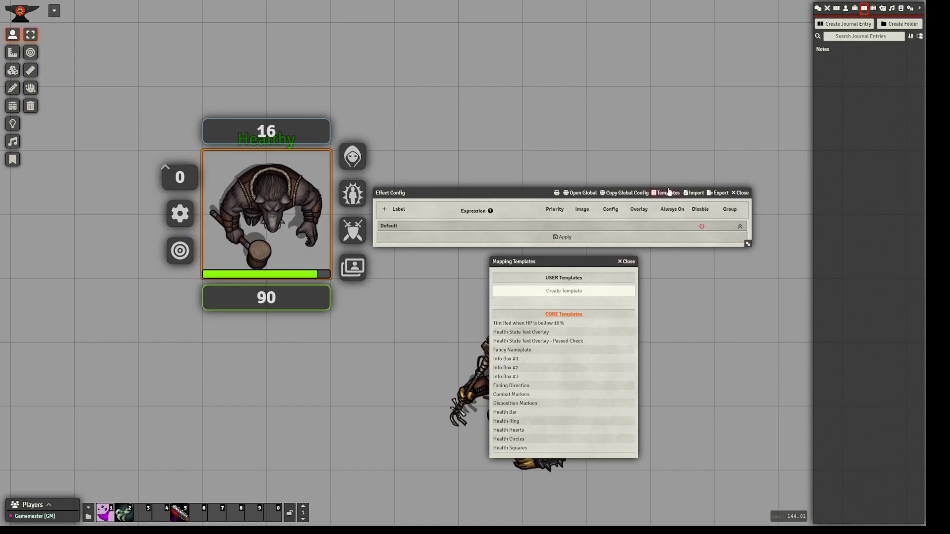
left_click(528, 378)
left_click_drag(521, 261, 685, 259)
scroll(481, 321, "down", 3)
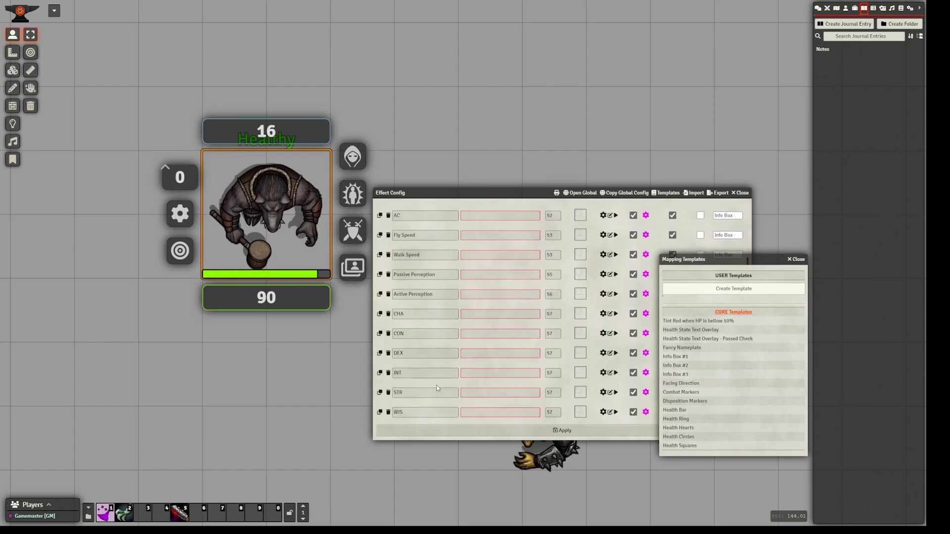
left_click(792, 258)
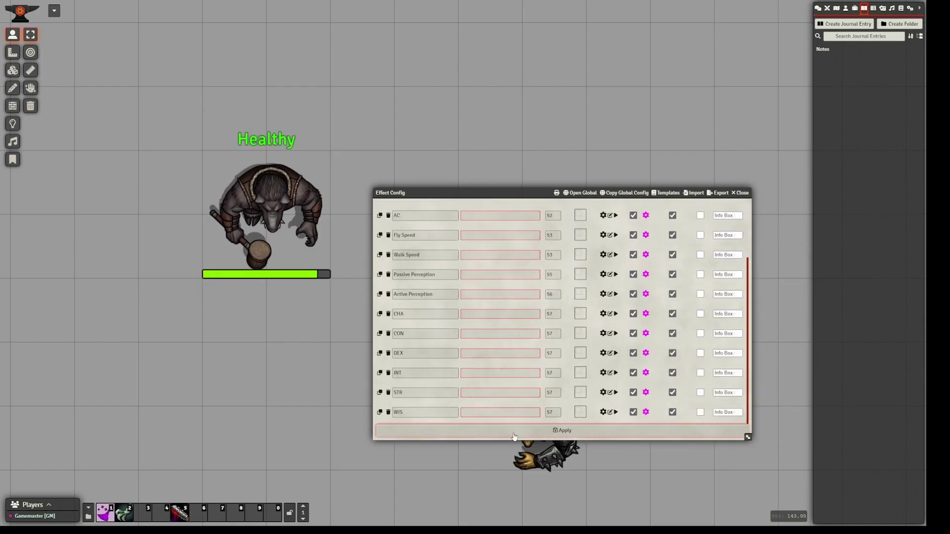
left_click(514, 430)
- Check the info box overlay on the hammer-wielding token
left_click_drag(390, 283, 346, 381)
left_click(239, 217)
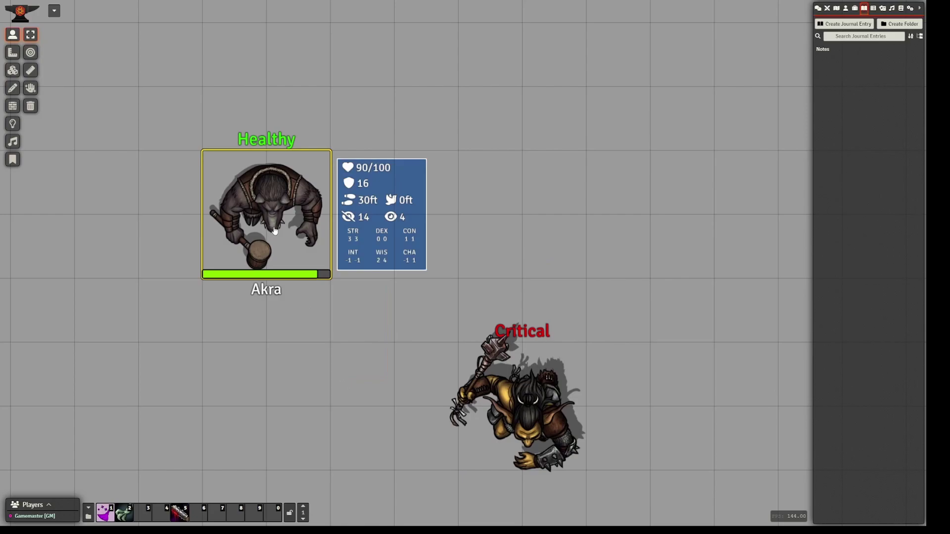
left_click(370, 220)
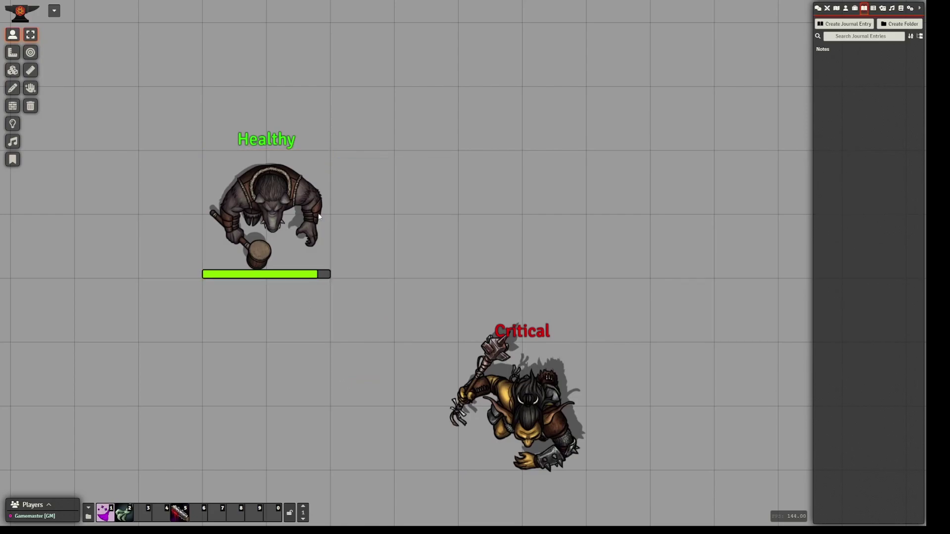
- Delete every mapping in the Info Box #3 group from the hammer-wielding token's Effect Config and apply
right_click(276, 218)
left_click(352, 250)
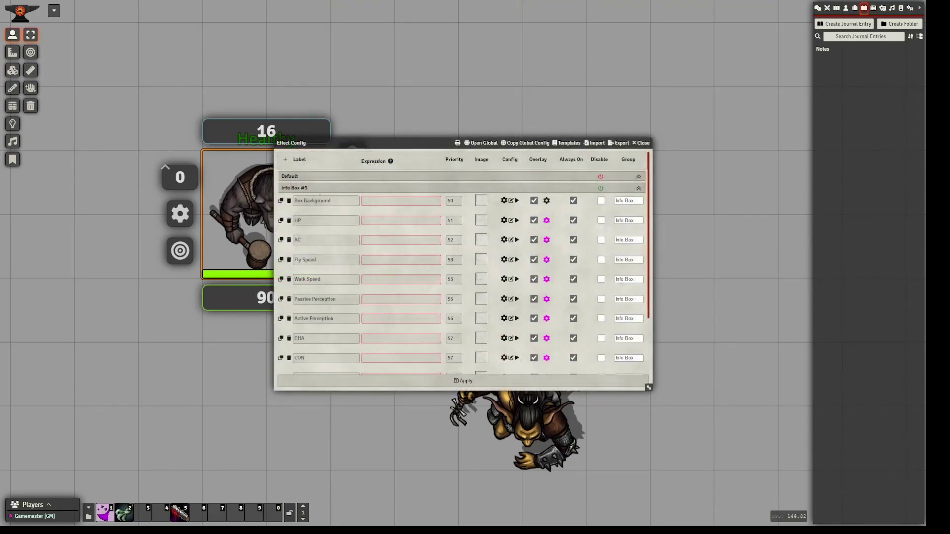
left_click(289, 200)
left_click(289, 201)
left_click(289, 201)
left_click(289, 201)
left_click(289, 201)
left_click(289, 201)
left_click(289, 201)
left_click(289, 201)
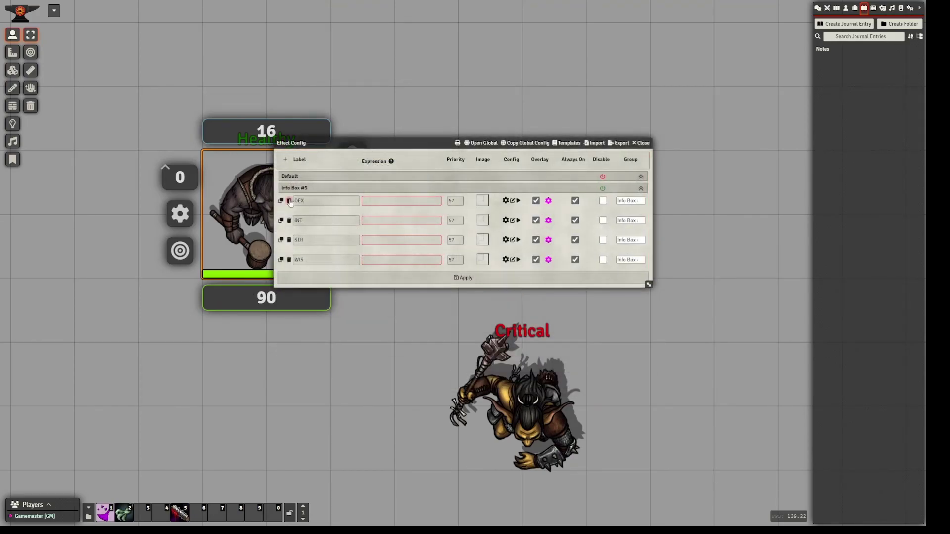
left_click(289, 201)
left_click(289, 200)
left_click(289, 200)
left_click(289, 200)
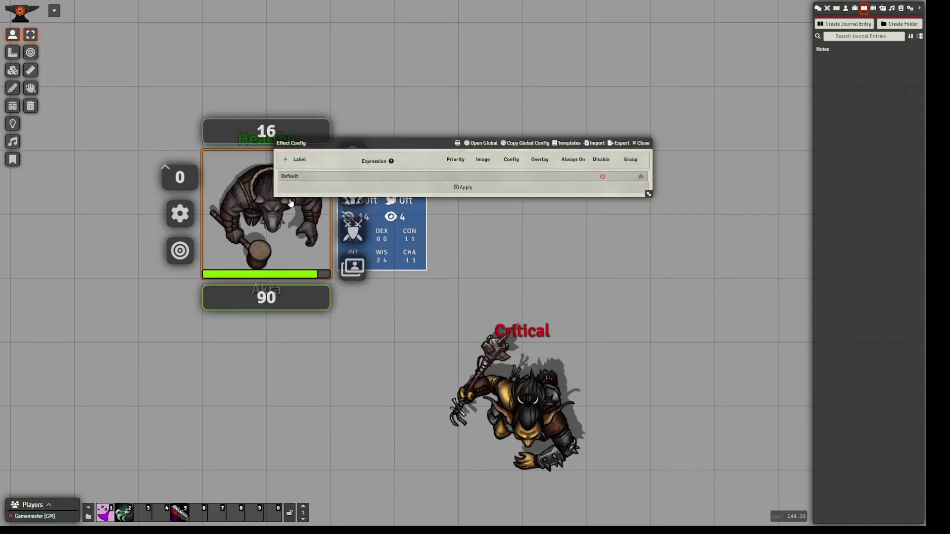
left_click(452, 188)
- Check the hammer-wielding token's Effect Config, close it and bring up the Global Effect Config
left_click(352, 193)
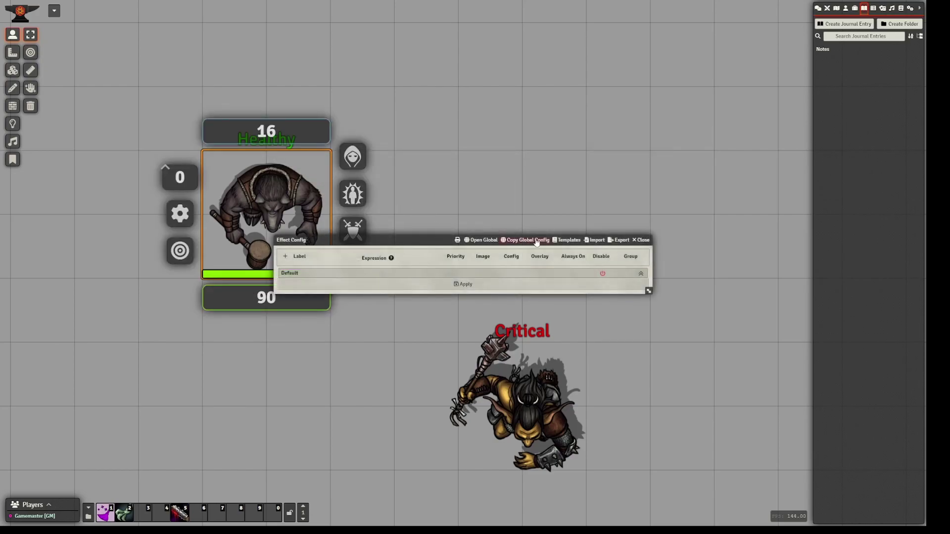
left_click(641, 240)
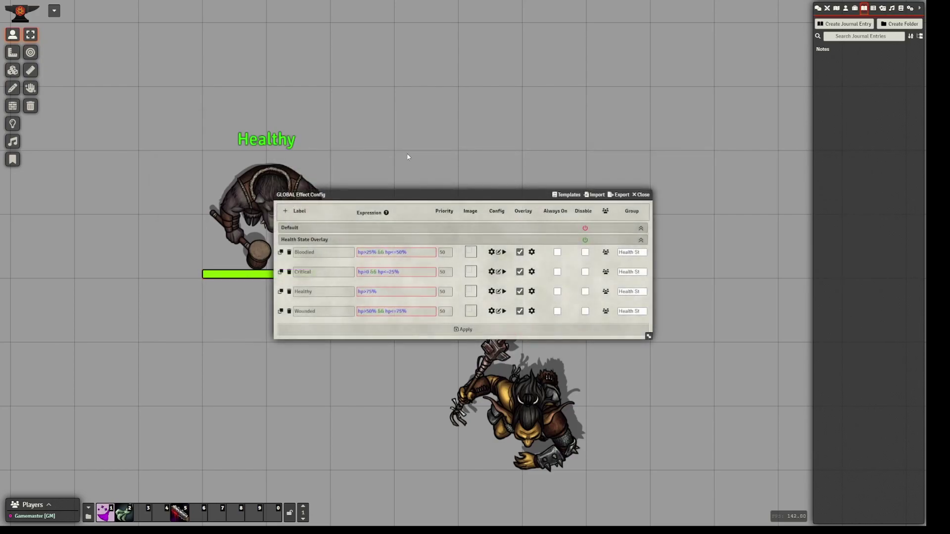
left_click_drag(393, 195, 455, 119)
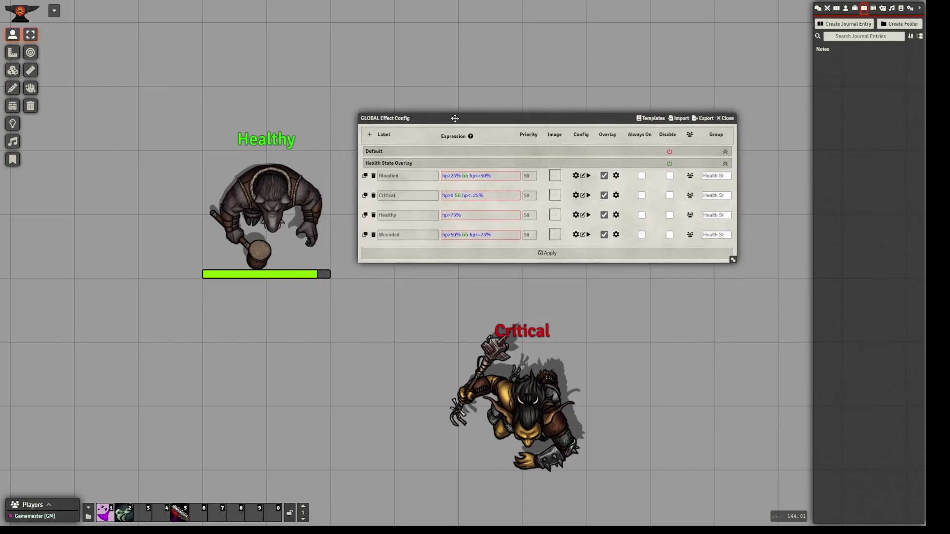
- Set the text fill colour of the global Critical mapping's overlay to yellow and apply the overlay and mapping changes
left_click(616, 195)
left_click_drag(450, 132, 256, 138)
left_click(218, 154)
left_click(253, 155)
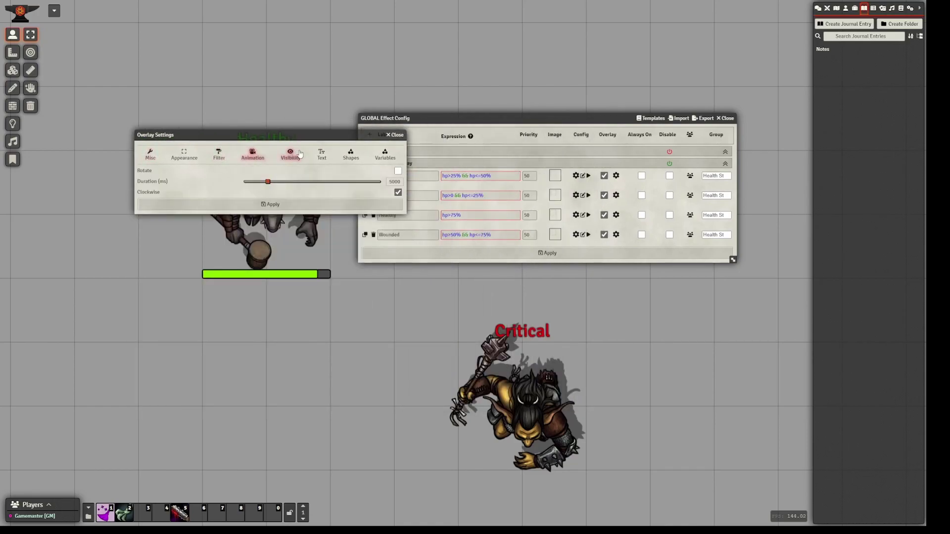
left_click(322, 154)
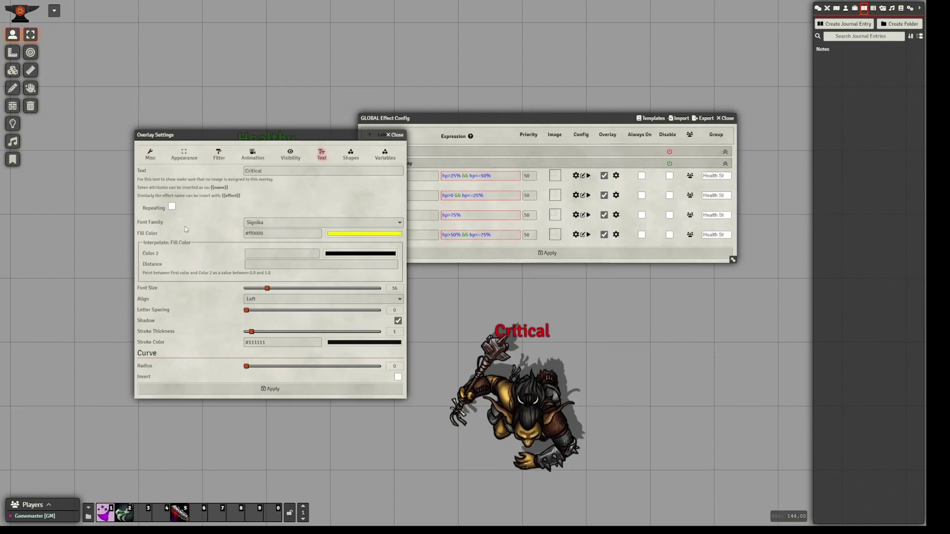
left_click(270, 391)
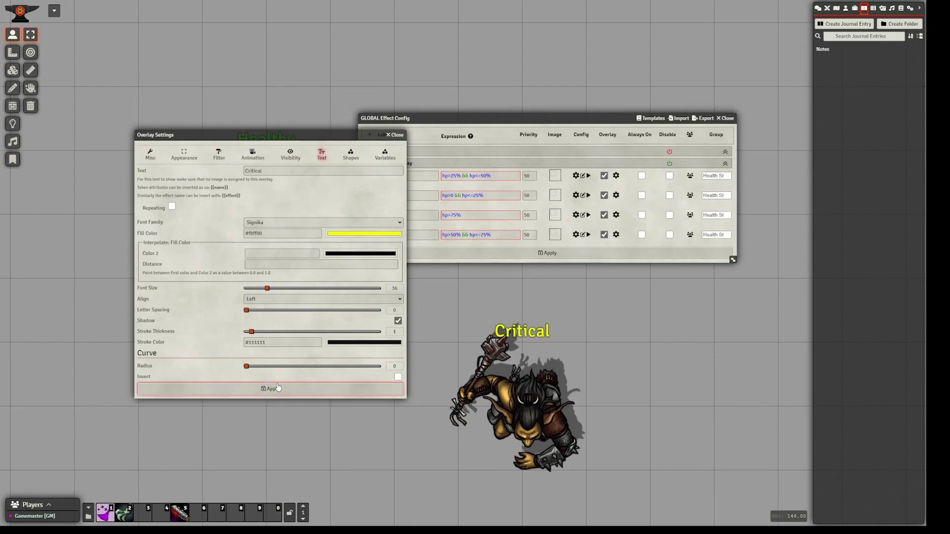
left_click(569, 253)
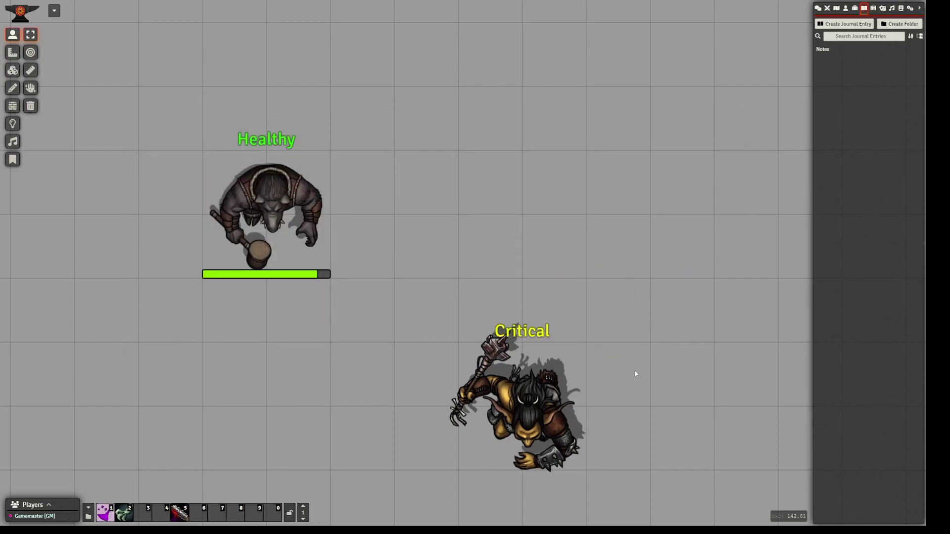
- Reopen the Global Effect Config and bring up its Mapping Templates beside the mappings
left_click_drag(635, 374, 543, 256)
left_click_drag(435, 194, 439, 78)
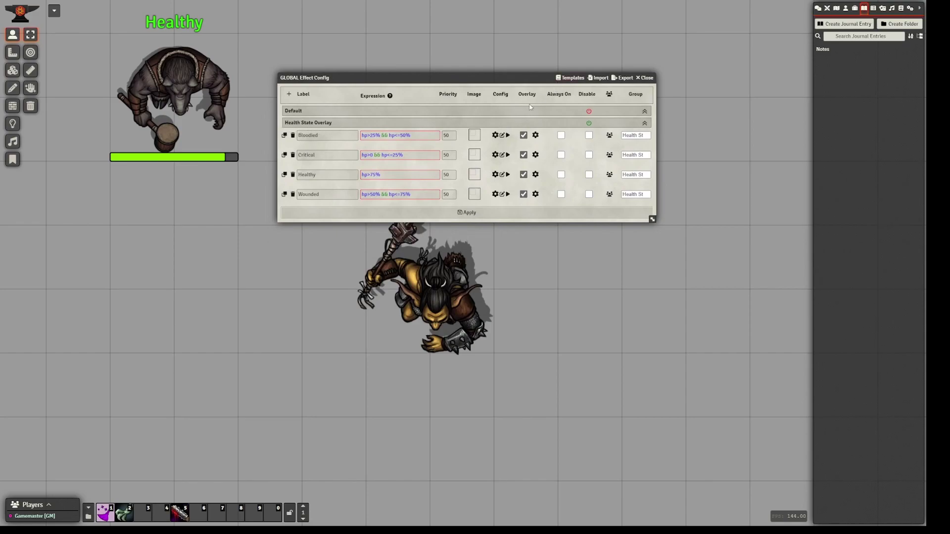
key("Up")
mouse_move(445, 311)
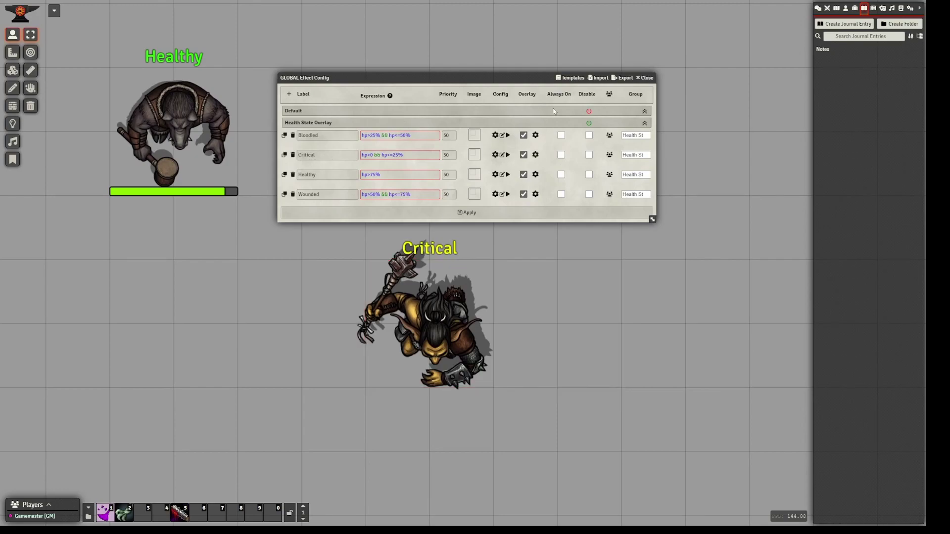
left_click(569, 78)
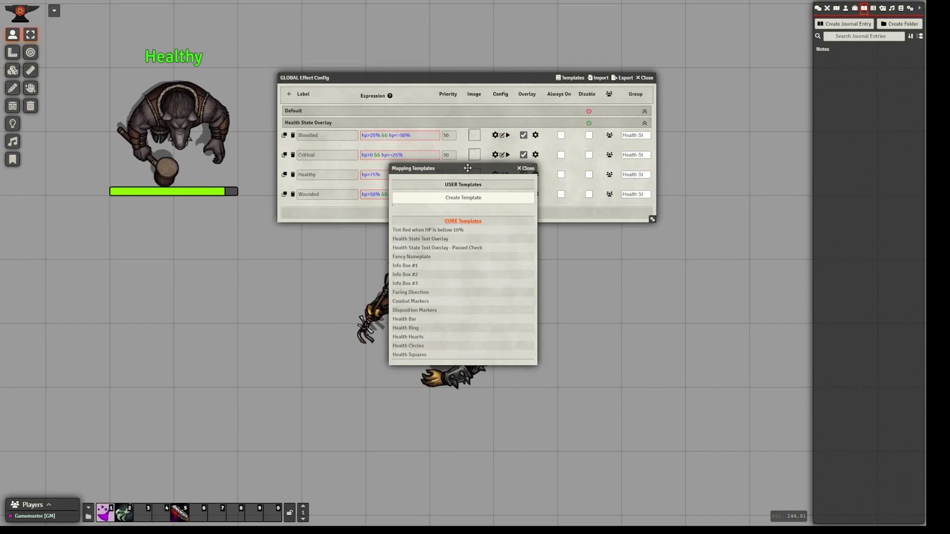
left_click_drag(467, 169, 613, 123)
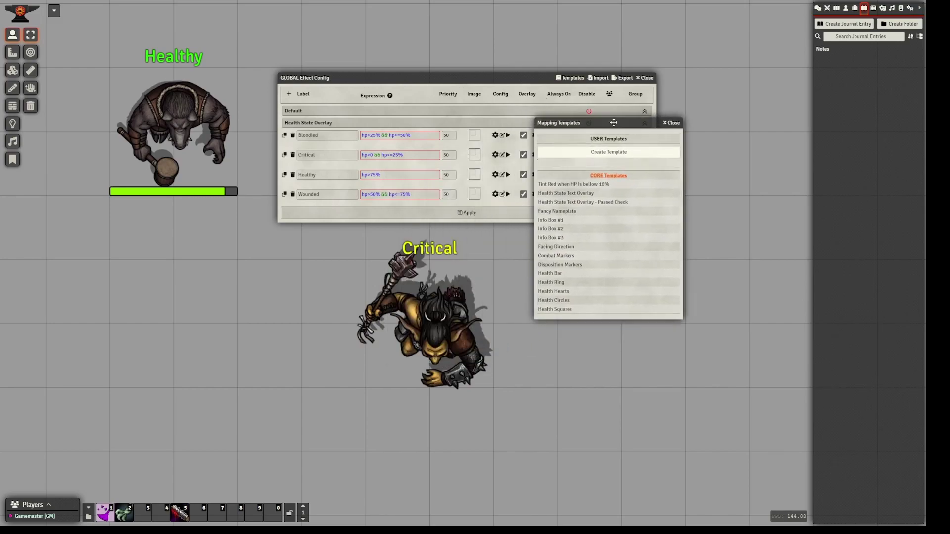
- Start a new user template that includes all mappings of the Health State Overlay group
left_click(605, 160)
left_click_drag(482, 171, 619, 142)
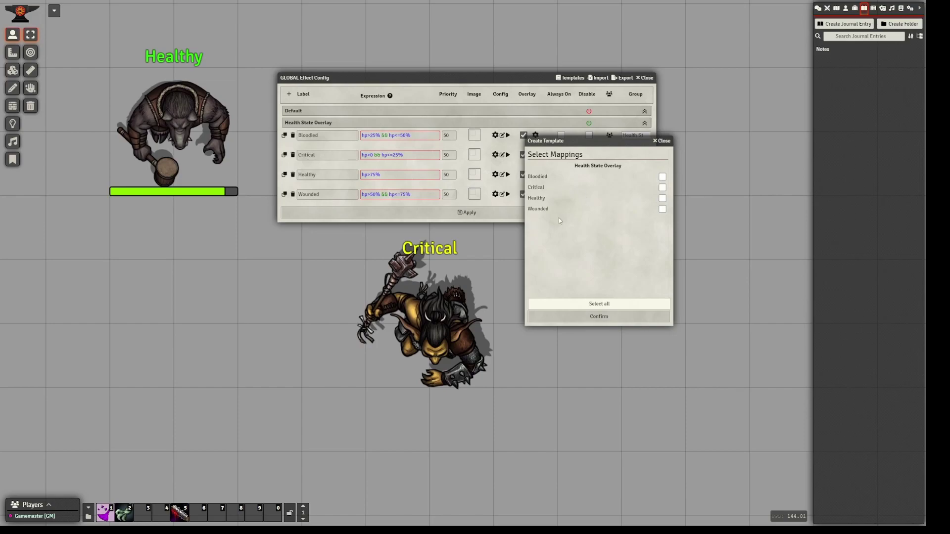
left_click(599, 305)
left_click(597, 315)
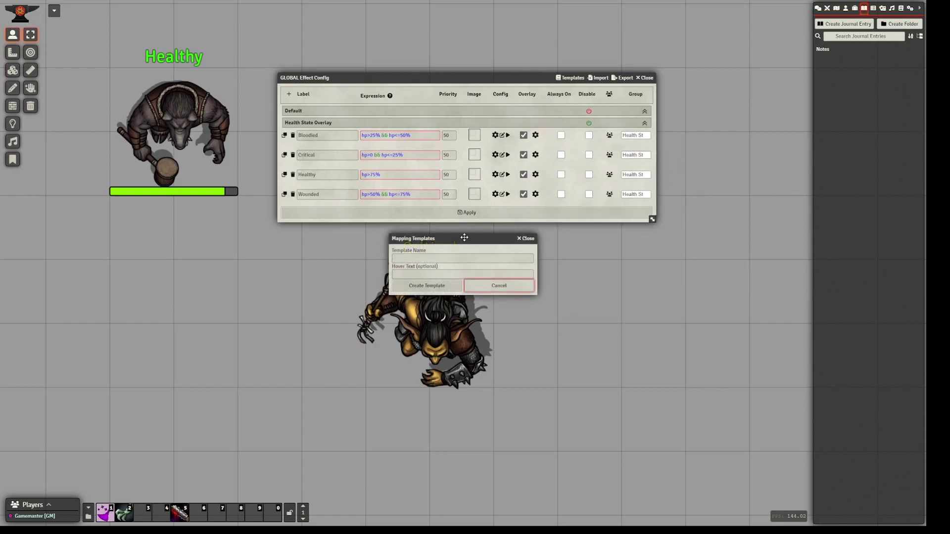
- Create the template as "Health State - Critical Yellow" with hover text "Critical overlays is shown in yellow." and check it among the user templates
left_click_drag(464, 237, 568, 218)
left_click(565, 239)
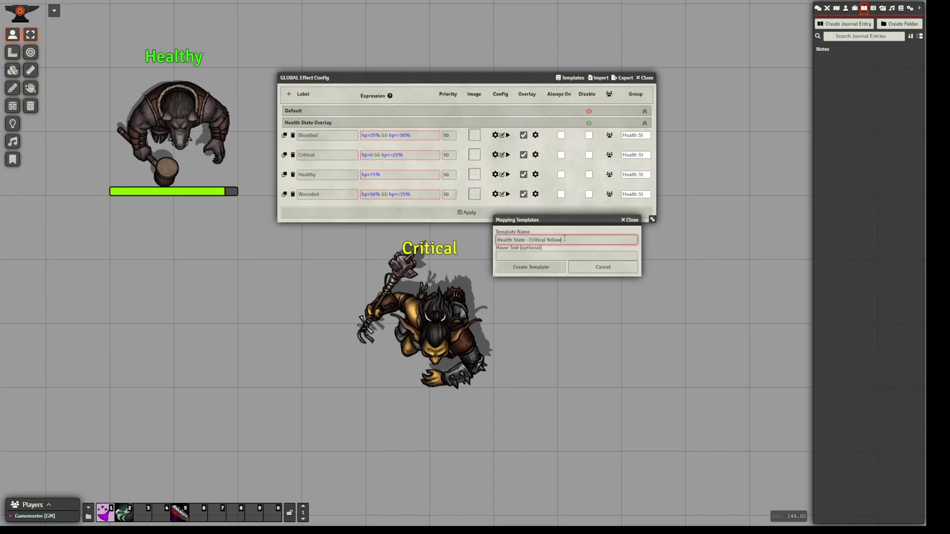
left_click(522, 253)
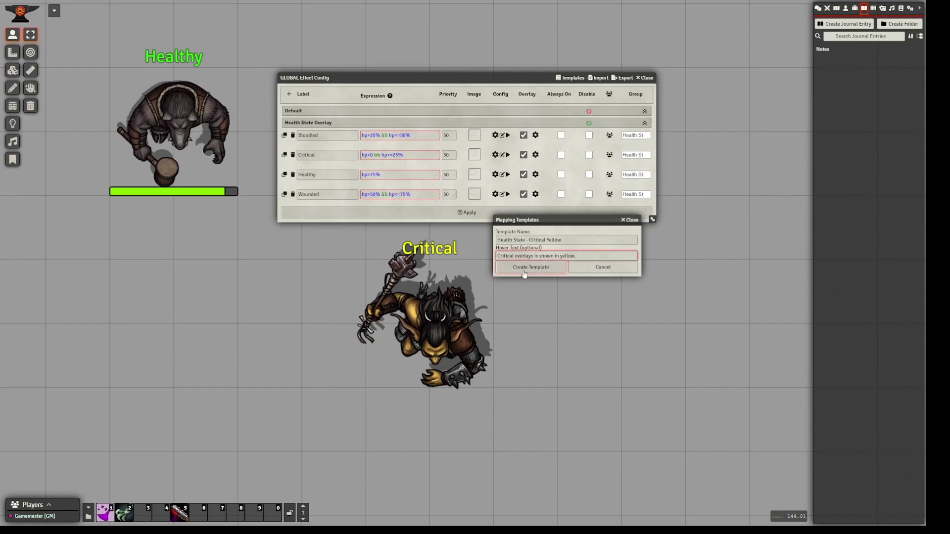
left_click(523, 268)
left_click_drag(562, 274, 578, 293)
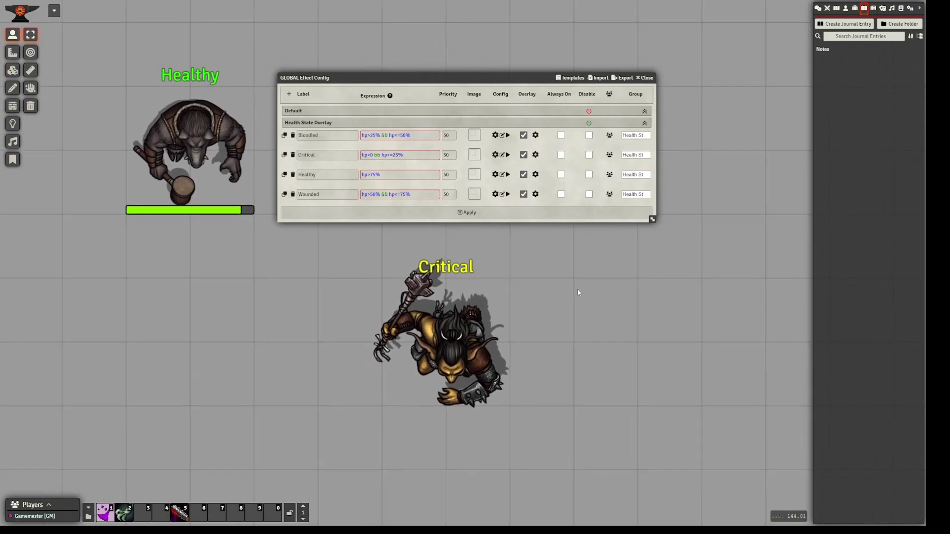
left_click(570, 78)
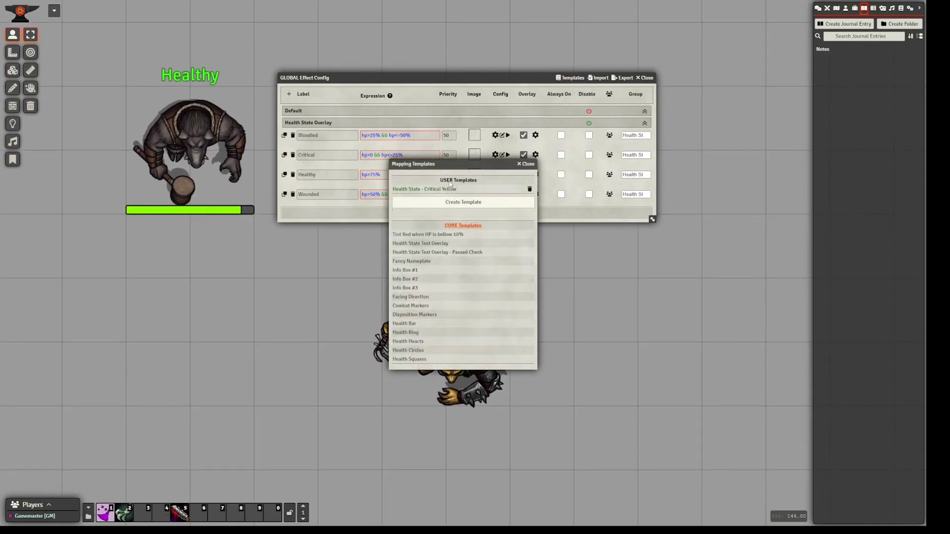
left_click(473, 190)
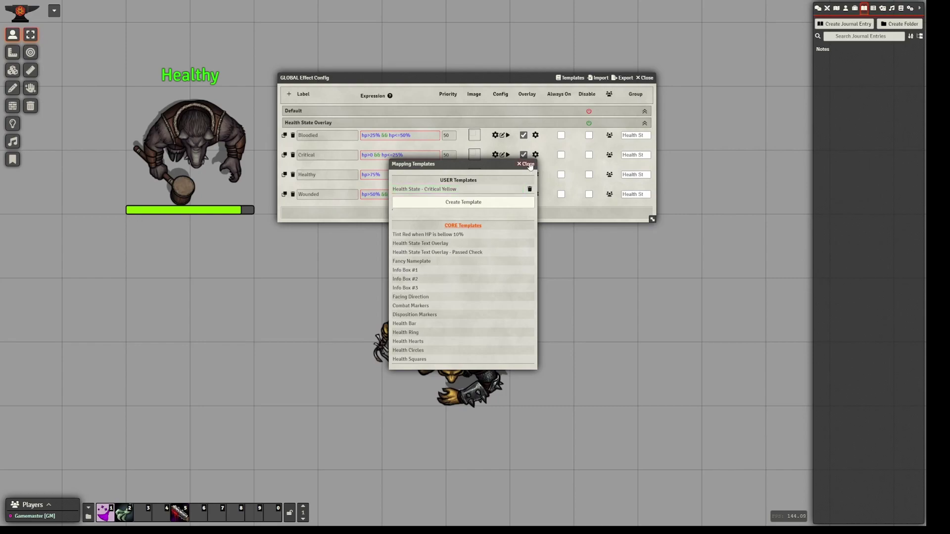
- Delete all four Health State Overlay mappings from the Global Effect Config and apply
left_click(293, 135)
left_click(292, 135)
left_click(293, 136)
left_click(292, 135)
left_click(415, 121)
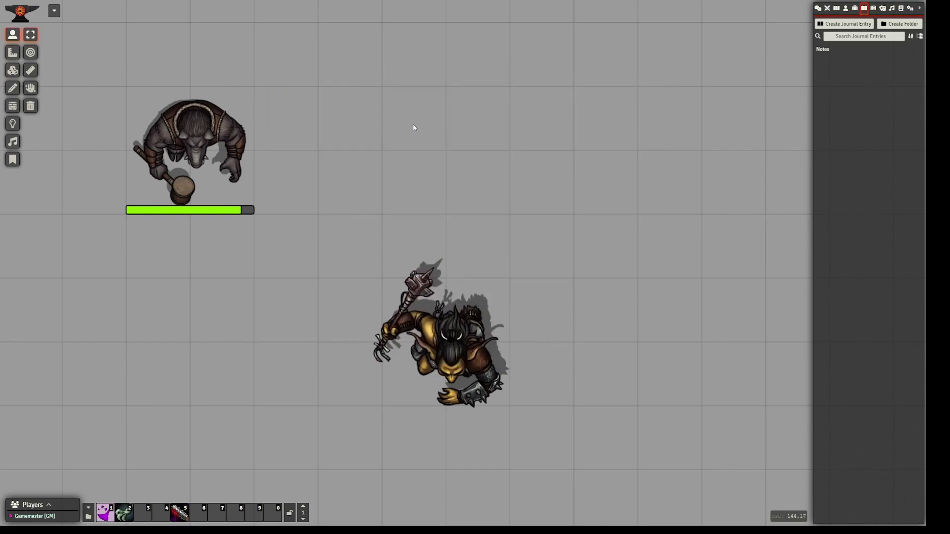
- Select the mace-wielding token and check its overlays
left_click(431, 302)
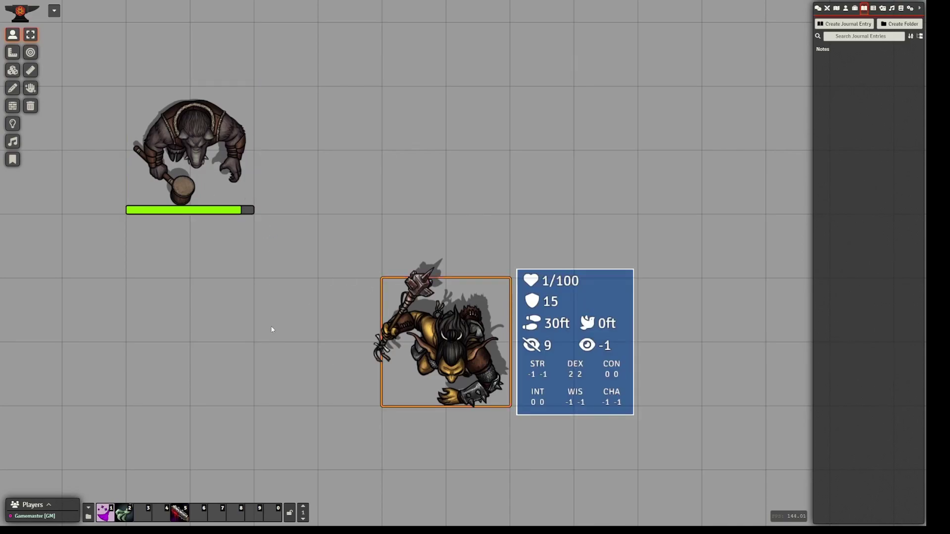
left_click_drag(271, 324, 392, 336)
left_click(314, 178)
left_click_drag(458, 325, 259, 222)
left_click(405, 285)
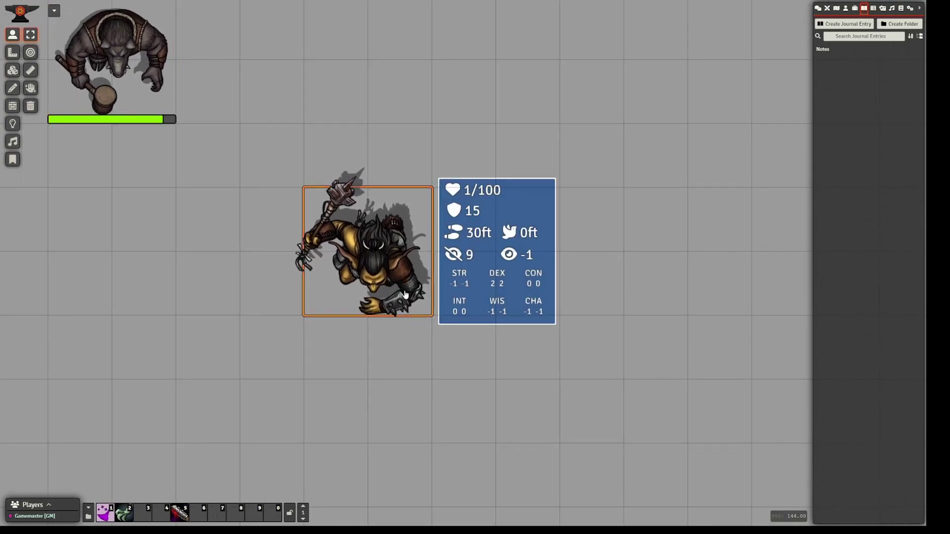
- Add the user template "Health State - Critical Yellow" to the mace-wielding token's Effect Config and apply it
right_click(405, 286)
left_click(455, 230)
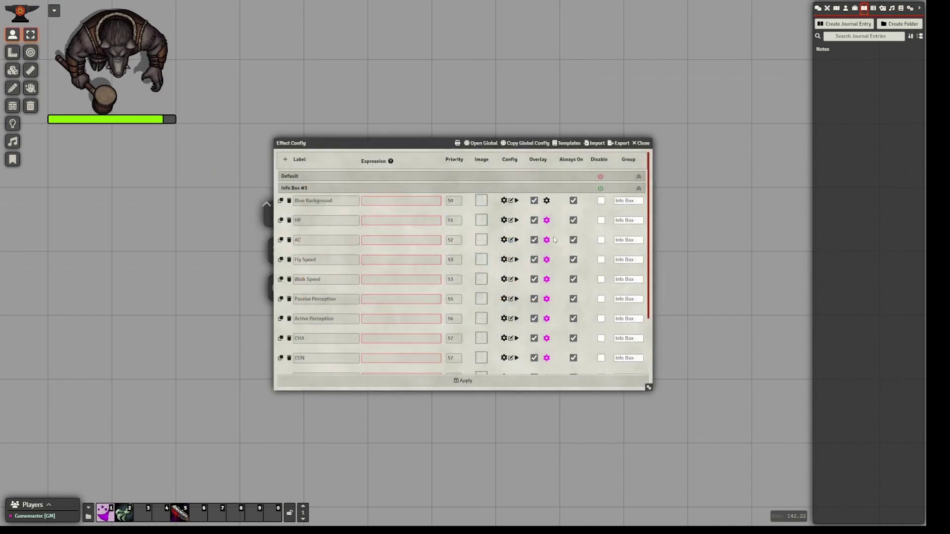
left_click(569, 144)
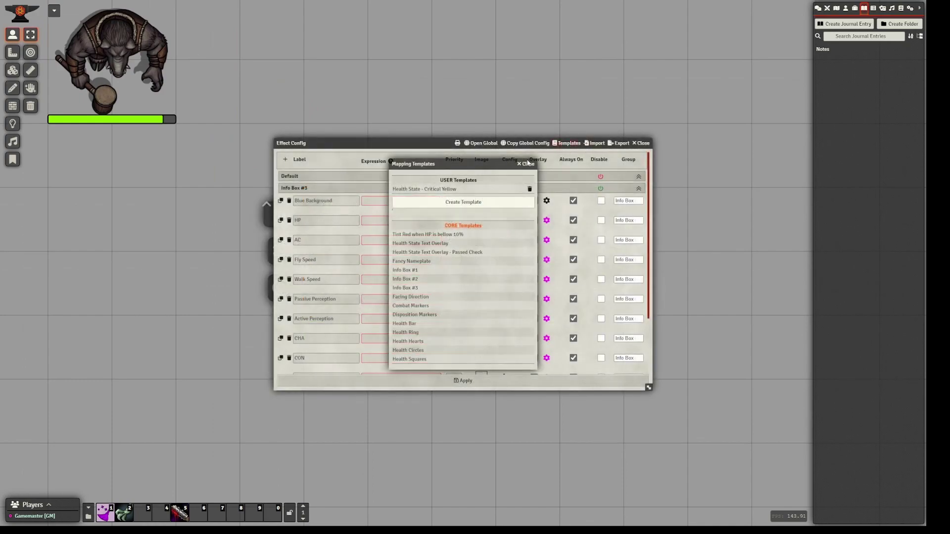
left_click(436, 190)
left_click(523, 165)
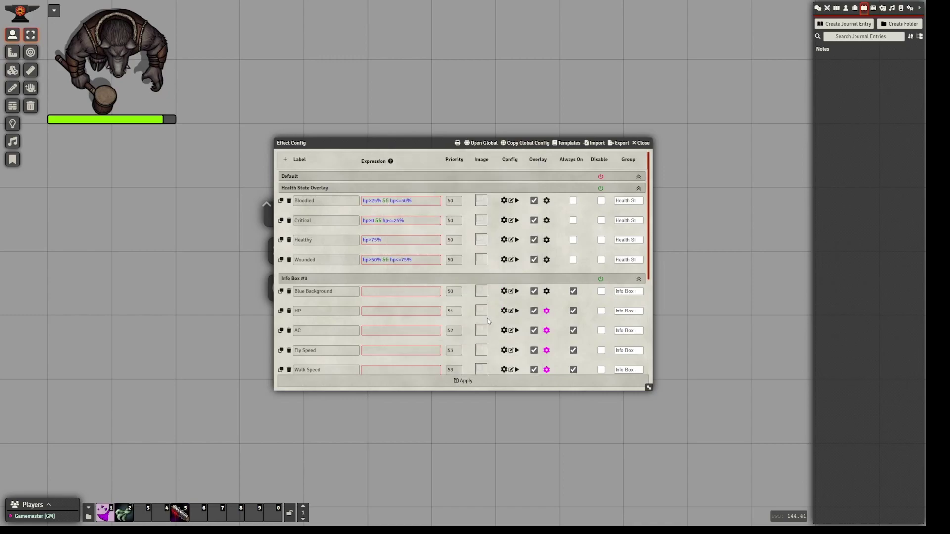
left_click(465, 381)
left_click(484, 379)
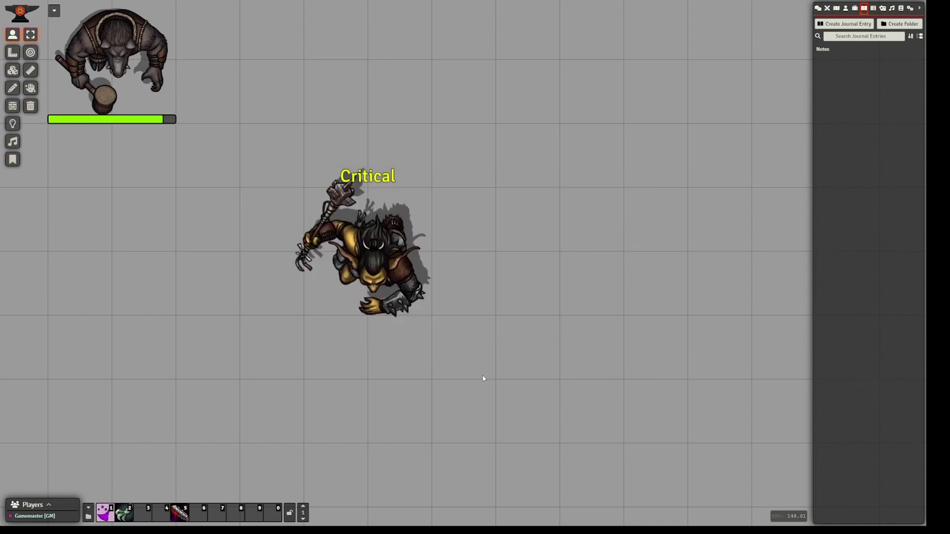
- Test the mace-wielding token's health overlay by setting its hit points to 5, 0 and 1 in turn
right_click(360, 183)
left_click(367, 333)
type("5")
key("Return")
right_click(365, 311)
left_click(368, 333)
type("0")
key("Return")
right_click(373, 280)
left_click(366, 333)
type("1")
key("Return")
- Add the user template "Health State - Critical Yellow" to the hammer-wielding token's Effect Config and apply it
left_click_drag(217, 271, 310, 327)
left_click(203, 114)
right_click(203, 114)
left_click(291, 94)
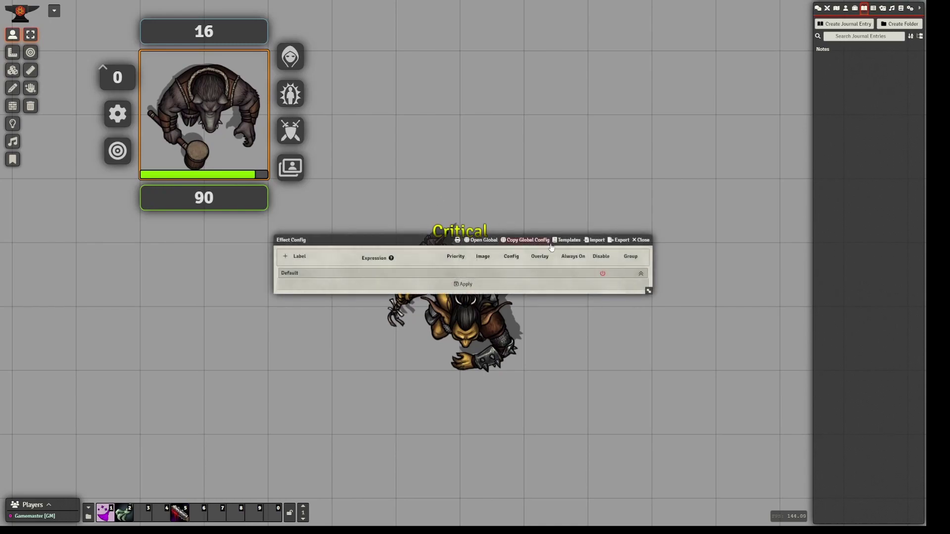
left_click(567, 240)
left_click(475, 189)
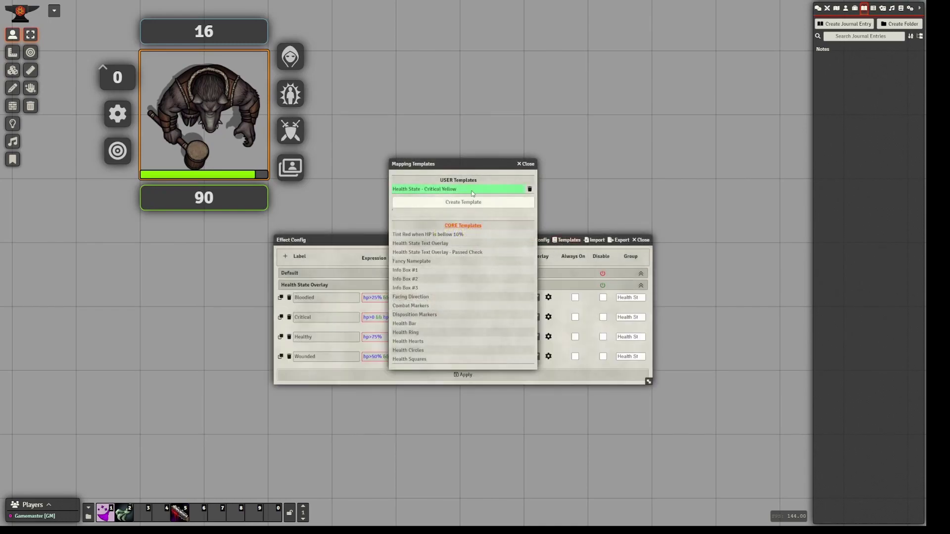
left_click(528, 164)
left_click(461, 375)
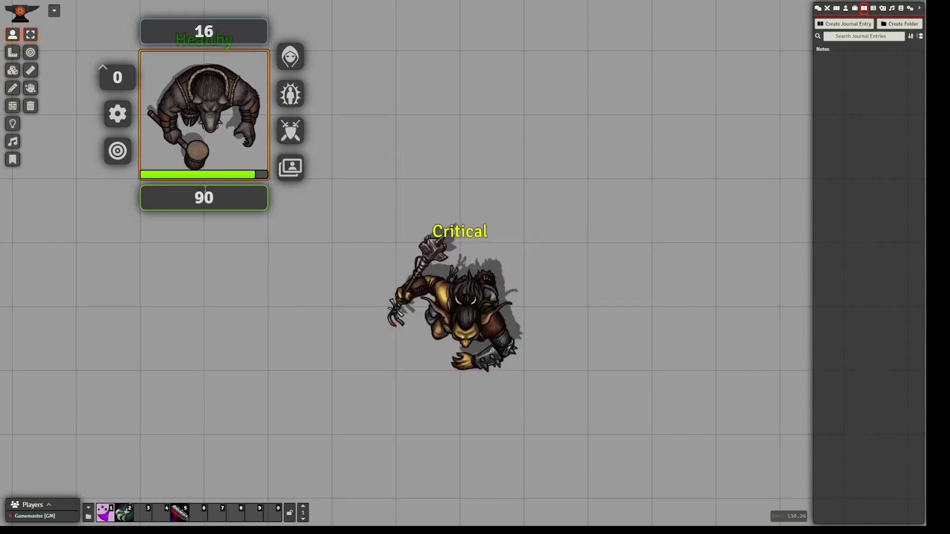
- Deselect the token and compare the health state overlays on both tokens
left_click(303, 361)
scroll(262, 181, "down", 2)
scroll(284, 306, "up", 2)
scroll(283, 305, "up", 3)
scroll(352, 288, "up", 1)
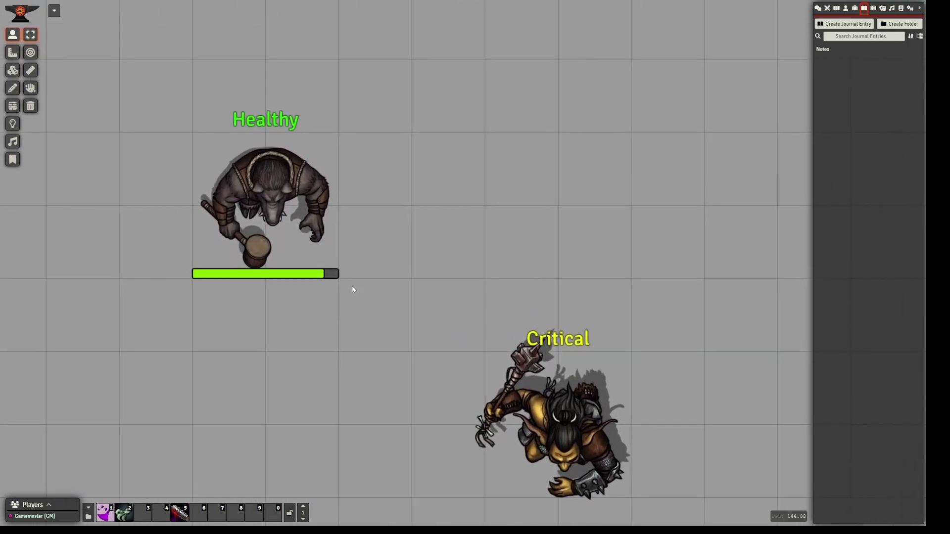
scroll(367, 301, "down", 2)
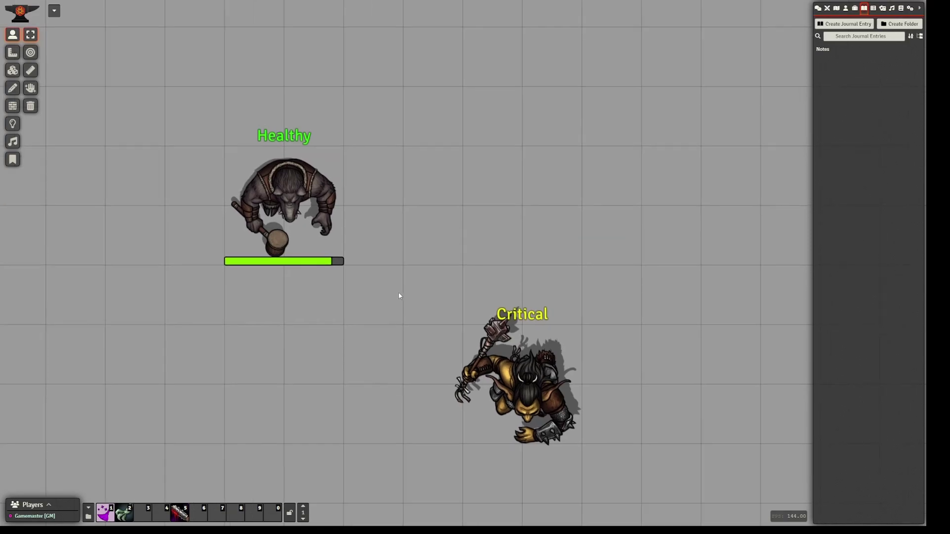
left_click_drag(403, 295, 415, 323)
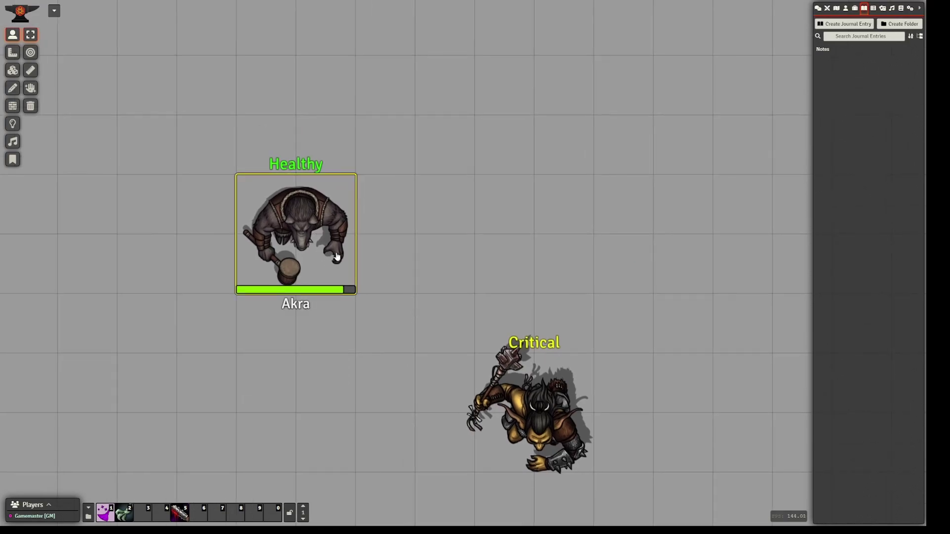
left_click_drag(387, 284, 372, 282)
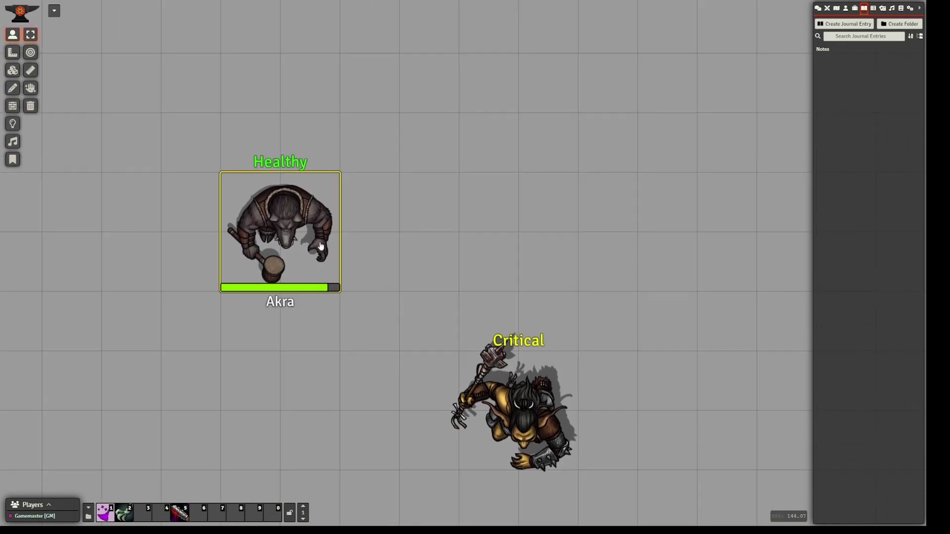
scroll(351, 255, "down", 2)
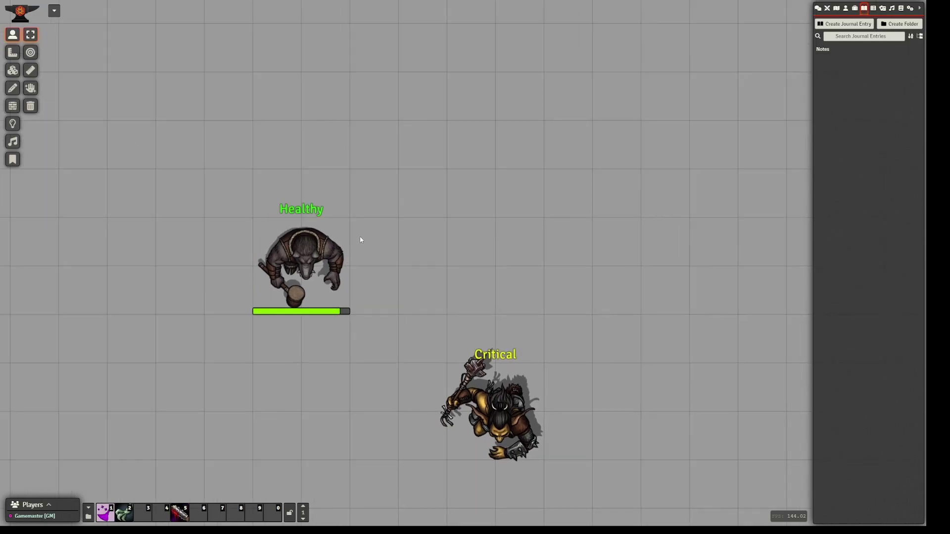
mouse_move(370, 271)
left_mouse_down()
mouse_move(406, 282)
mouse_move(372, 257)
left_mouse_up()
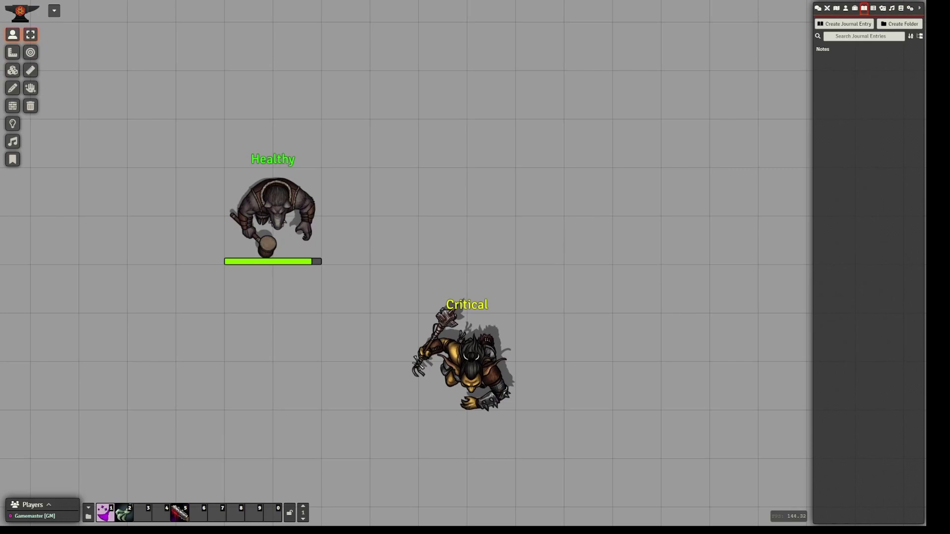
- Review the 4.46.0 effect mapping changes in the Notes journal entry and close it
left_click(823, 49)
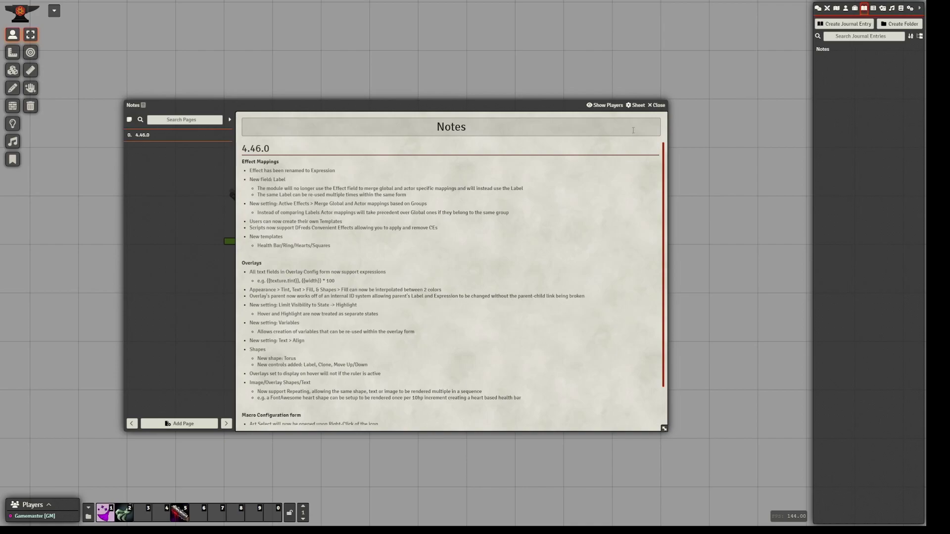
left_click(656, 104)
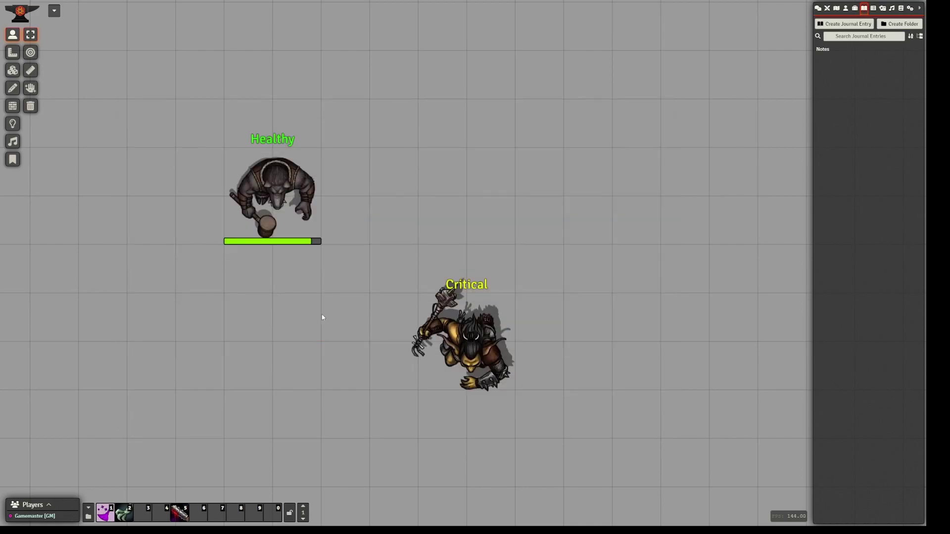
scroll(322, 317, "down", 3)
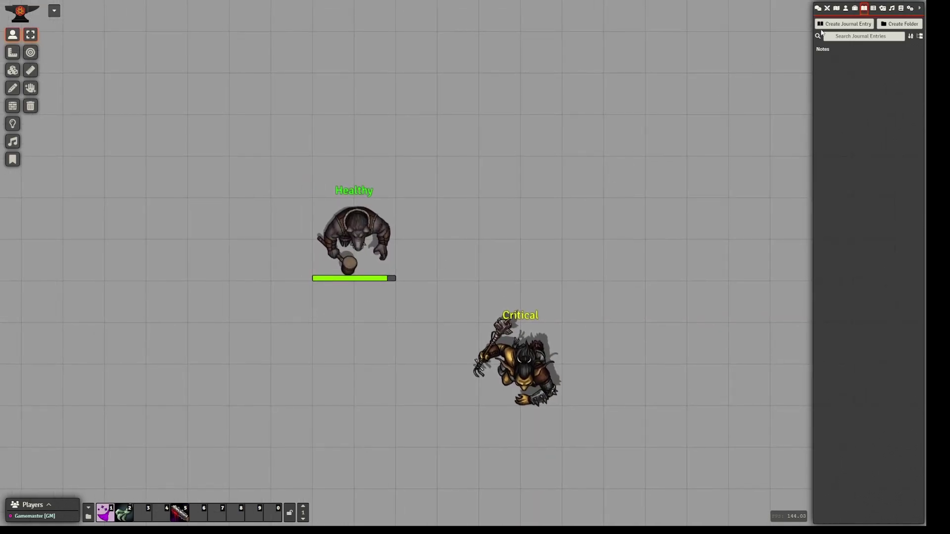
- Check in Module Management whether the DFreds Convenient Effects module is active, filtering the modules by "dfre"
left_click(910, 9)
left_click(868, 106)
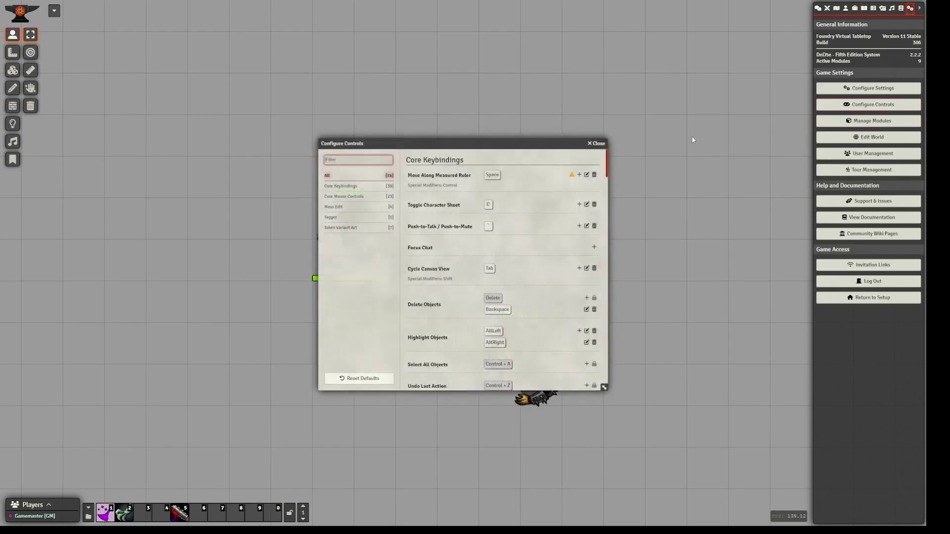
left_click(597, 144)
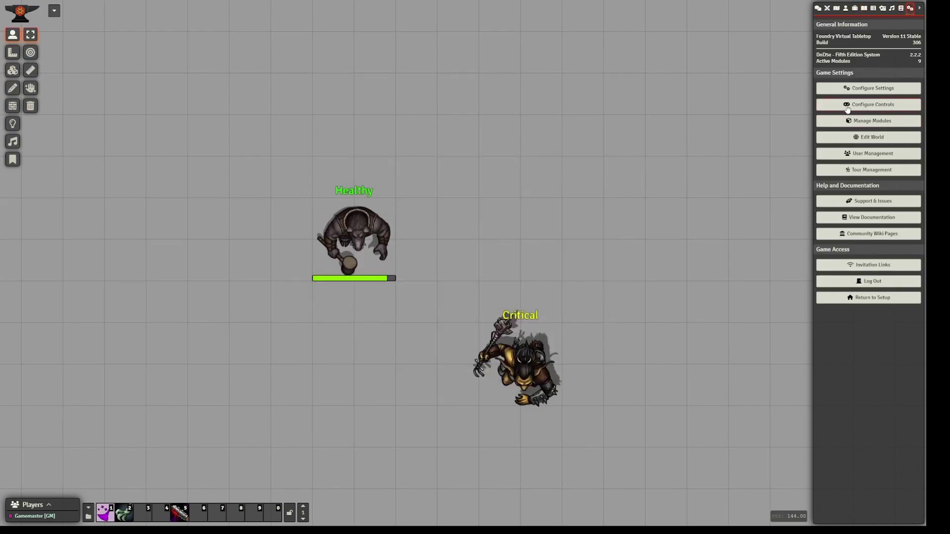
left_click(872, 121)
left_click(370, 158)
type("df")
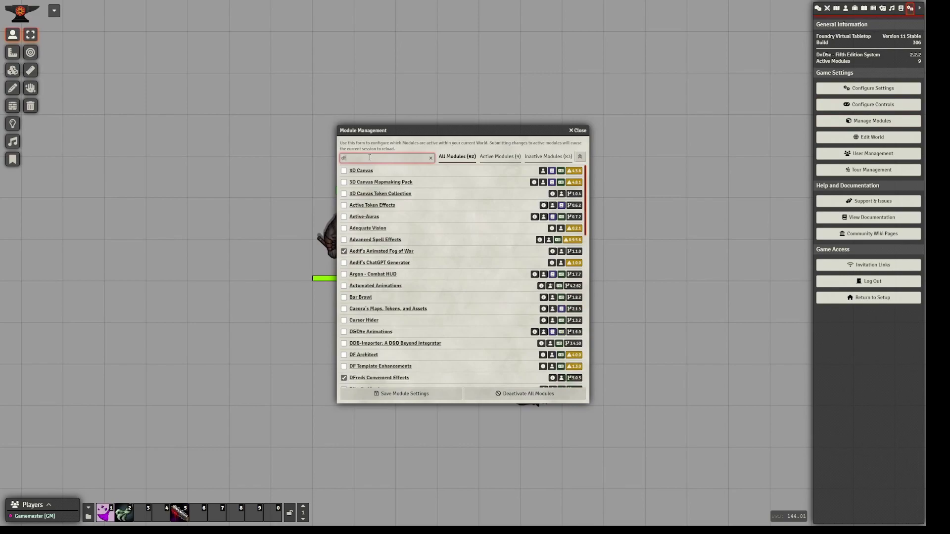
type("re")
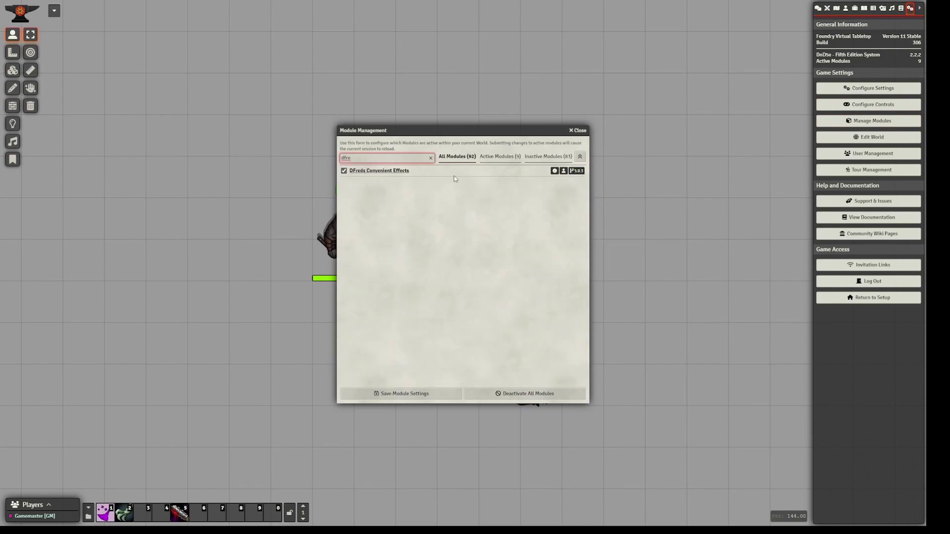
left_click(575, 131)
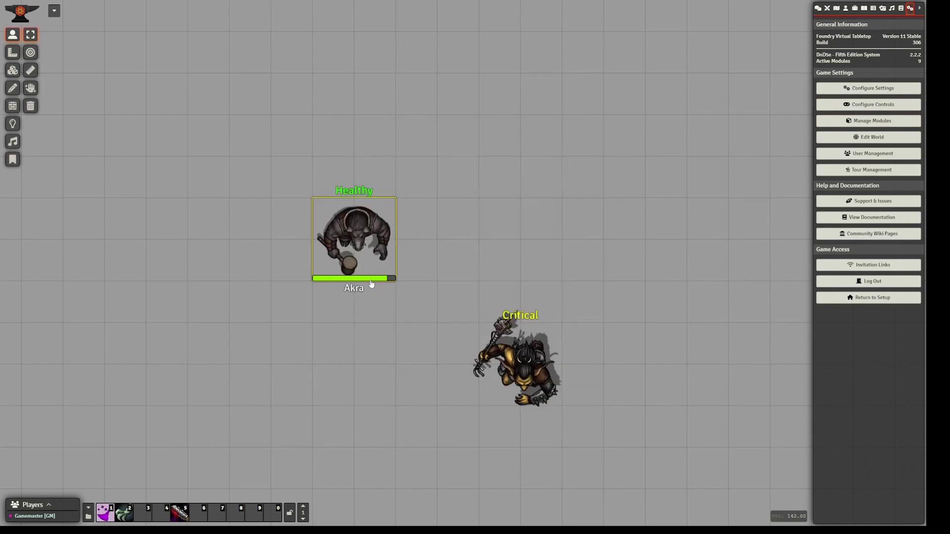
- Examine the script settings of the Bloodied mapping in the hammer-wielding token's Effect Config, including the DFreds Convenient Effects section
right_click(377, 260)
left_click(413, 229)
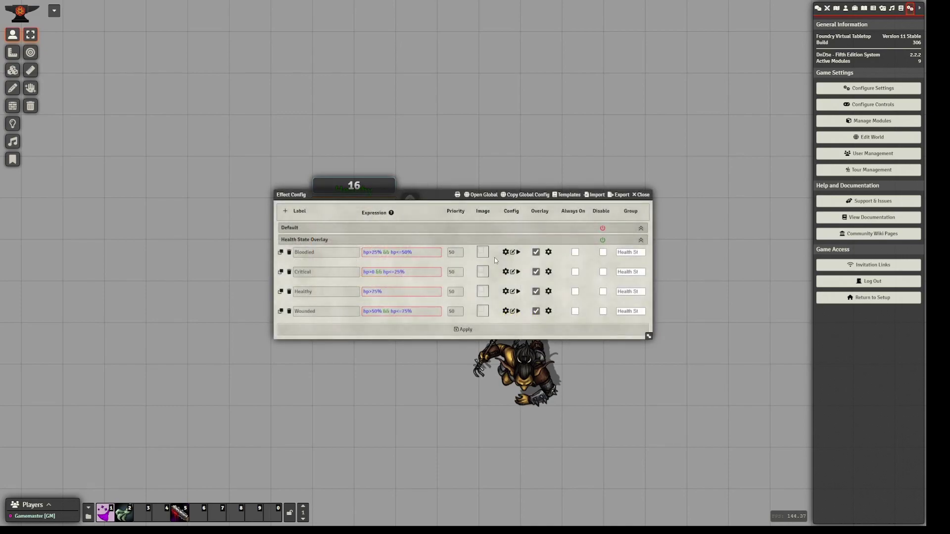
left_click(519, 252)
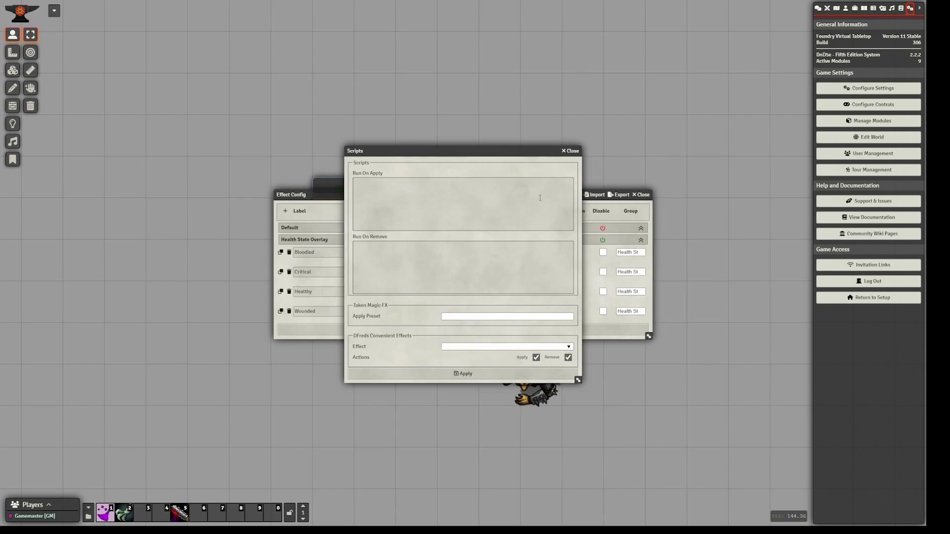
left_click_drag(564, 153, 337, 298)
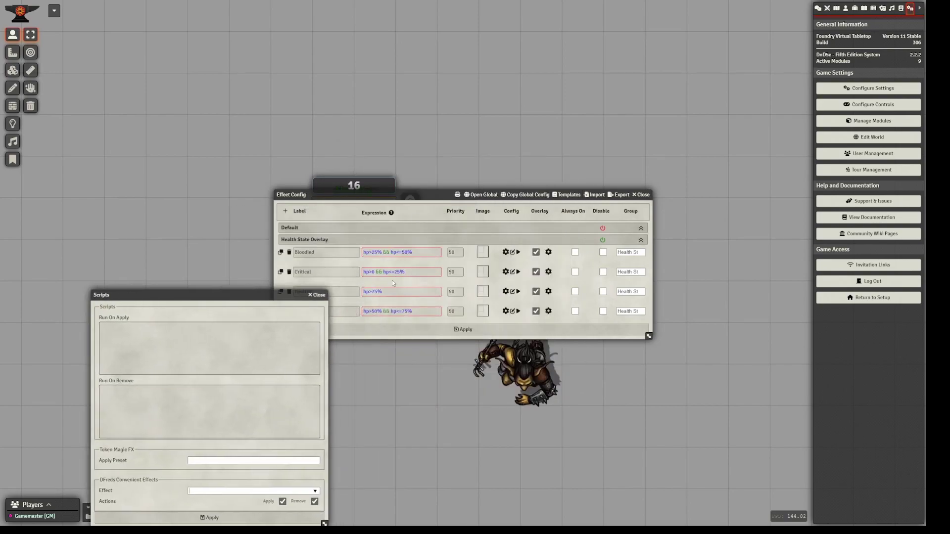
left_click(317, 296)
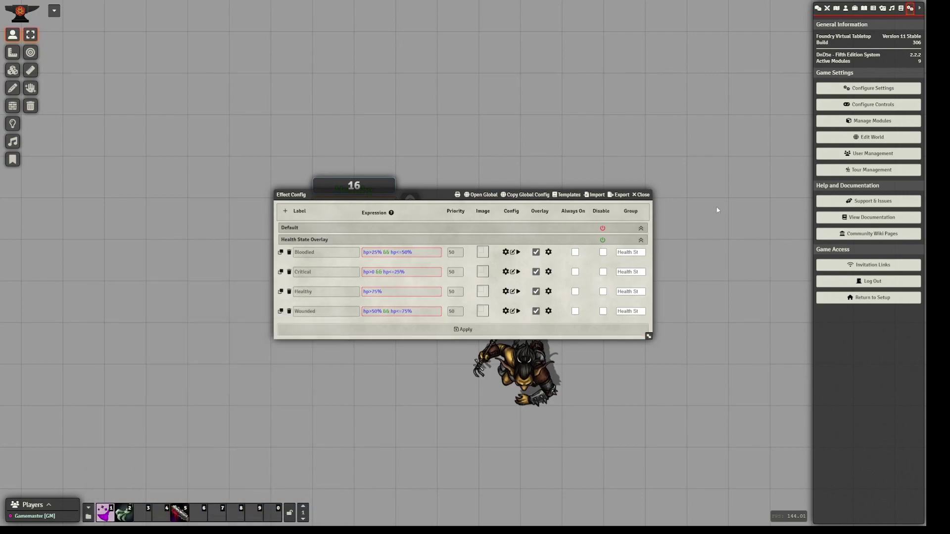
left_click(640, 195)
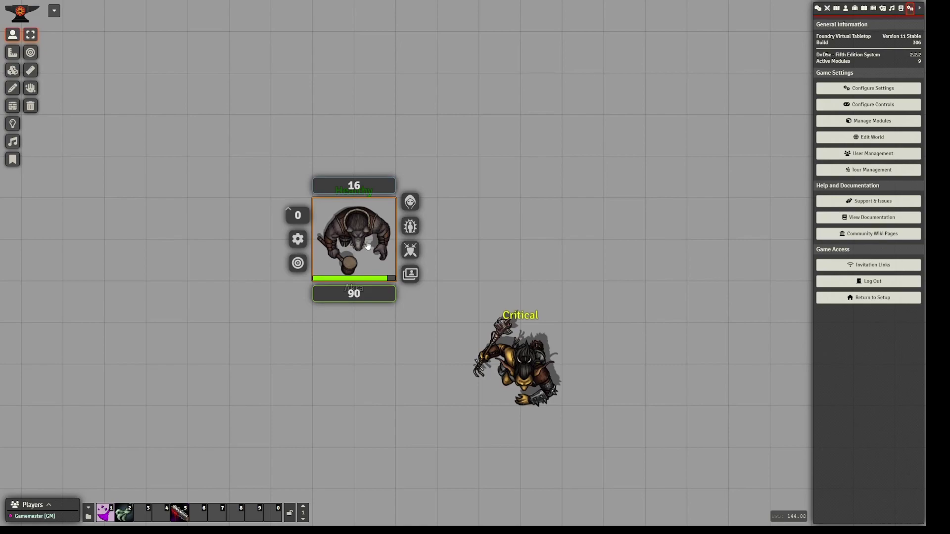
- Add a mapping labelled "Apply Blinded" with the expression hp<=80% to the hammer-wielding token's Effect Config
left_click(410, 226)
left_click_drag(396, 204, 542, 205)
left_click(432, 216)
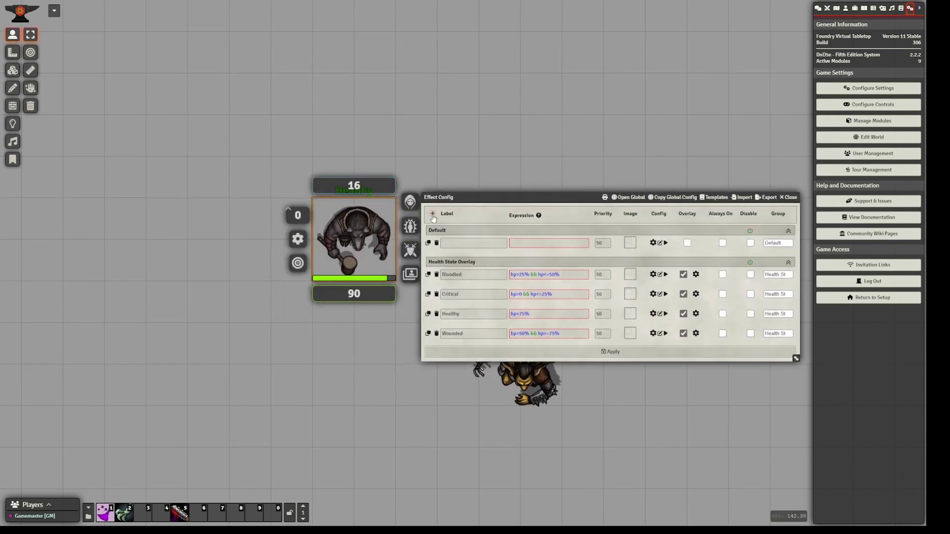
left_click(535, 240)
left_click(519, 251)
left_click(478, 245)
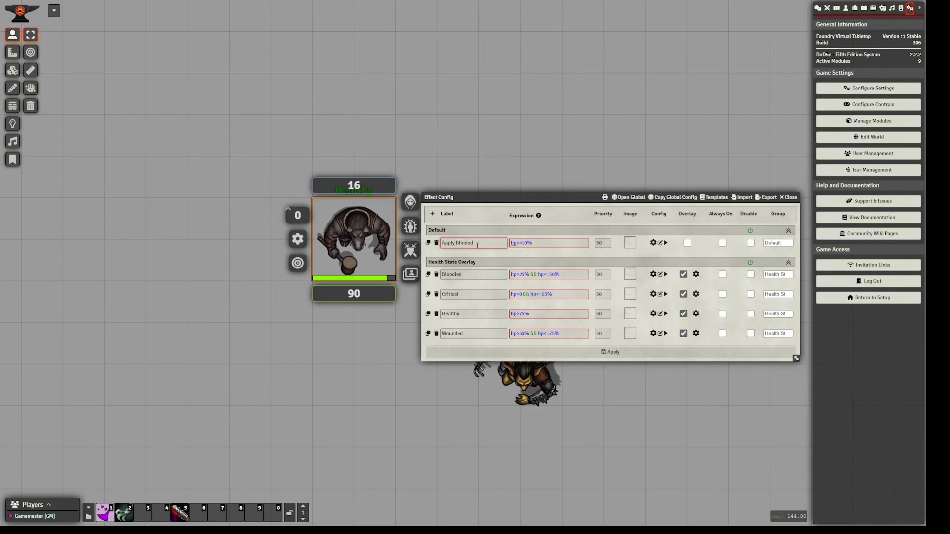
- Assign the DFreds convenient effect Blinded to the Apply Blinded mapping's scripts, keeping both actions enabled, and apply the config
left_click(665, 243)
left_click_drag(442, 154, 575, 127)
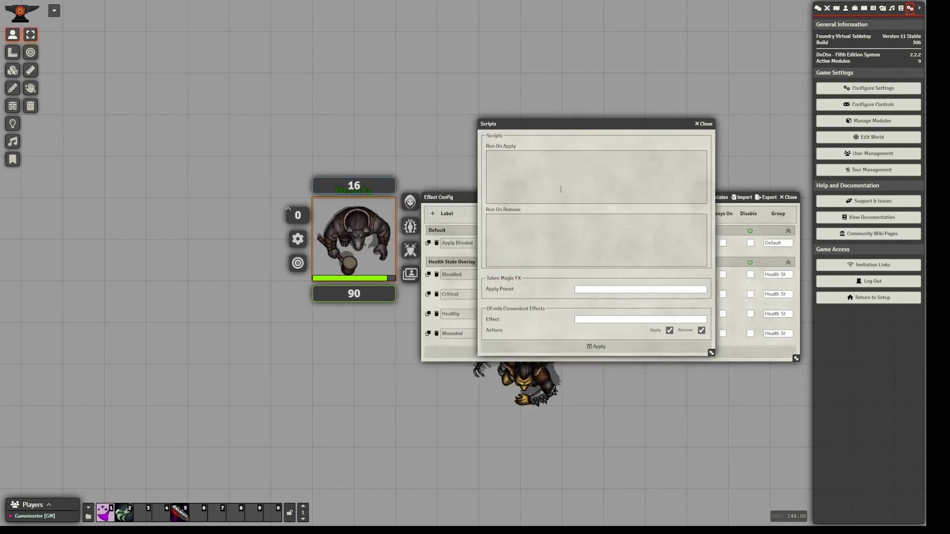
left_click(592, 320)
type("Blind")
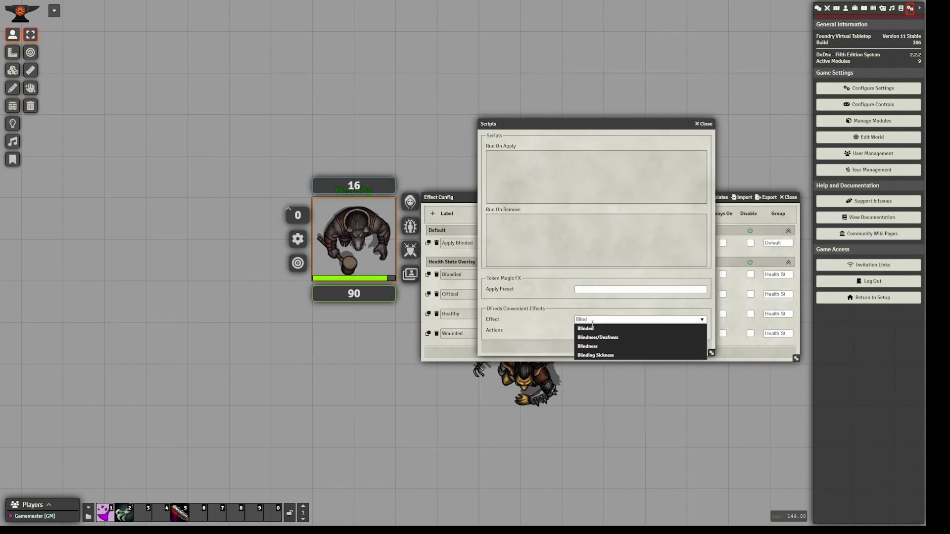
left_click(594, 328)
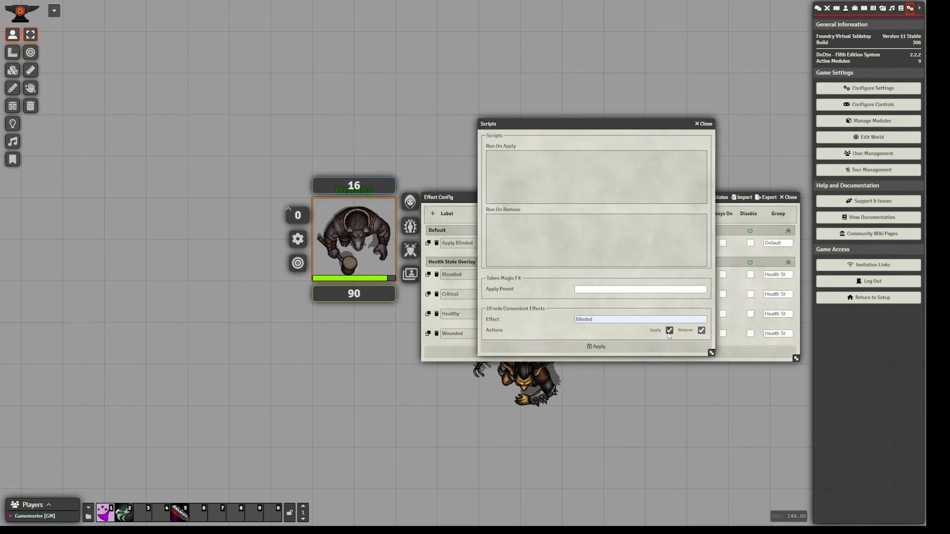
left_click(591, 348)
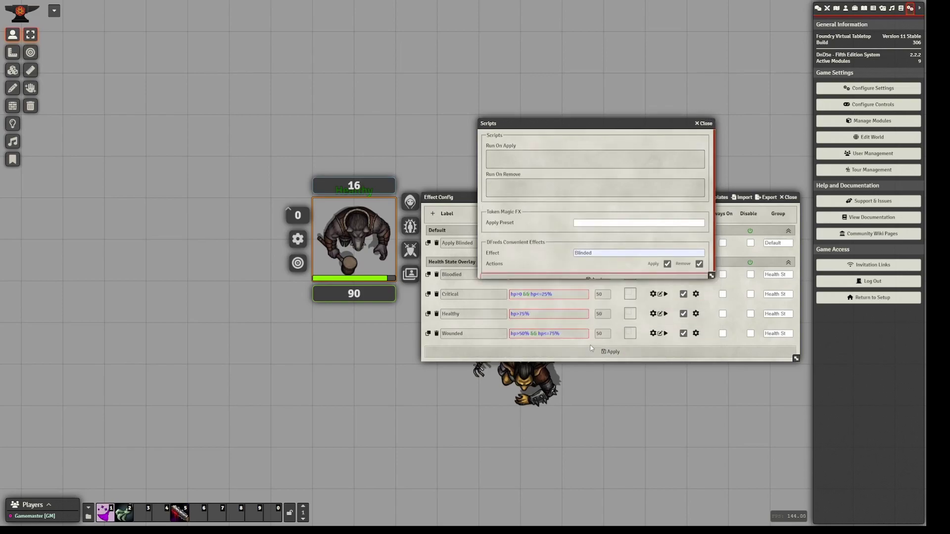
left_click(618, 352)
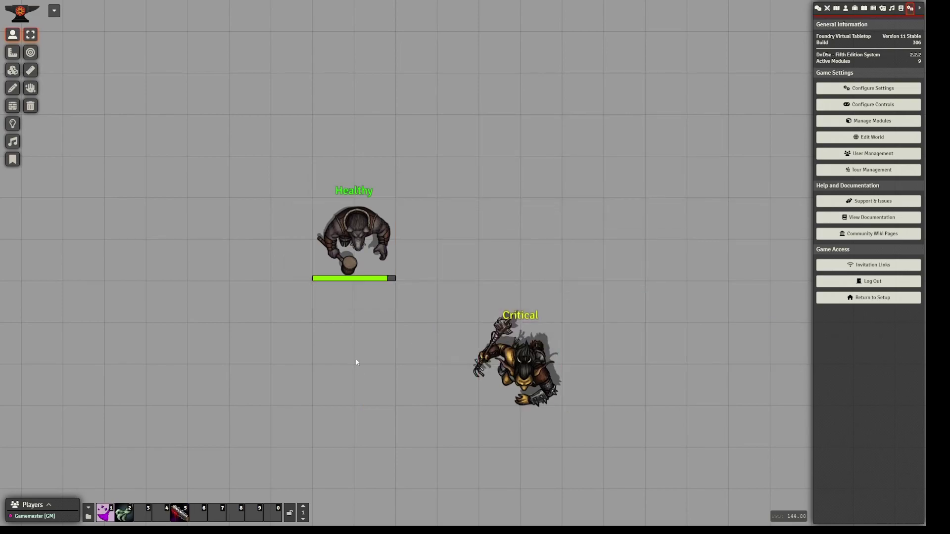
- Reduce the hammer-wielding token's hit points by 85 to trigger the Apply Blinded mapping
right_click(382, 278)
left_click(373, 306)
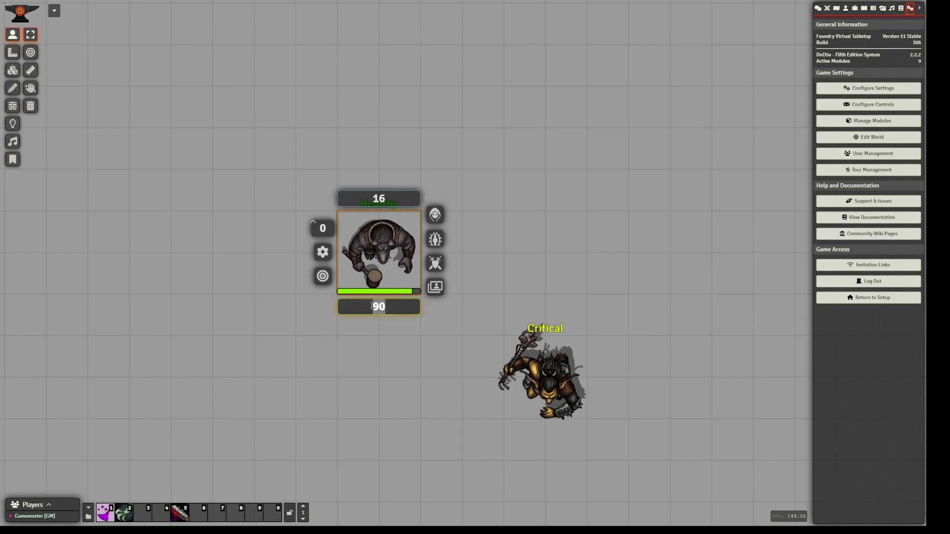
type("-85")
key("Return")
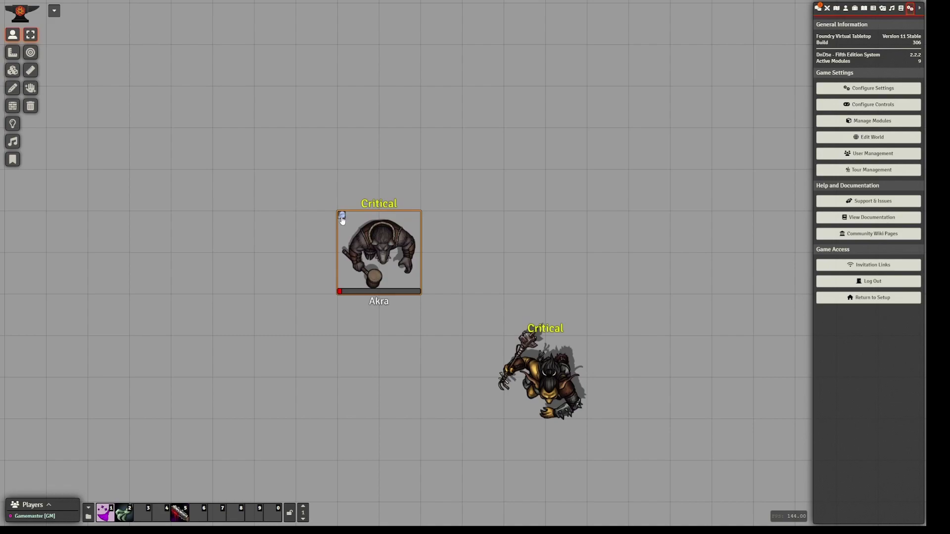
- Increase the hammer-wielding token's hit points by 45
scroll(334, 217, "up", 5)
right_click(302, 208)
left_click(338, 322)
type("+45")
key("Return")
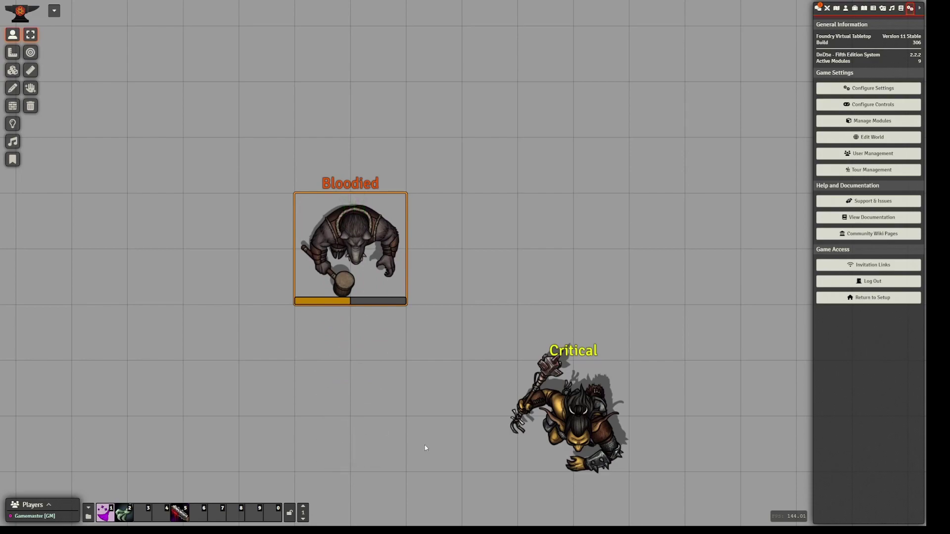
- Disable the Remove action for the Blinded convenient effect in the Apply Blinded mapping's scripts and apply the config
right_click(371, 263)
left_click(424, 230)
left_click(516, 231)
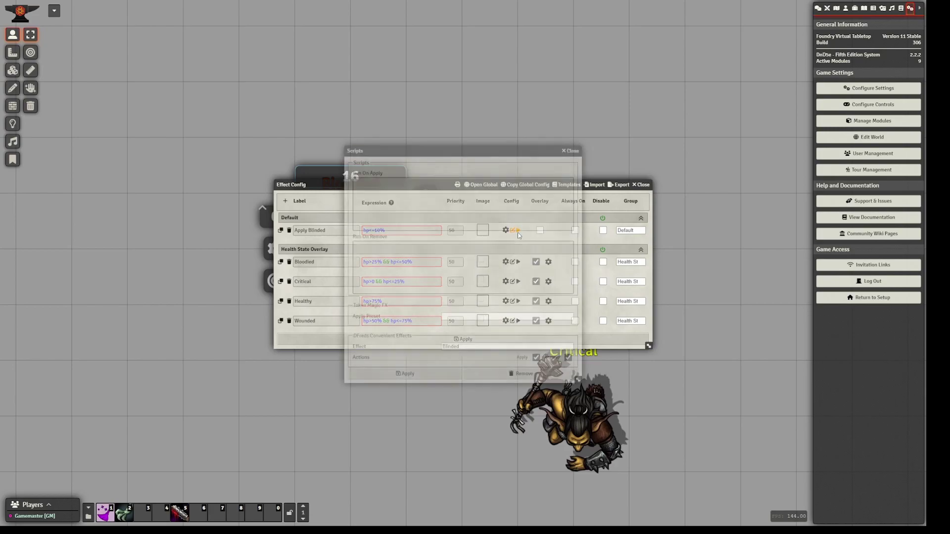
left_click(568, 357)
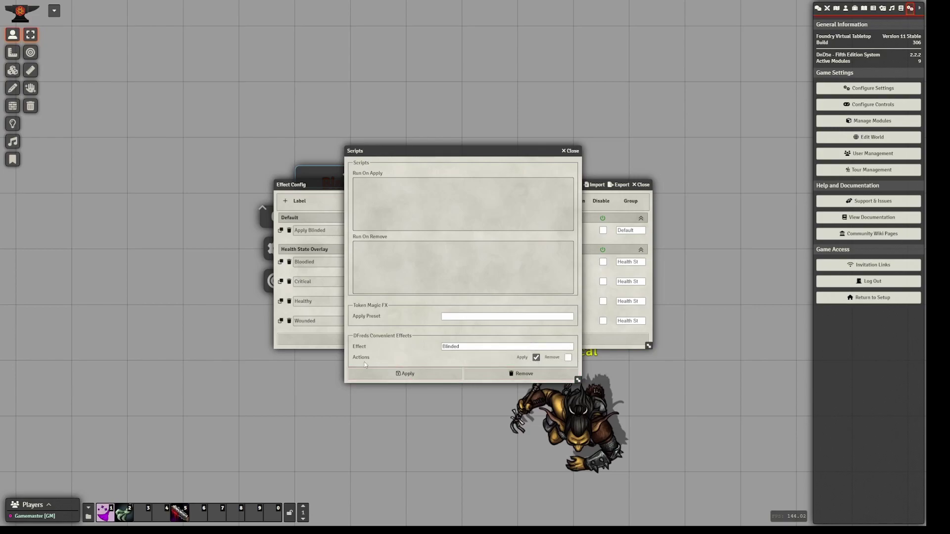
left_click(419, 372)
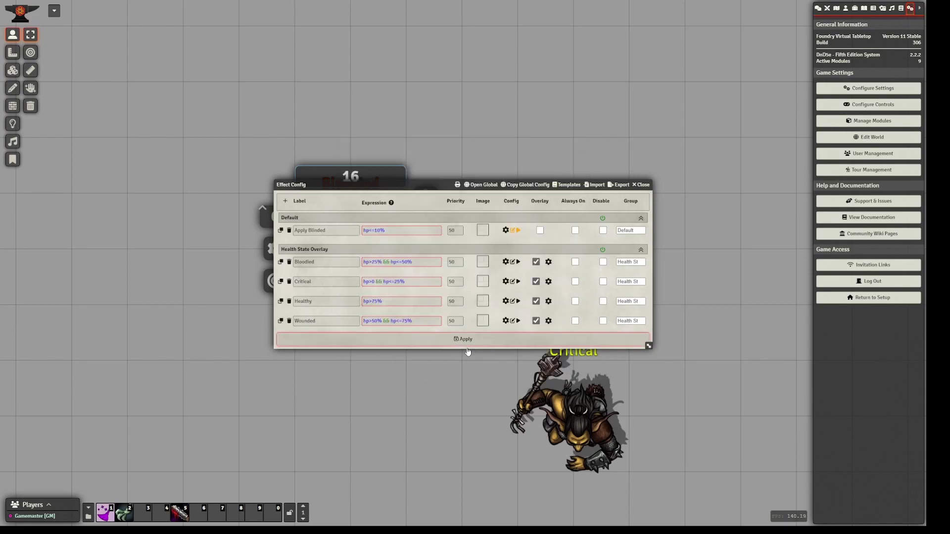
left_click(476, 342)
- Test the apply-only Blinded script by setting the hammer-wielding token's hit points to 5, followed by 50
left_click(341, 317)
type("5")
key("Return")
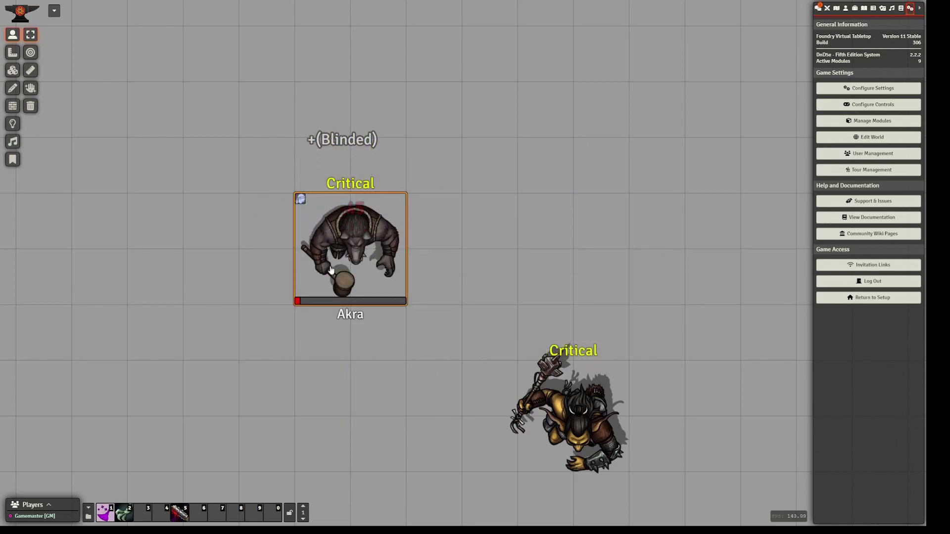
right_click(342, 295)
left_click(333, 321)
type("50")
key("Return")
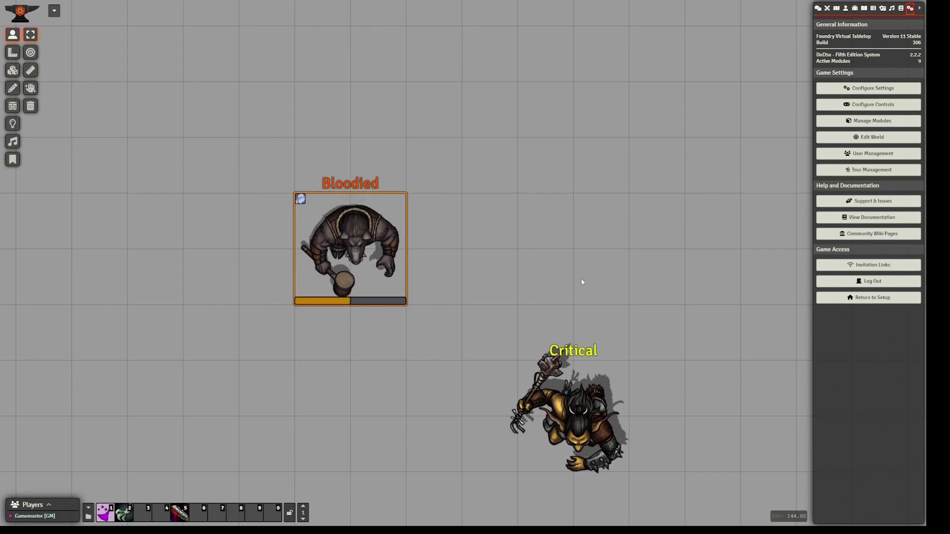
- Review the new templates and Overlays entries in the 4.46.0 notes, and close the journal
left_click_drag(500, 303, 480, 327)
right_click(375, 272)
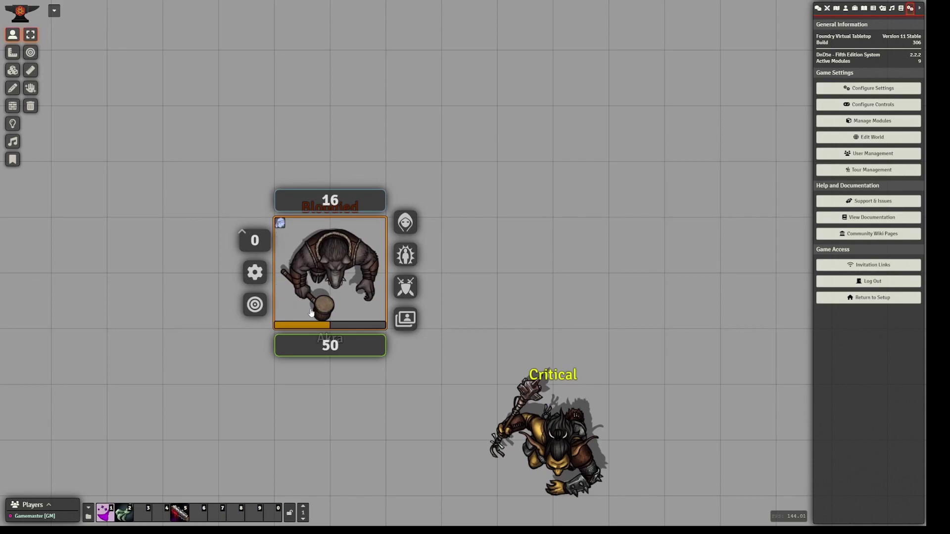
left_click_drag(318, 391, 348, 352)
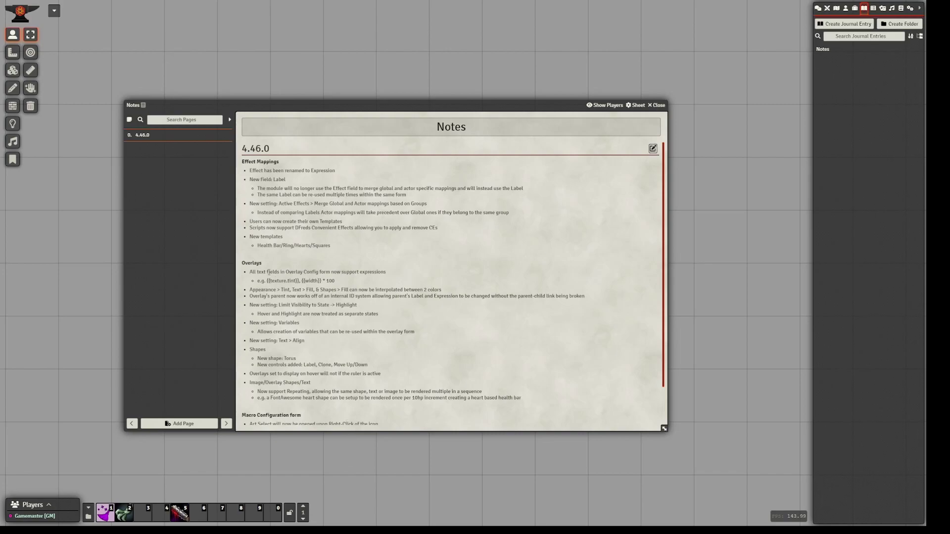
scroll(269, 272, "down", 1)
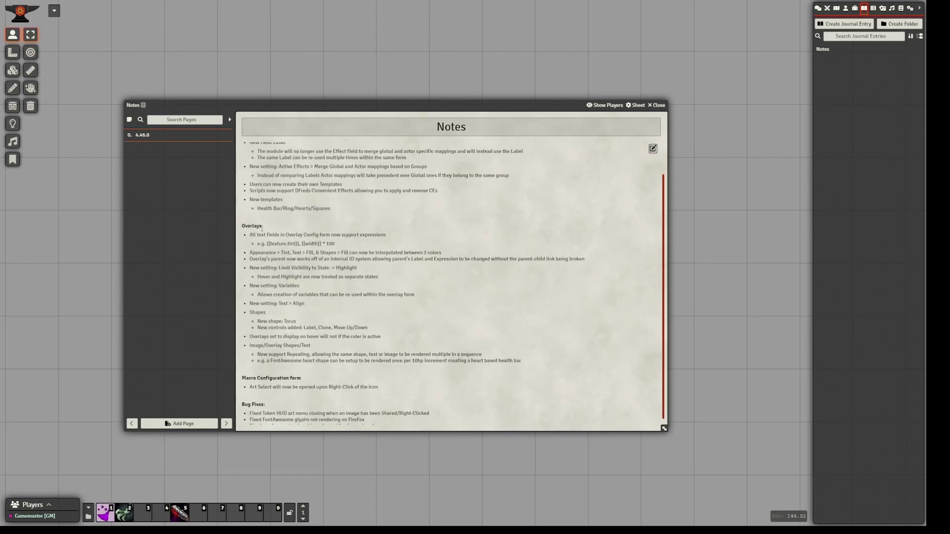
scroll(271, 343, "up", 1)
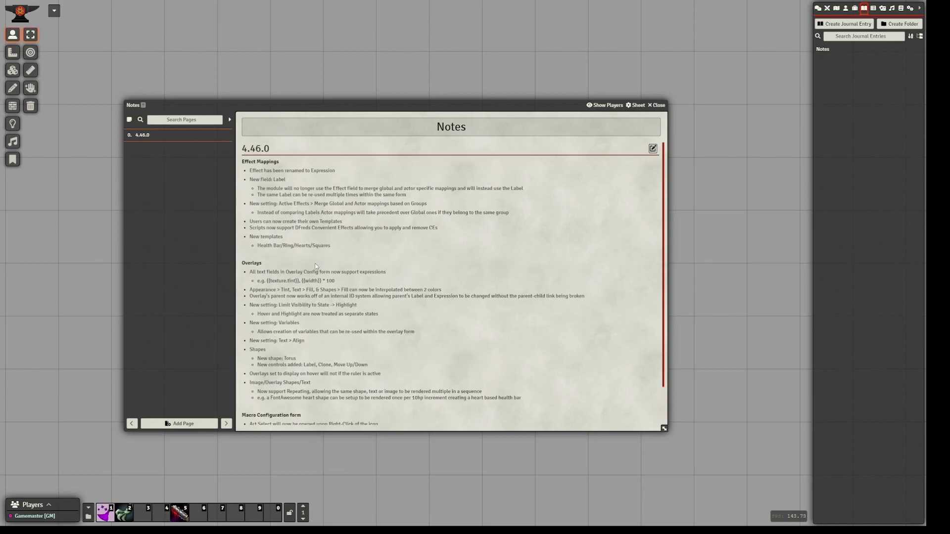
left_click(650, 106)
- Set the hammer-wielding token's Display Bars option to Never Displayed and update the token
double_click(323, 223)
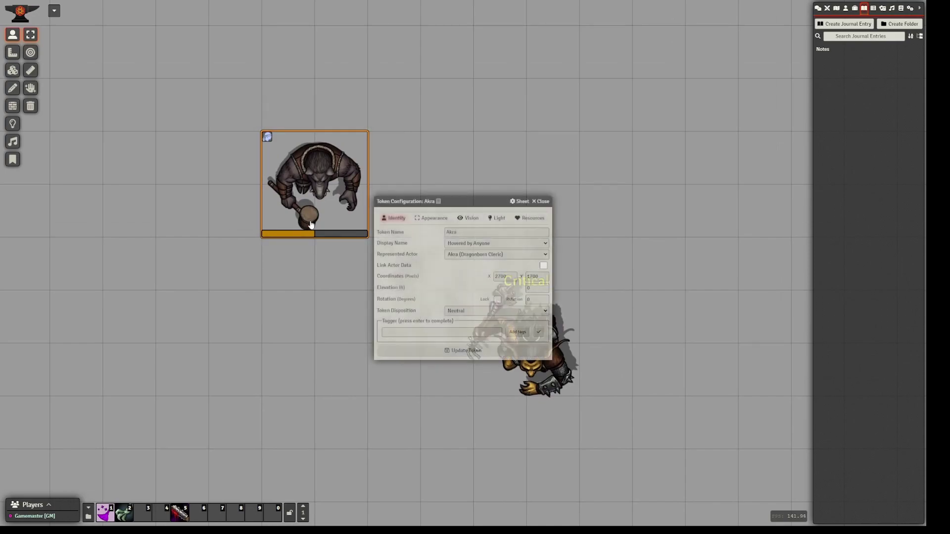
left_click(532, 218)
left_click(472, 233)
left_click(468, 243)
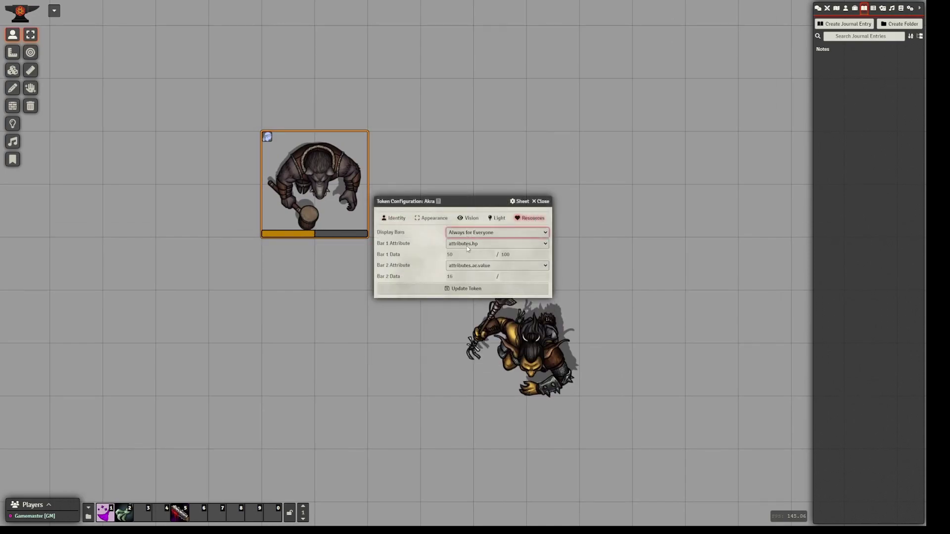
left_click(458, 289)
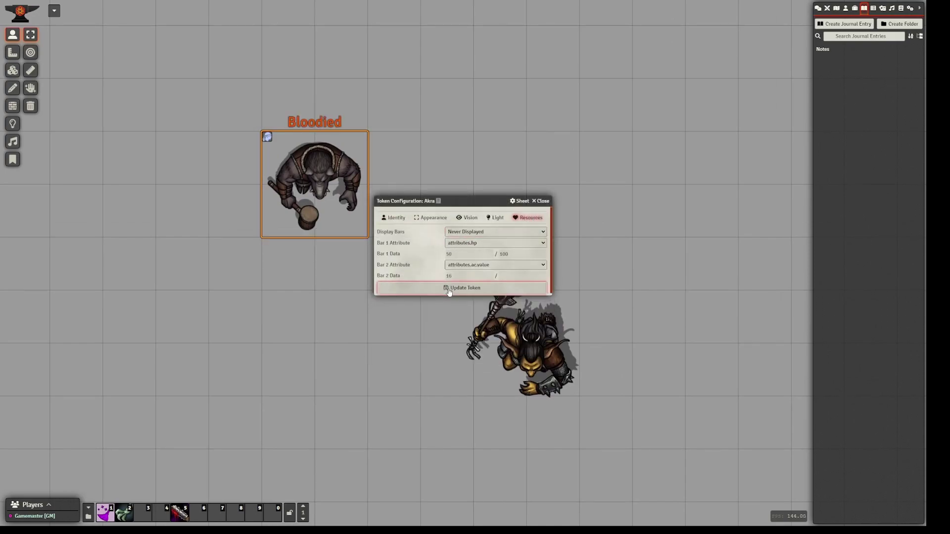
left_click(343, 356)
- Delete all mappings from the hammer-wielding token's Effect Config, including Apply Blinded and the Health State Overlay group
right_click(313, 198)
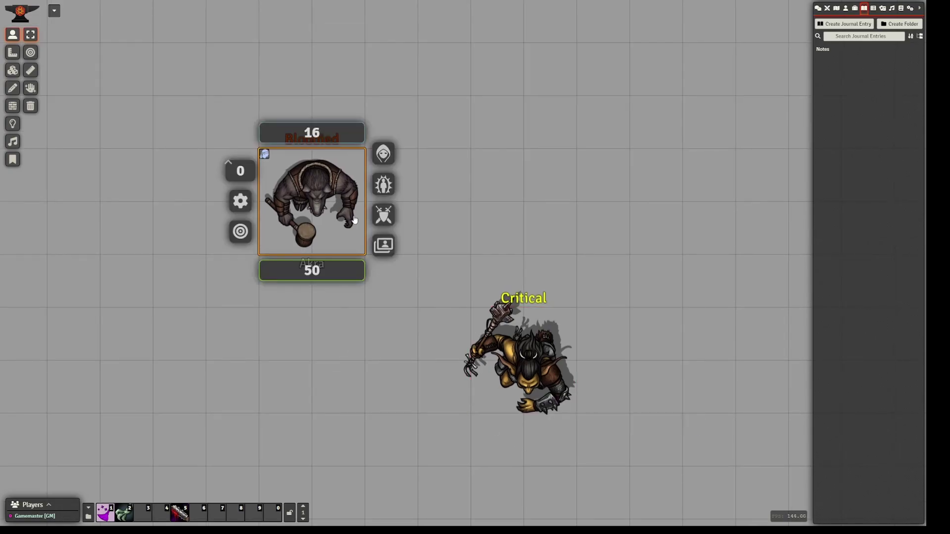
left_click(384, 186)
left_click_drag(340, 186, 486, 167)
left_click(435, 201)
left_click(436, 213)
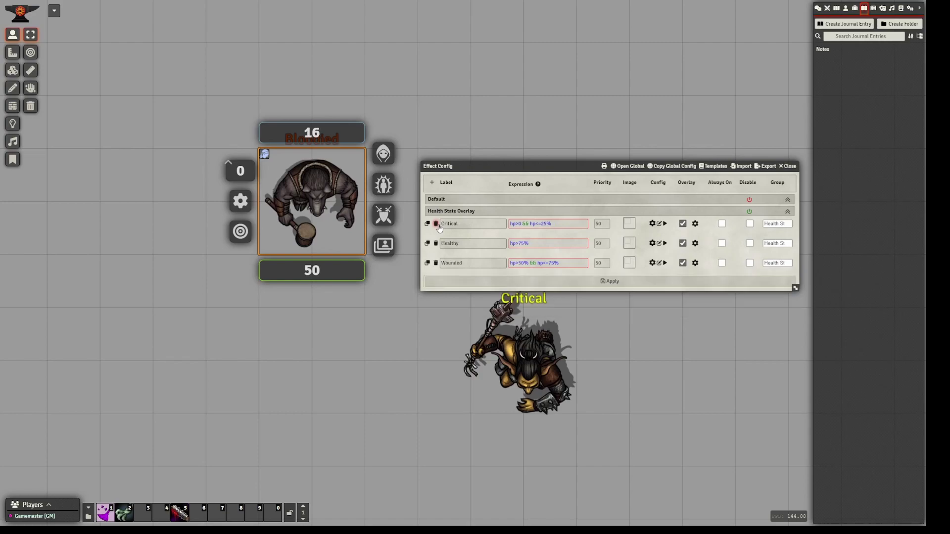
key("Escape")
right_click(339, 207)
right_click(356, 193)
- Add the core Health Bar template to the hammer-wielding token's Effect Config and apply it
left_click(383, 185)
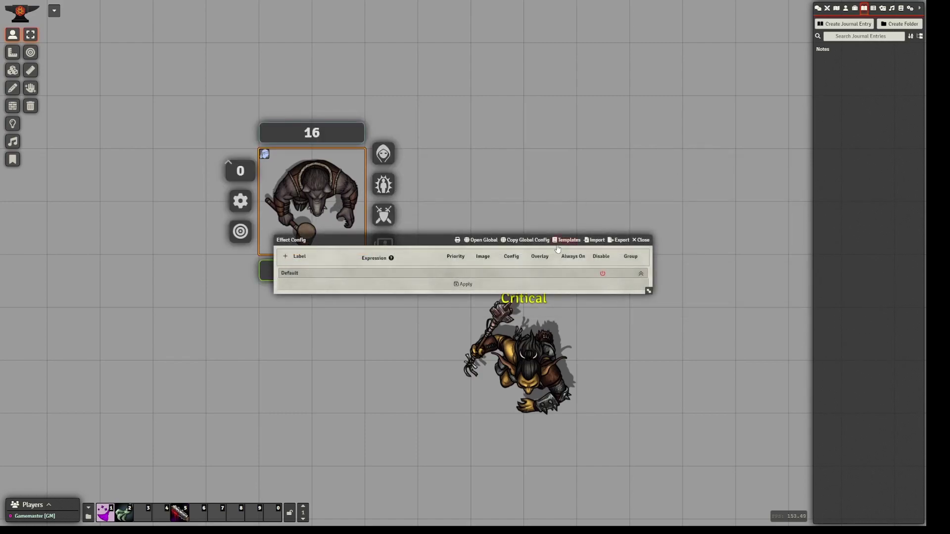
left_click(464, 199)
left_click_drag(423, 239, 539, 106)
left_click(684, 107)
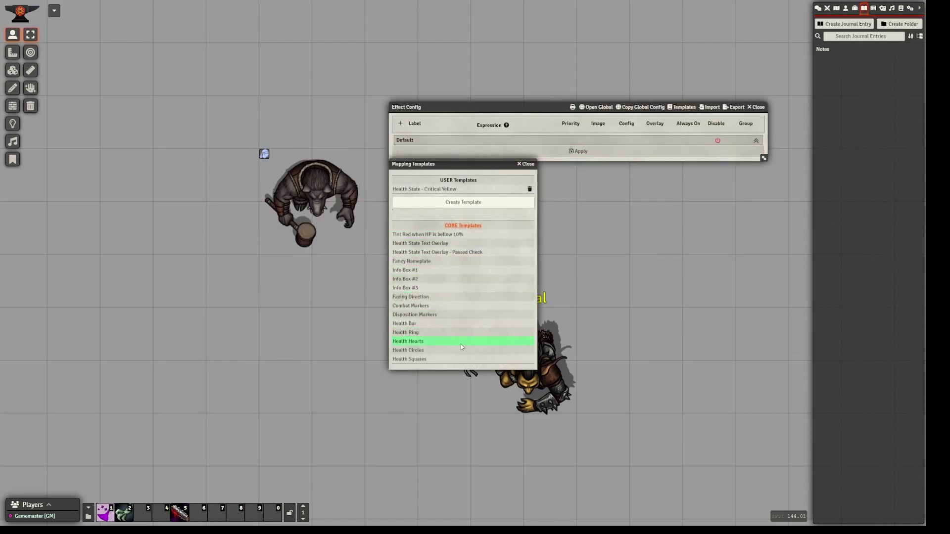
left_click(434, 326)
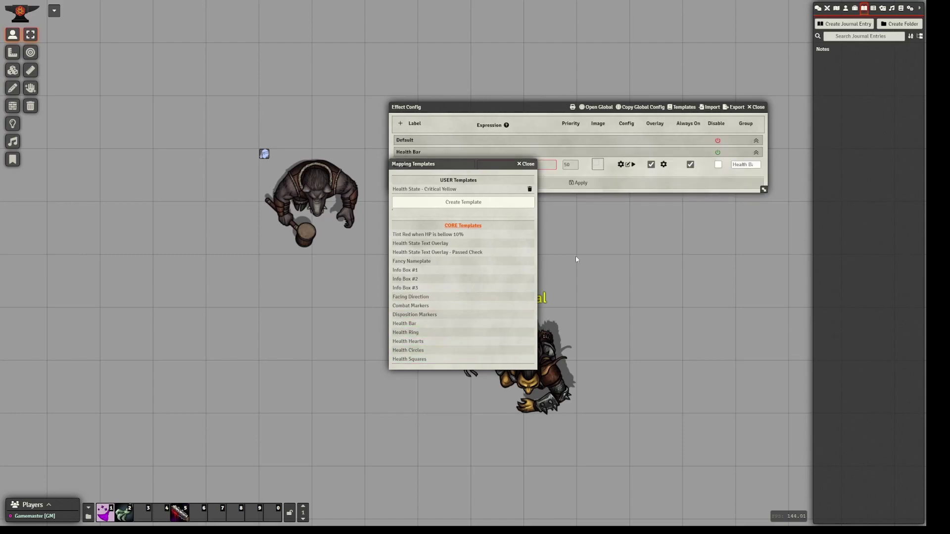
left_click(574, 183)
left_click(531, 165)
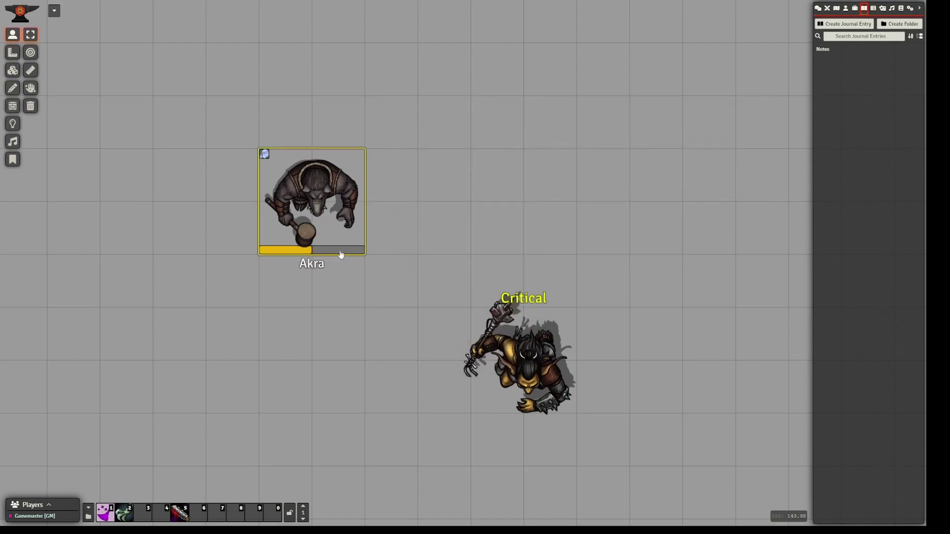
- Test the Health Bar overlay by setting the hammer-wielding token's hit points to 80, followed by 10
right_click(306, 236)
left_click(286, 269)
type("80")
key("Return")
right_click(296, 238)
left_click(291, 271)
type("10")
key("Return")
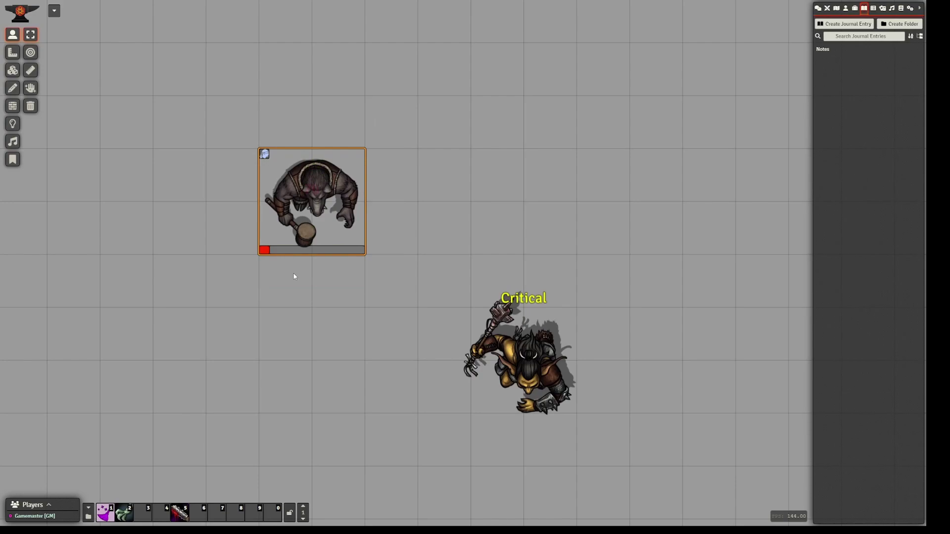
- Increase the hammer-wielding token's image scale in its appearance settings and update the token
right_click(325, 239)
right_click(324, 239)
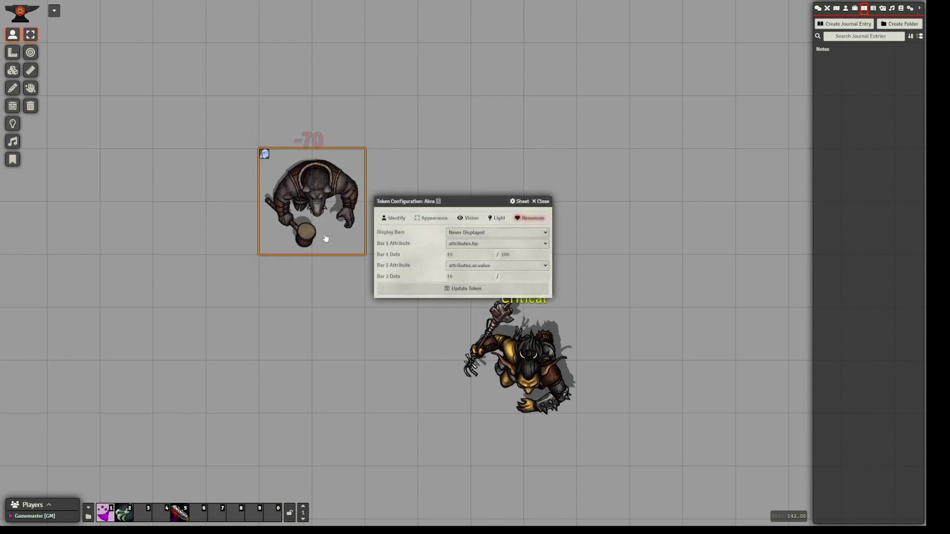
left_click(419, 219)
left_click_drag(468, 265, 491, 265)
left_click(477, 309)
left_click_drag(293, 319, 361, 381)
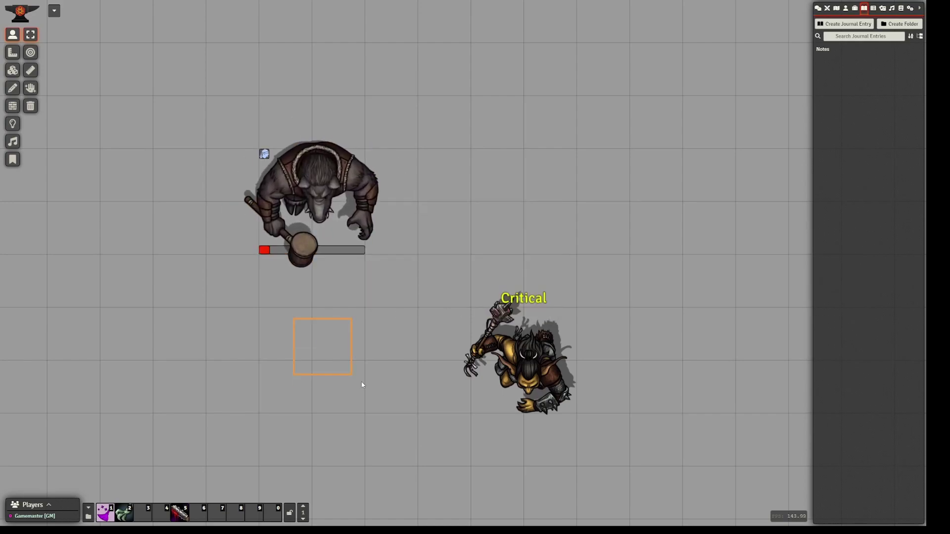
- Change the Health Bar overlay's display priority from underlay to TOP and apply the mapping
right_click(330, 247)
left_click(383, 184)
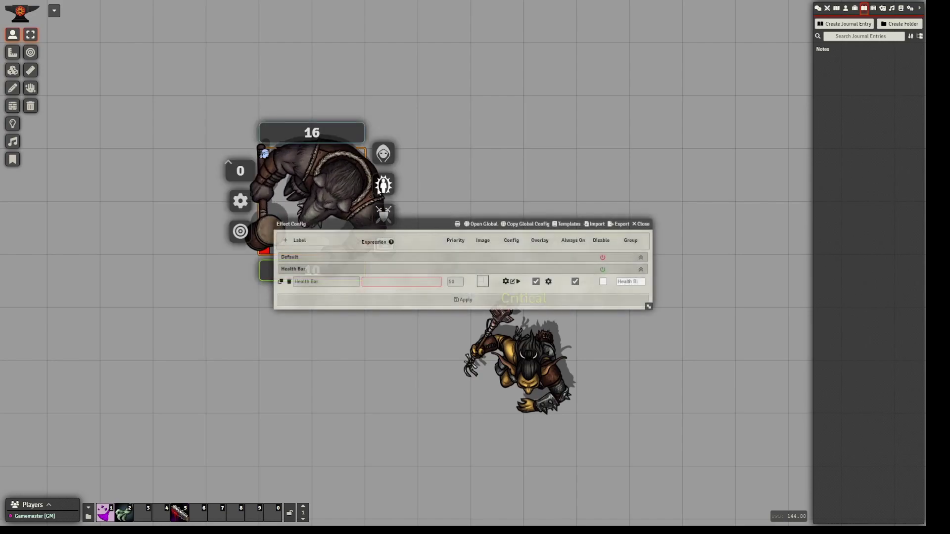
left_click_drag(345, 220, 524, 188)
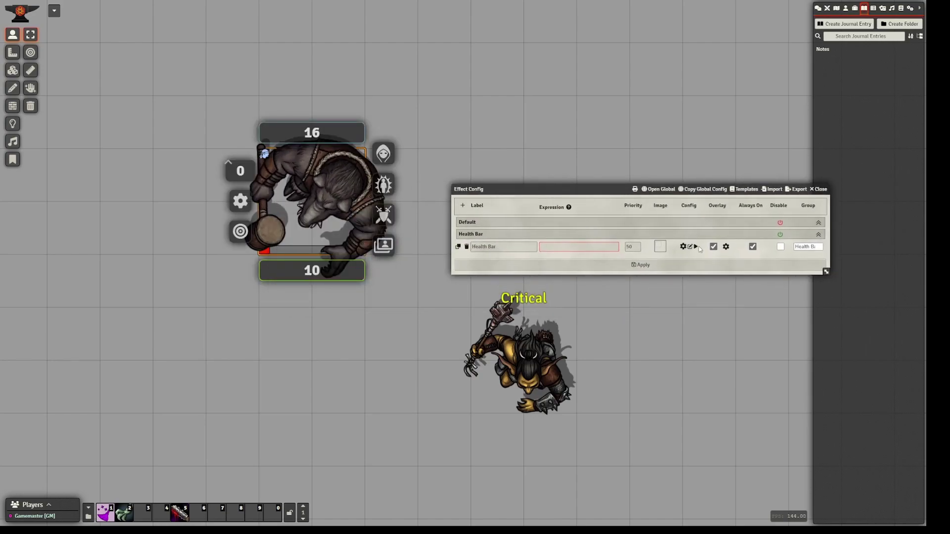
left_click(726, 247)
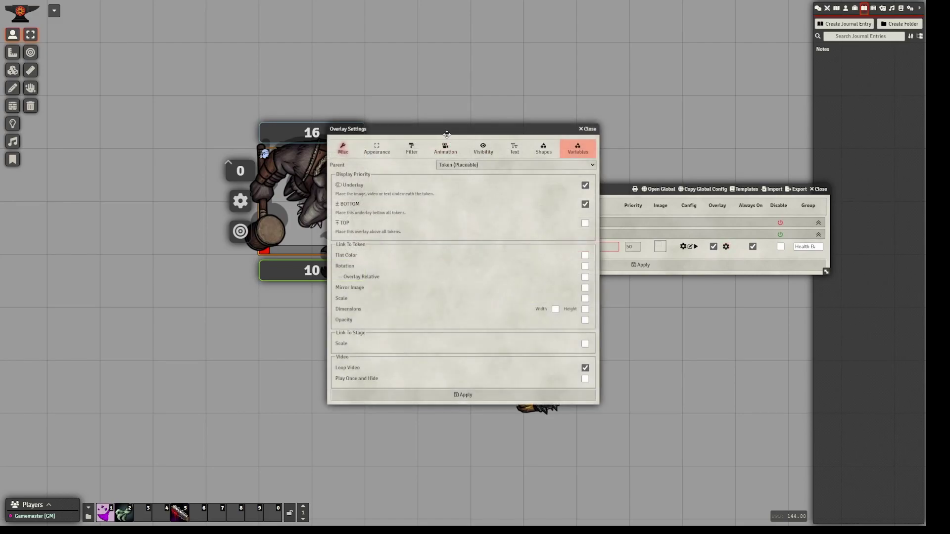
left_click_drag(455, 130, 543, 131)
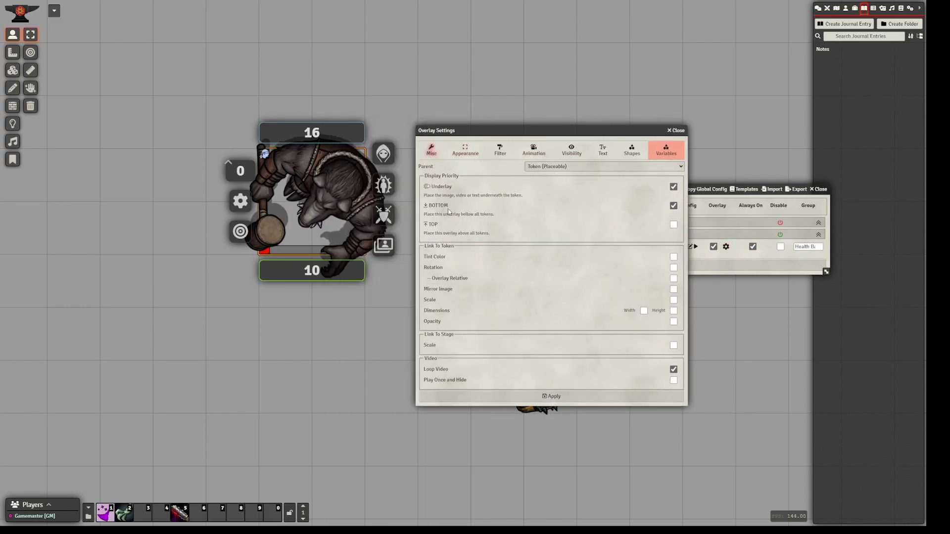
left_click(560, 397)
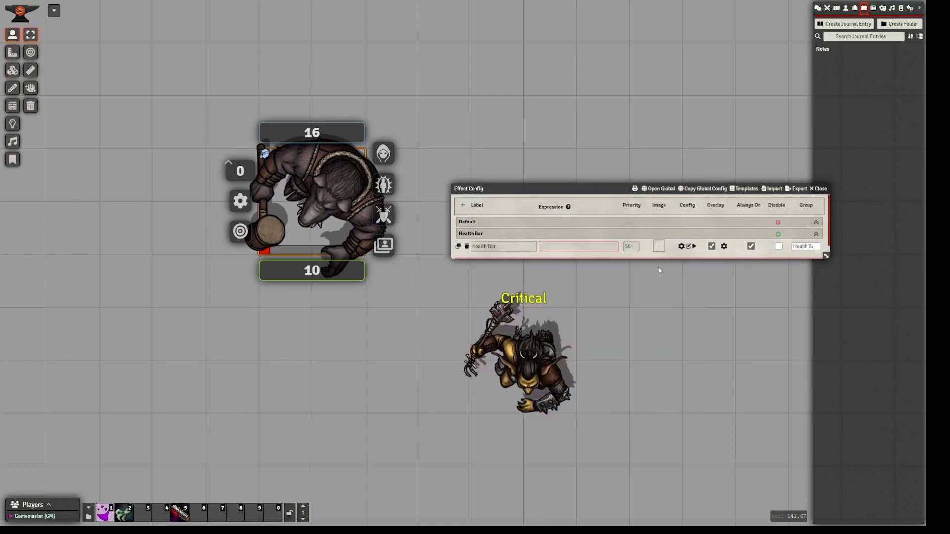
left_click(660, 268)
left_click(310, 257)
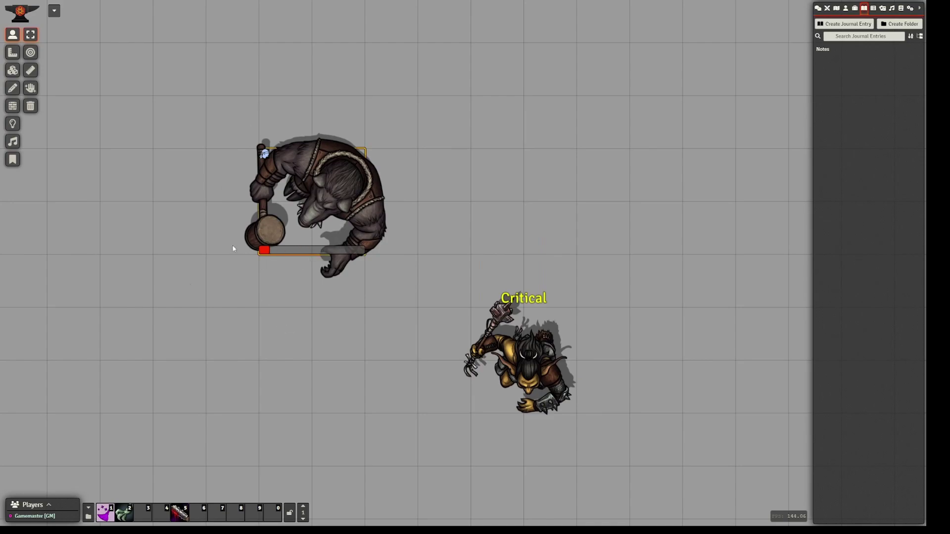
- Change the interpolated fill's Color 2 to turquoise on the Health Bar overlay's second rectangle and apply the config
right_click(310, 266)
left_click(384, 184)
left_click_drag(354, 224, 471, 238)
left_click(659, 294)
left_click_drag(456, 129, 622, 131)
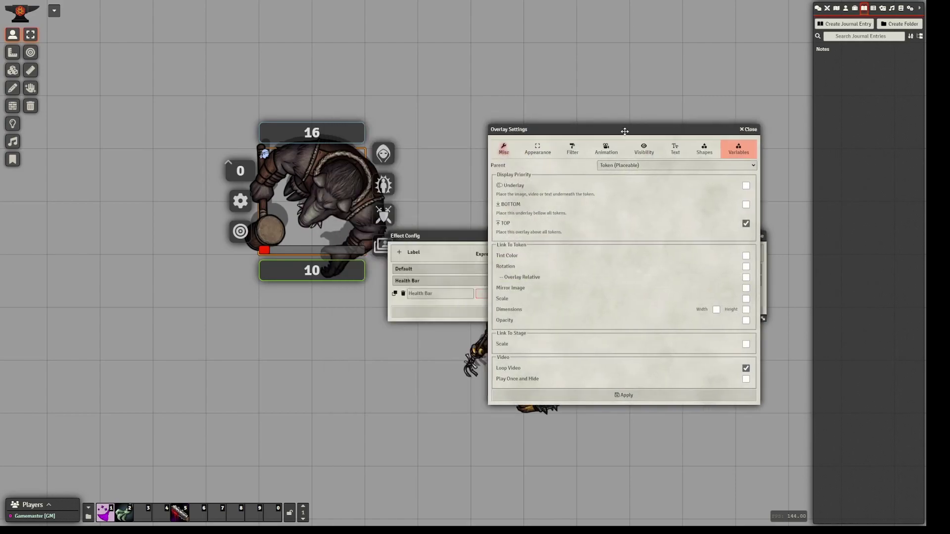
left_click(704, 149)
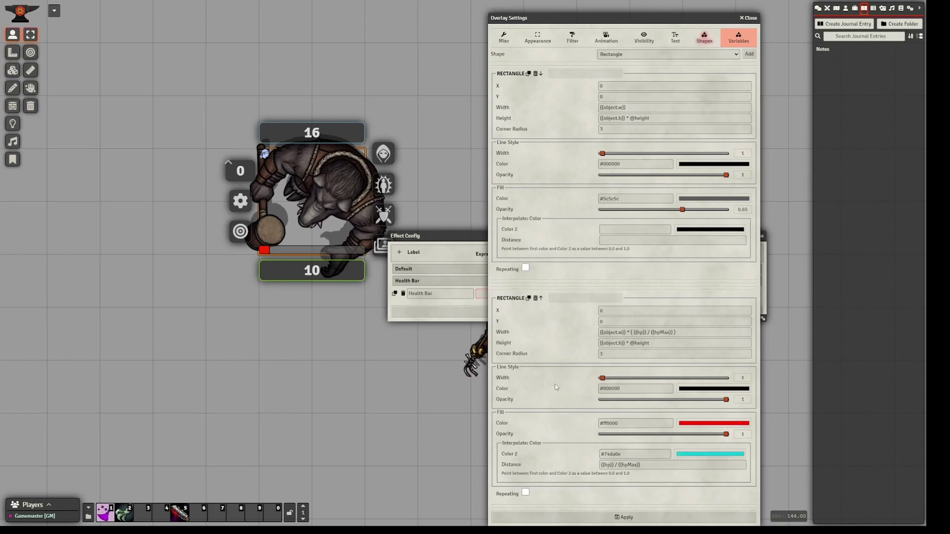
left_click(633, 517)
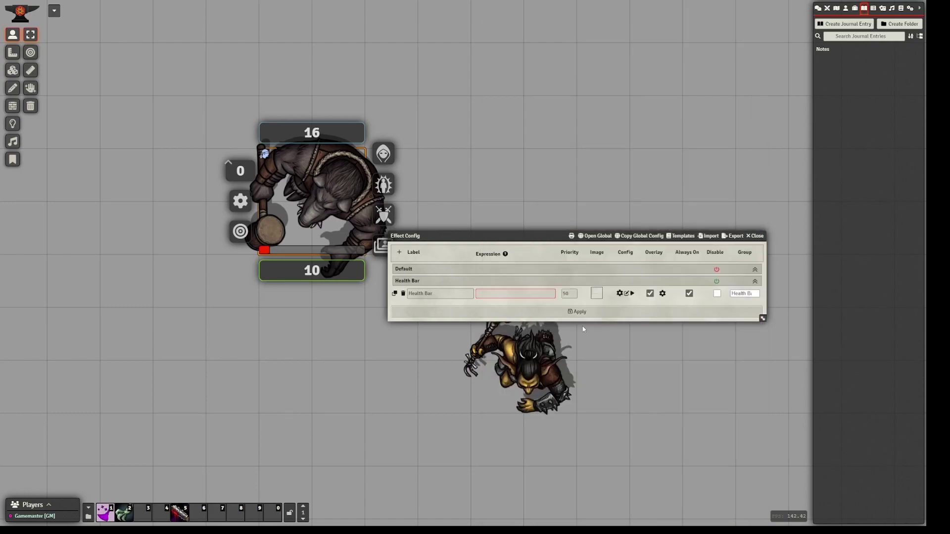
left_click(563, 316)
- Set the hammer-wielding token's hit points to 100
left_click(326, 352)
right_click(317, 213)
left_click(304, 270)
type("100")
key("Return")
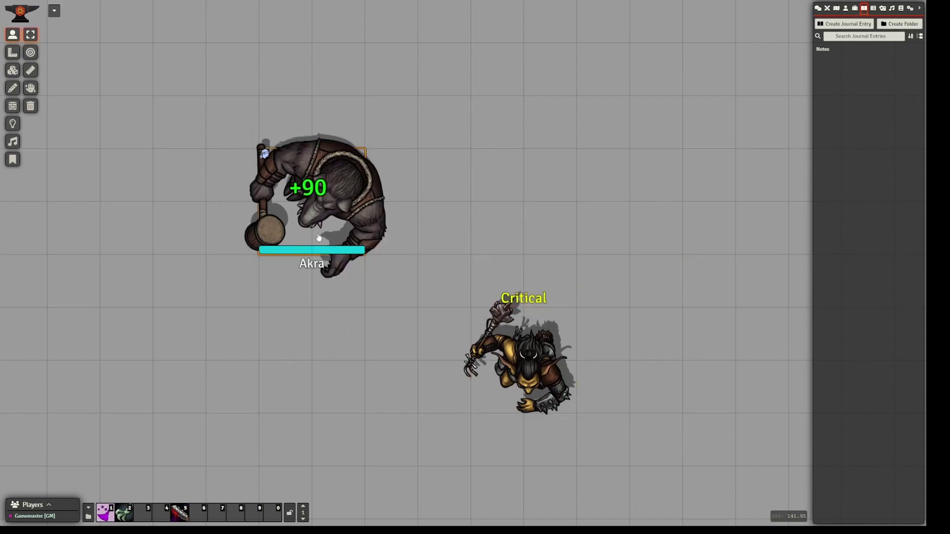
- Lower the hammer-wielding token's hit points to 20 and to 5 to test the bar's colour interpolation
right_click(307, 251)
left_click(307, 270)
type("20")
key("Return")
right_click(310, 254)
left_click(311, 270)
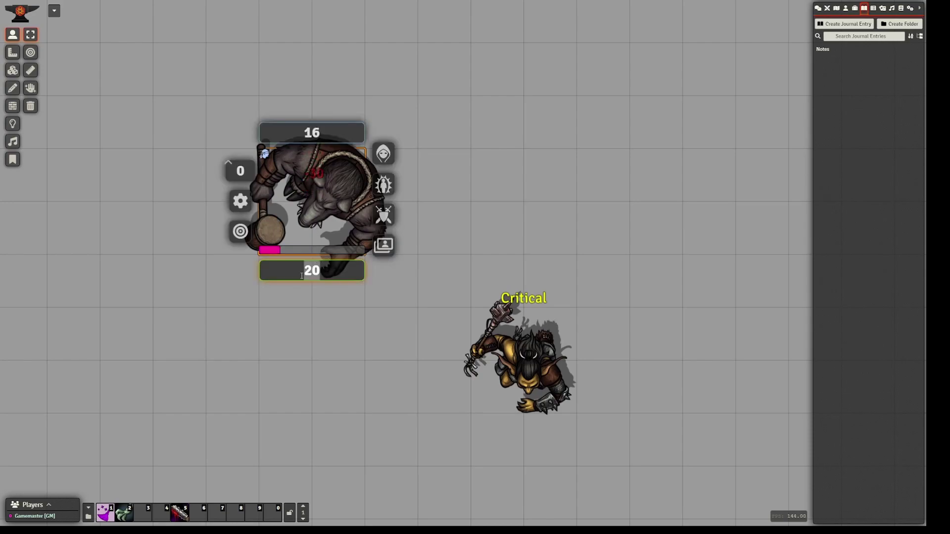
type("5")
key("Return")
- Replace the hammer-wielding token's Health Bar mapping with the Health Ring core template and apply the effect config
right_click(307, 263)
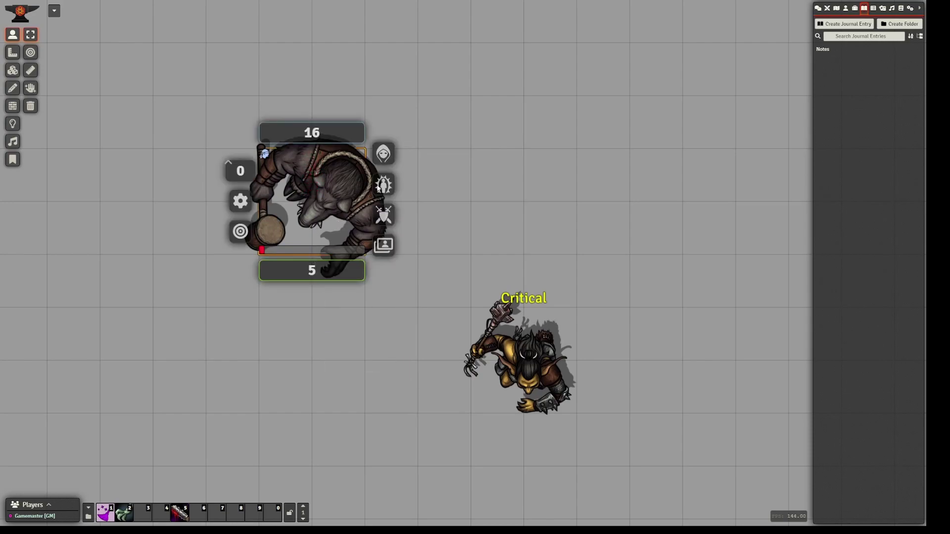
left_click(289, 282)
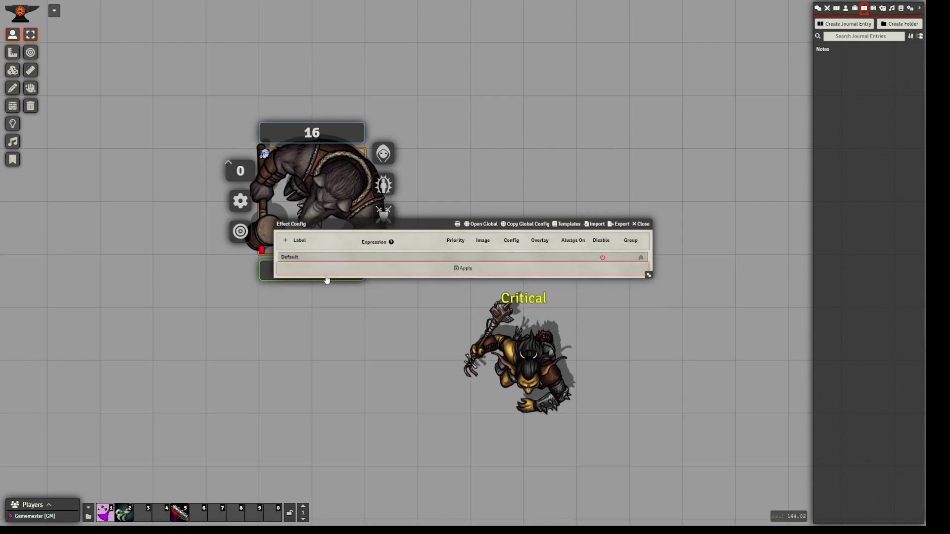
right_click(363, 220)
right_click(362, 184)
right_click(383, 184)
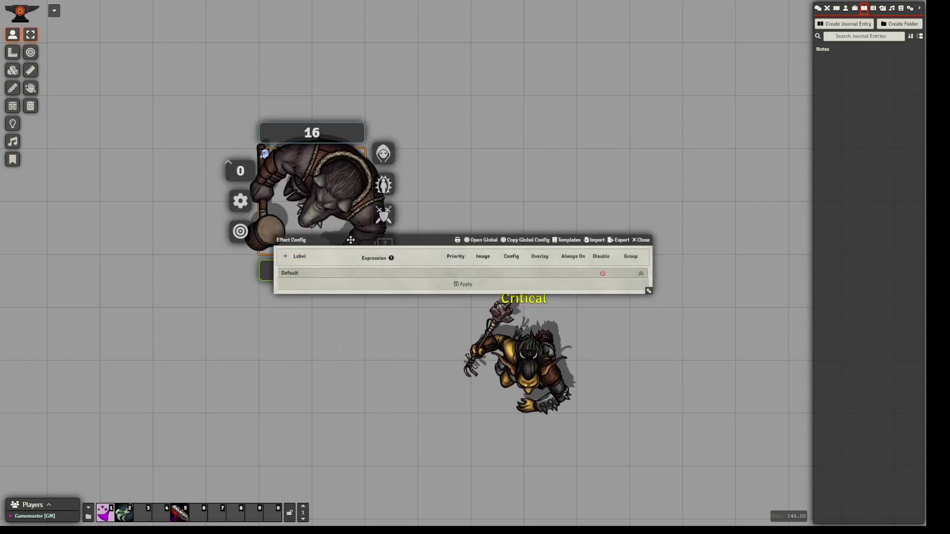
left_click_drag(594, 237, 728, 155)
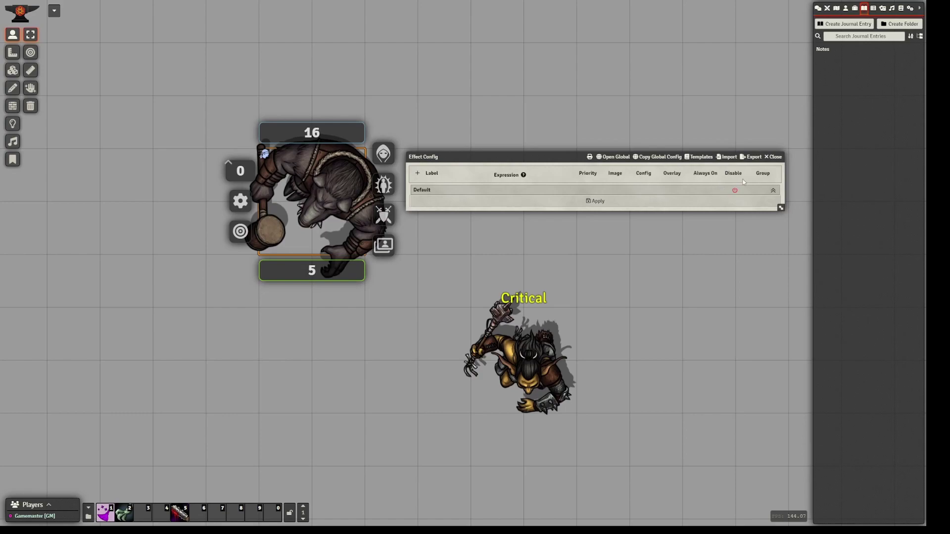
left_click(705, 160)
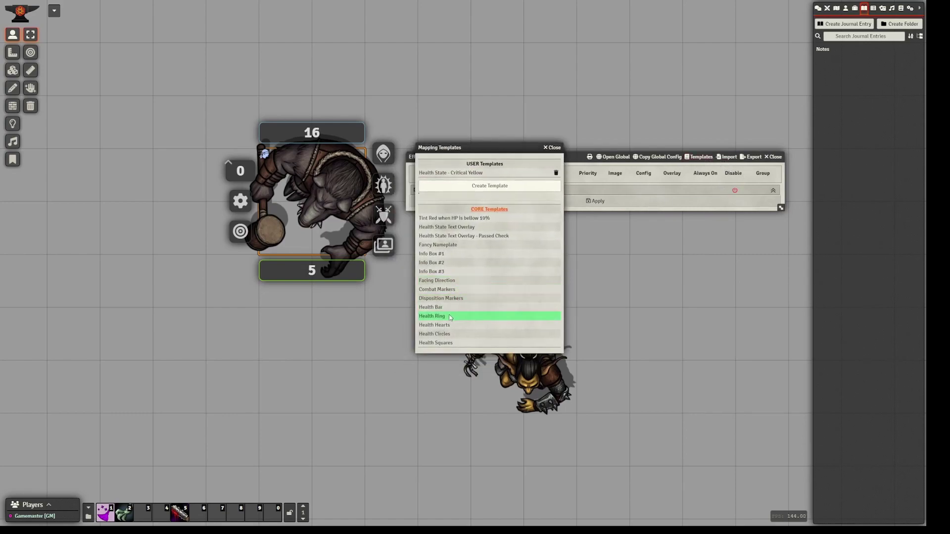
left_click(450, 317)
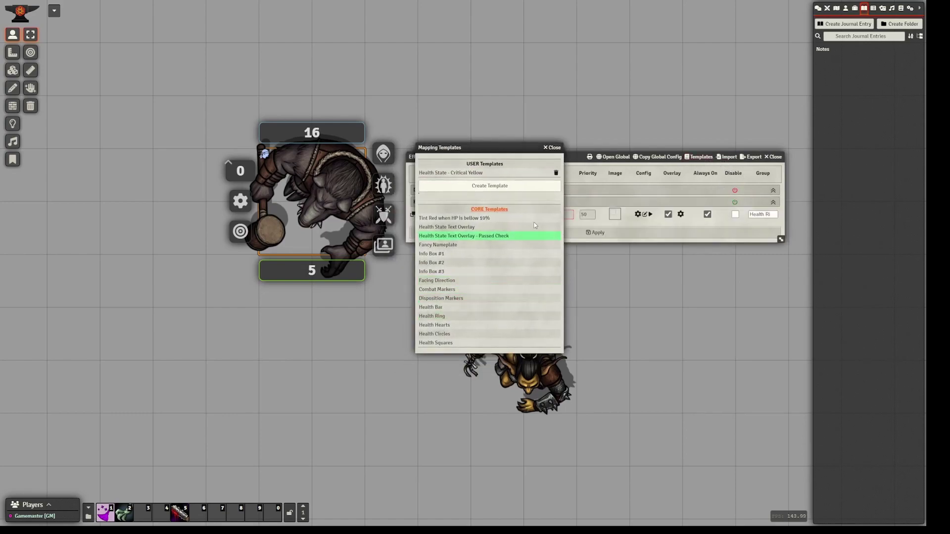
left_click(589, 233)
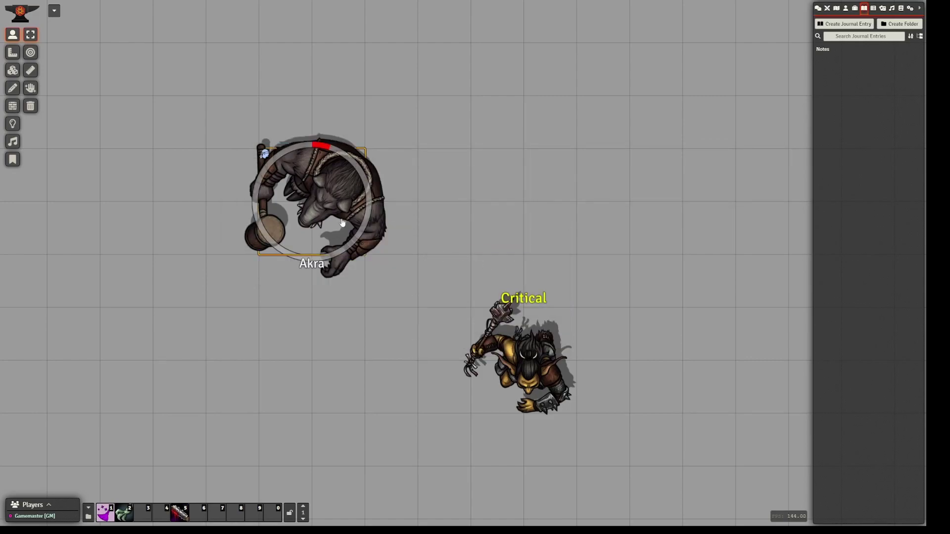
- Reduce the hammer-wielding token's image scale so the artwork fits inside its grid area, and update the token
double_click(359, 213)
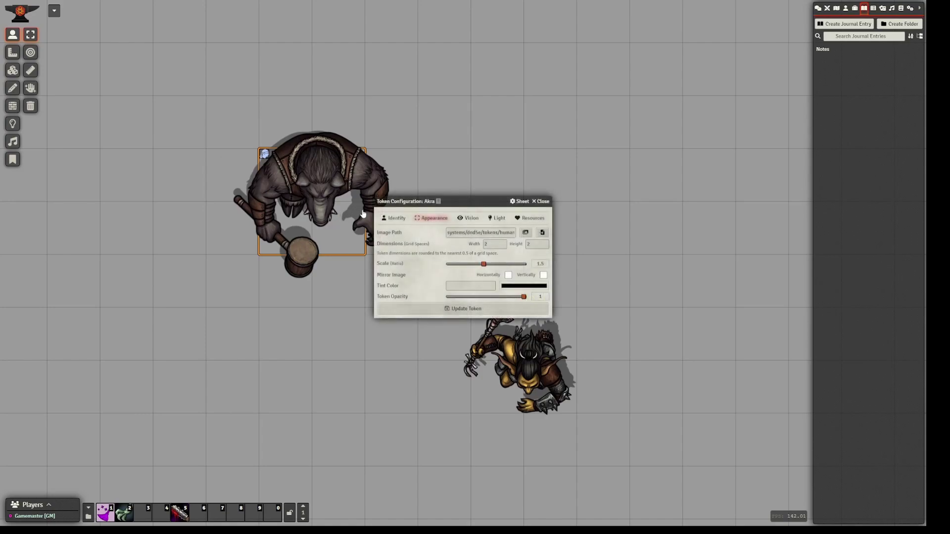
left_click_drag(481, 267, 473, 267)
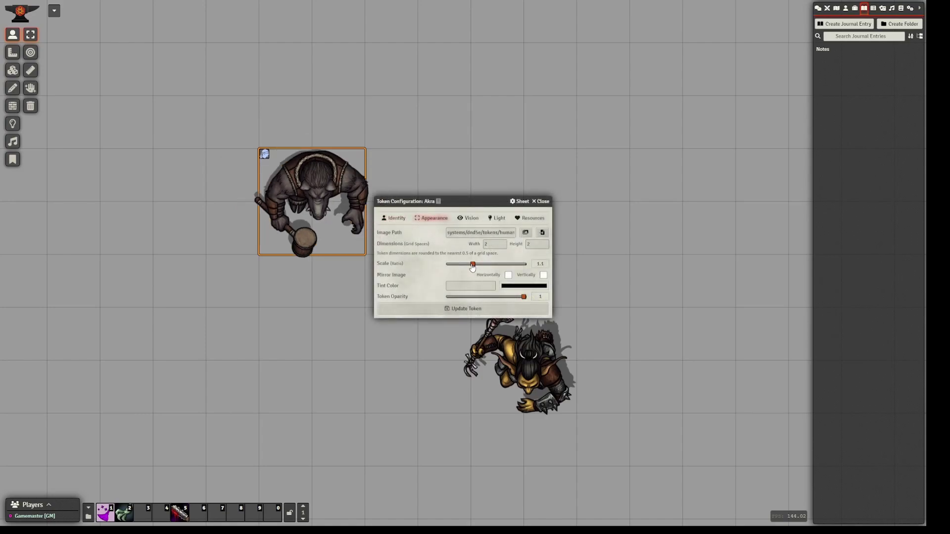
left_click(451, 309)
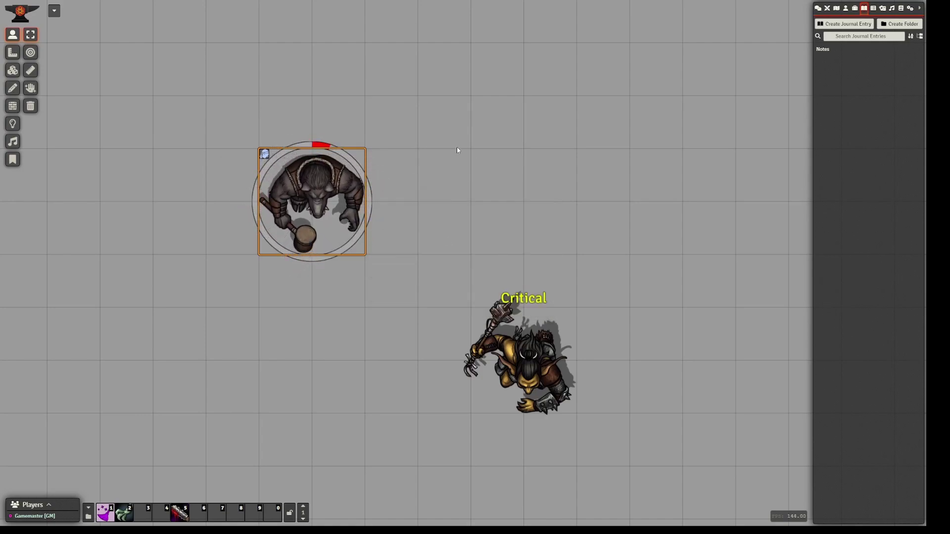
- Test the health ring by setting the hammer-wielding token's hit points to 50, 80, 10 and back to 50
right_click(307, 233)
left_click(281, 273)
type("50")
key("Return")
type("80")
key("Return")
left_click(273, 275)
type("10")
key("Return")
left_click(289, 272)
type("50")
key("Return")
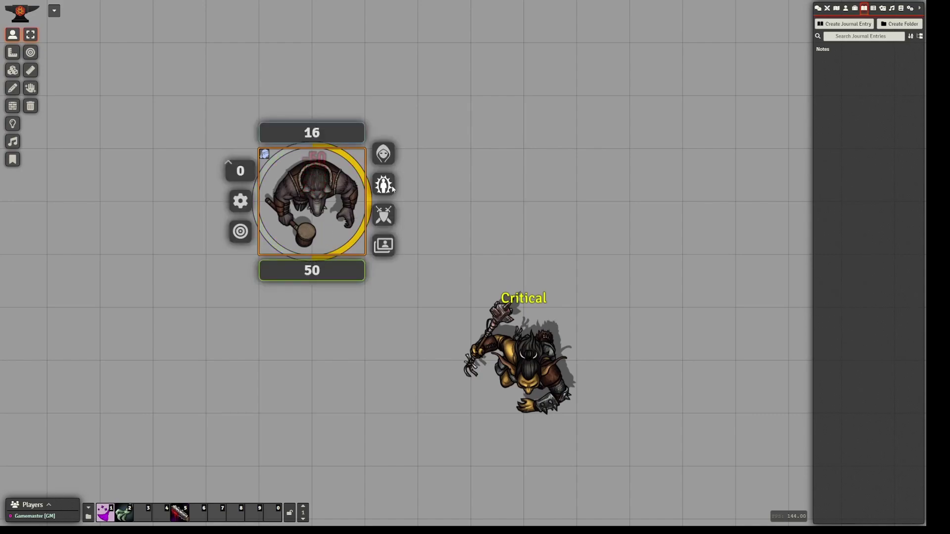
- Replace the hammer-wielding token's Health Ring mapping with the Health Hearts core template and apply it
left_click(384, 185)
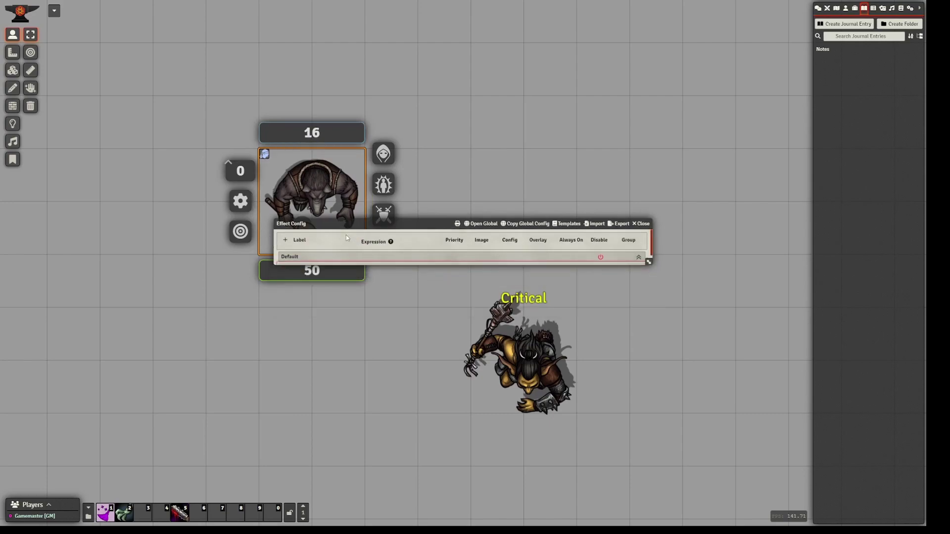
left_click(375, 245)
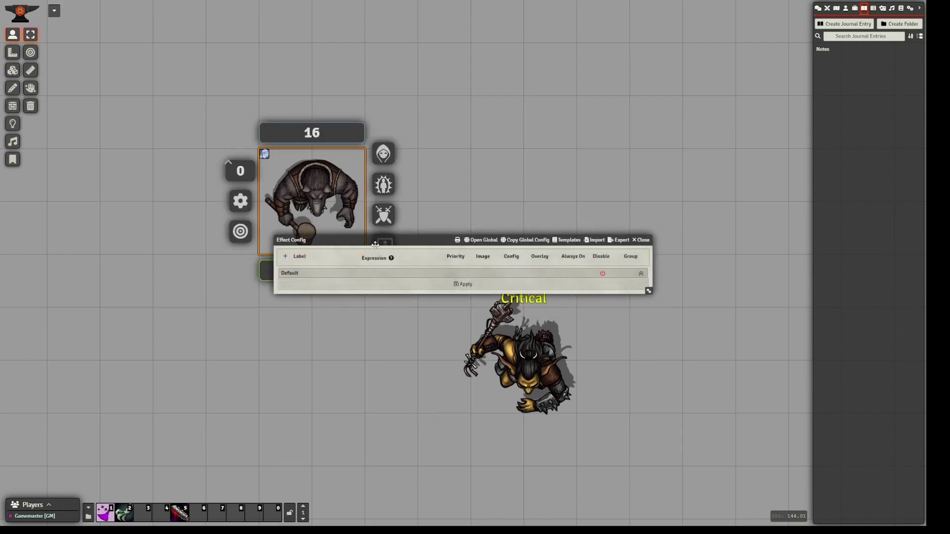
left_click_drag(375, 245, 437, 232)
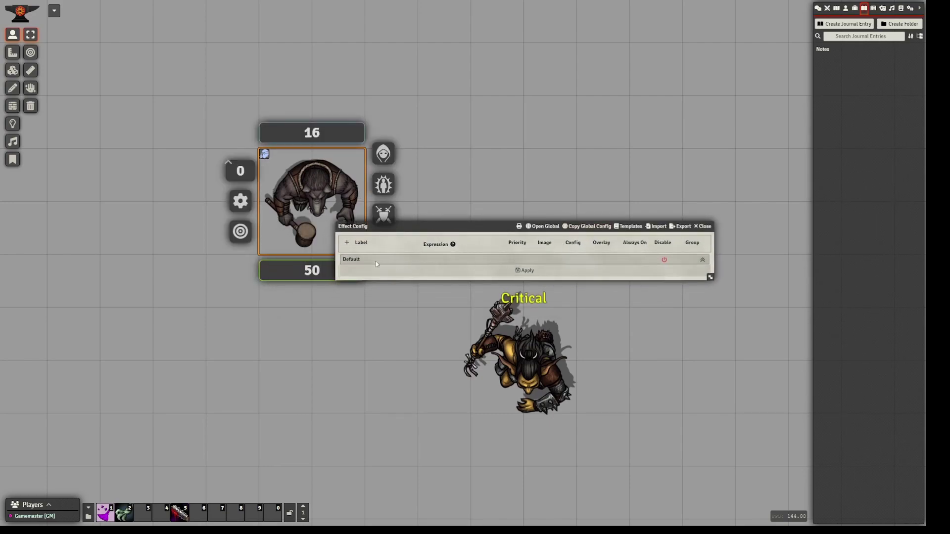
left_click(632, 226)
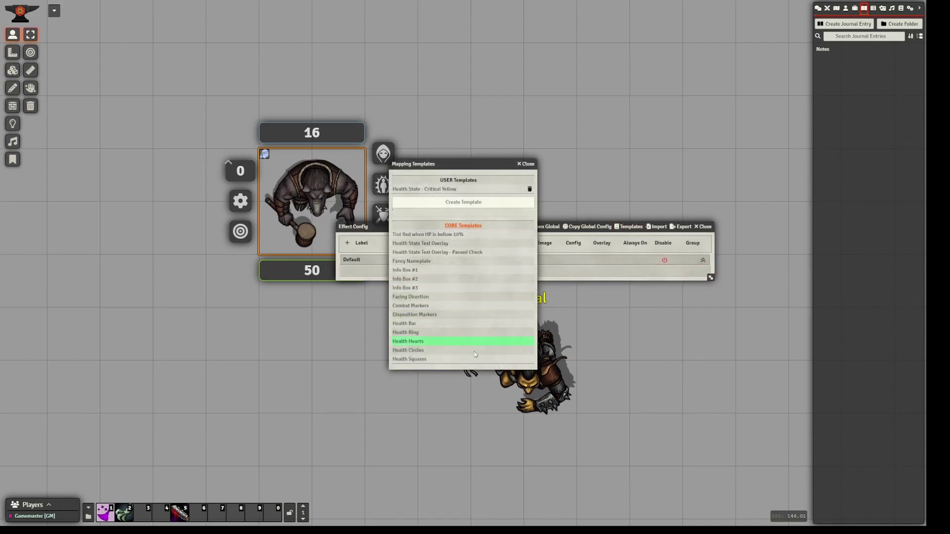
left_click(439, 341)
left_click(525, 164)
left_click(539, 302)
left_click(408, 242)
left_click(341, 206)
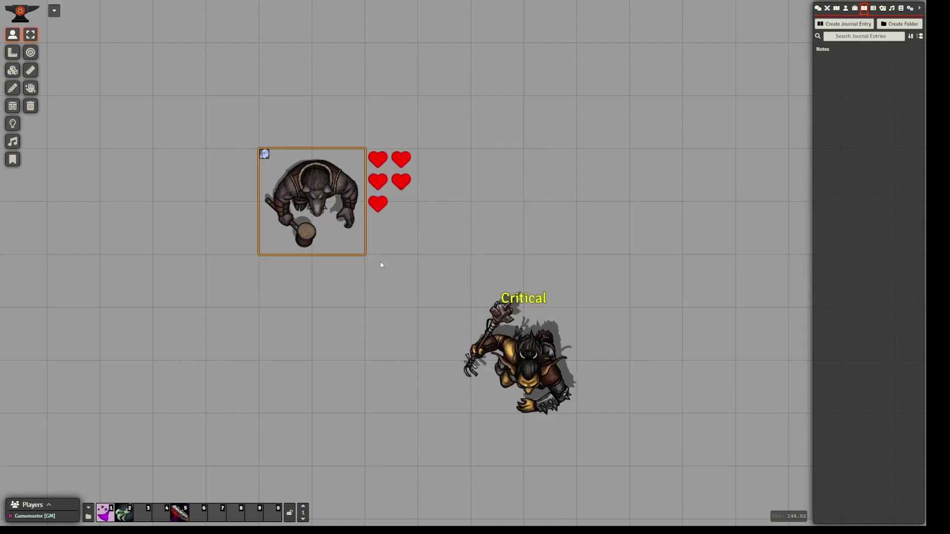
- Test the heart overlay by subtracting 40 hit points from the hammer-wielding token and setting them to 80
right_click(317, 238)
left_click(302, 272)
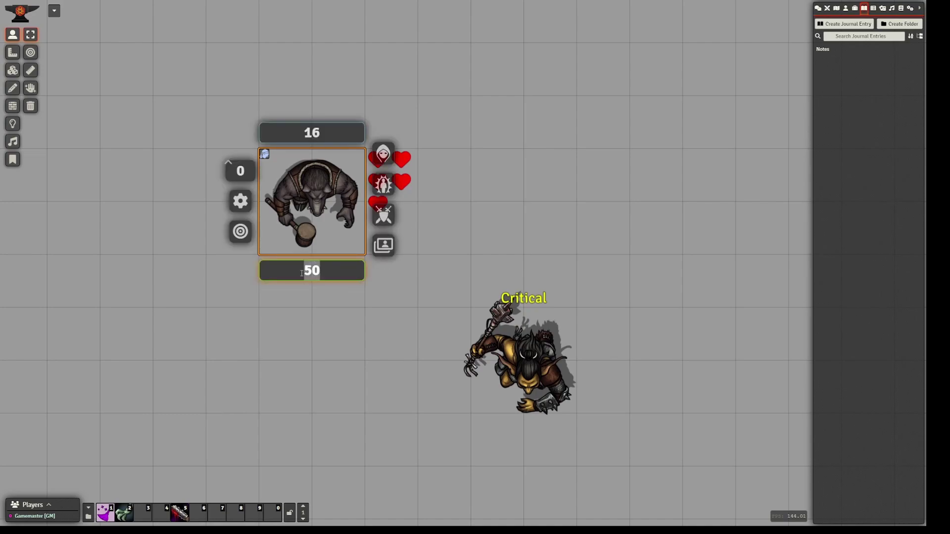
type("-40")
key("Return")
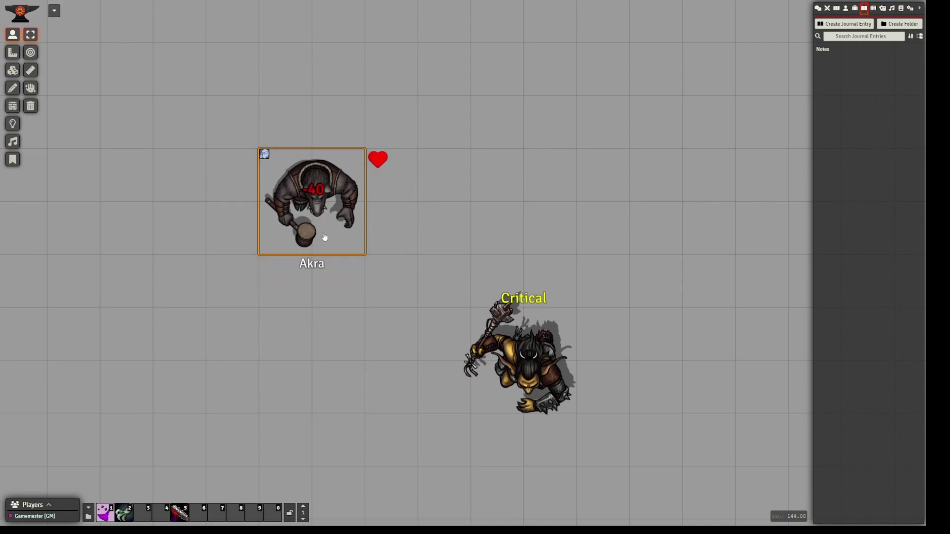
right_click(321, 241)
left_click(320, 266)
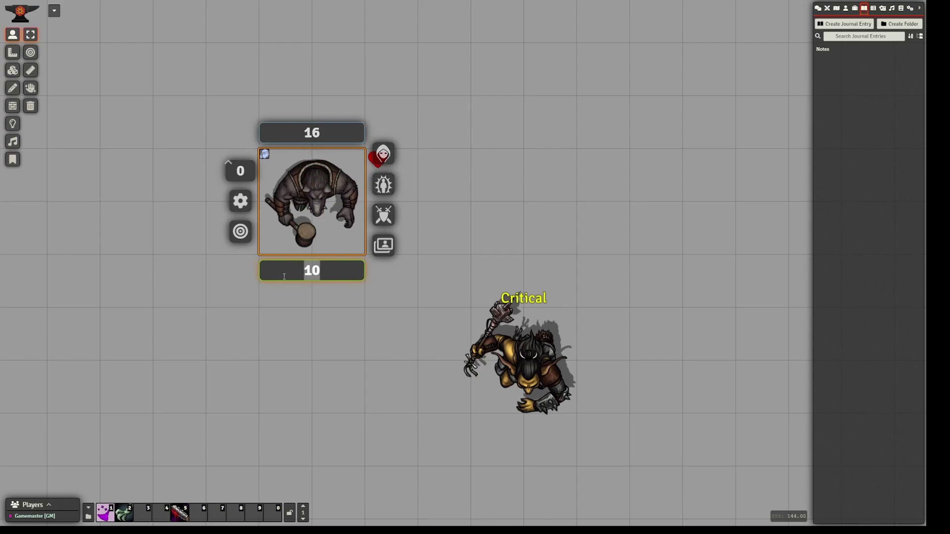
type("80")
key("Return")
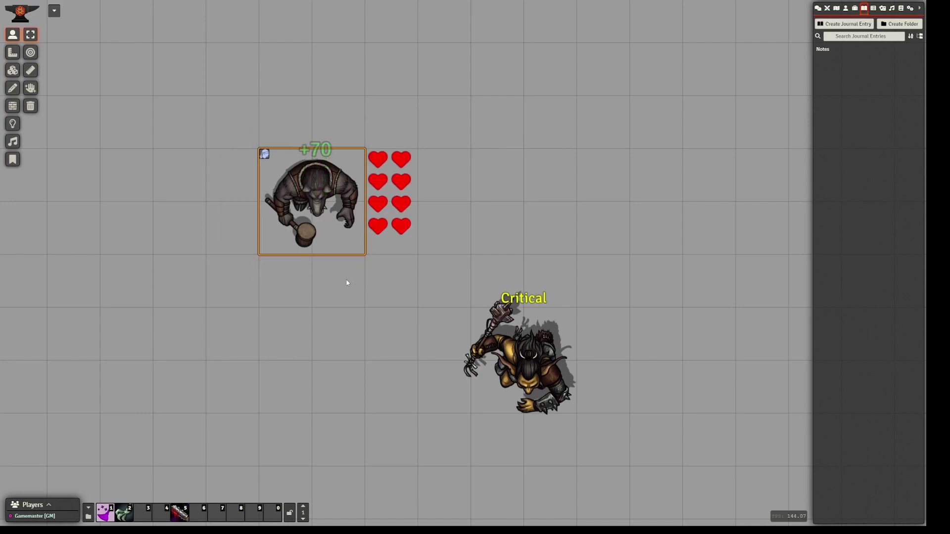
- Raise the hammer-wielding token's hit points to 85, 90 and 95 to check how the heart count rounds
right_click(311, 235)
left_click(303, 273)
type("85")
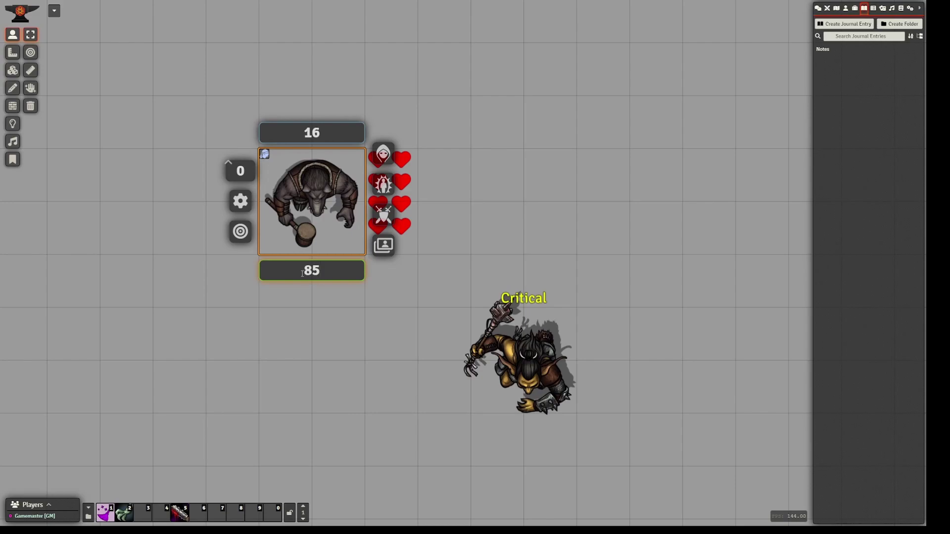
key("Return")
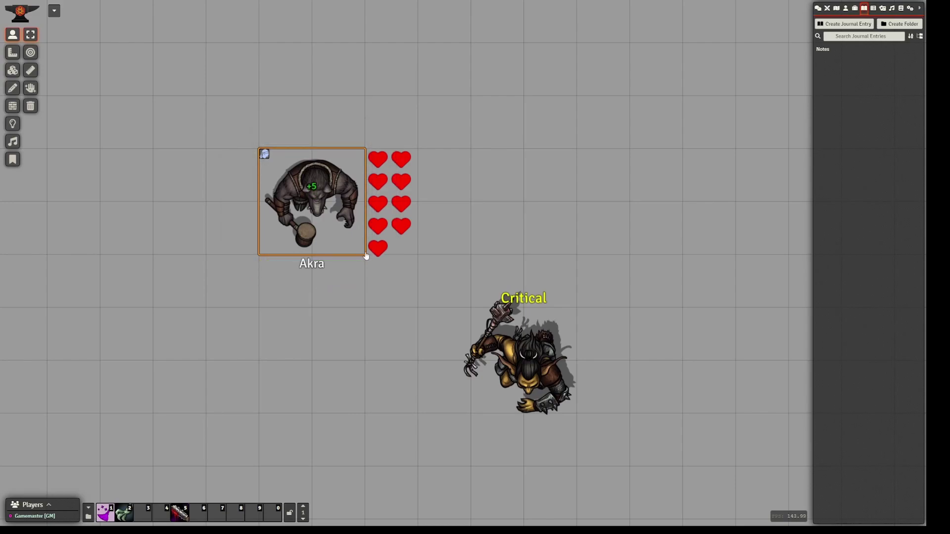
right_click(319, 250)
left_click(304, 274)
type("90")
key("Return")
right_click(303, 249)
left_click(299, 277)
type("95")
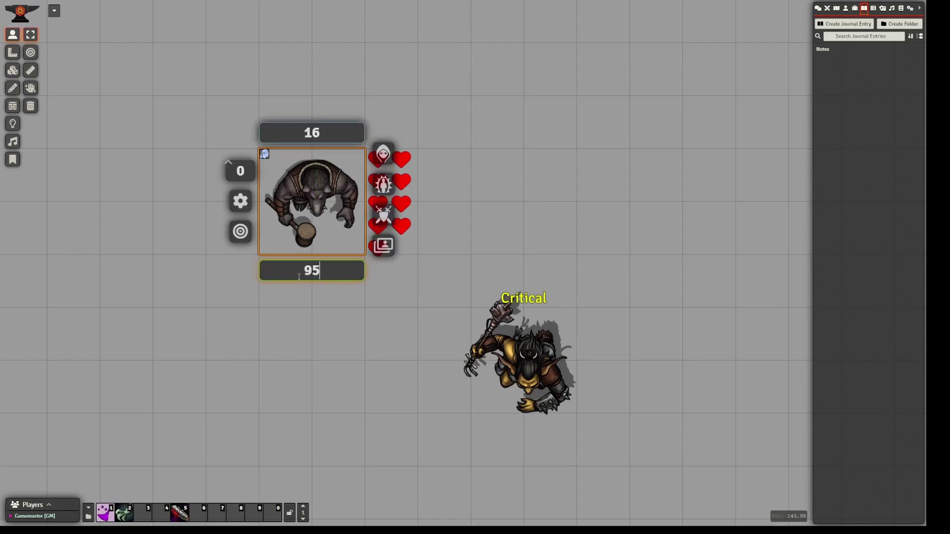
key("Return")
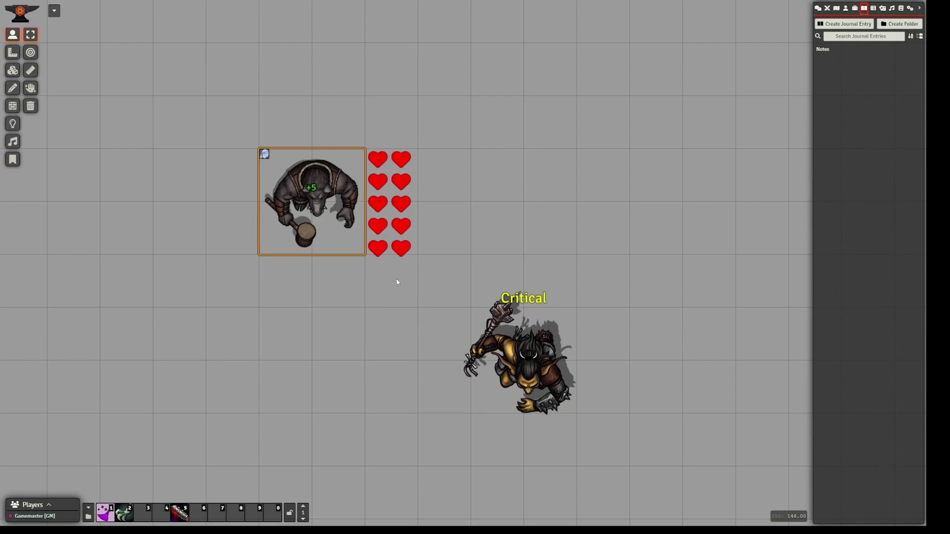
- Set the hammer-wielding token's hit points to 10, 0 and 100 to test the heart overlay's extremes
right_click(346, 253)
left_click(299, 273)
type("10")
key("Return")
right_click(300, 252)
left_click(296, 272)
type("0")
key("Return")
right_click(299, 250)
left_click(297, 272)
type("100")
key("Return")
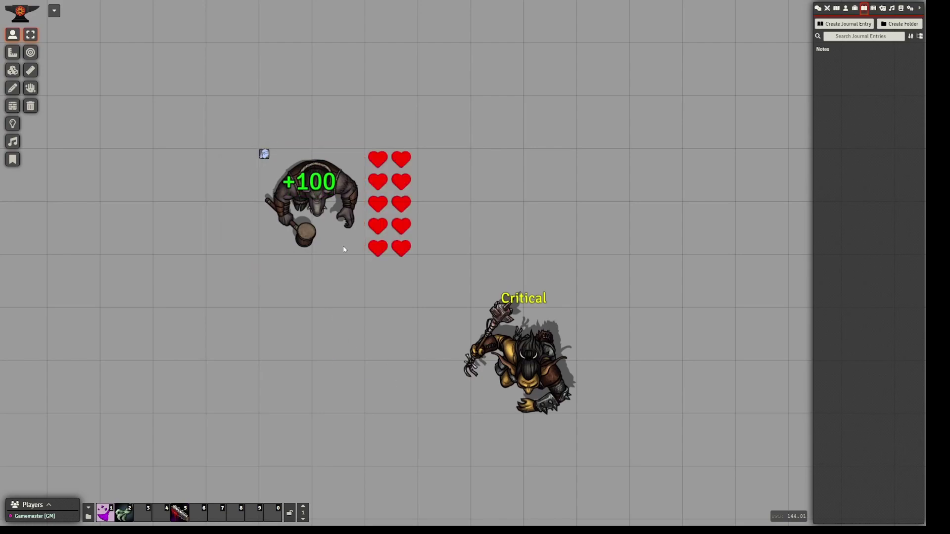
- Delete the Hearts mapping from the hammer-wielding token, add the Health Circles core template and apply the config
right_click(301, 250)
left_click(384, 186)
left_click(383, 184)
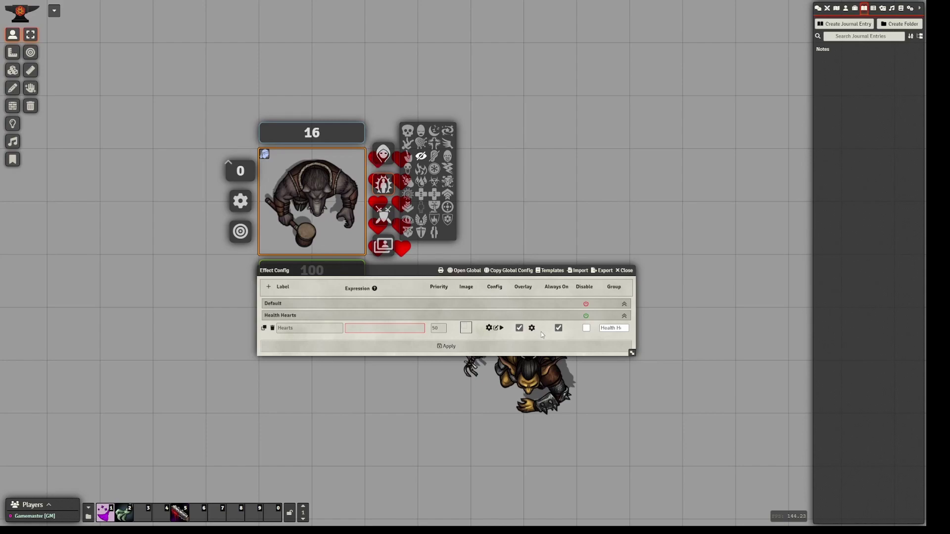
left_click(272, 328)
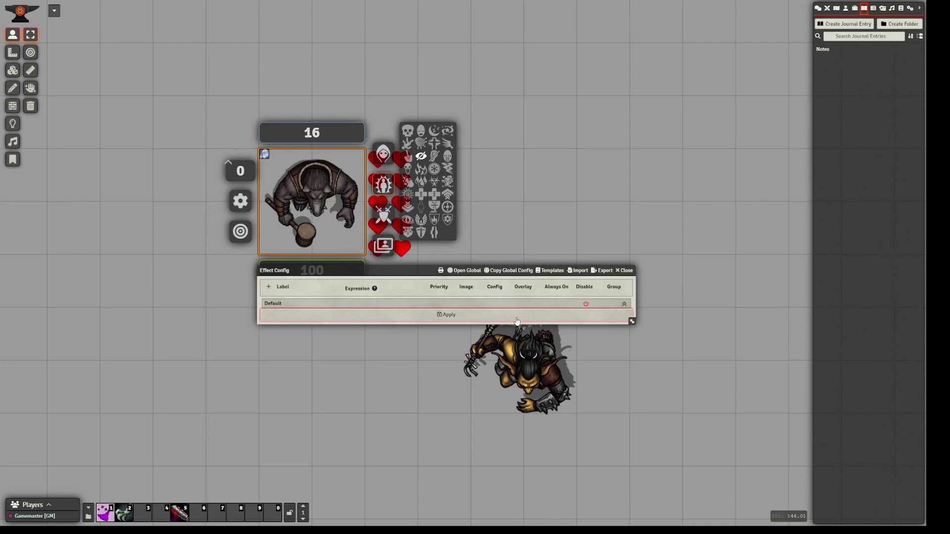
left_click(551, 271)
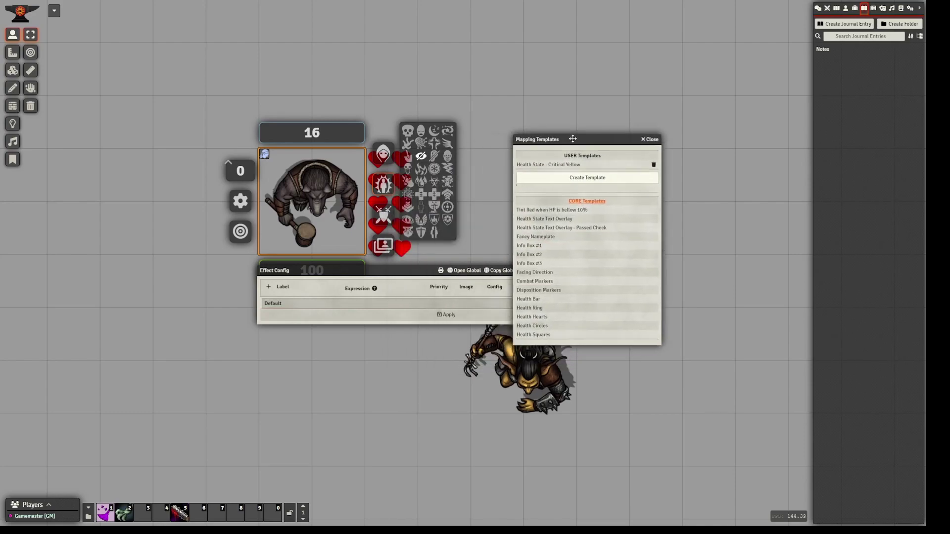
left_click(556, 324)
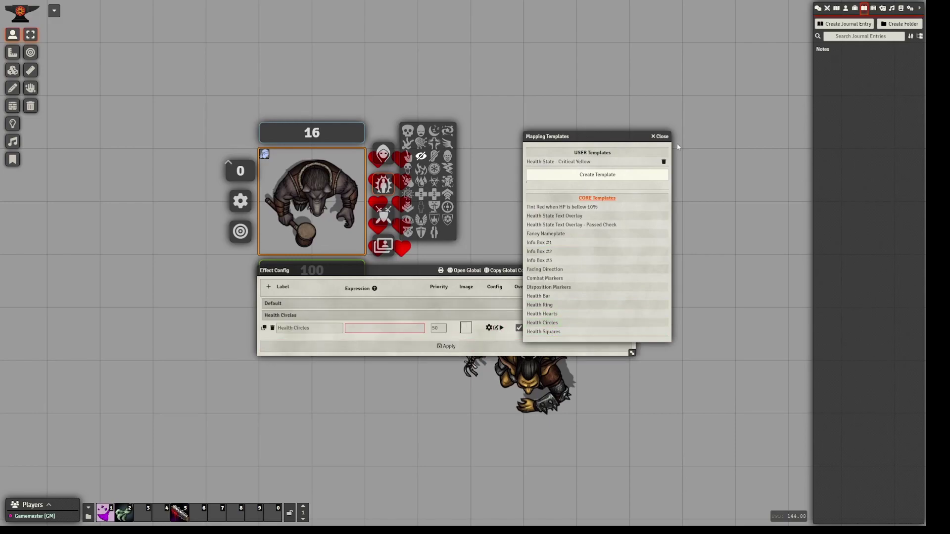
left_click(660, 136)
left_click(428, 345)
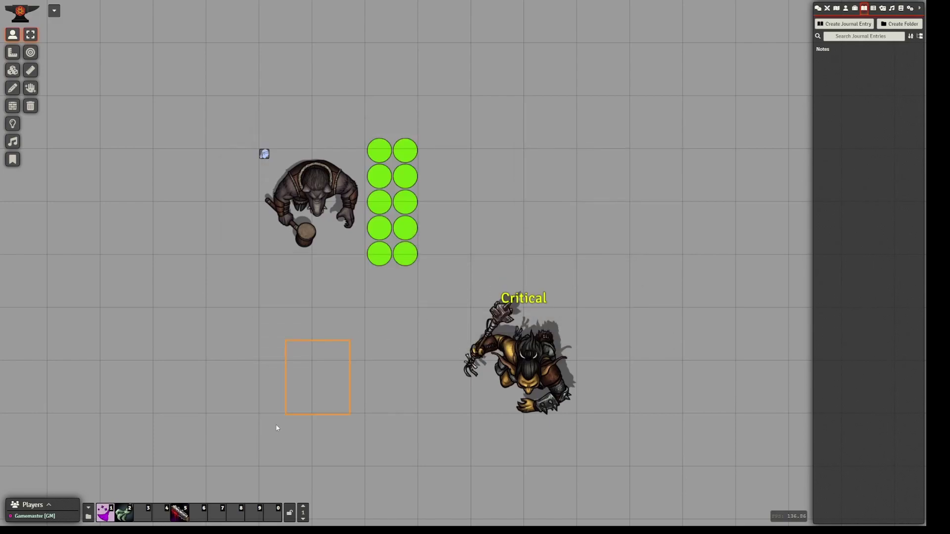
- Lower the hammer-wielding token's hit points to 50 and to 10 to test the health circles' count and colour
right_click(315, 212)
left_click(311, 270)
type("50")
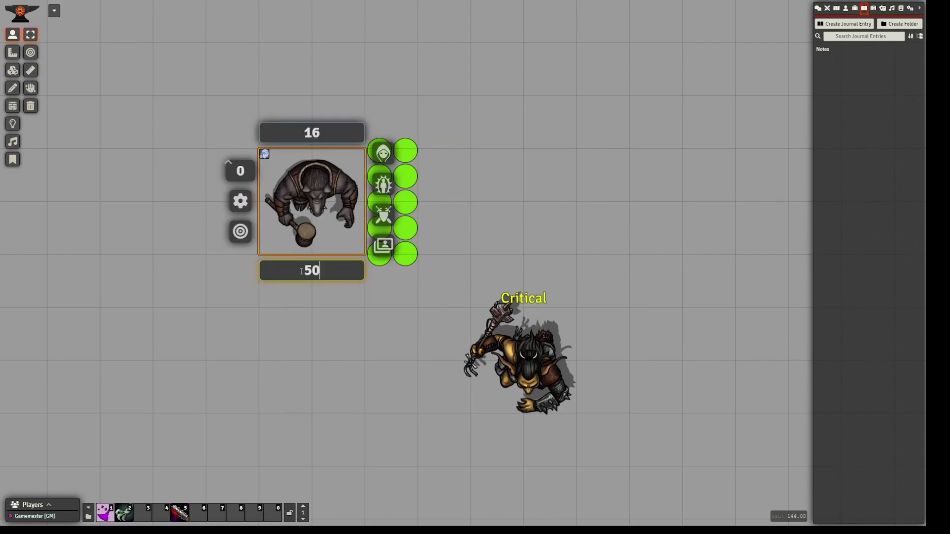
key("Return")
right_click(324, 247)
left_click(291, 269)
type("10")
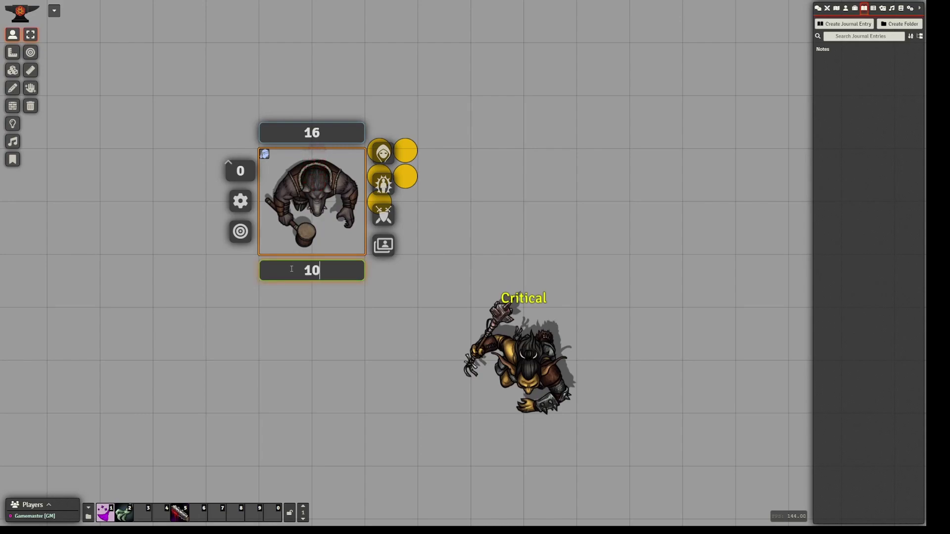
key("Return")
right_click(328, 244)
right_click(345, 206)
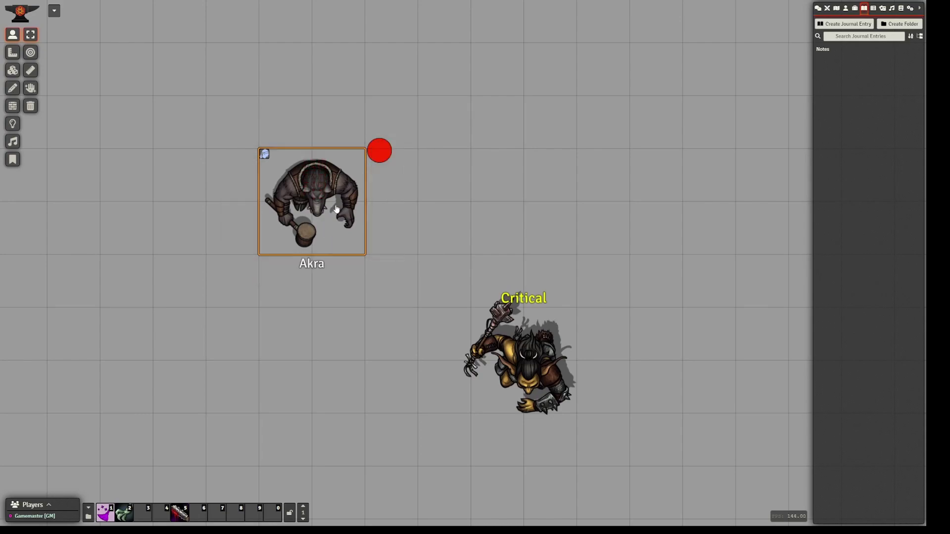
- Raise the hammer-wielding token's hit points to 50 and to 80 to test the health circles
right_click(331, 230)
left_click(292, 277)
type("50")
key("Return")
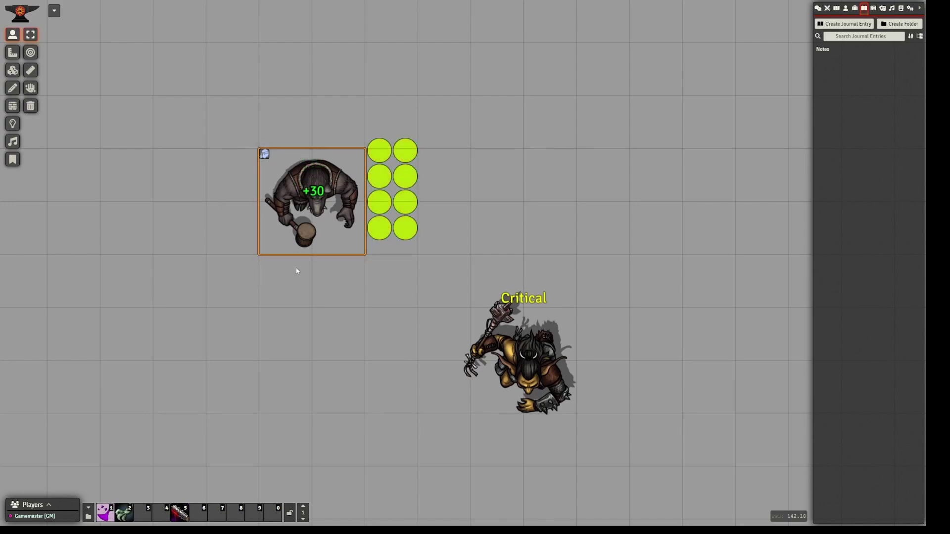
- Delete the circles mapping from the hammer-wielding token, add the Health Squares core template and apply the config
right_click(328, 221)
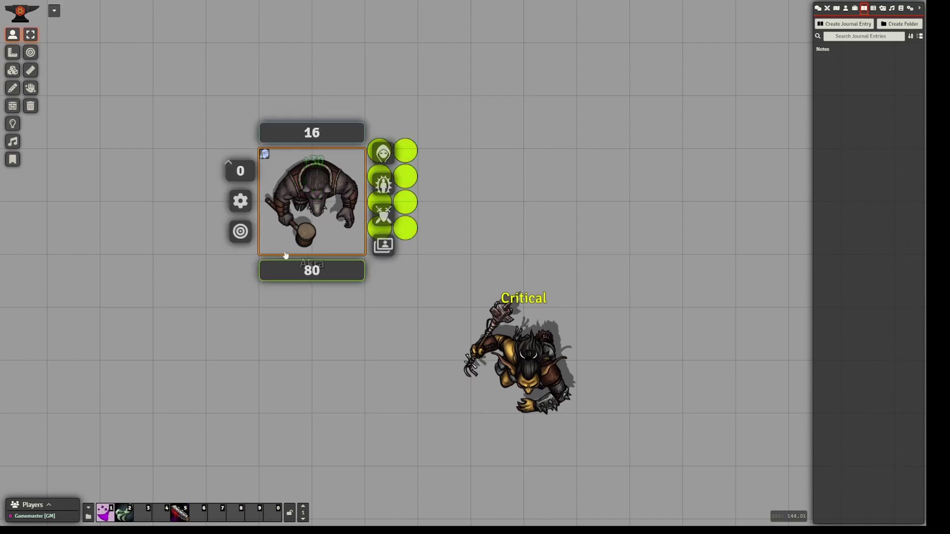
left_click(384, 185)
left_click(289, 282)
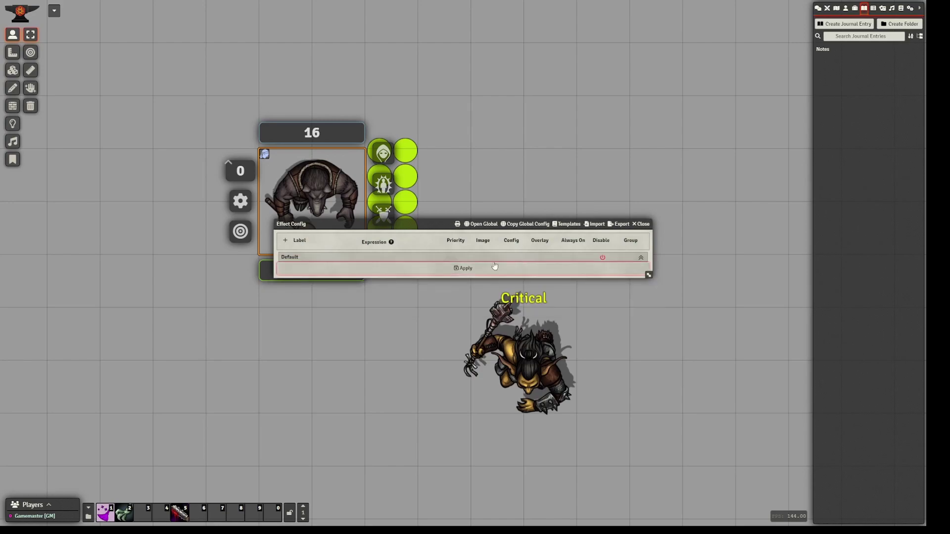
left_click(568, 224)
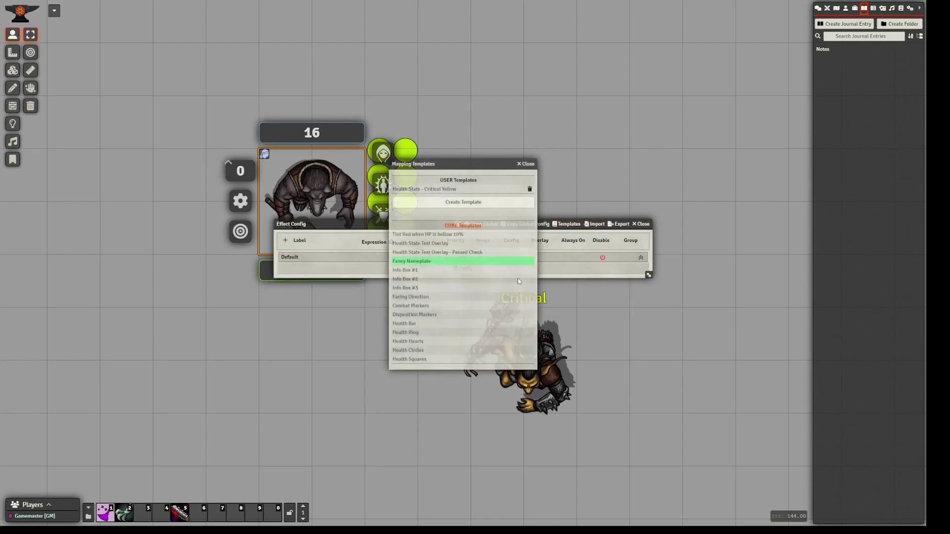
left_click(439, 359)
left_click(528, 165)
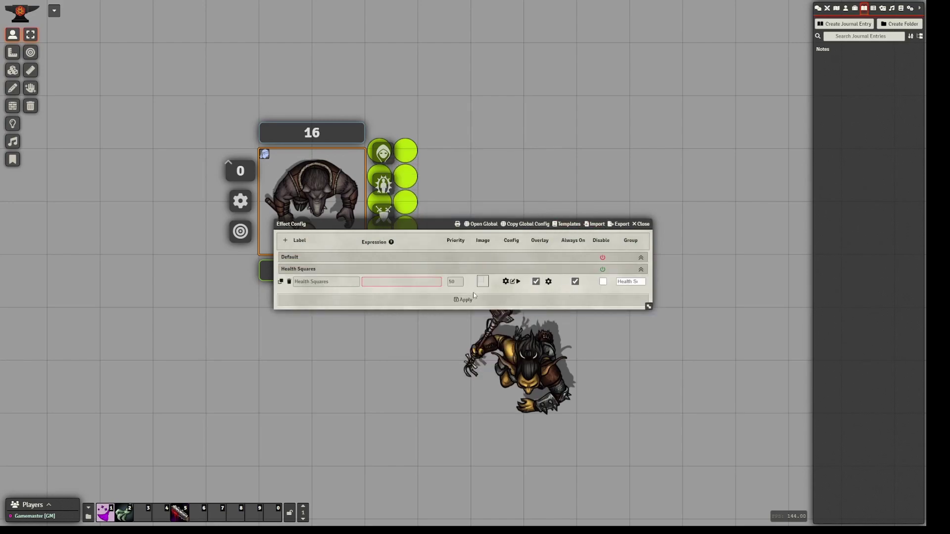
left_click(464, 300)
left_click(384, 319)
- Set the hammer-wielding token's hit points to 100 to test the health squares, and deselect the token
right_click(348, 225)
left_click(294, 270)
type("80")
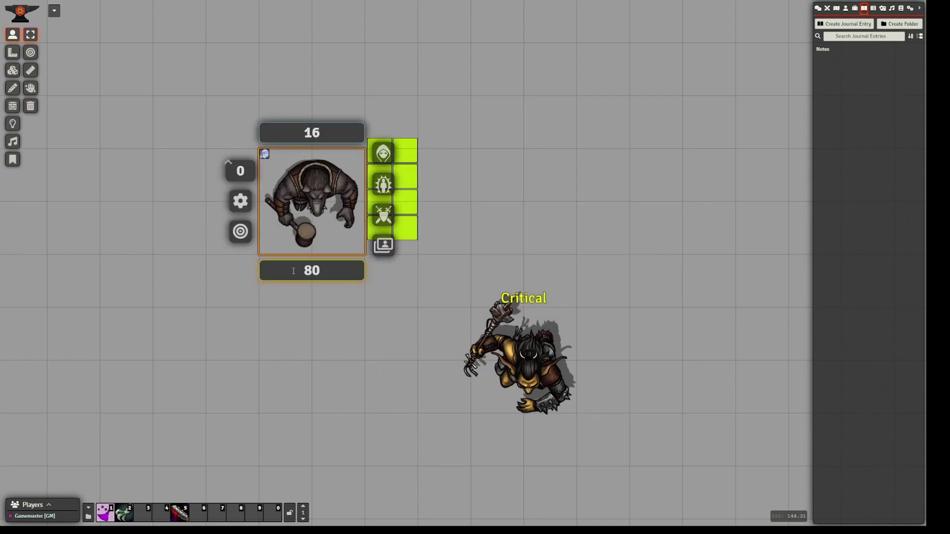
key("BackSpace")
key("BackSpace")
type("100")
key("Return")
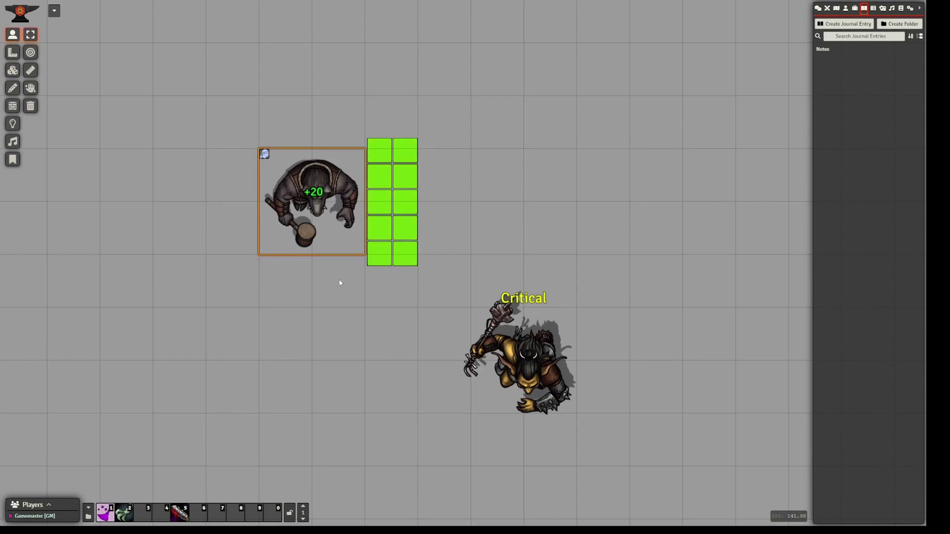
left_click(299, 299)
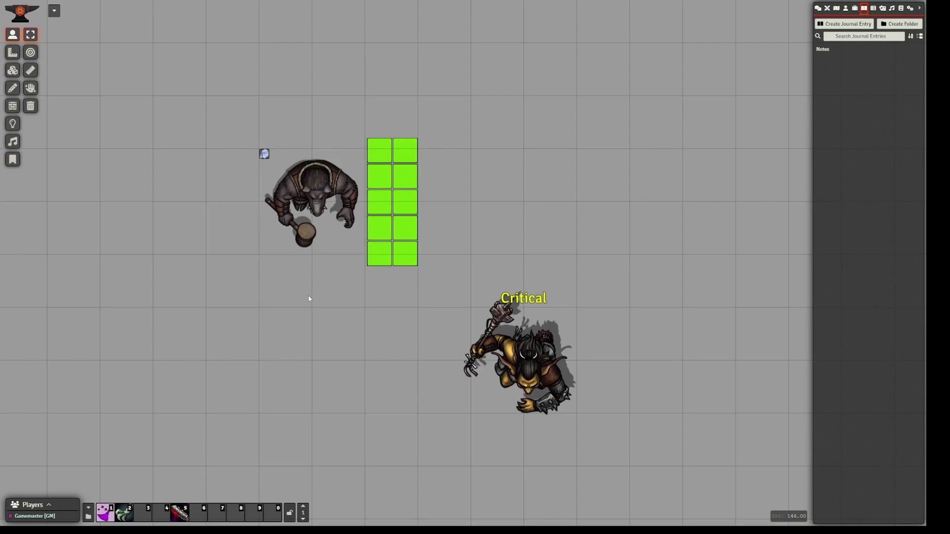
right_click(311, 207)
left_click(285, 298)
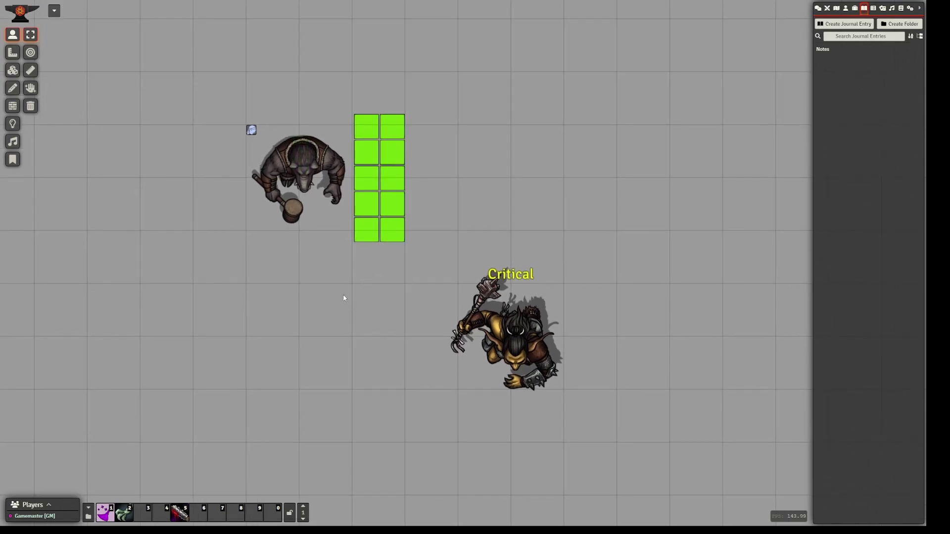
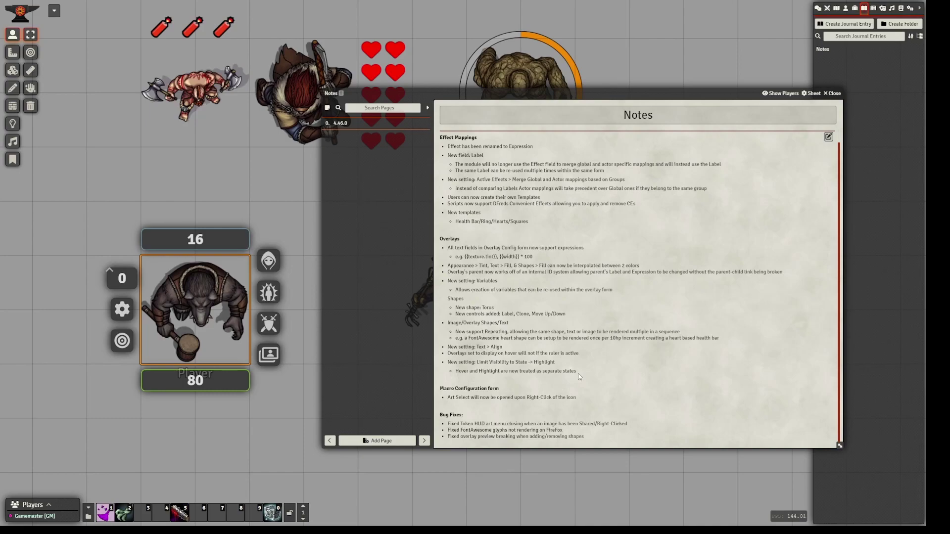
- Review the Overlays section of the 4.46.0 release notes and close the Notes journal
left_click_drag(584, 375, 439, 238)
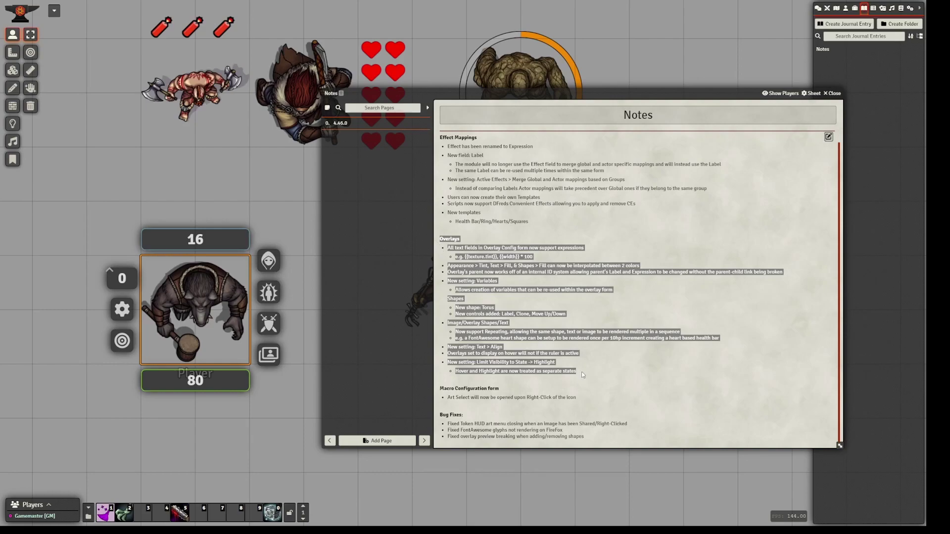
left_click(570, 411)
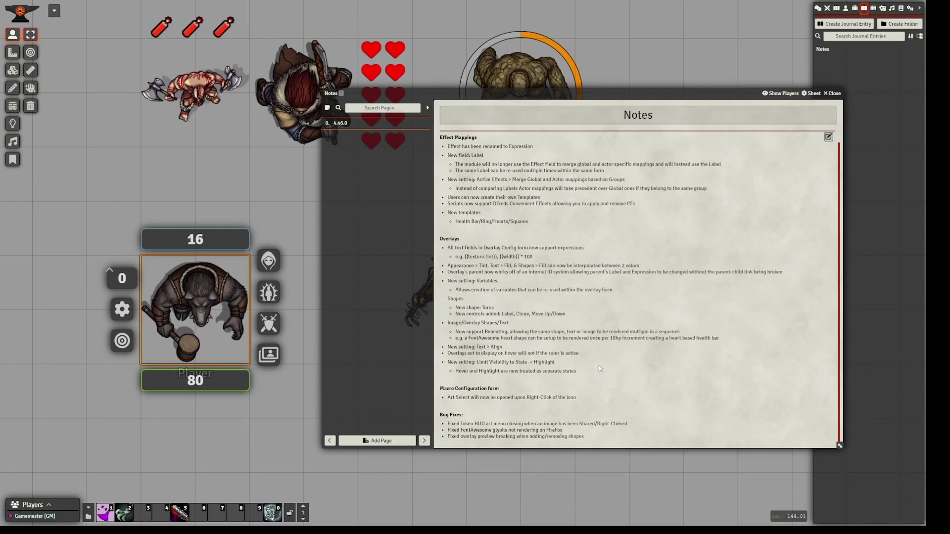
right_click(245, 439)
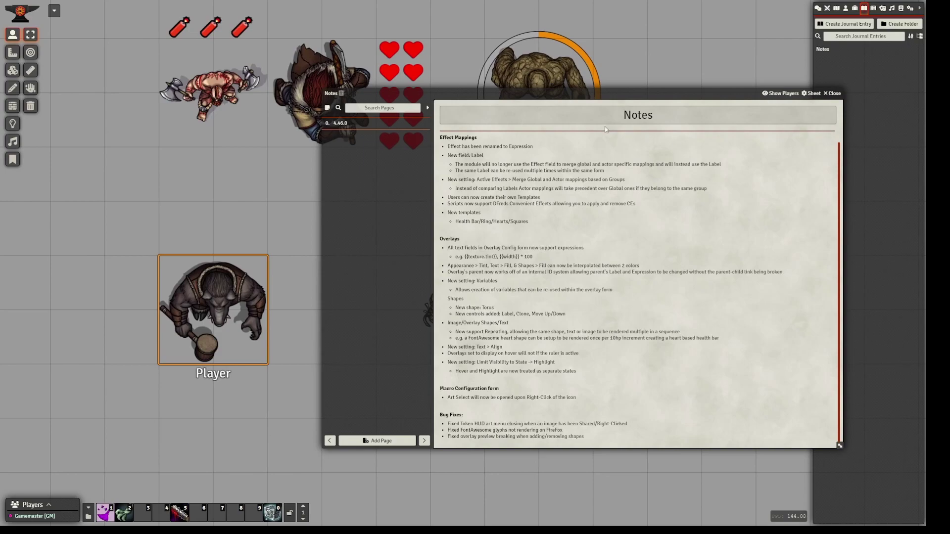
left_click(835, 93)
- Add an actor mapping labelled Square to the Player token, with Overlay and Always On enabled
right_click(277, 320)
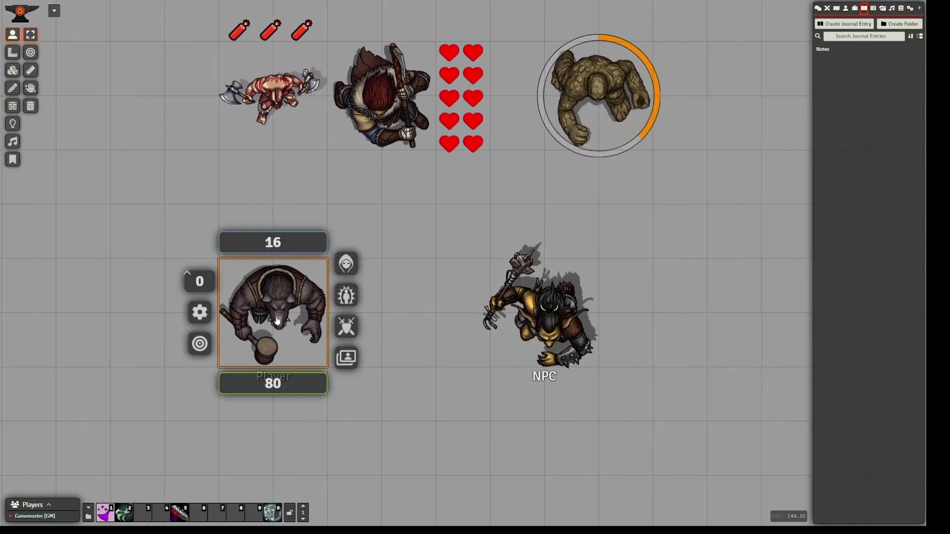
left_click(344, 294)
left_click(289, 258)
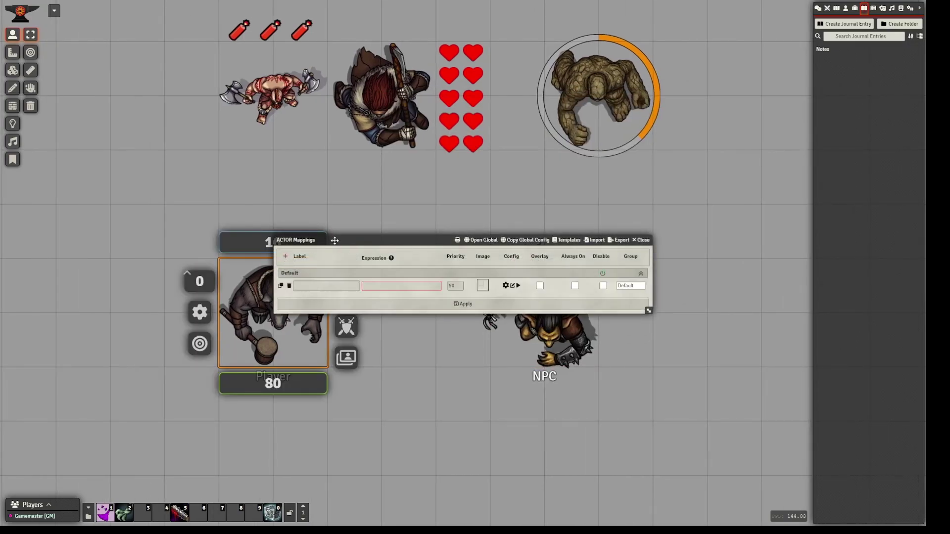
left_click(398, 293)
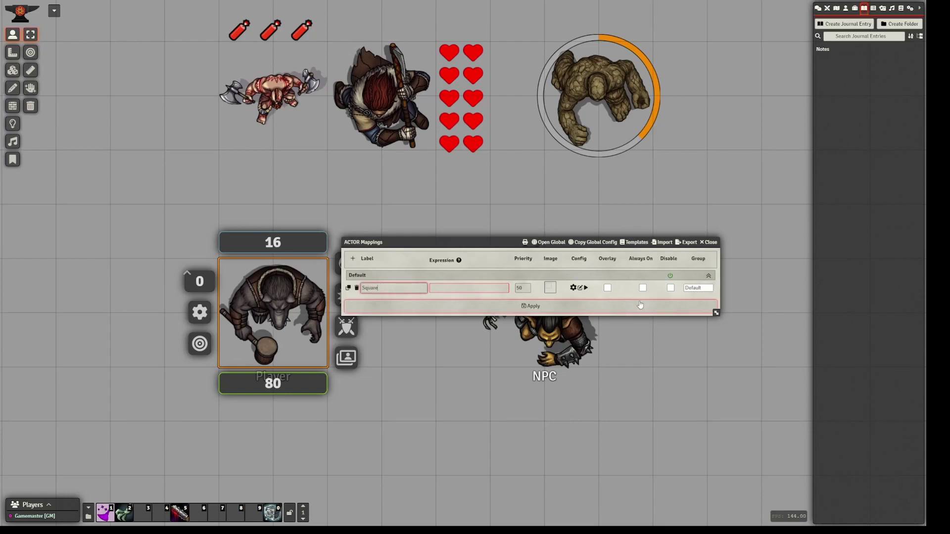
left_click(607, 288)
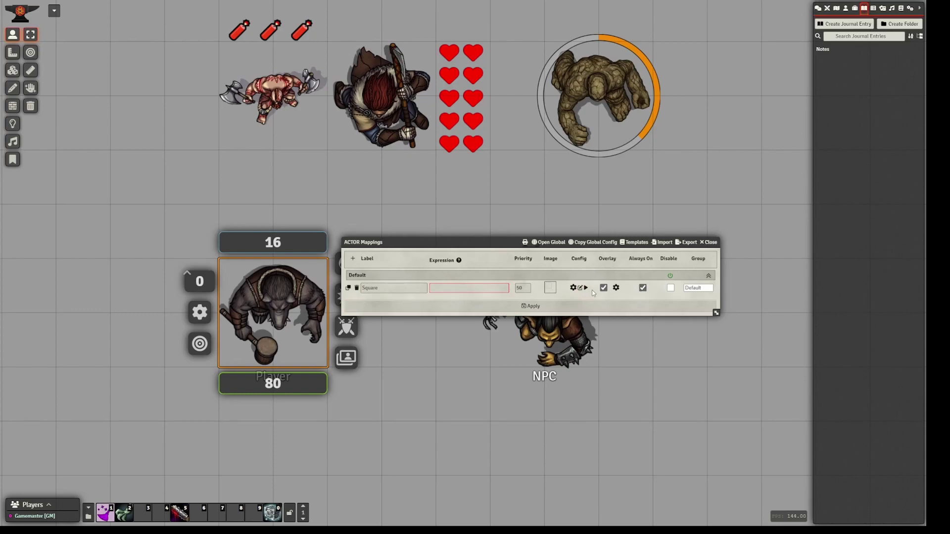
- Add a Rectangle shape to the Square mapping's overlay
left_click(616, 288)
left_click(543, 148)
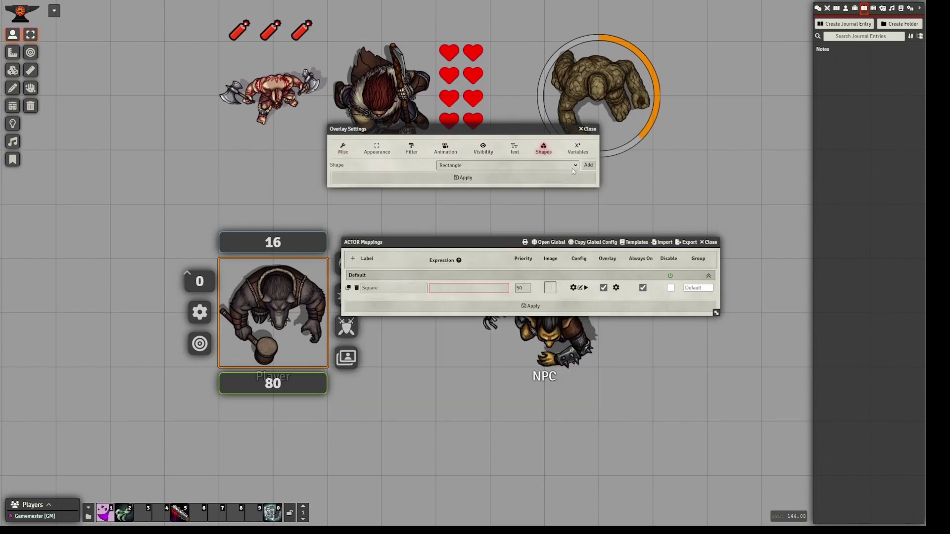
left_click(591, 169)
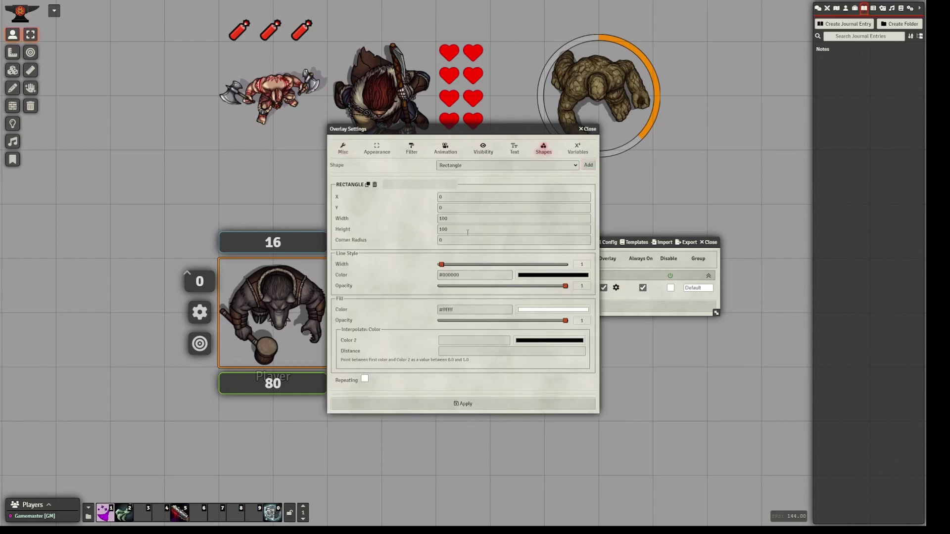
- Unlink the Square overlay's rotation, mirror image and scale from the token, and apply the overlay settings and the mapping
left_click(344, 148)
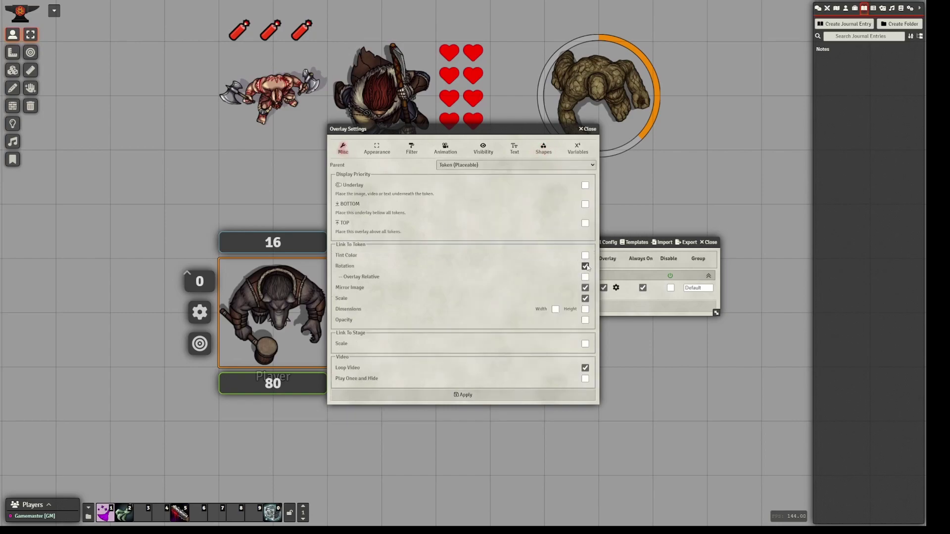
left_click(585, 287)
left_click(488, 394)
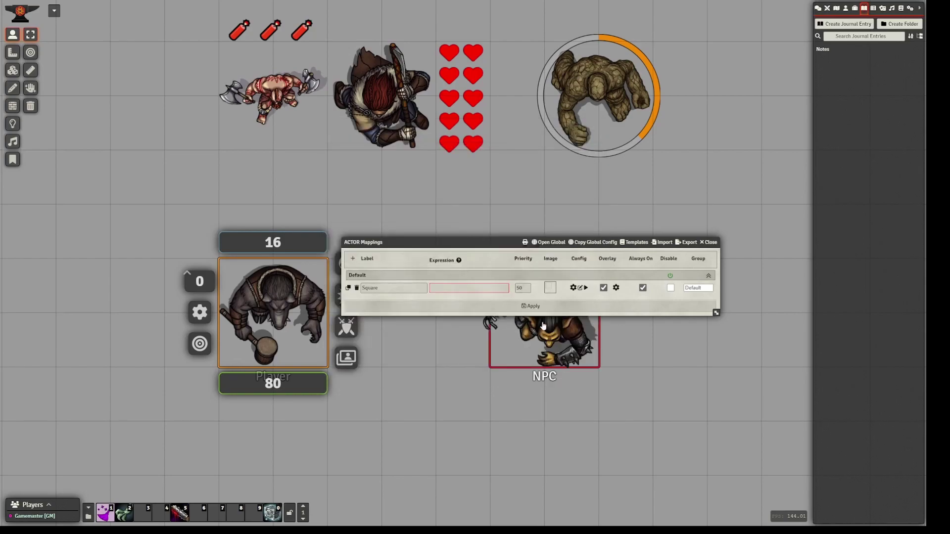
left_click(538, 307)
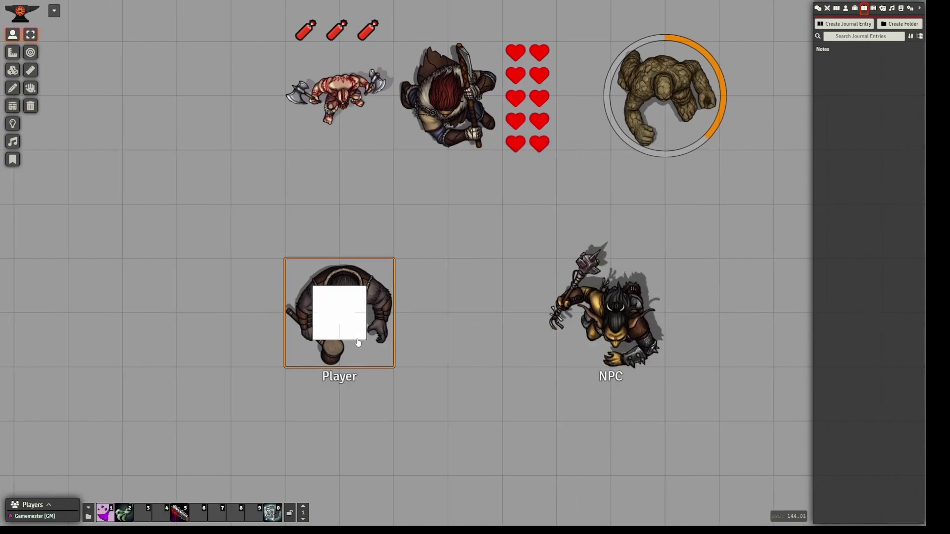
- Rotate the Player token to check how the unlinked square overlay behaves
mouse_move(358, 343)
left_mouse_down()
mouse_move(324, 360)
mouse_move(303, 342)
mouse_move(358, 342)
left_mouse_up()
scroll(333, 325, "down", 5)
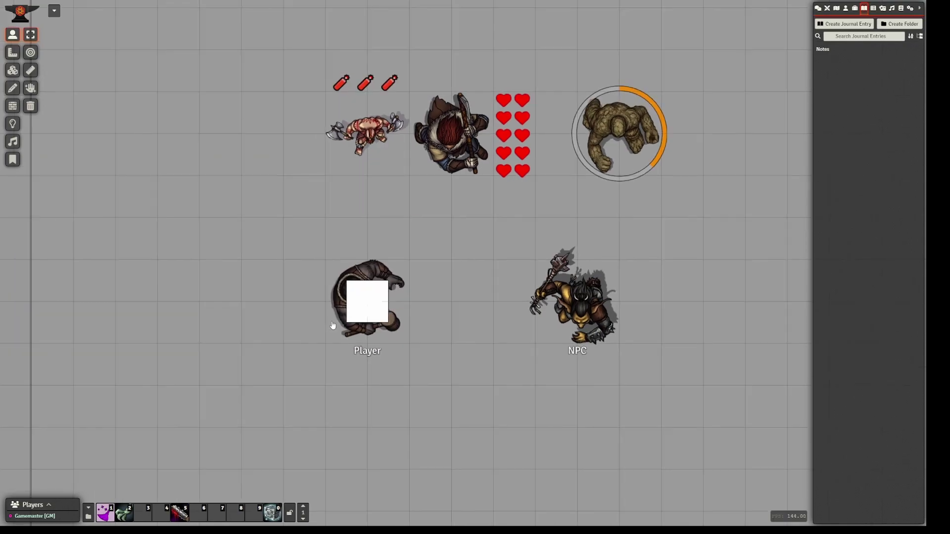
scroll(333, 325, "down", 2)
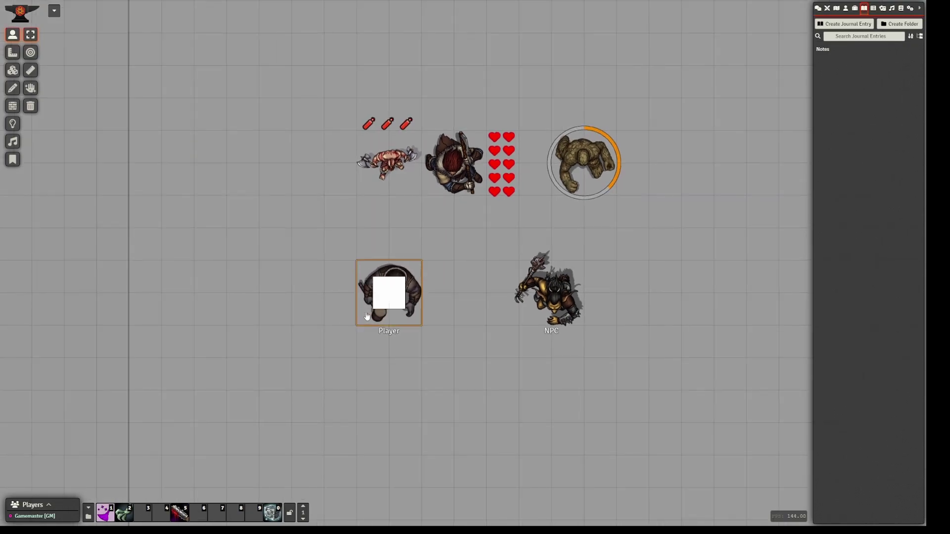
scroll(389, 337, "up", 5)
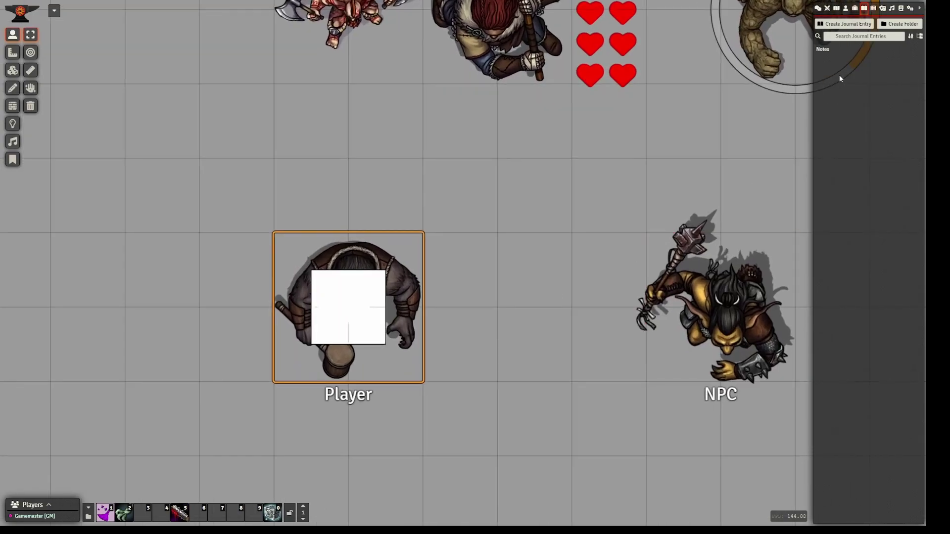
- Reopen the Notes journal to check which overlay change to demonstrate, and close it
left_click(823, 50)
left_click_drag(546, 465, 437, 470)
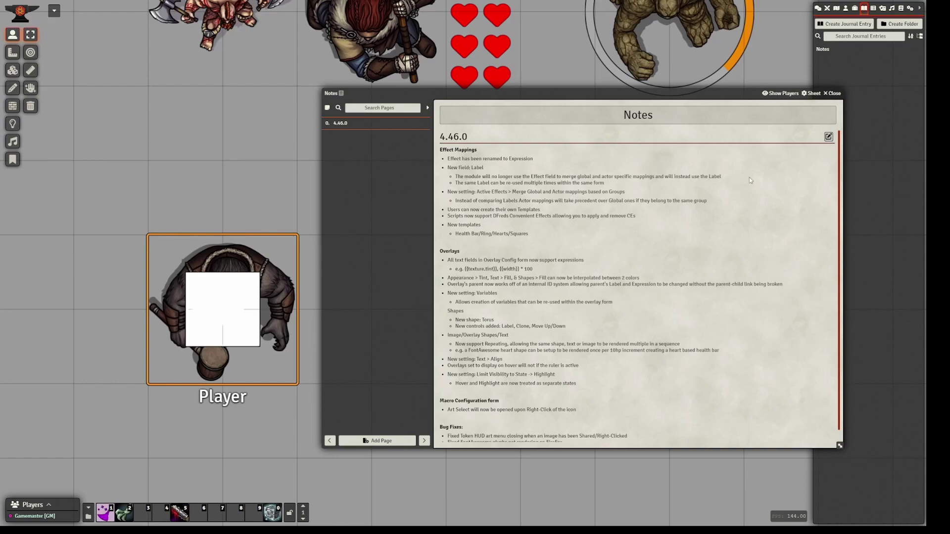
left_click(834, 93)
- Reopen the Square mapping's overlay settings and inspect the rectangle's width, height and corner radius fields
right_click(282, 297)
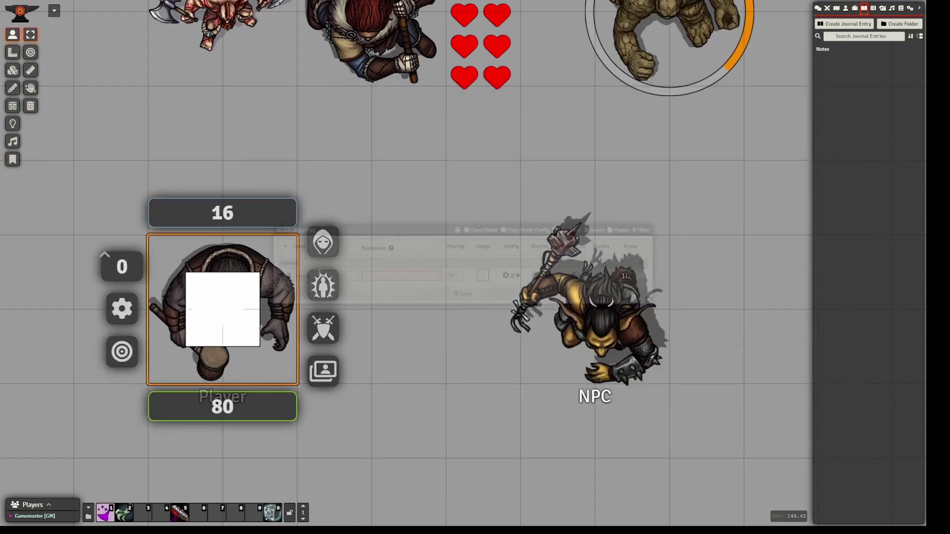
right_click(322, 373)
left_click(549, 276)
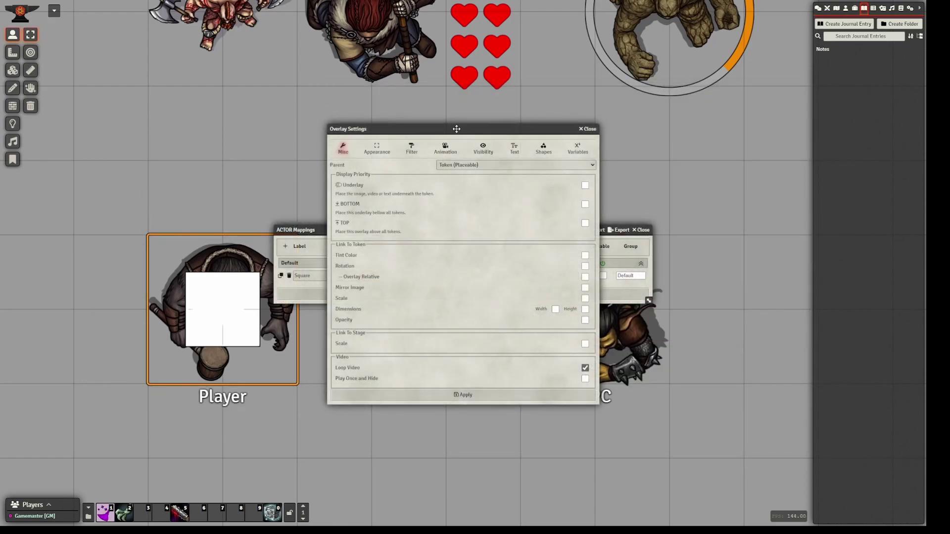
left_click(543, 149)
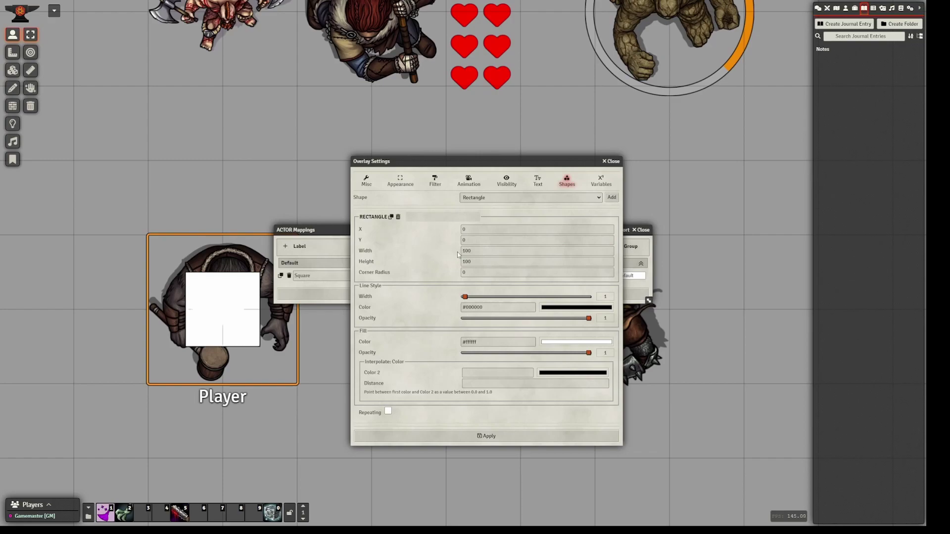
left_click(477, 258)
left_click(477, 271)
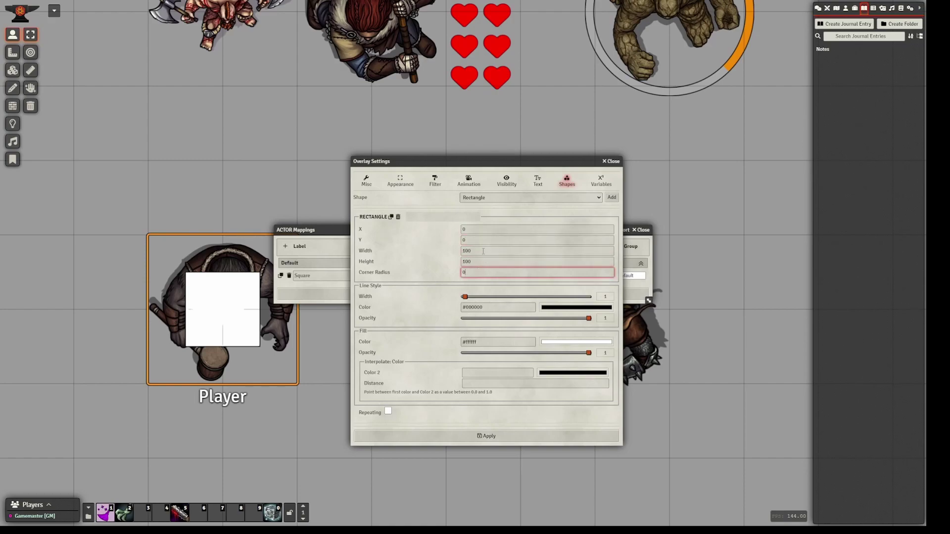
- Examine the overlay's text colour and distance fields and its image path field, and return to the rectangle's shape settings
left_click(538, 180)
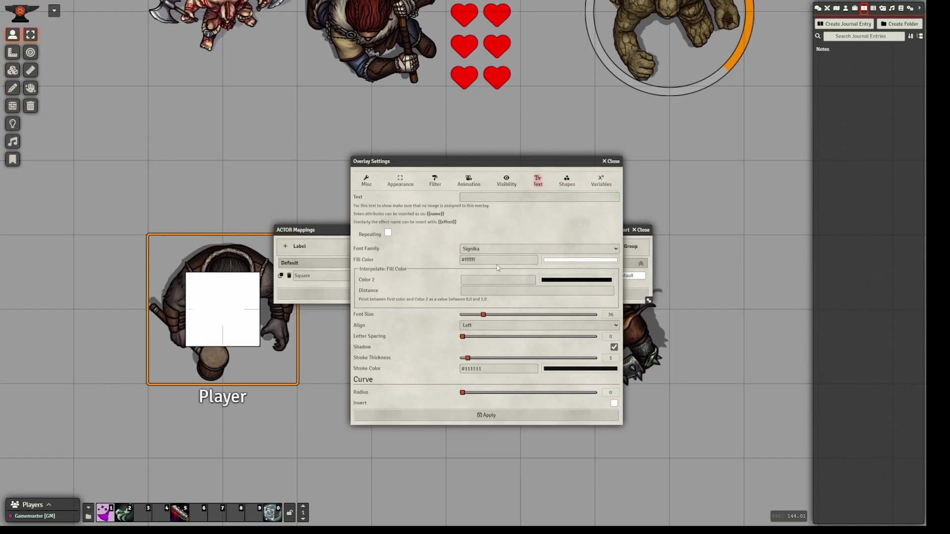
left_click(485, 281)
left_click(483, 290)
left_click(400, 181)
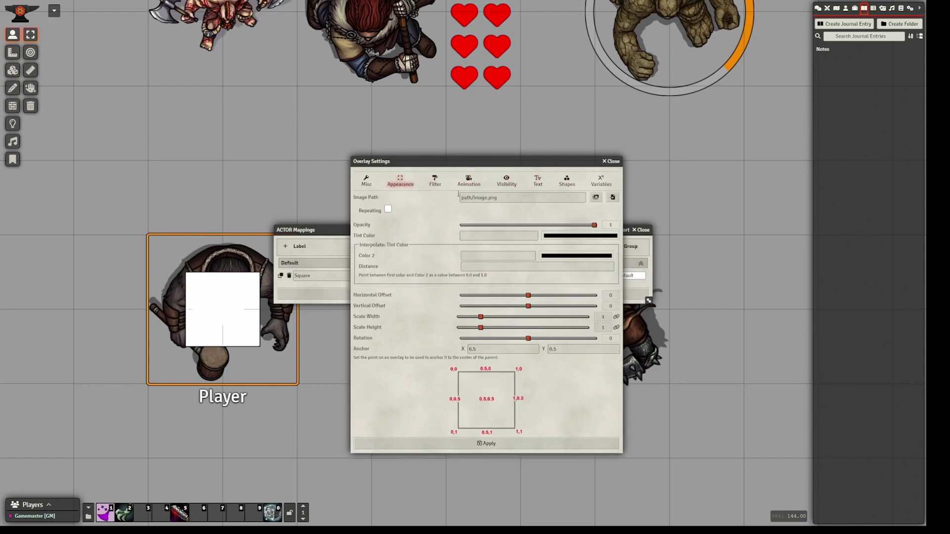
left_click(489, 200)
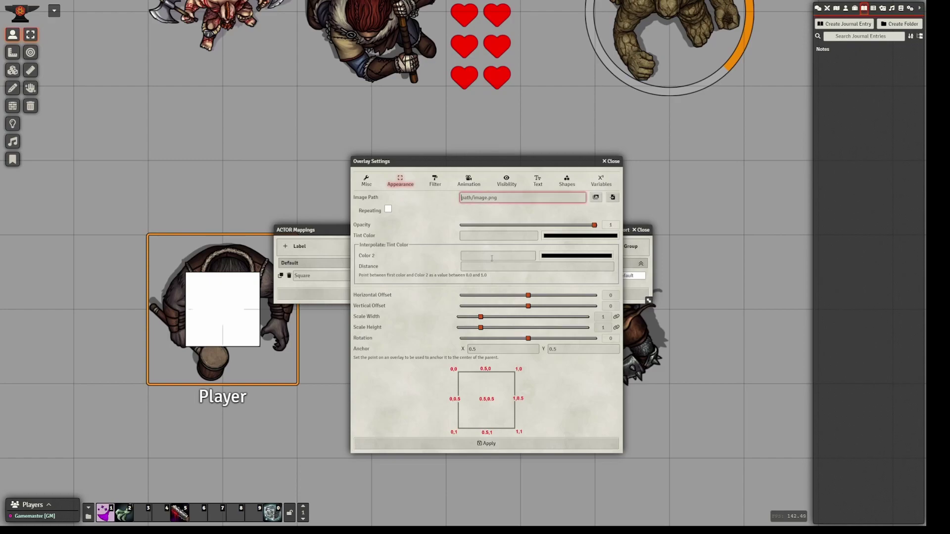
left_click(539, 188)
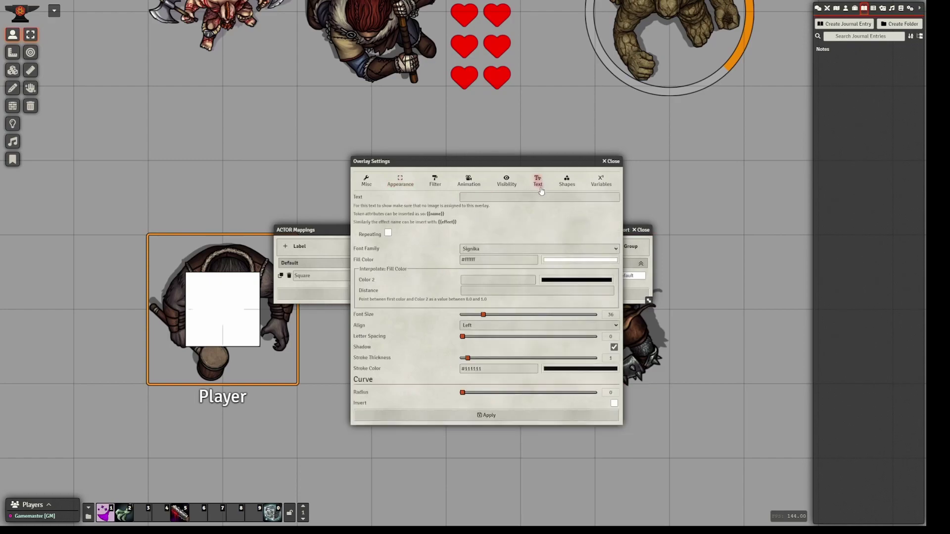
left_click(567, 187)
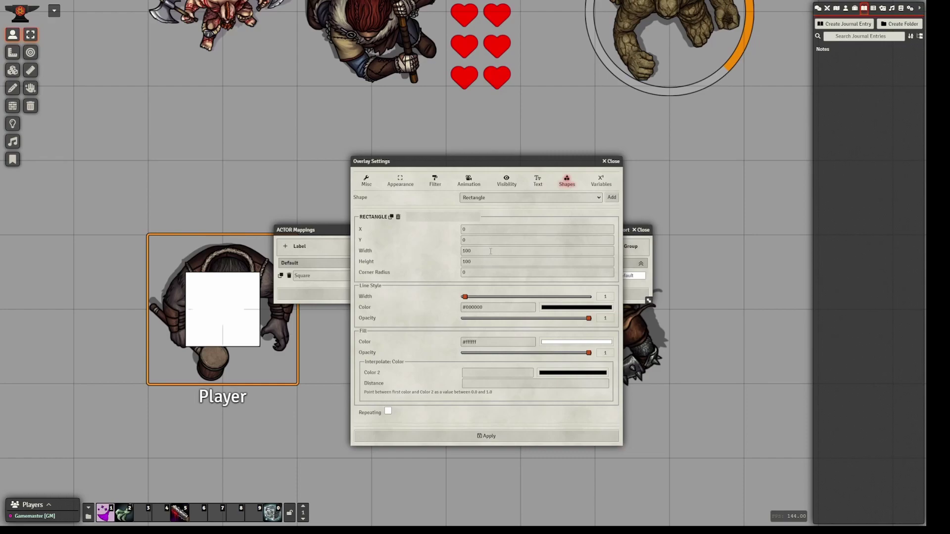
- Move the overlay settings window aside and set the rectangle's width to the expression {{object.w}}
left_click_drag(418, 161, 432, 167)
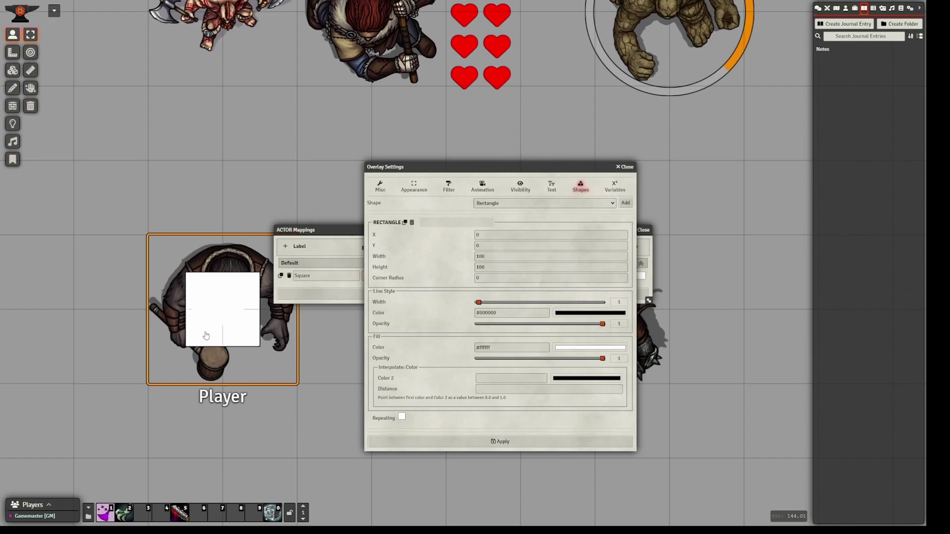
left_click(514, 258)
key("BackSpace")
type("{")
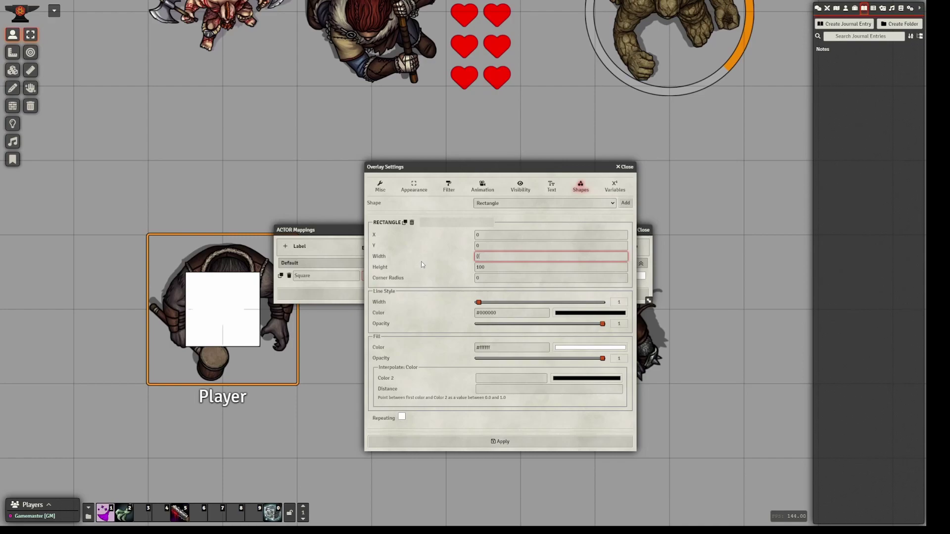
type("{object.w}}")
left_click(467, 270)
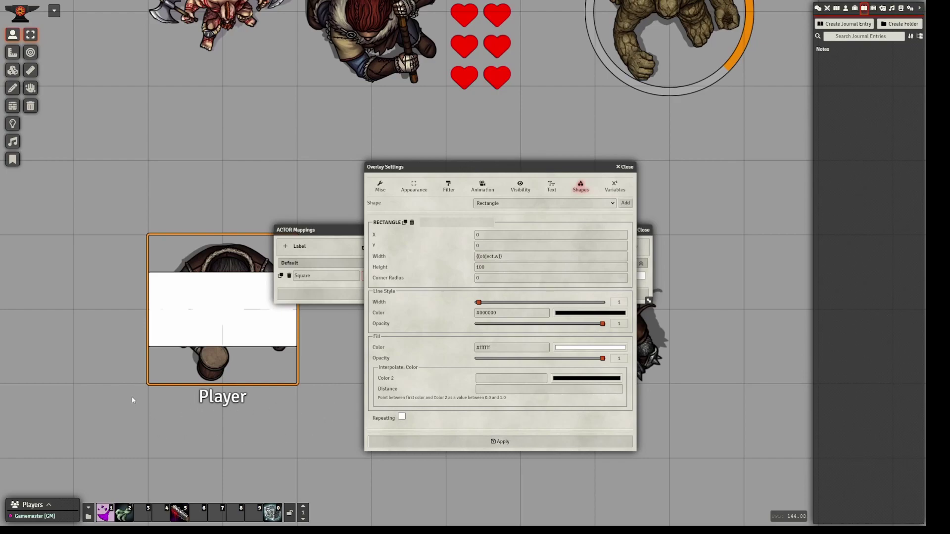
- Set the rectangle's height to the expression {{object.h}} so that it follows the token's height
left_click(465, 273)
key("BackSpace")
key("BackSpace")
key("BackSpace")
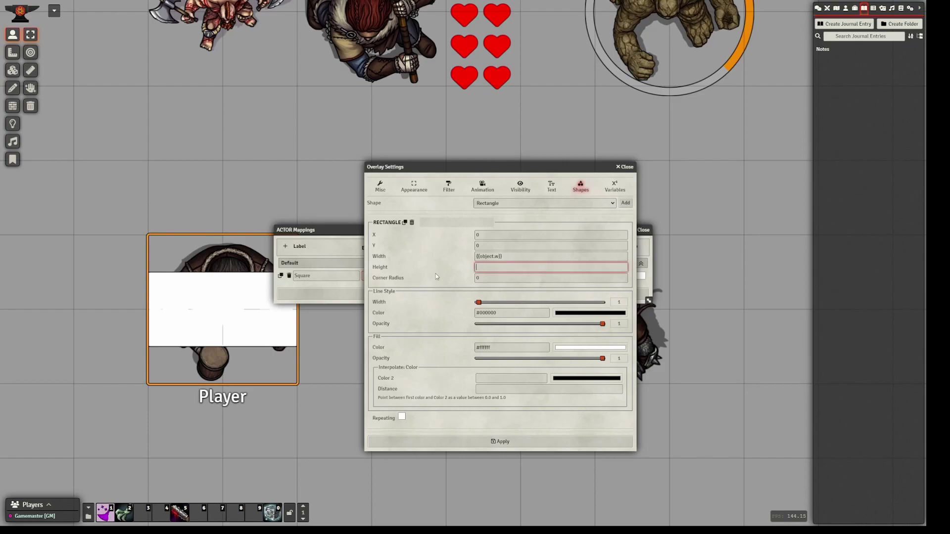
type("{{object.h}}")
key("Return")
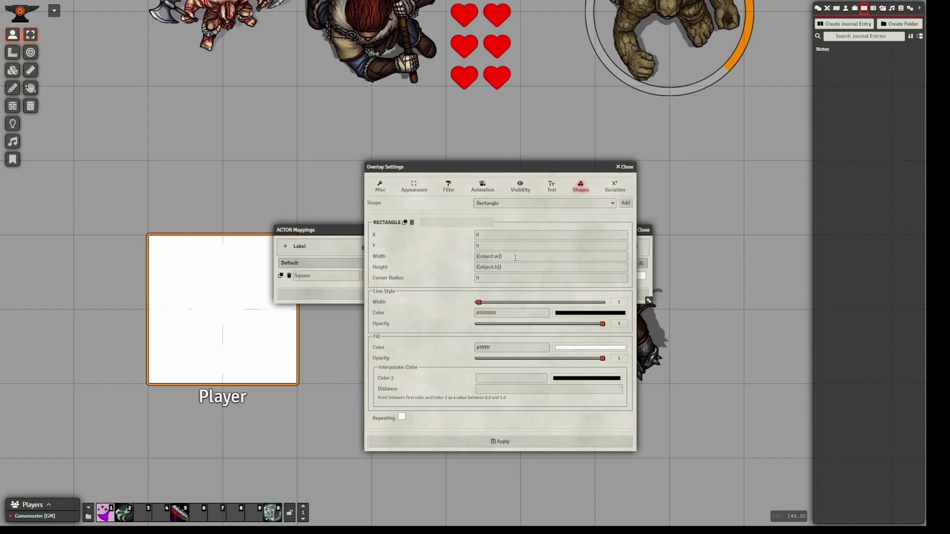
- Change the rectangle's width expression to {{object.w}} / 2 to demonstrate arithmetic in the field
left_click(521, 255)
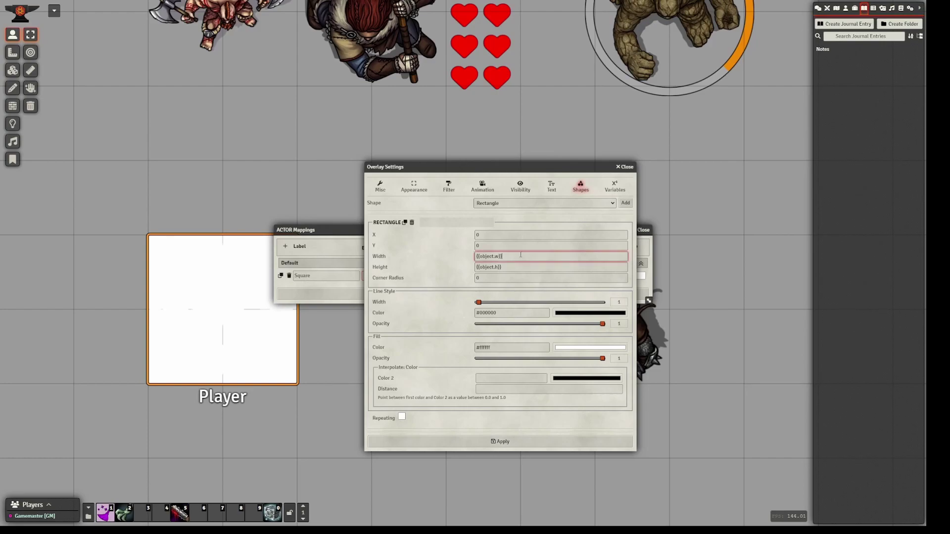
type("/ 2")
left_click(426, 276)
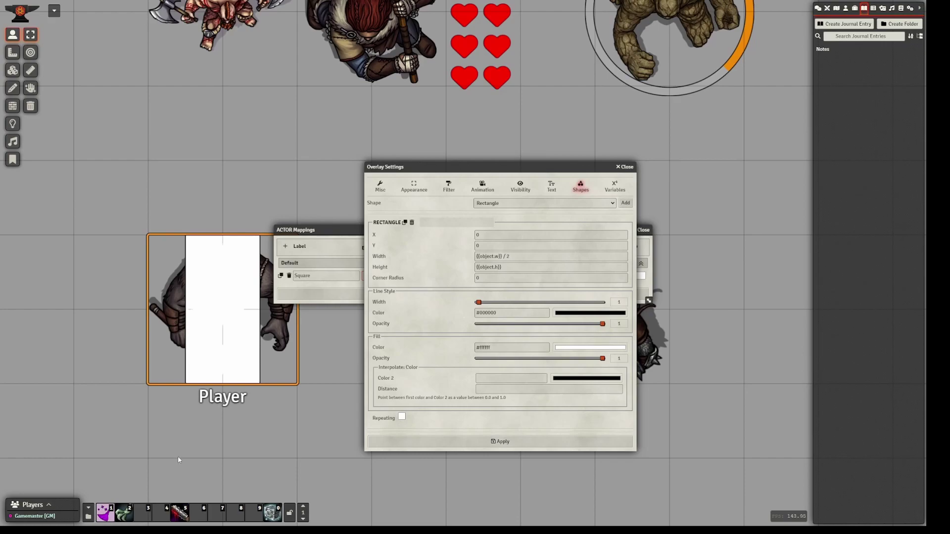
- Set the rectangle's width expression to {{object.w}} * 0.1
left_click(517, 256)
key("BackSpace")
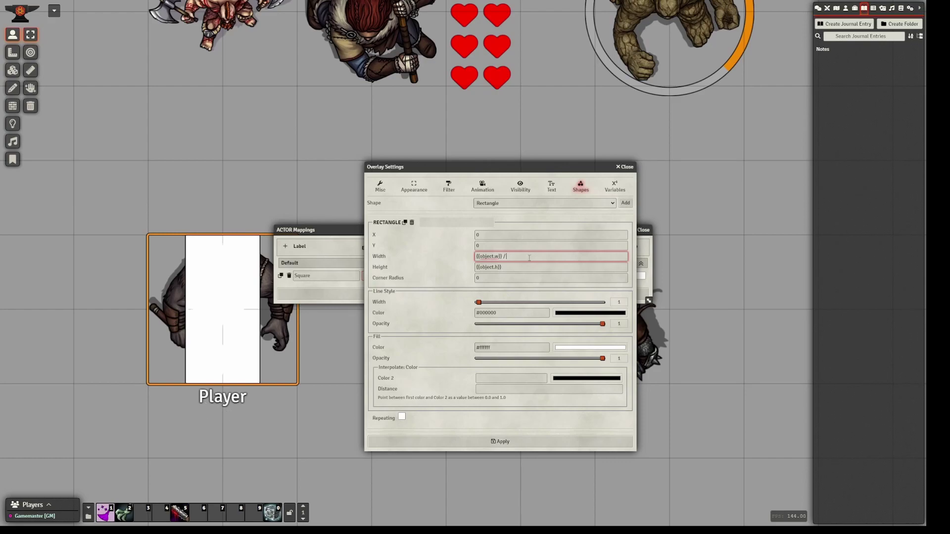
type("* 0.1")
left_click(444, 263)
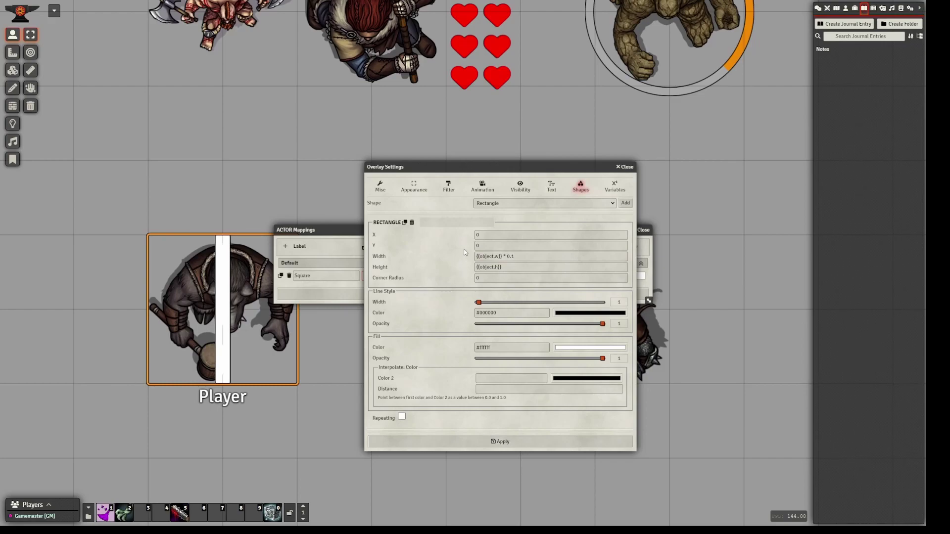
- Set the overlay's anchor to 0 for both X and Y in its appearance settings
left_click(423, 197)
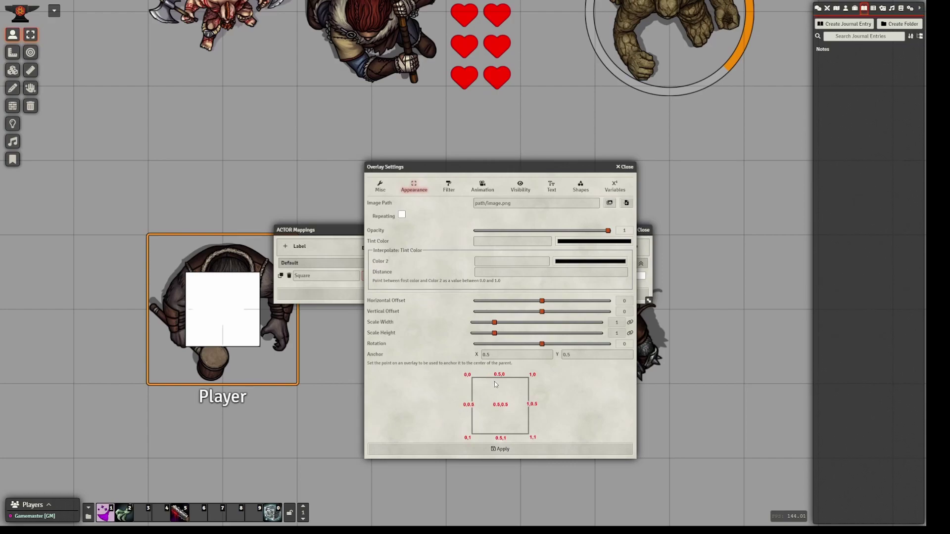
key("Tab")
type("0")
key("Tab")
type("0")
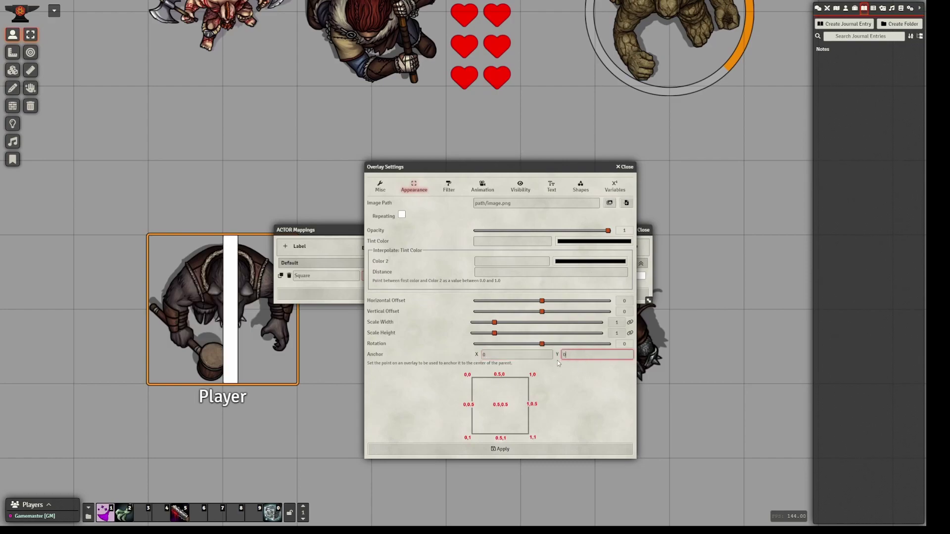
left_click(573, 370)
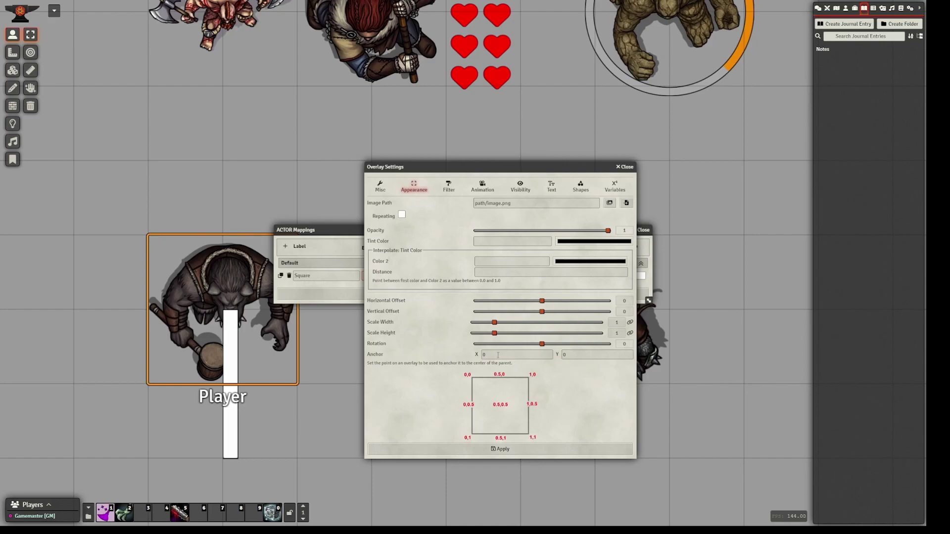
- Set the overlay's horizontal offset to 0.5
left_click_drag(542, 301, 544, 305)
key("Right")
key("Right")
key("Right")
key("Right")
key("Right")
key("Right")
key("Right")
key("Right")
key("Right")
key("Right")
key("Right")
key("Right")
key("Right")
key("Right")
key("Right")
key("Right")
key("Right")
key("Right")
key("Right")
key("Right")
key("Right")
- Set the overlay's vertical offset to 0.5 and apply both the overlay settings and the actor mappings
left_click(542, 312)
key("Right")
key("Right")
key("Right")
key("Right")
key("Right")
key("Right")
key("Right")
key("Right")
key("Right")
key("Right")
key("Right")
key("Right")
key("Right")
key("Right")
key("Right")
key("Right")
key("Right")
key("Right")
key("Right")
key("Right")
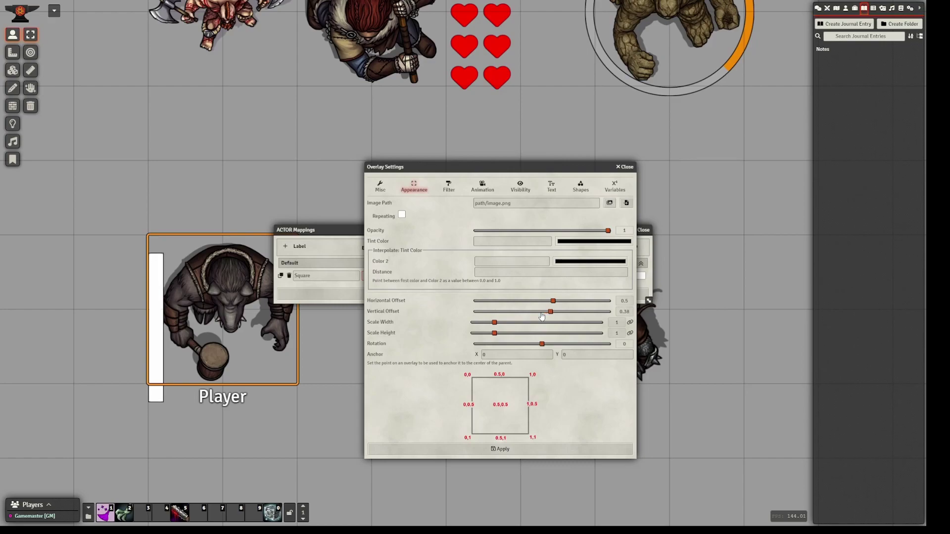
key("Right")
key("Right")
key("Right")
key("Right")
key("Right")
key("Right")
key("Right")
key("Right")
key("Right")
key("Right")
key("Right")
key("Right")
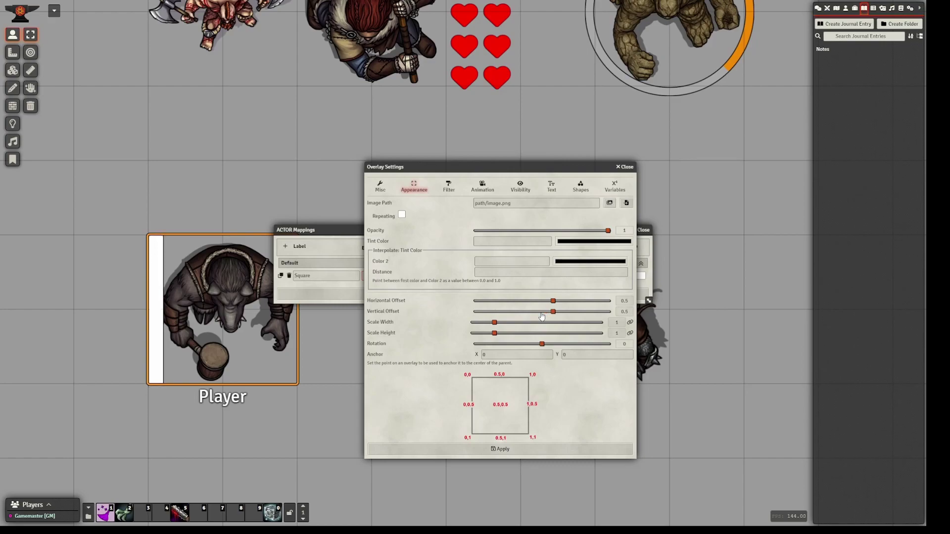
left_click(507, 450)
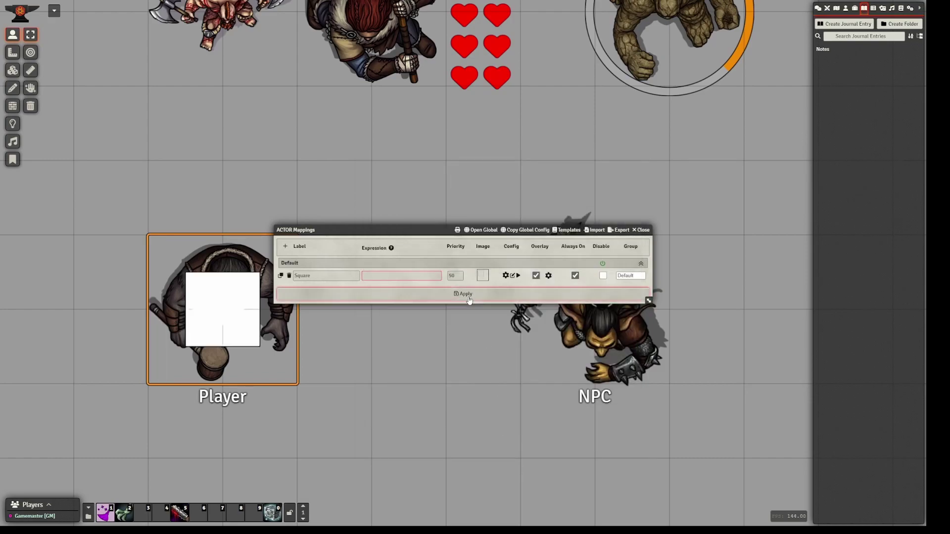
left_click(468, 295)
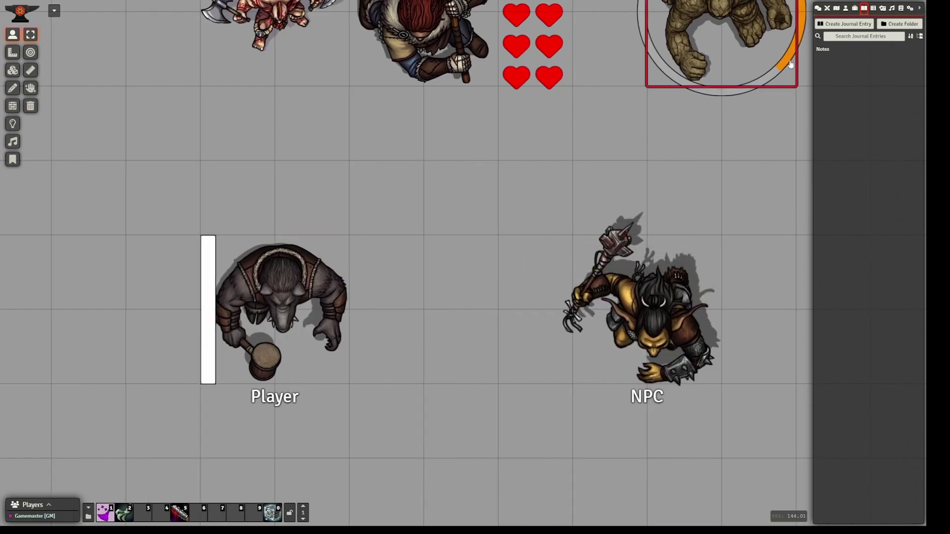
- Reopen the Notes journal to check the next overlay change about interpolating between two colors, and close it
left_click(823, 50)
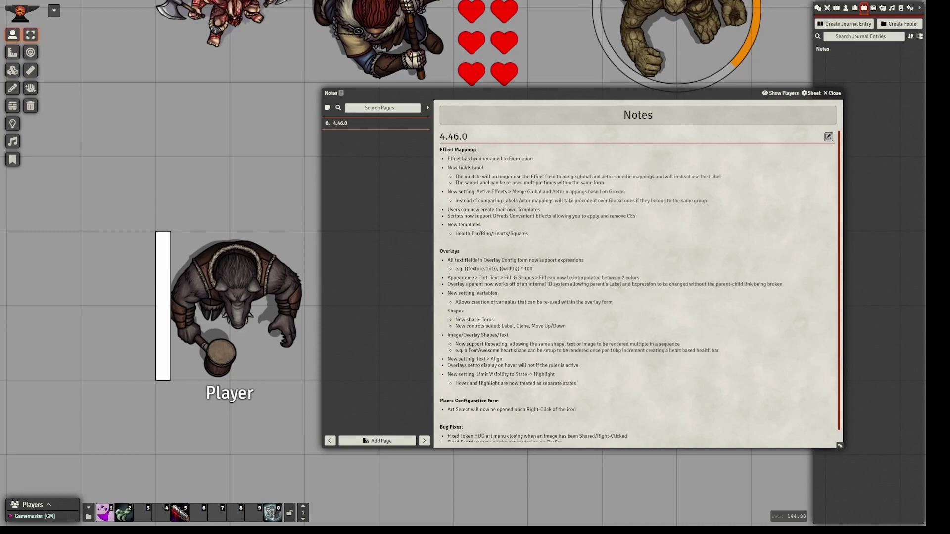
left_click(831, 93)
key("Right")
- Open the NPC token's resource configuration, turn on the display of its attribute bar and update the token
double_click(497, 317)
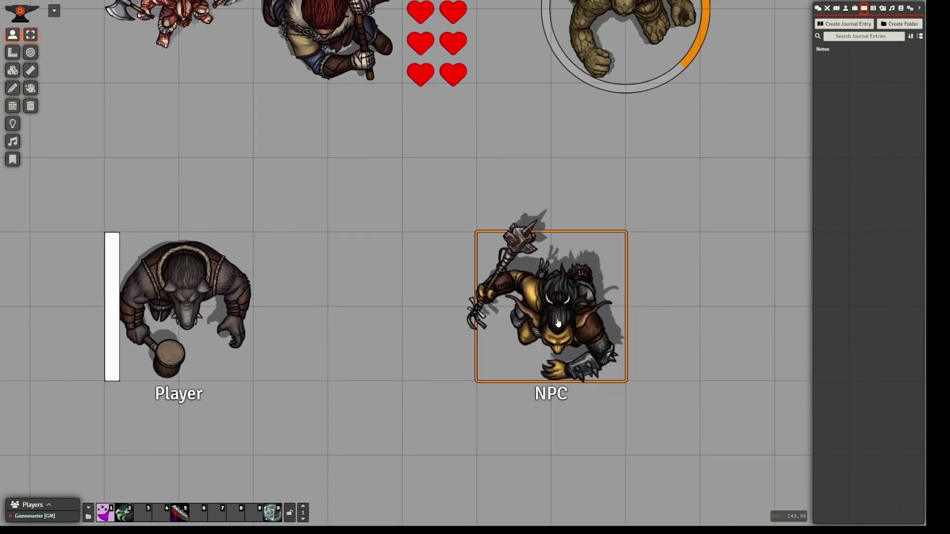
left_click(500, 232)
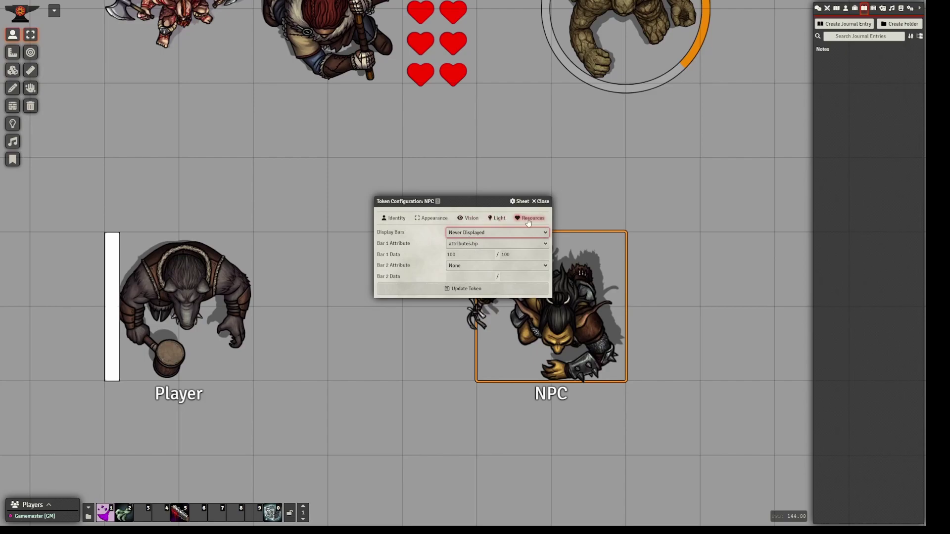
left_click(485, 233)
left_click(469, 268)
left_click(454, 288)
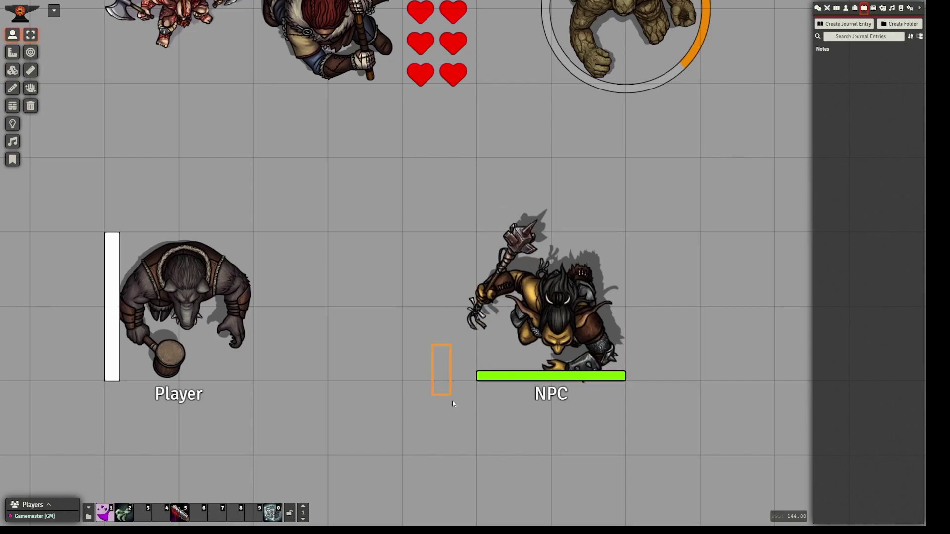
- Lower the NPC token's hit points to 50 and to 25 to demonstrate the bar's color change
left_click_drag(451, 398, 432, 387)
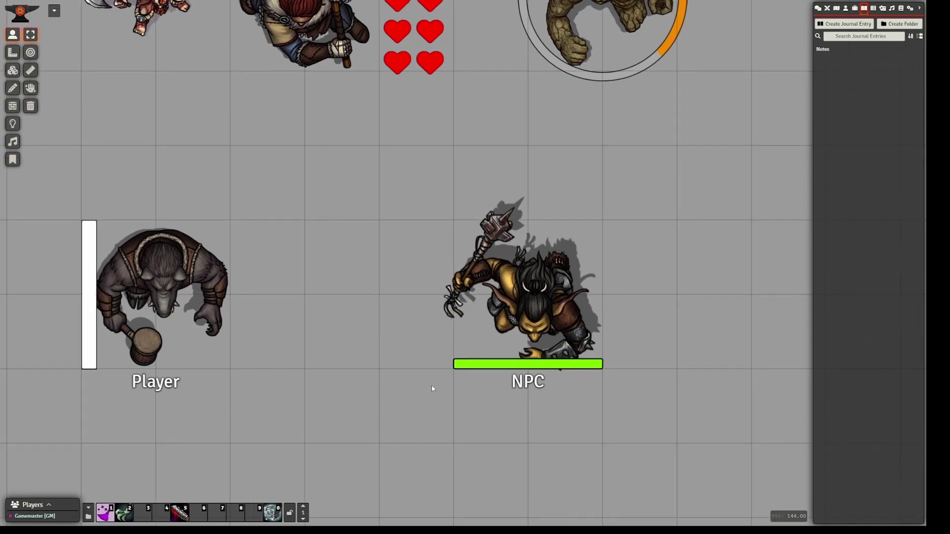
right_click(497, 348)
left_click(490, 393)
type("50")
key("Return")
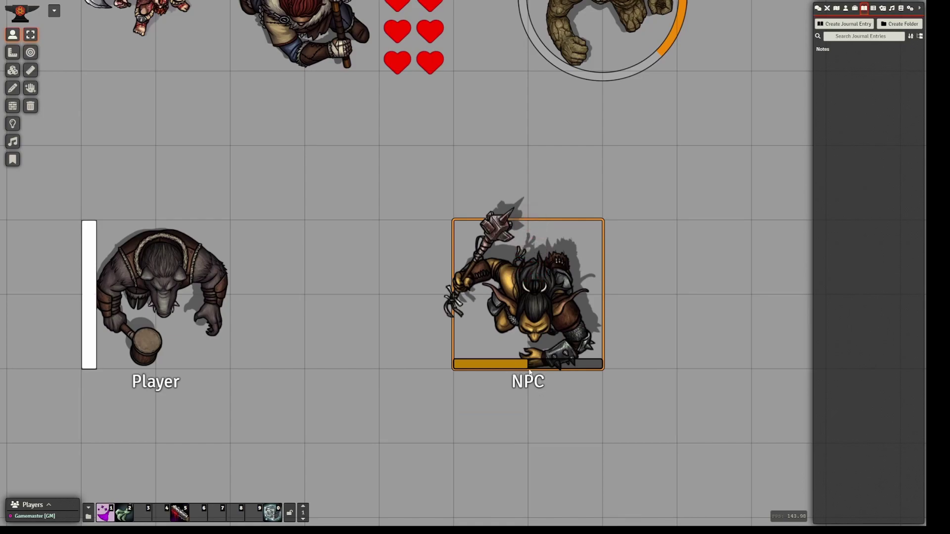
right_click(497, 350)
left_click(505, 393)
type("25")
key("Return")
- Drop the NPC token's hit points to 0, raise them to 11, and deselect the token
right_click(495, 354)
left_click(493, 398)
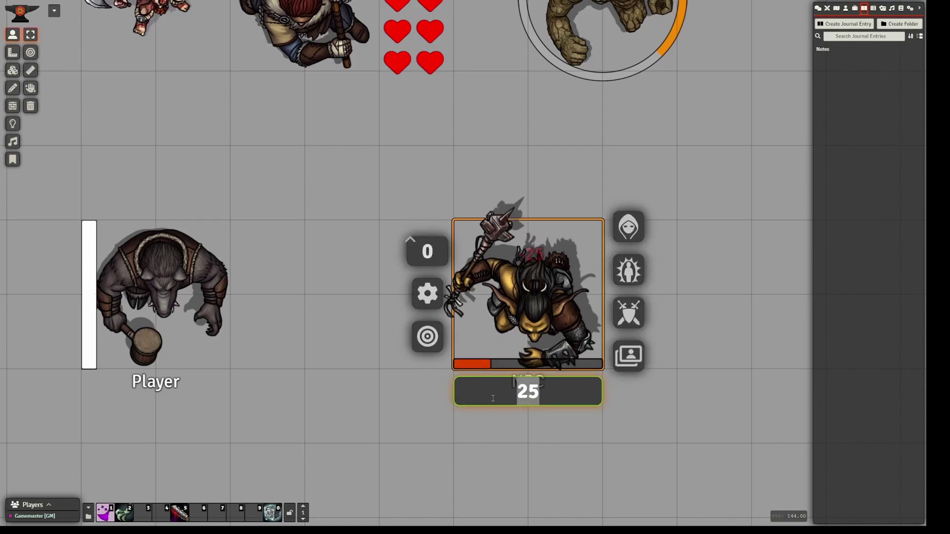
type("0")
key("Return")
right_click(511, 363)
left_click(462, 391)
type("11")
key("Return")
left_click(459, 400)
key("Left")
key("Tab")
- Reopen the shape settings of the Player's Square overlay and set the rectangle fill's interpolation Color 2 to #212121
right_click(309, 316)
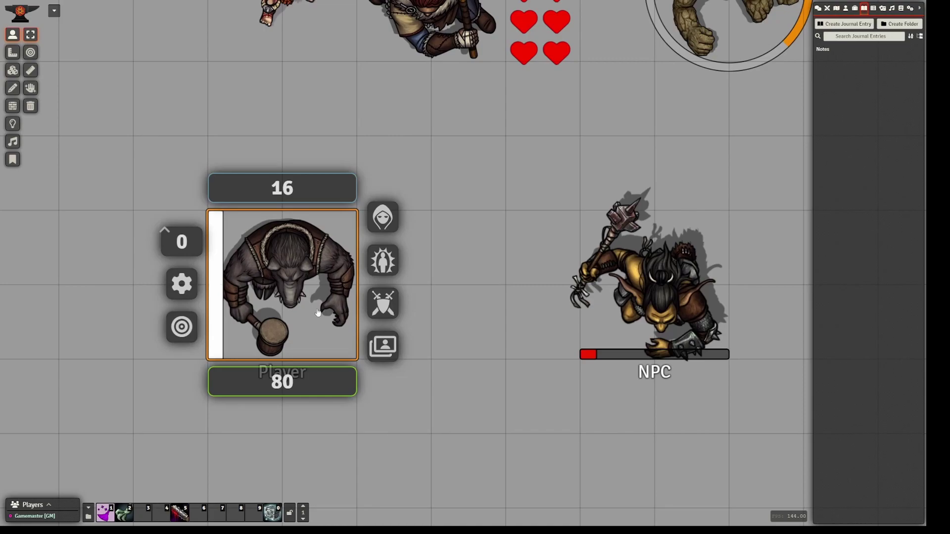
left_click(383, 260)
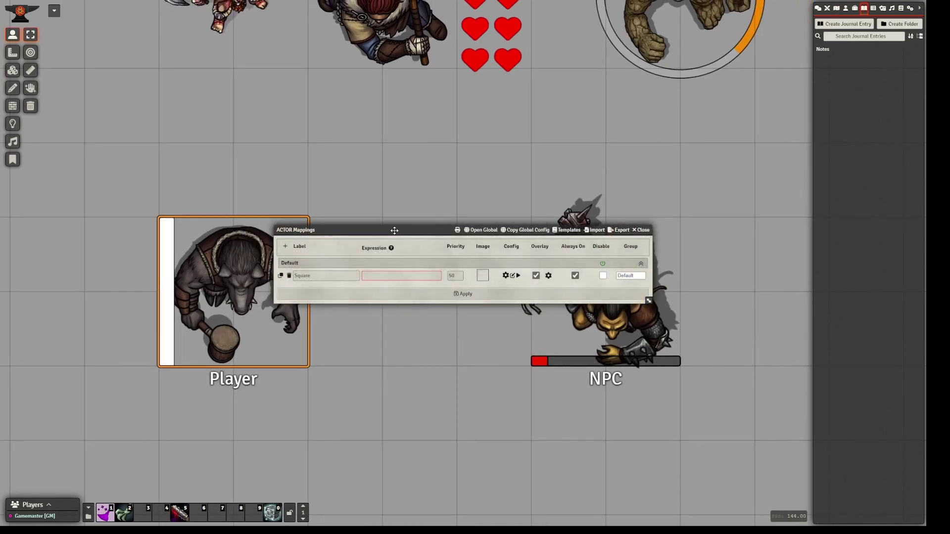
left_click_drag(394, 231, 461, 216)
left_click(615, 262)
left_click_drag(473, 123, 542, 129)
left_click(564, 151)
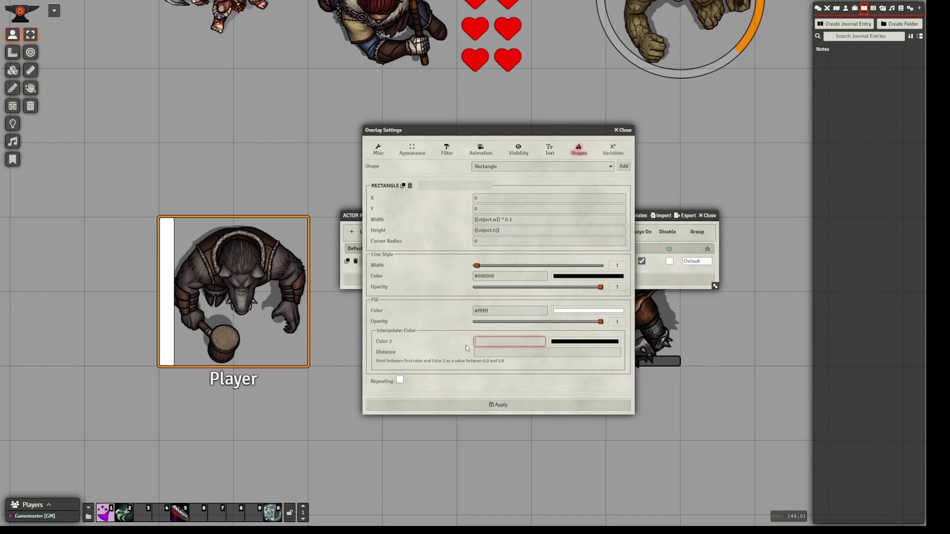
left_click(573, 377)
left_click(451, 344)
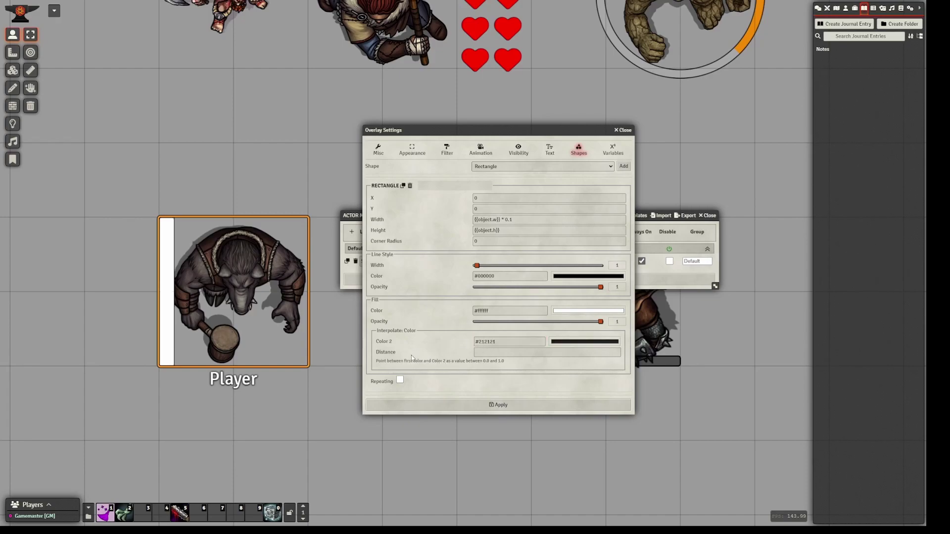
- Try interpolation distances of 0.5, 0.8, 0.9 and 1 for the rectangle's fill color
key("Tab")
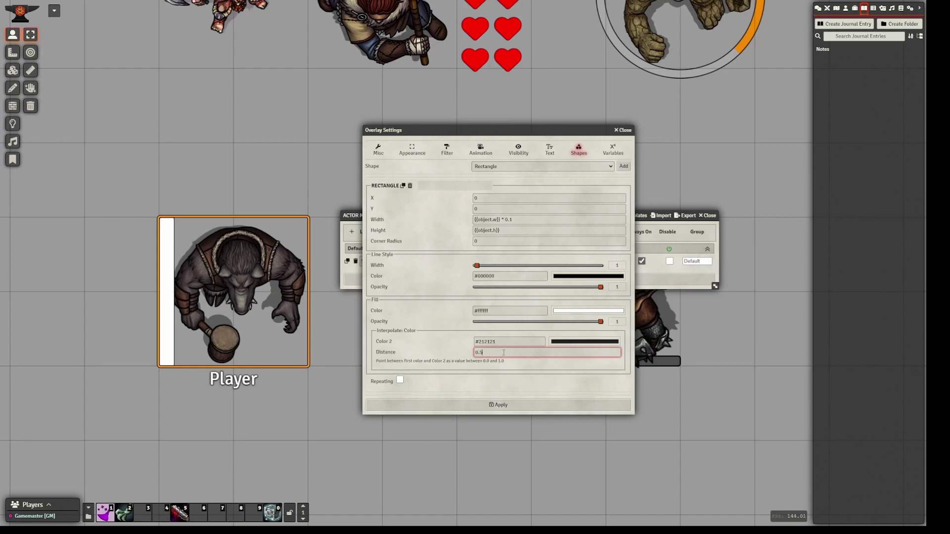
type("0.5")
key("Tab")
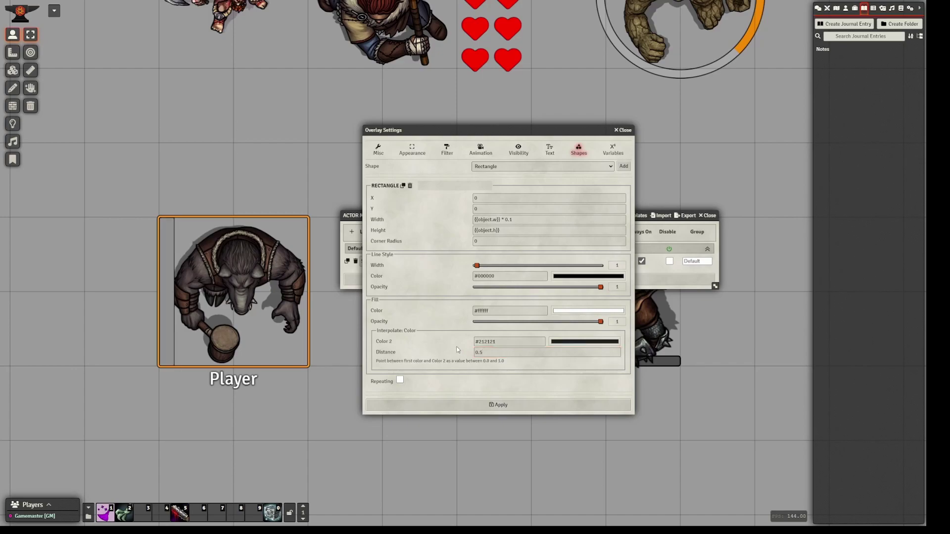
key("shift+Tab")
type("0.8")
key("Tab")
key("shift+Tab")
type("0.")
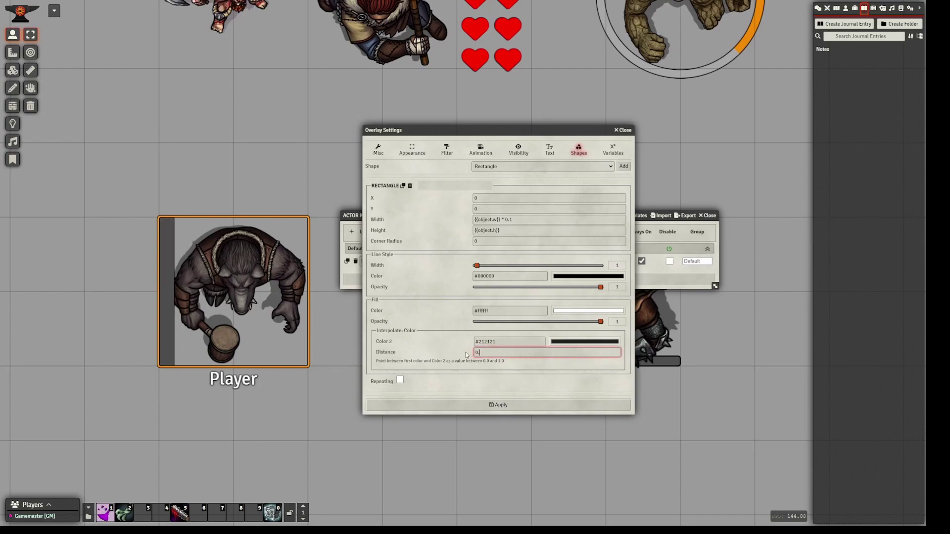
key("Tab")
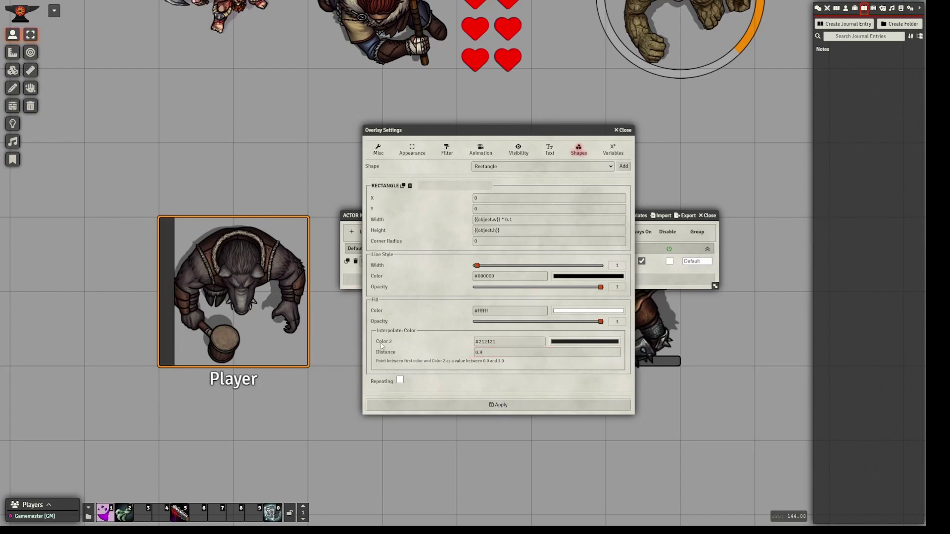
key("shift+Tab")
type("1")
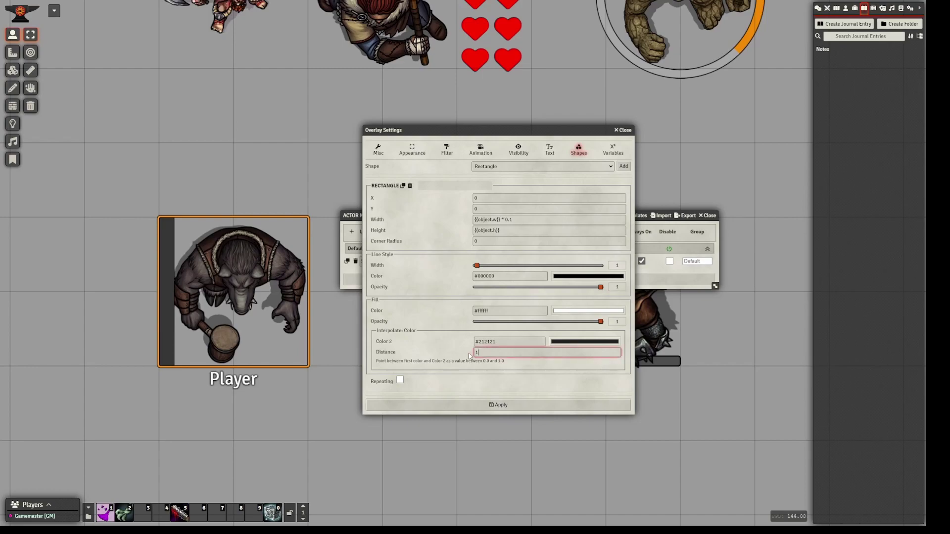
key("Tab")
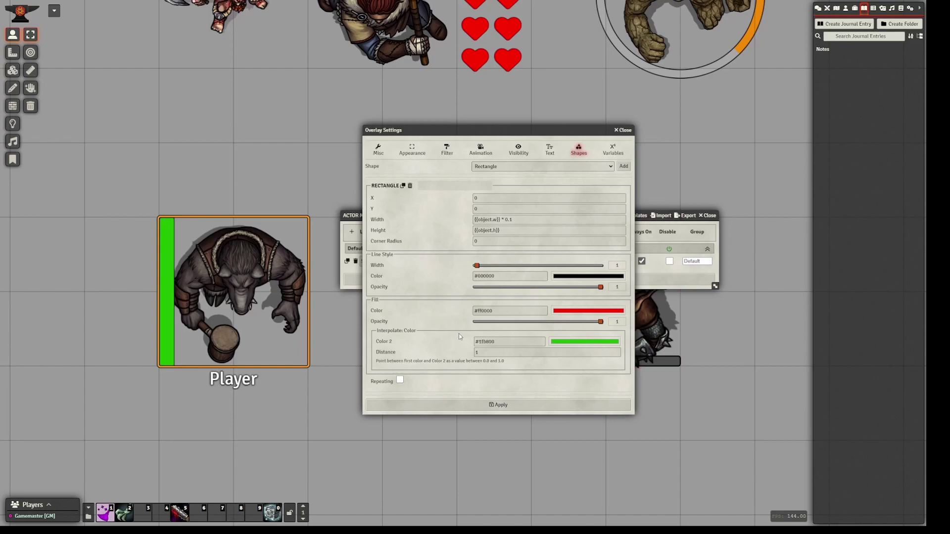
- Test the red-to-green fill blend with an interpolation distance of 0.5
left_click(488, 353)
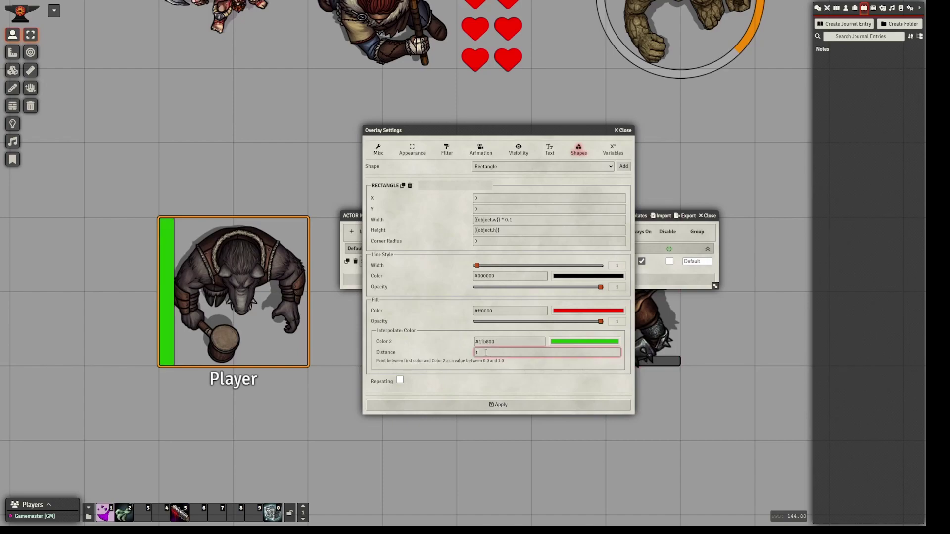
type("0.5")
left_click(459, 354)
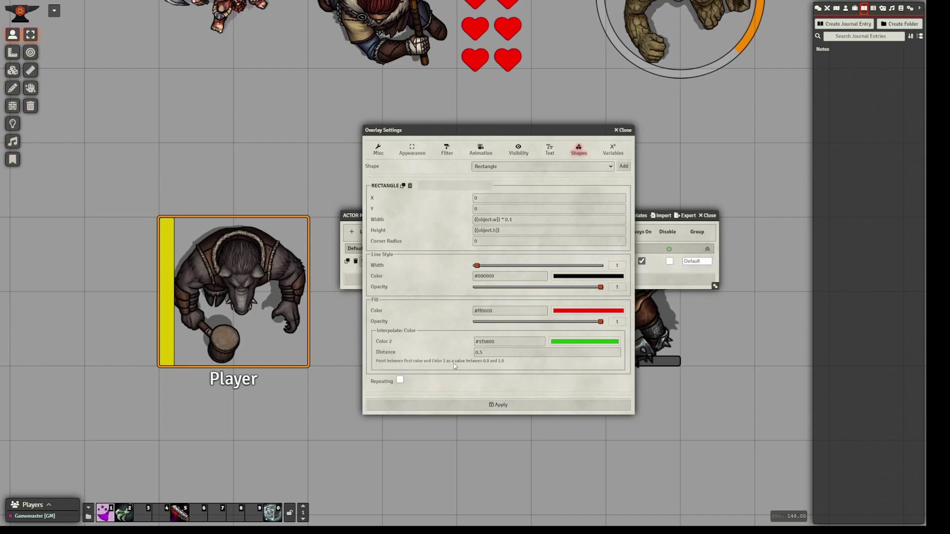
- Set the fill's interpolation distance to {{hp}} / {{hpMax}} and apply the overlay and actor mapping changes
double_click(494, 352)
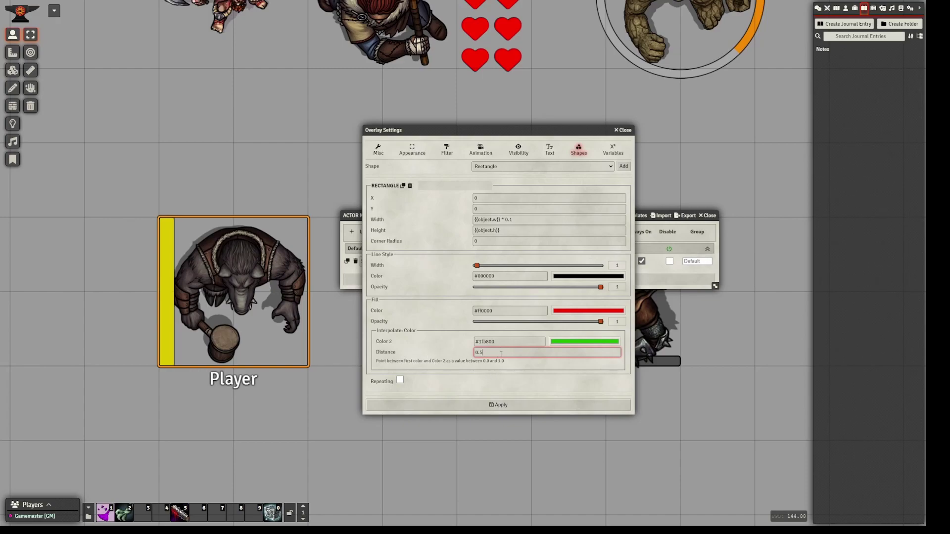
key("BackSpace")
type("{{hp}} / {{hpMax}}")
left_click(451, 358)
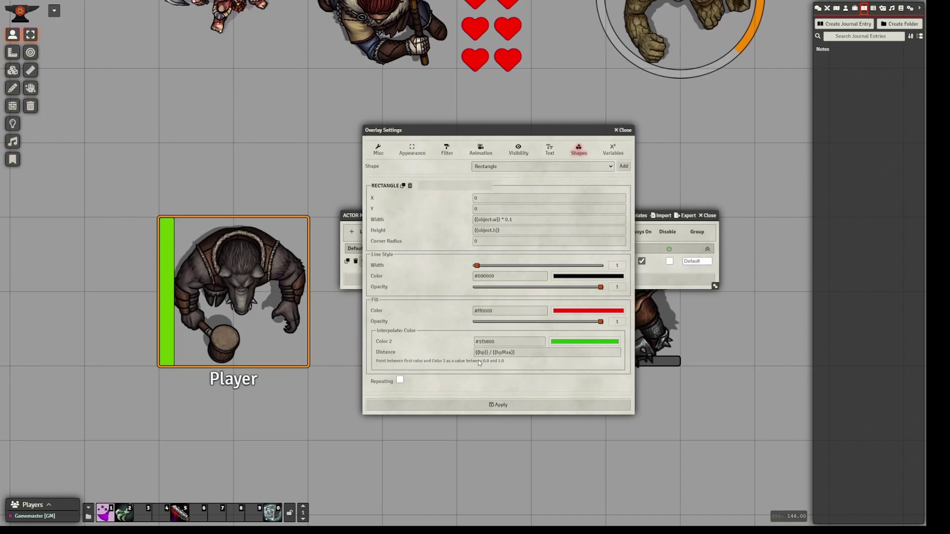
left_click(494, 404)
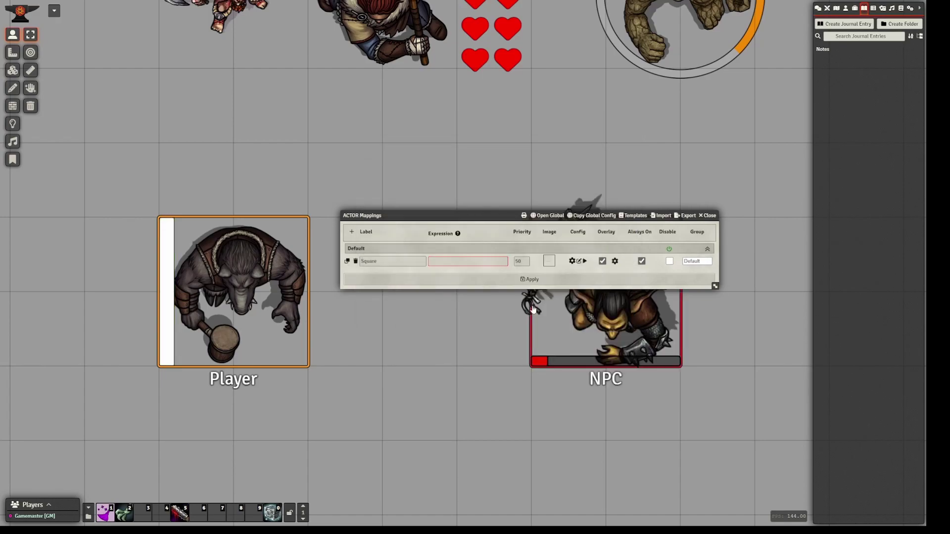
left_click(529, 280)
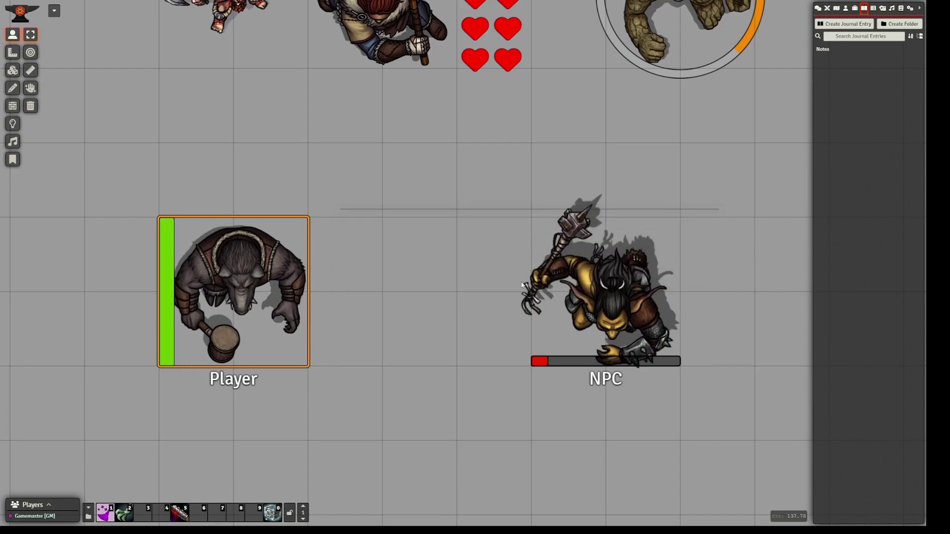
- Test the bar's color at low health by setting the Player token's HP to 40 and 0
right_click(223, 347)
left_click(215, 383)
type("40")
key("Return")
type("0")
key("Return")
- Test the bar's color at high health by setting the Player token's HP to 80, 90 and 100
right_click(264, 339)
left_click(209, 388)
type("80")
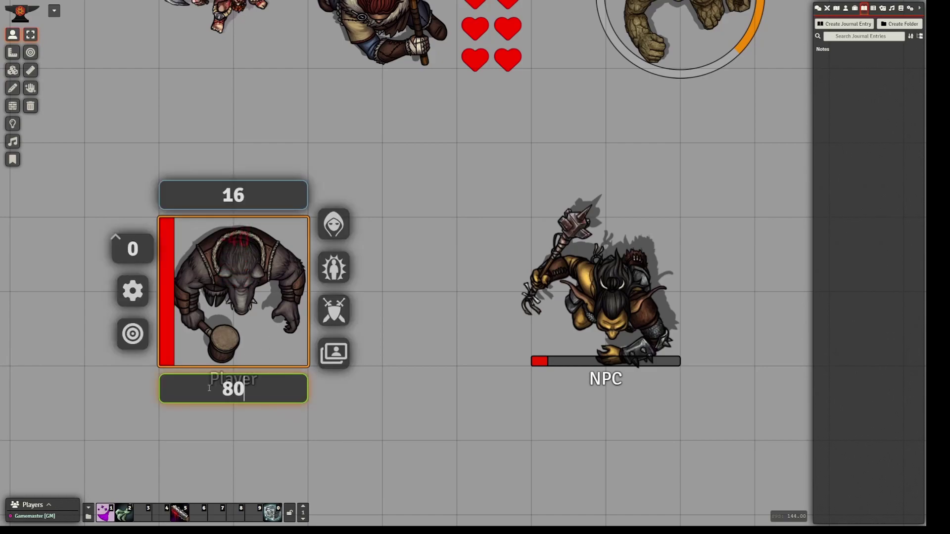
key("Return")
right_click(249, 327)
left_click(200, 390)
type("90")
key("Return")
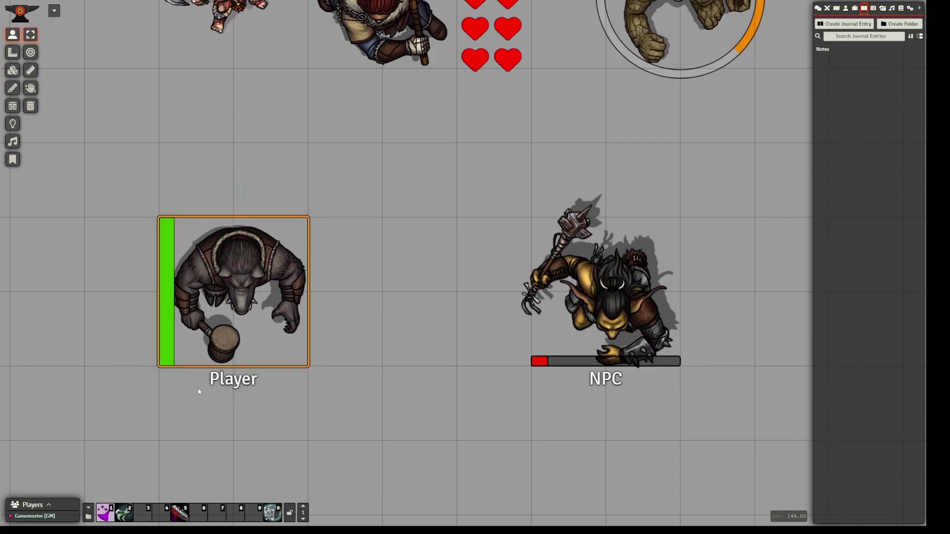
right_click(244, 331)
left_click(218, 388)
type("100")
key("Return")
- Open the shape settings of the Square overlay in the Player token's actor mappings
right_click(263, 326)
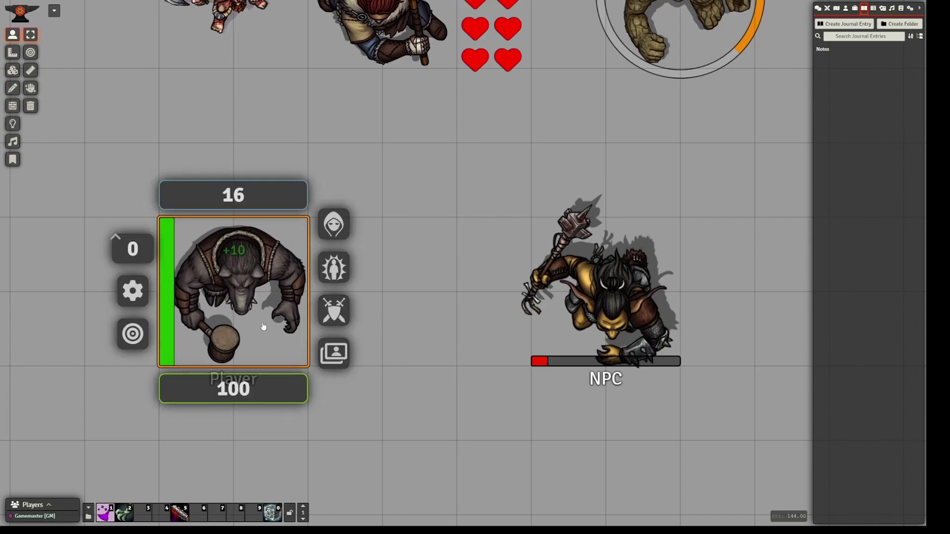
right_click(334, 268)
left_click_drag(374, 244, 348, 308)
left_click(521, 339)
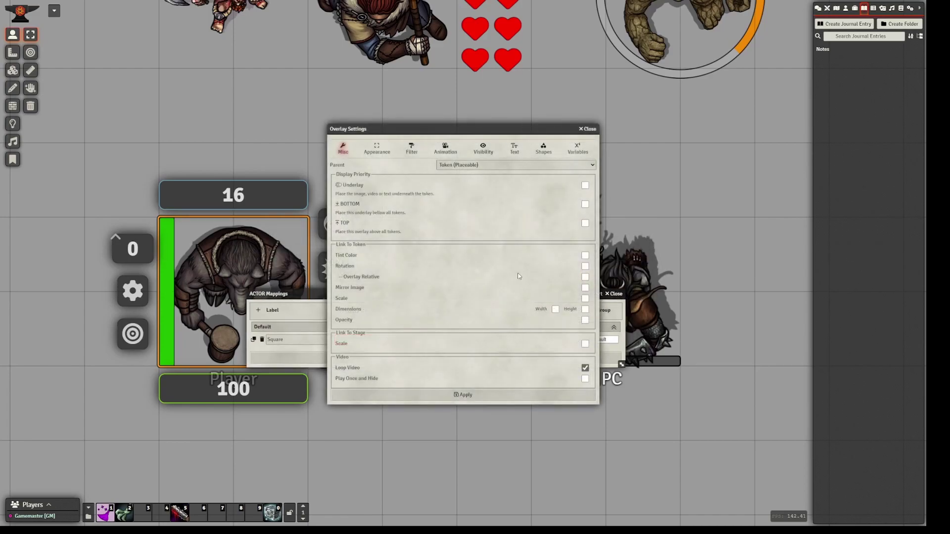
left_click_drag(504, 129, 508, 165)
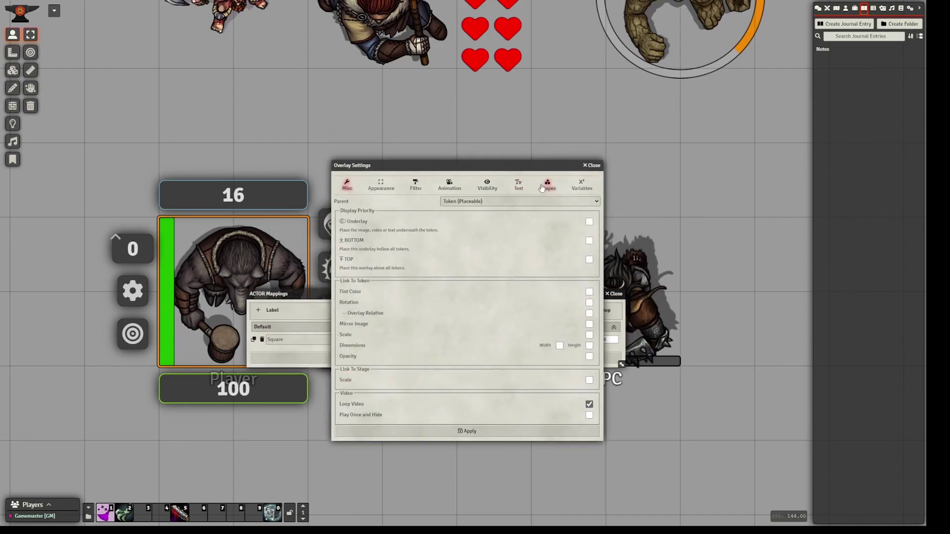
left_click(542, 187)
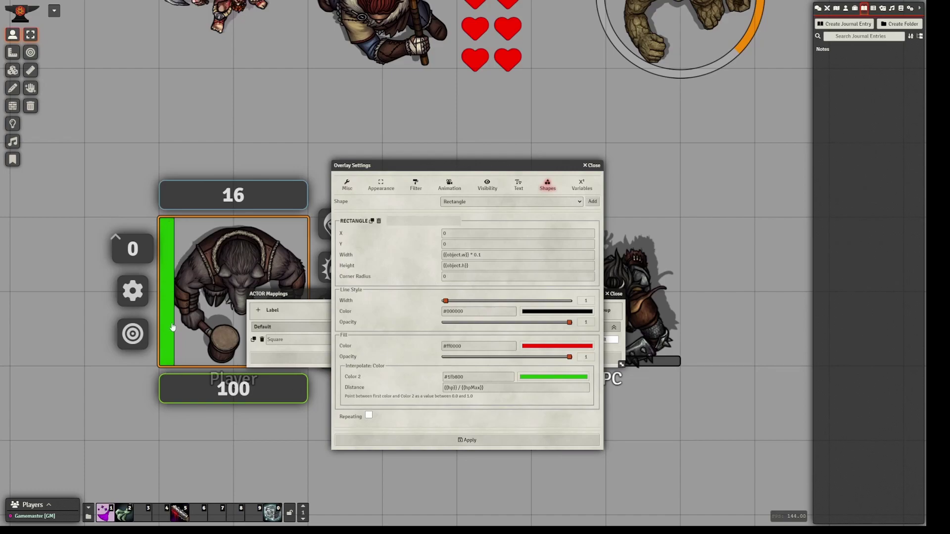
- Set the rectangle's height to {{object.h}} * ( {{hp}} / {{hpMax}} ) and apply the overlay and mapping changes
left_click(502, 267)
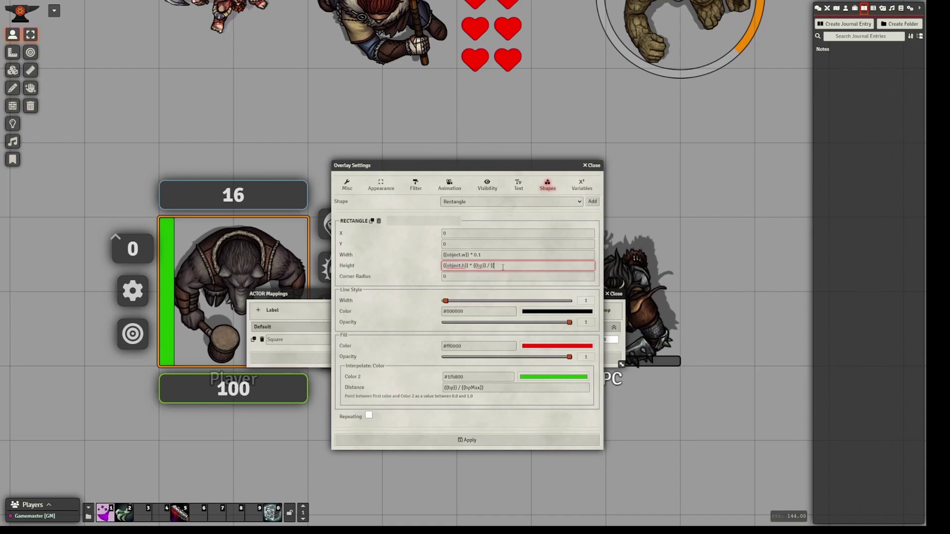
type("Max}})")
key("Left")
key("Left")
key("Left")
key("Left")
key("Left")
key("Left")
key("Left")
key("Left")
key("Left")
key("Left")
key("Left")
key("Left")
key("Left")
key("Left")
key("Left")
key("Left")
key("Left")
key("Left")
key("Left")
type("(")
left_click(423, 267)
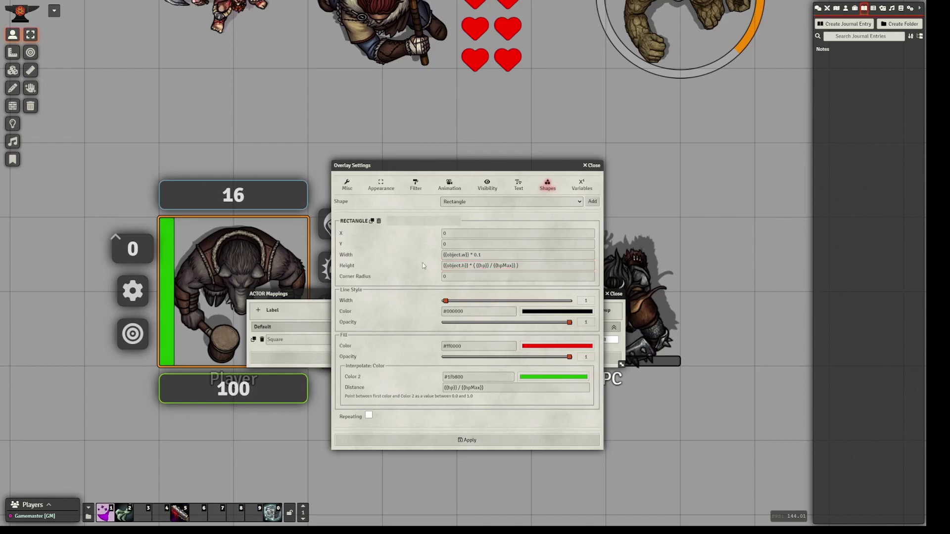
left_click(458, 439)
left_click(452, 361)
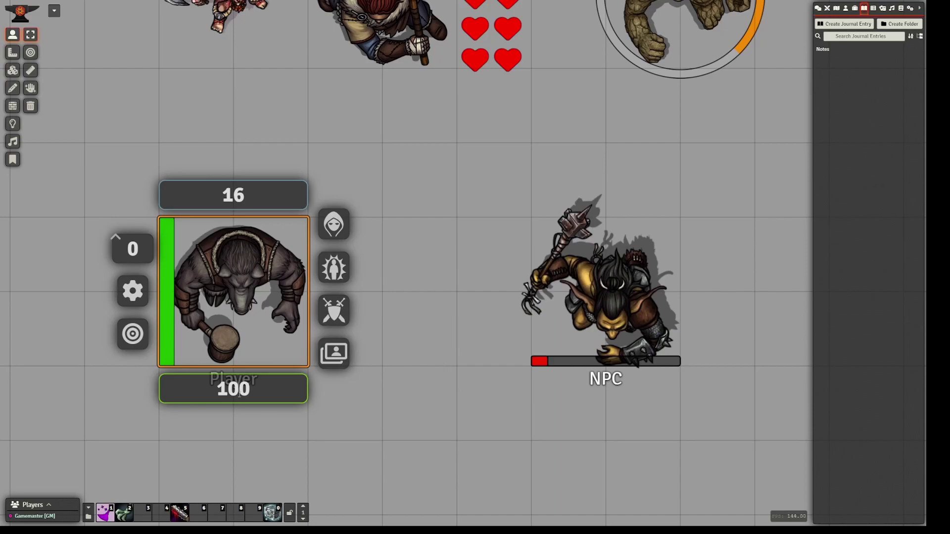
- Test the bar's height by reducing the Player token's HP by 50 and setting it to 40 and 20
left_click(239, 394)
type("-50")
key("Return")
right_click(255, 355)
left_click(258, 391)
type("4")
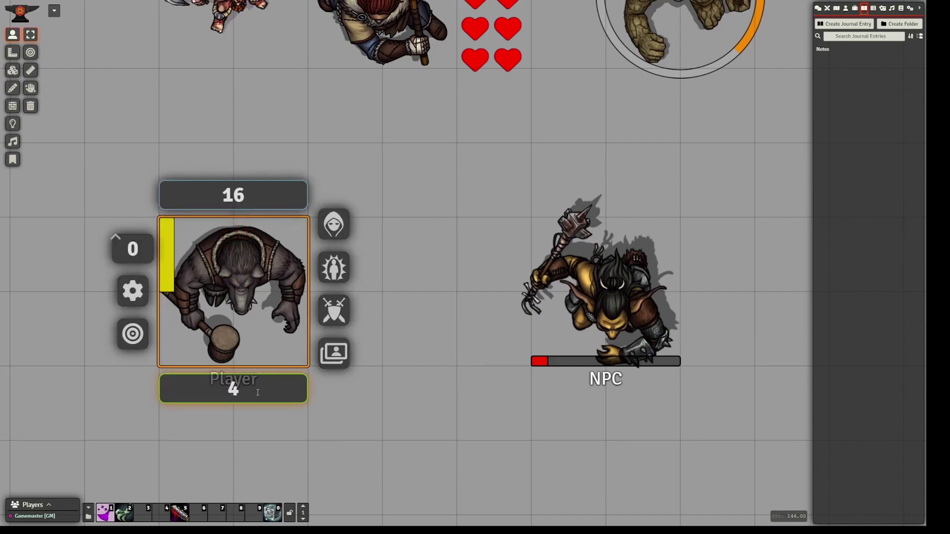
type("0")
key("Return")
right_click(260, 360)
left_click(258, 391)
type("20")
key("Return")
- Set the Player token's HP to 80 and deselect the token
right_click(243, 340)
left_click(237, 391)
type("80")
key("Return")
left_click_drag(259, 414, 312, 433)
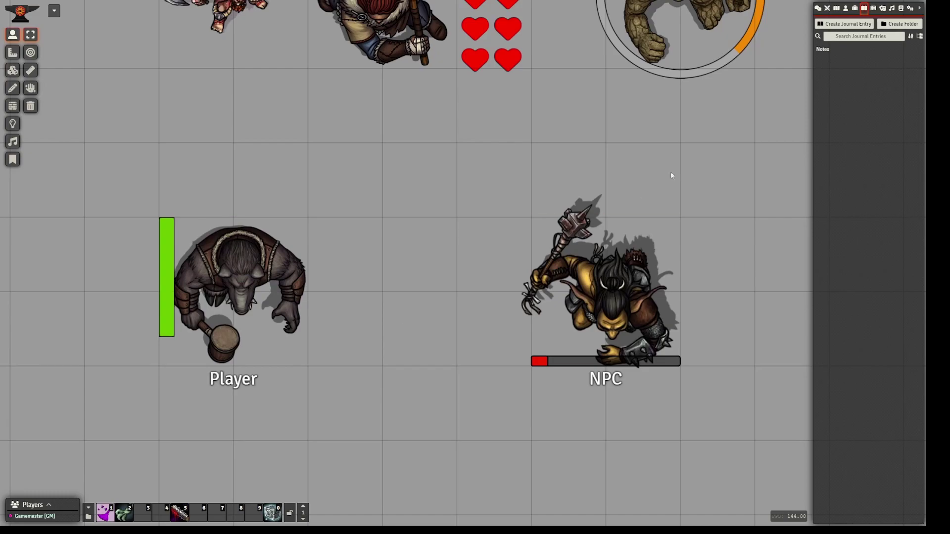
- Check the Notes journal entry and the miscellaneous settings of the Player token's Square overlay
left_click(826, 51)
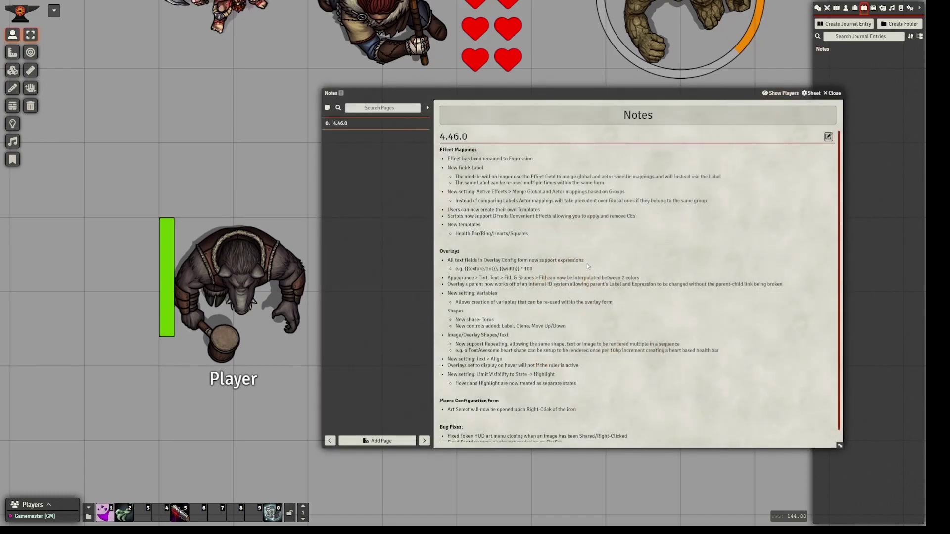
key("Escape")
left_click(261, 268)
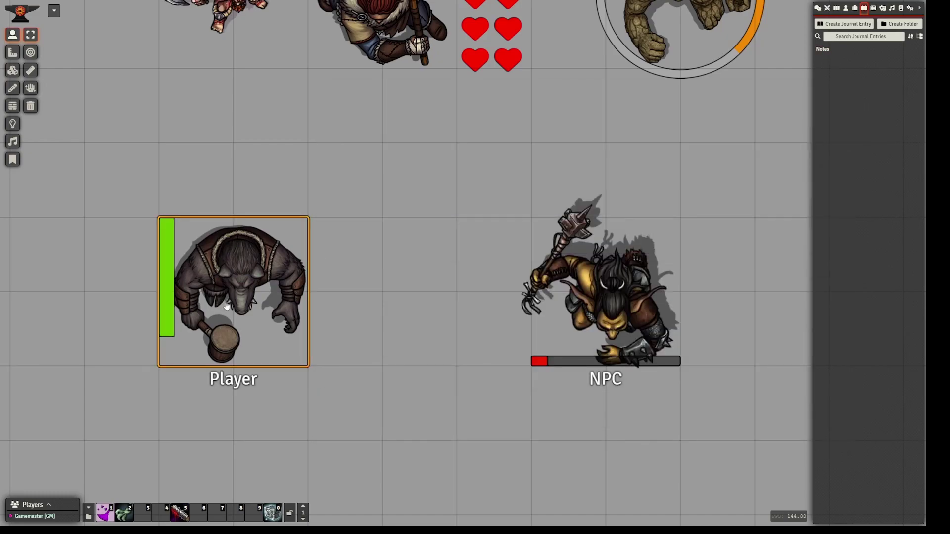
right_click(254, 326)
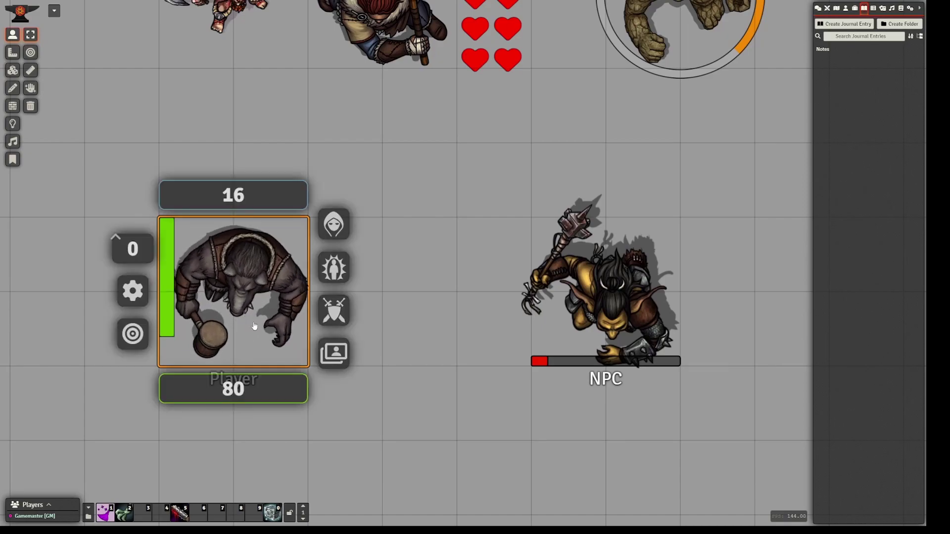
left_click(334, 268)
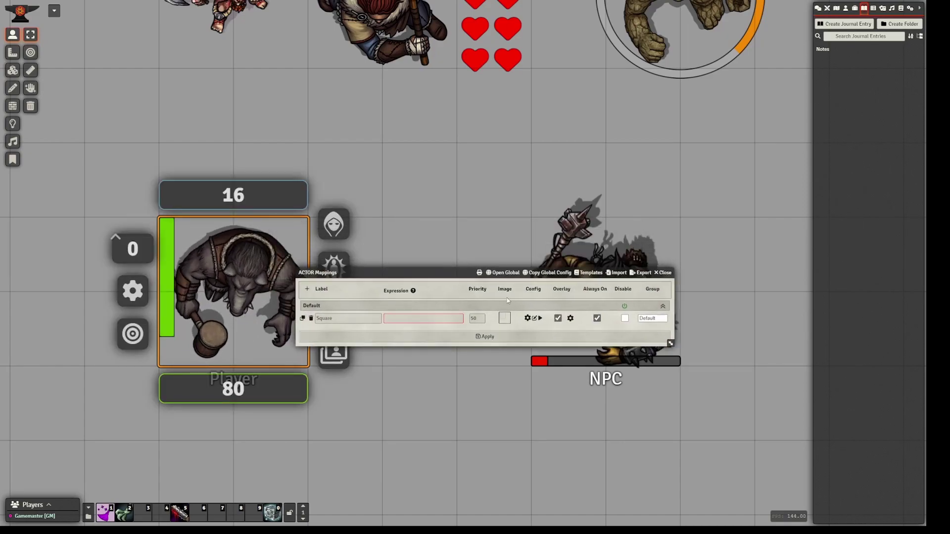
left_click(571, 318)
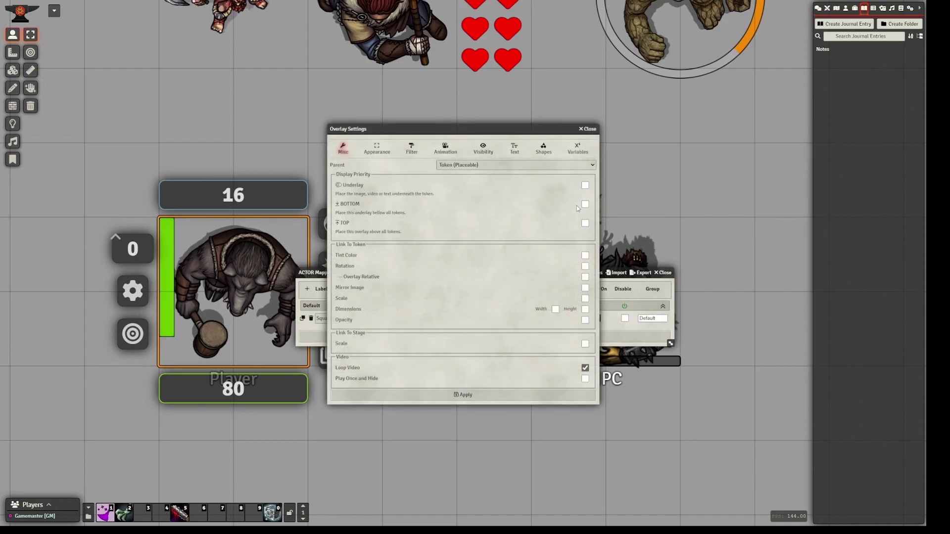
left_click(480, 394)
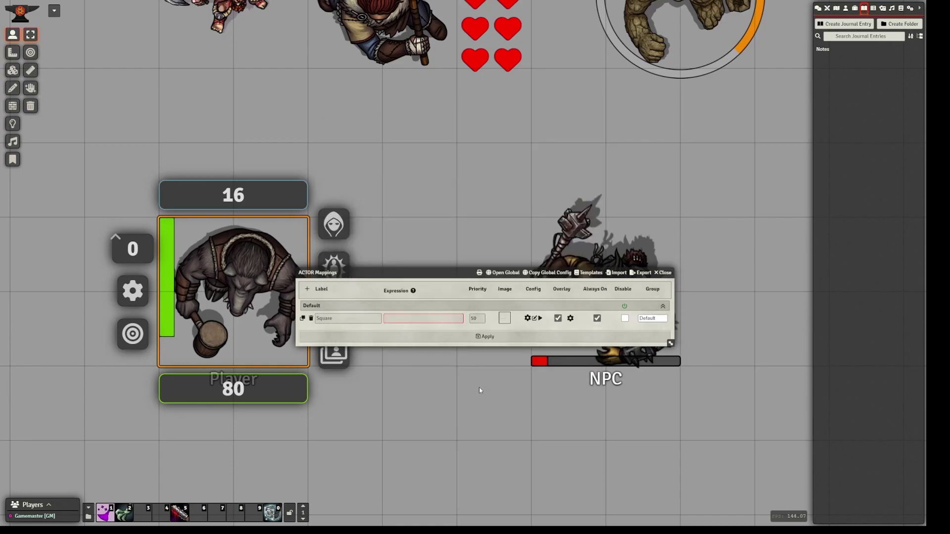
left_click(482, 336)
left_click(248, 344)
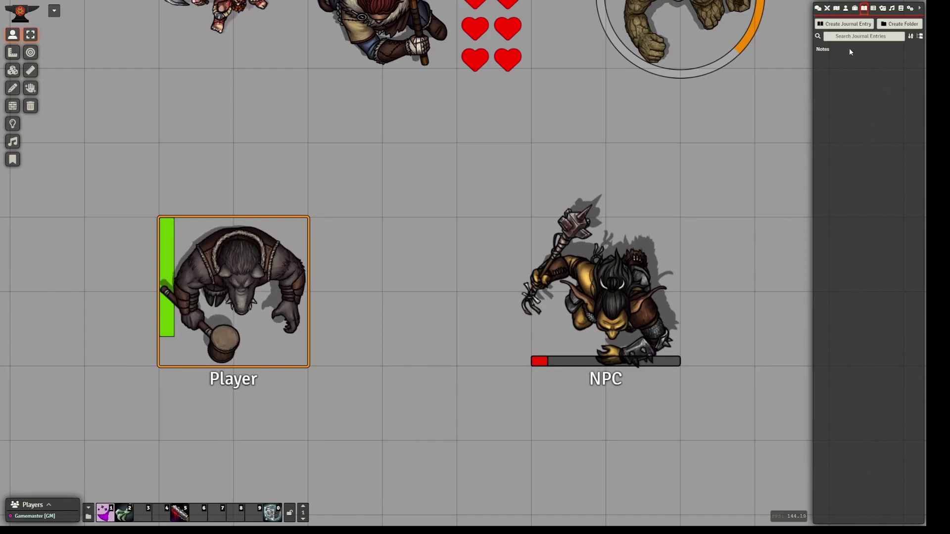
- Review the Notes entry's Overlays section, highlighting the lines on the parent's internal ID system and the new Variables setting
left_click(823, 48)
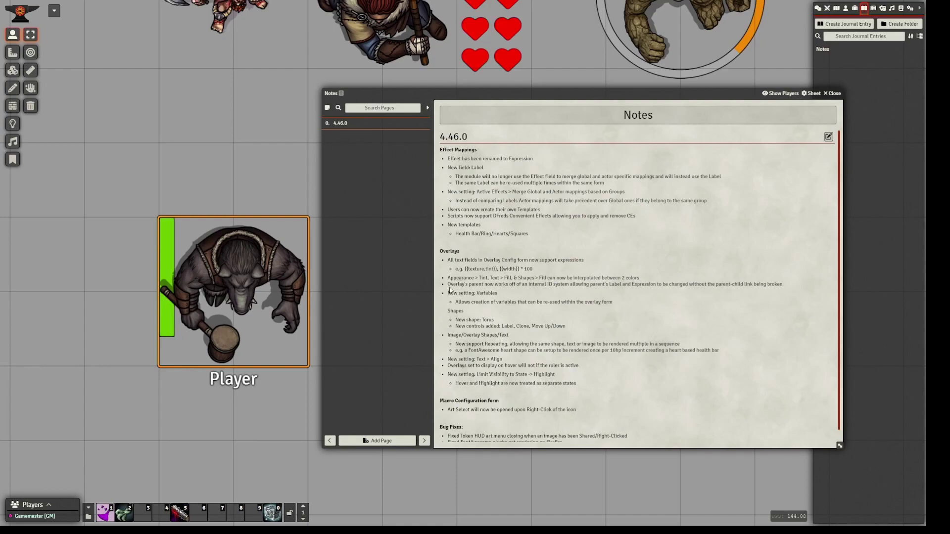
left_click_drag(447, 284, 776, 283)
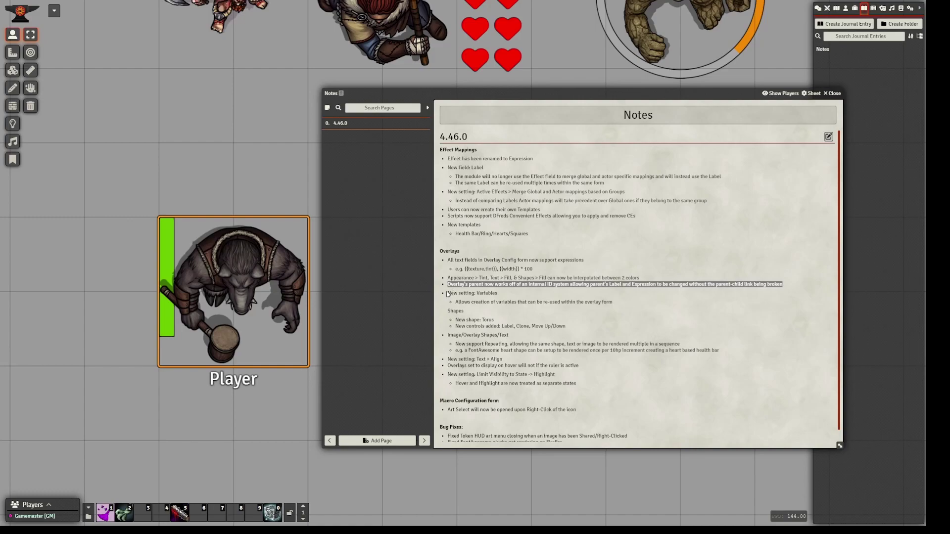
left_click_drag(448, 294, 498, 294)
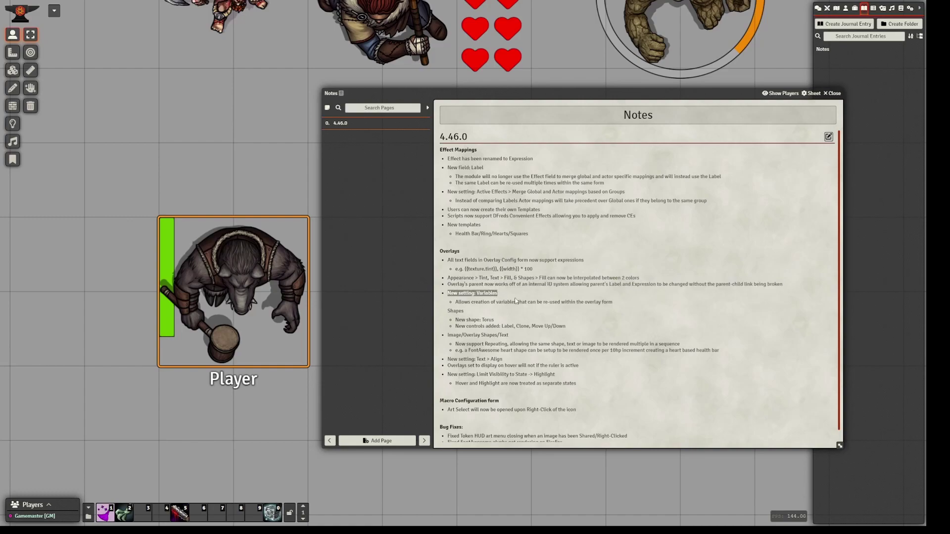
left_click(832, 95)
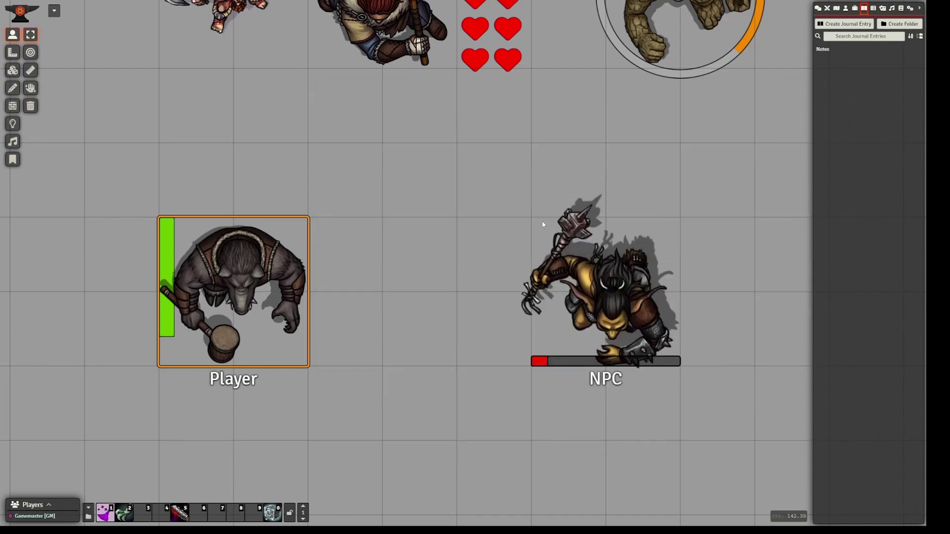
- Open the settings of the Player token's Square overlay and review its variables and rectangle shape configuration
right_click(221, 303)
left_click(333, 267)
left_click_drag(421, 232, 487, 239)
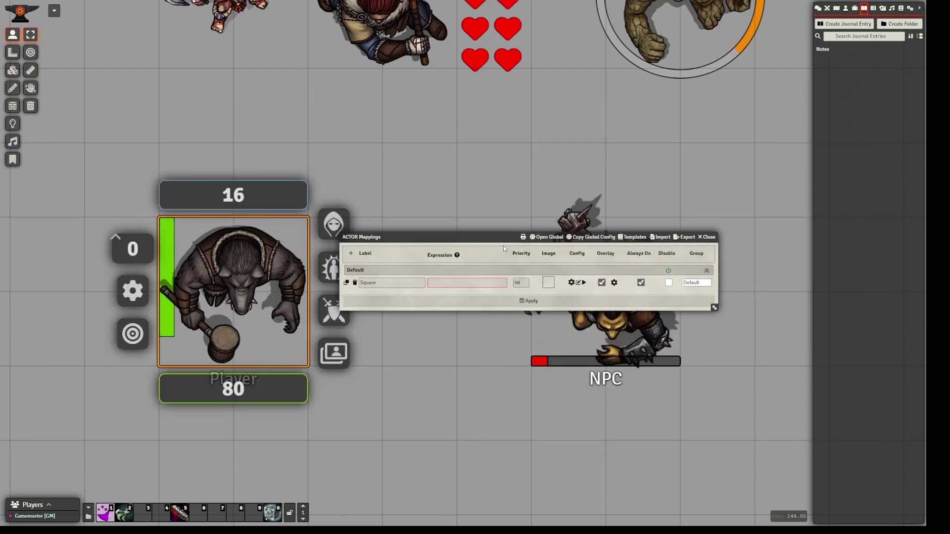
left_click(615, 283)
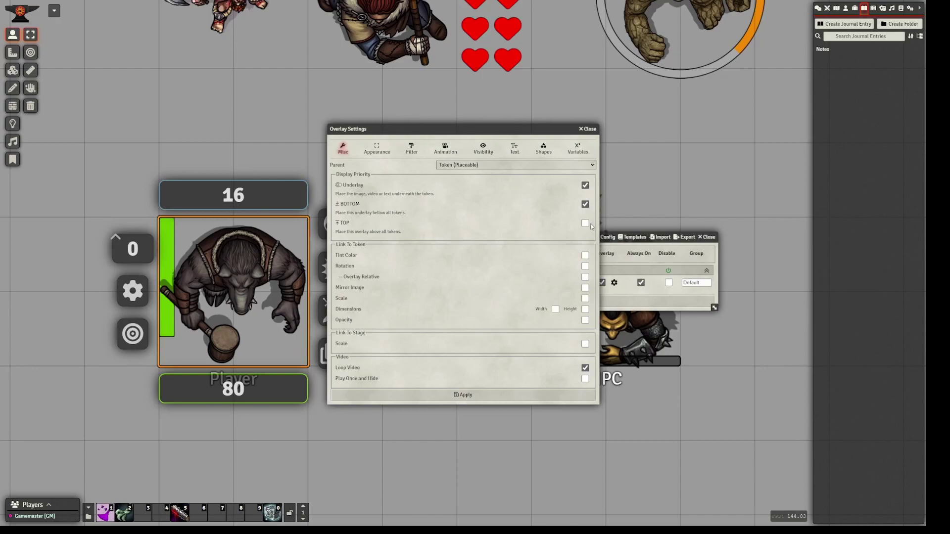
left_click_drag(526, 132, 540, 173)
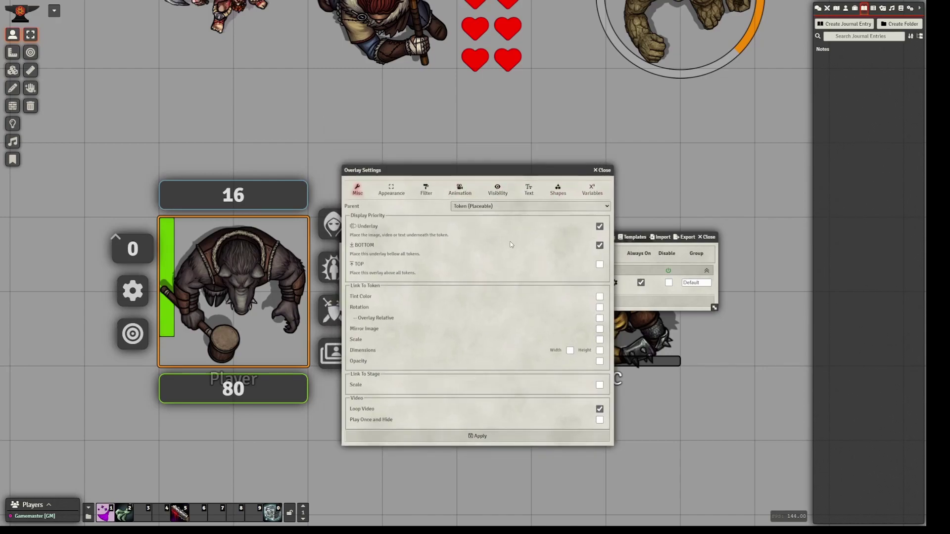
left_click(593, 194)
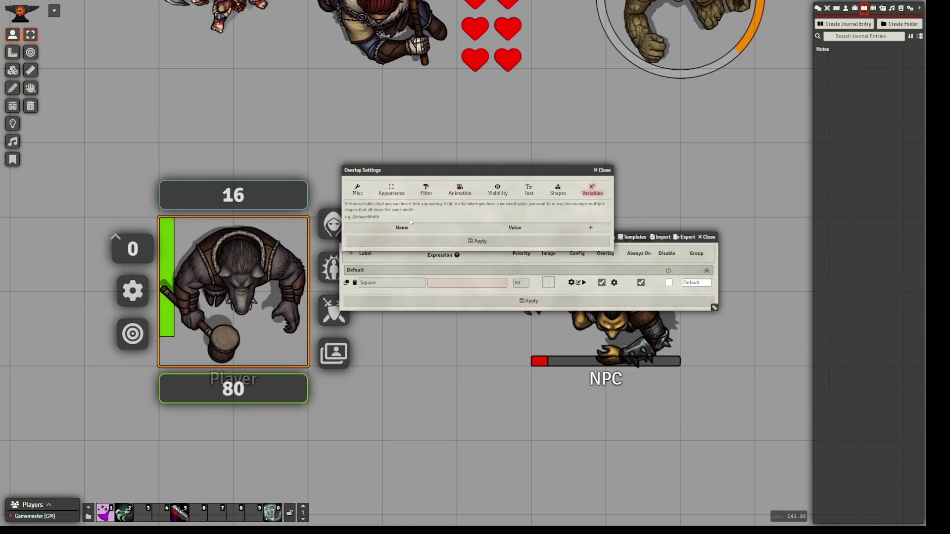
left_click(547, 196)
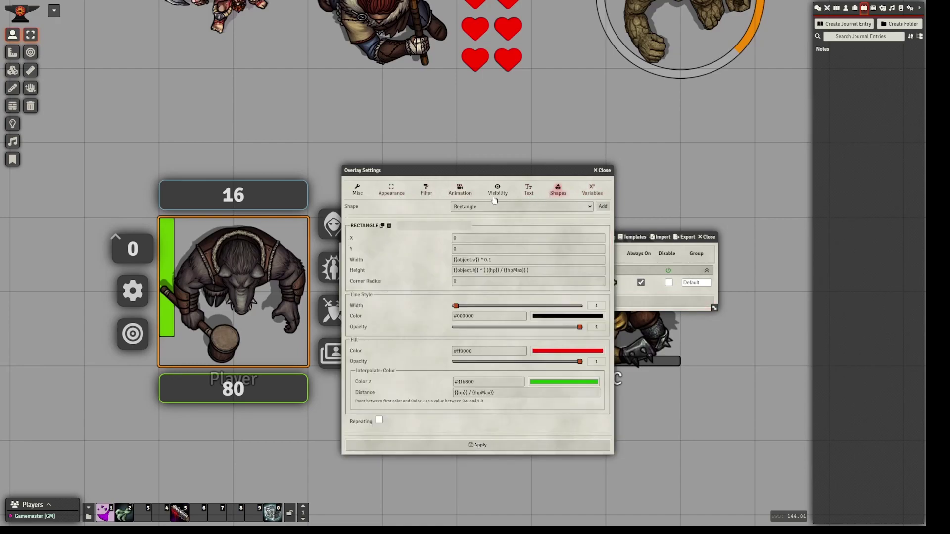
left_click_drag(457, 171, 469, 171)
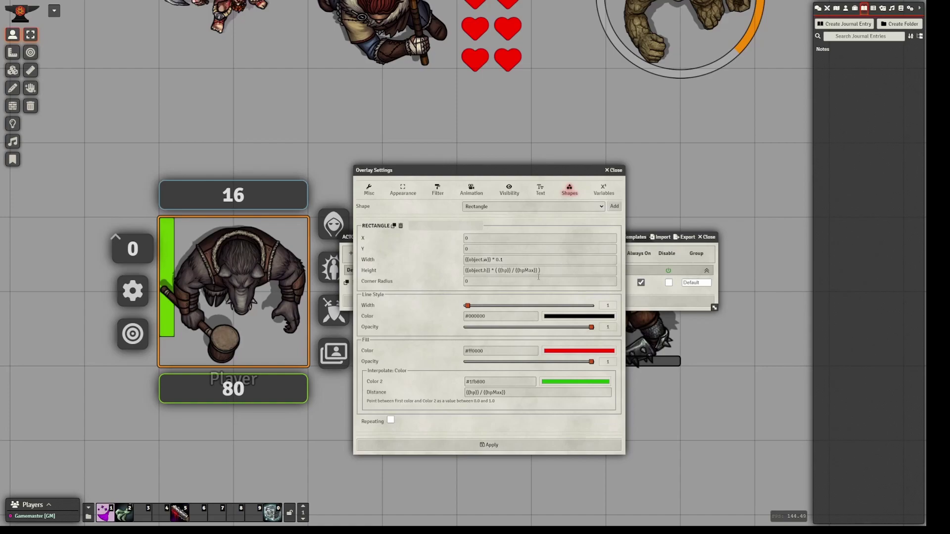
- Define an overlay variable named ratio with the value ( {{hp}} / {{hpMax}} ), reusing the expression from the rectangle's height
left_click_drag(541, 270, 499, 271)
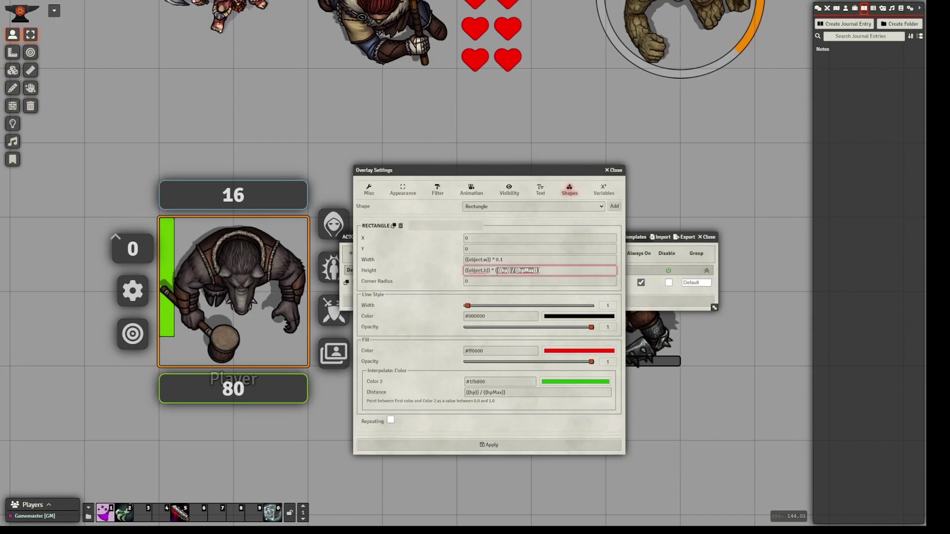
left_click(603, 190)
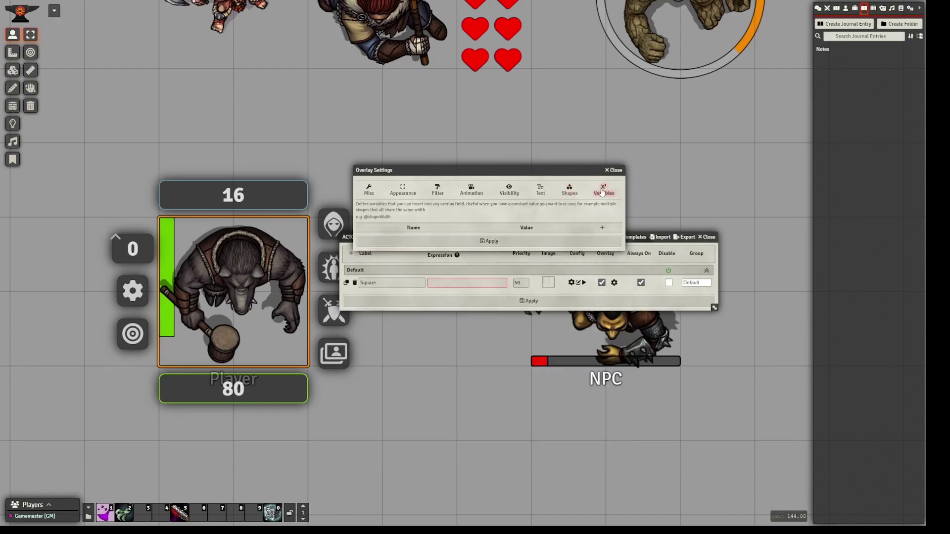
left_click(602, 228)
left_click(459, 237)
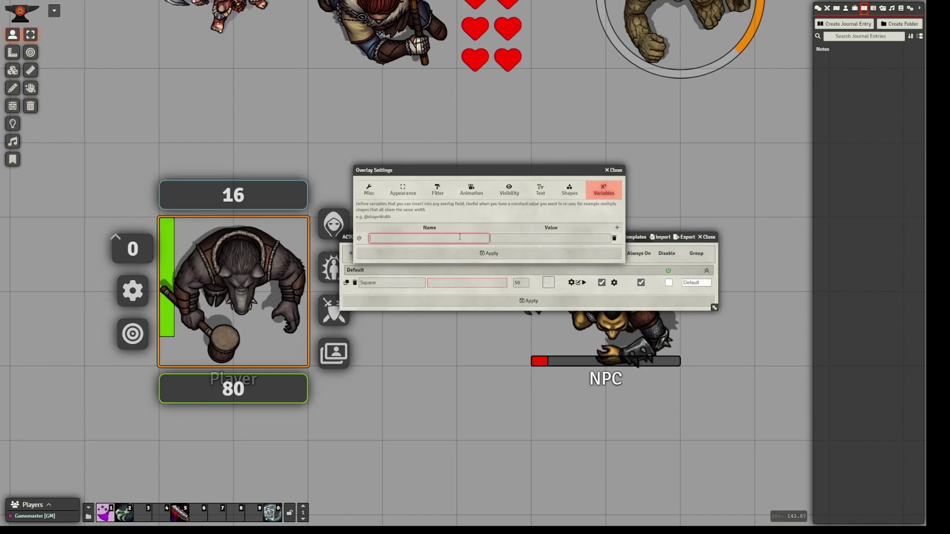
left_click(501, 237)
type("( {{hp}} / {{hpMax}} )")
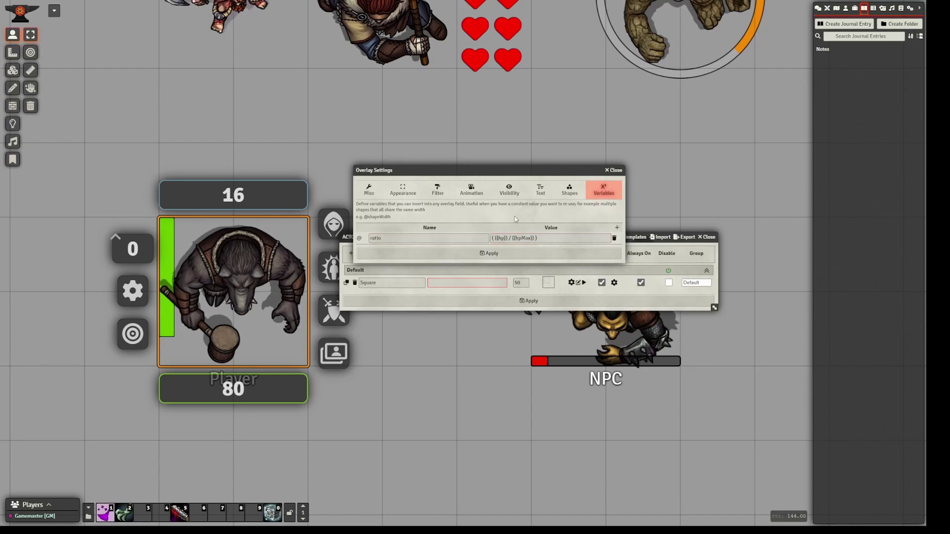
left_click(570, 190)
left_click(601, 193)
left_click(570, 190)
left_click_drag(543, 271, 493, 271)
type("@ratio")
left_click(432, 275)
left_click_drag(499, 391, 431, 391)
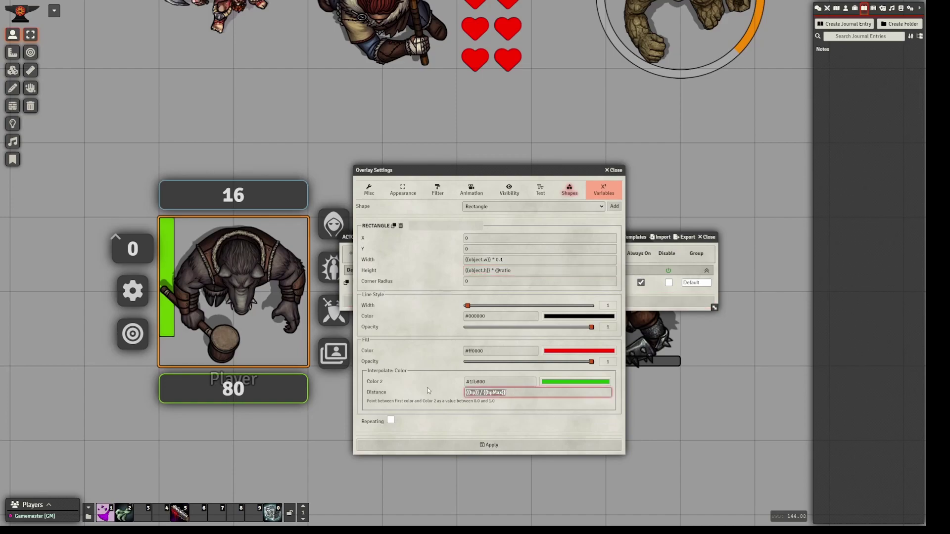
type("@ratio")
left_click(488, 445)
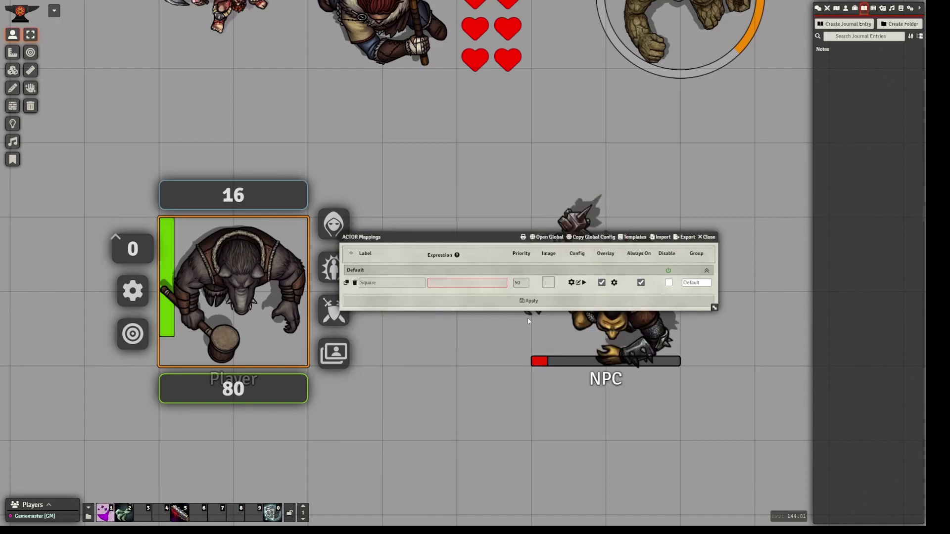
left_click(529, 306)
left_click(429, 418)
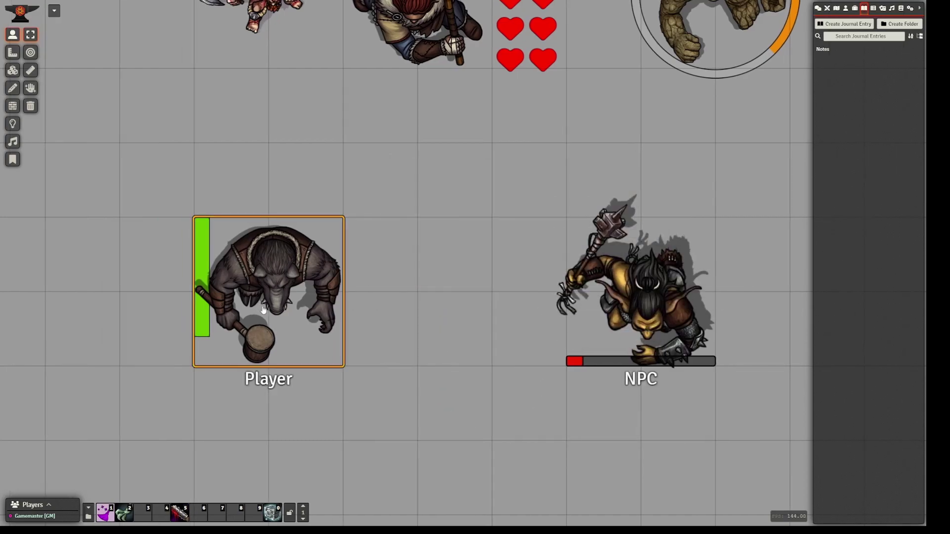
- Test the variable-driven bar by setting the Player token's HP to 90 and to 50
right_click(290, 379)
left_click(290, 379)
type("90")
key("Return")
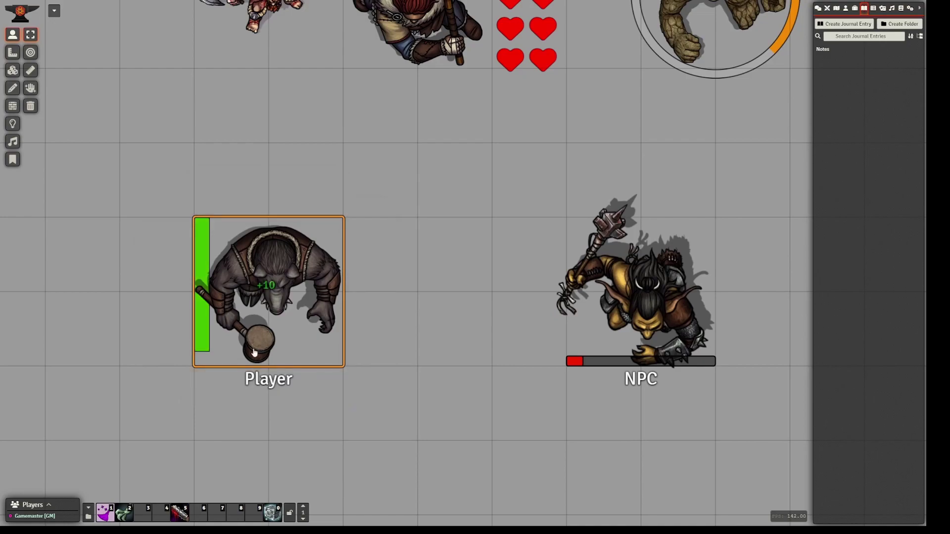
left_click(291, 381)
type("50")
key("Return")
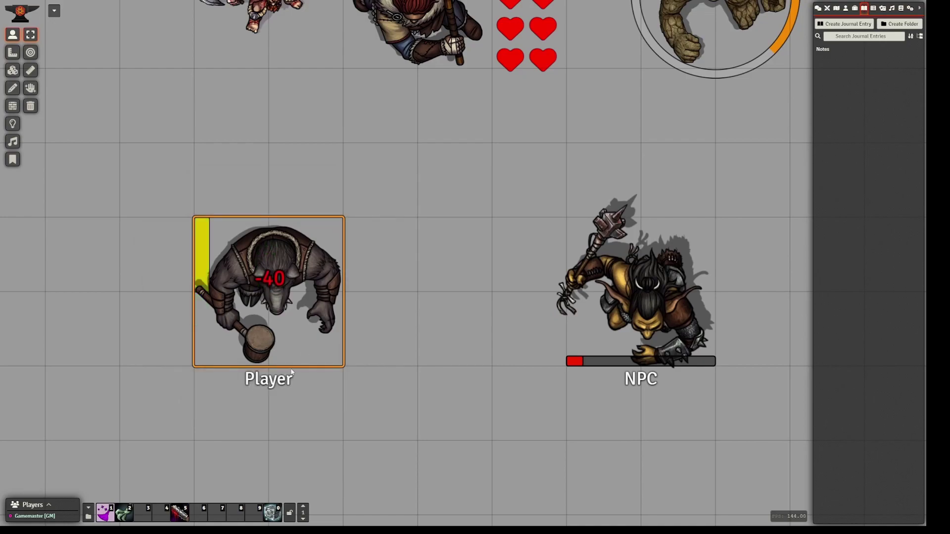
- Reopen the Square overlay's settings and review the ratio variable and where the rectangle shape uses it
right_click(319, 320)
left_click(369, 268)
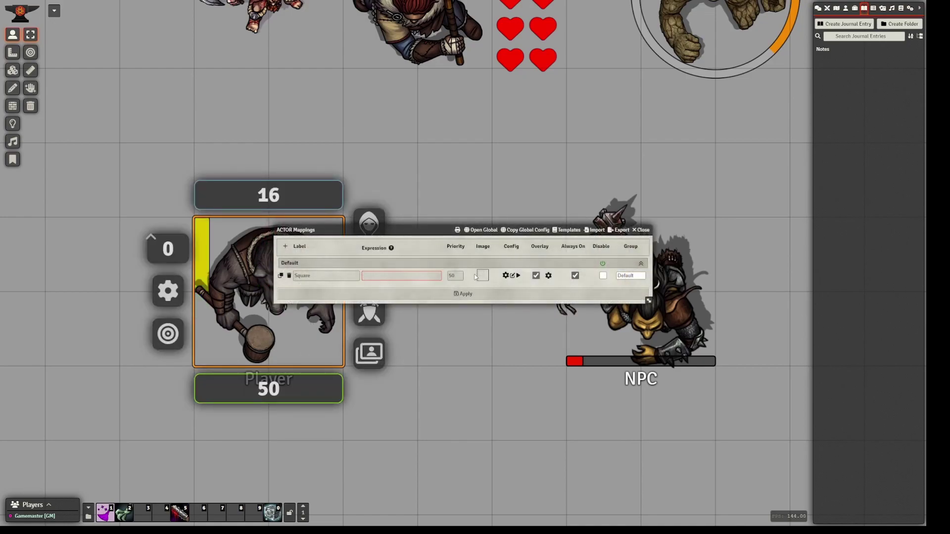
left_click(549, 276)
left_click(577, 149)
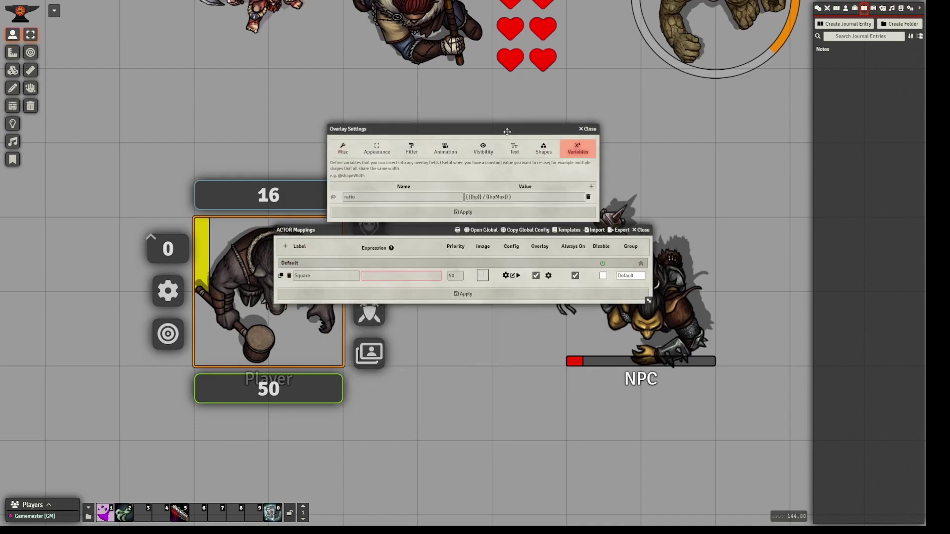
left_click_drag(507, 131, 556, 153)
left_click_drag(506, 382, 470, 394)
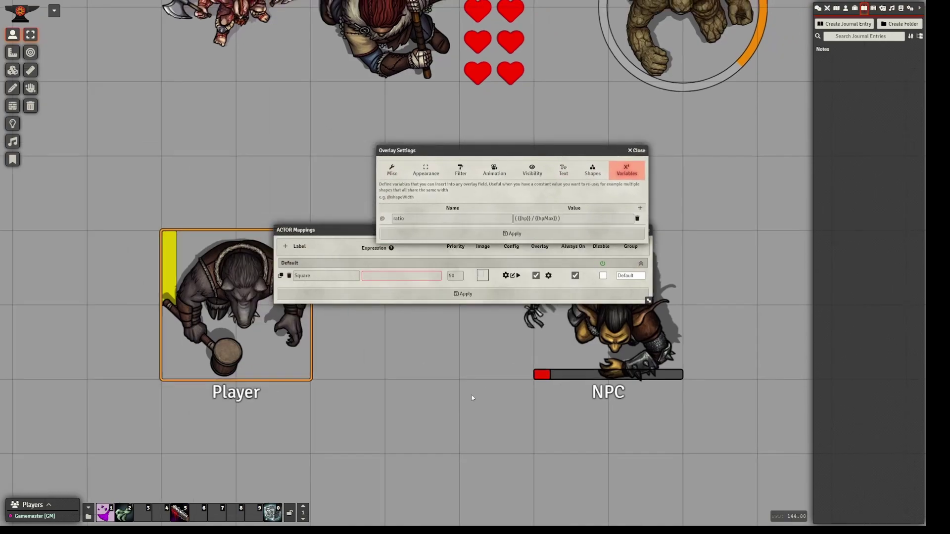
left_click(592, 170)
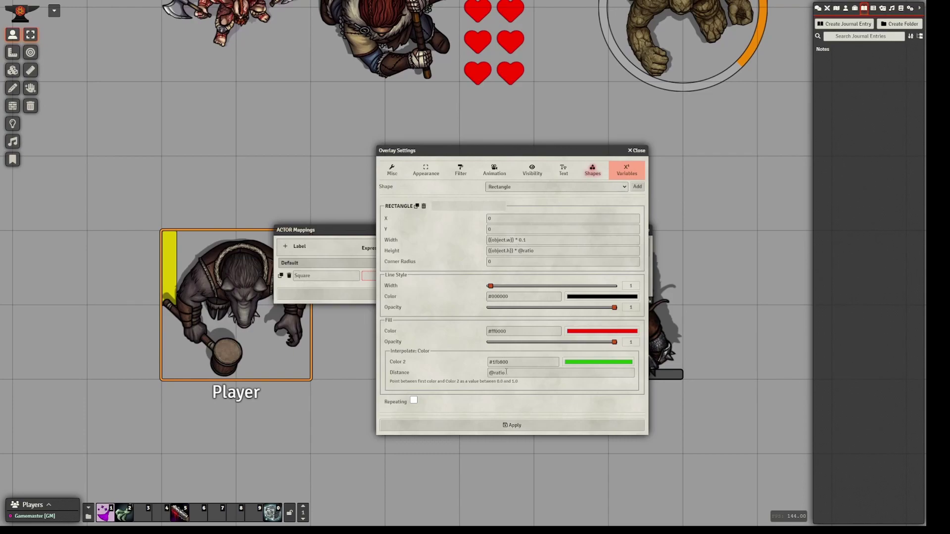
left_click(626, 169)
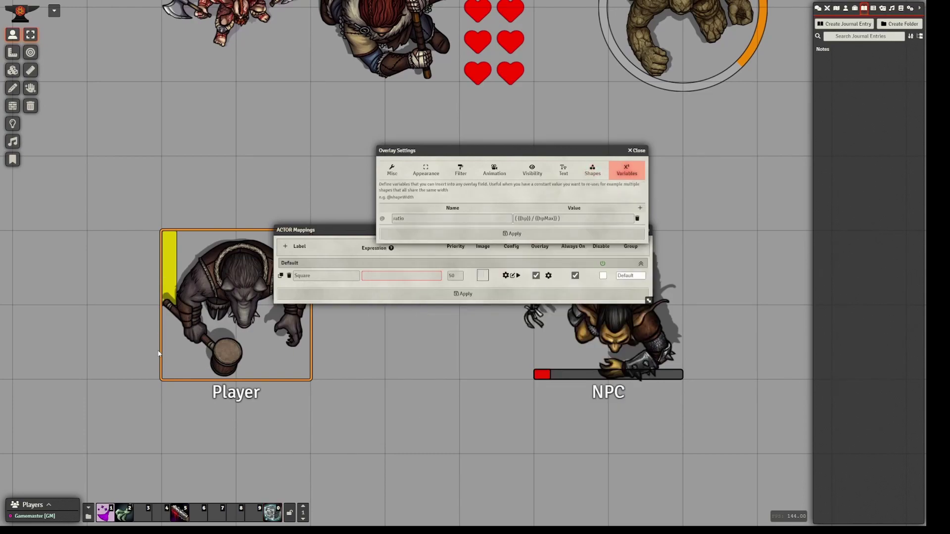
- Replace hpMax in the ratio variable with actor.system.resources.primary.max, copied from the Resources macro
right_click(273, 514)
left_click(287, 474)
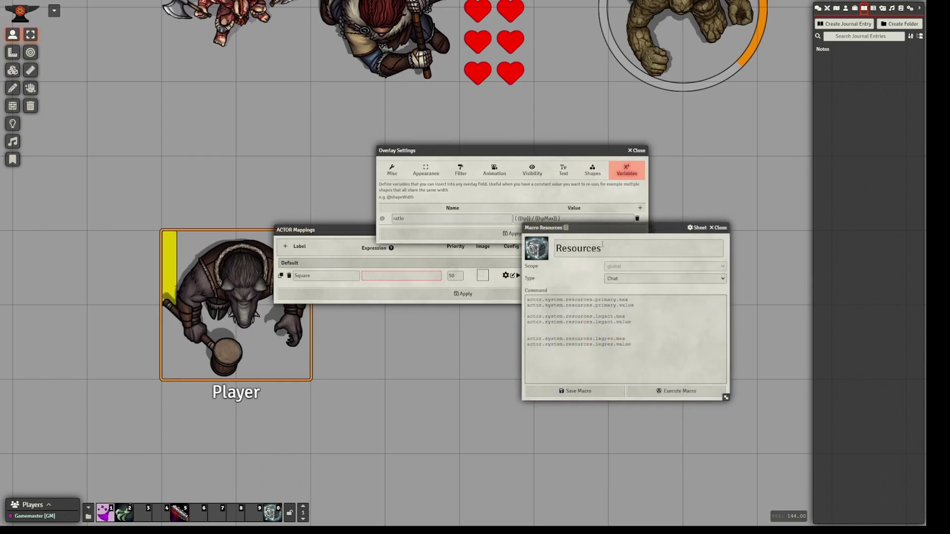
left_click_drag(592, 227, 660, 226)
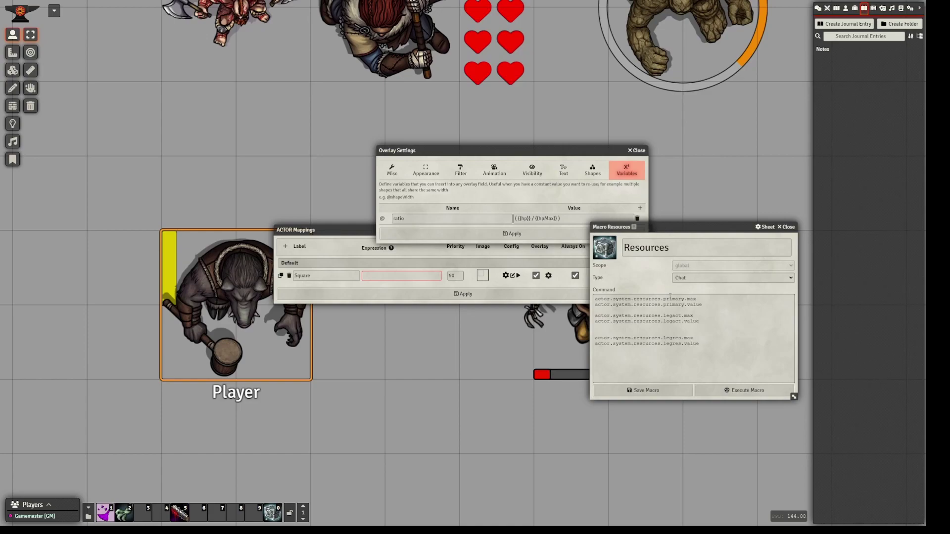
left_click_drag(703, 299, 595, 299)
key("ctrl+c")
left_click_drag(665, 229, 587, 305)
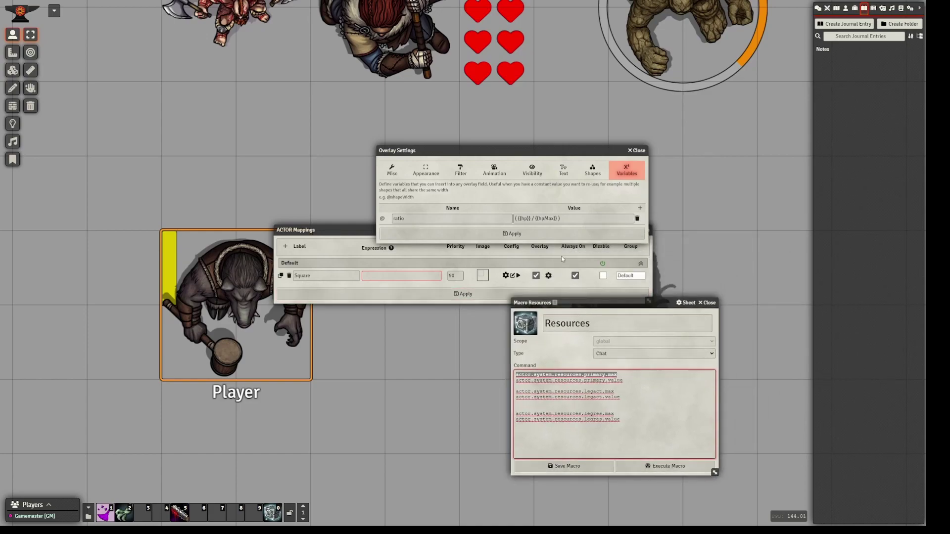
double_click(546, 218)
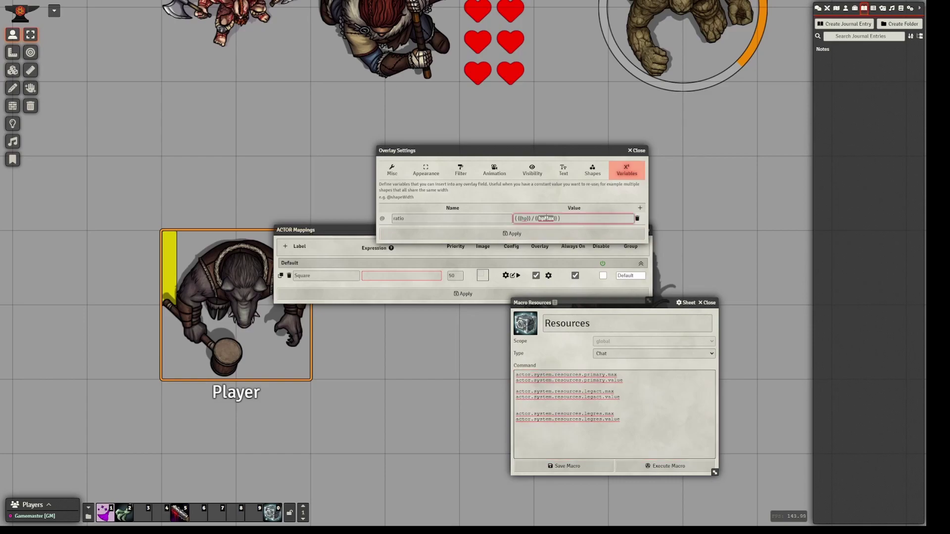
key("ctrl+v")
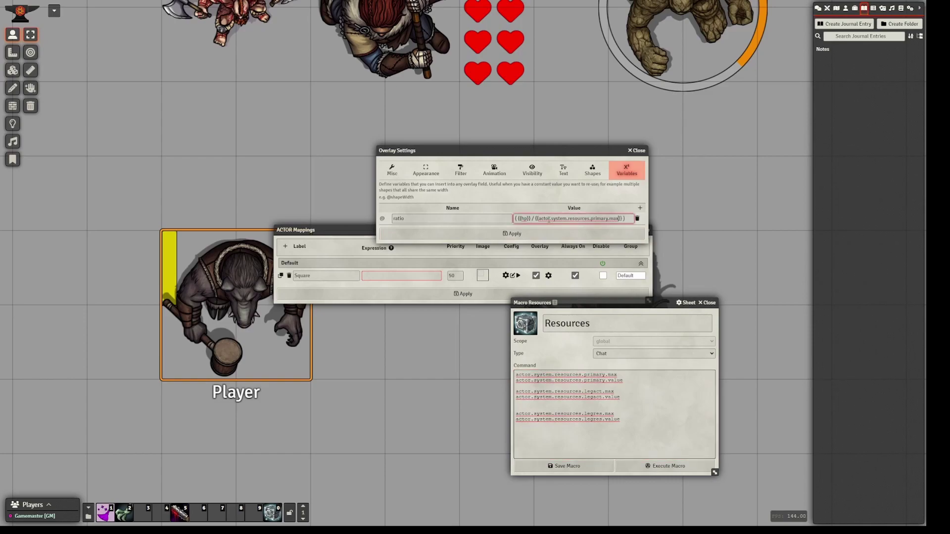
- Replace hp in the ratio variable with actor.system.resources.primary.value, copied from the Resources macro
left_click(615, 381)
left_click_drag(628, 379, 514, 381)
key("ctrl+c")
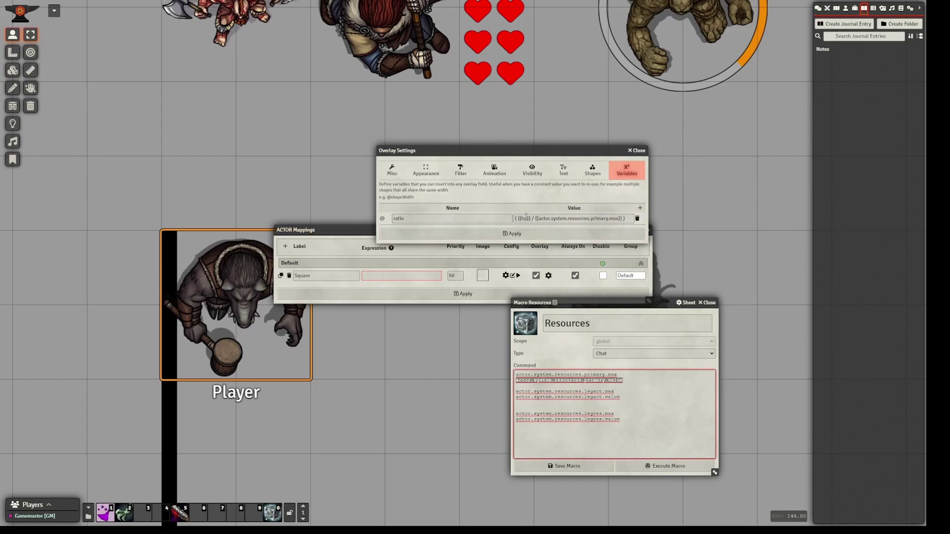
double_click(524, 218)
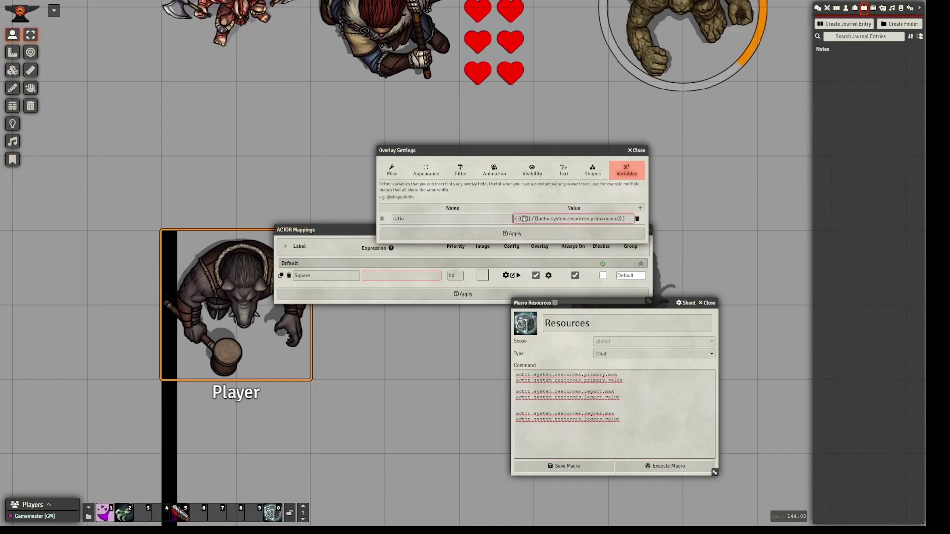
key("ctrl+v")
left_click(542, 201)
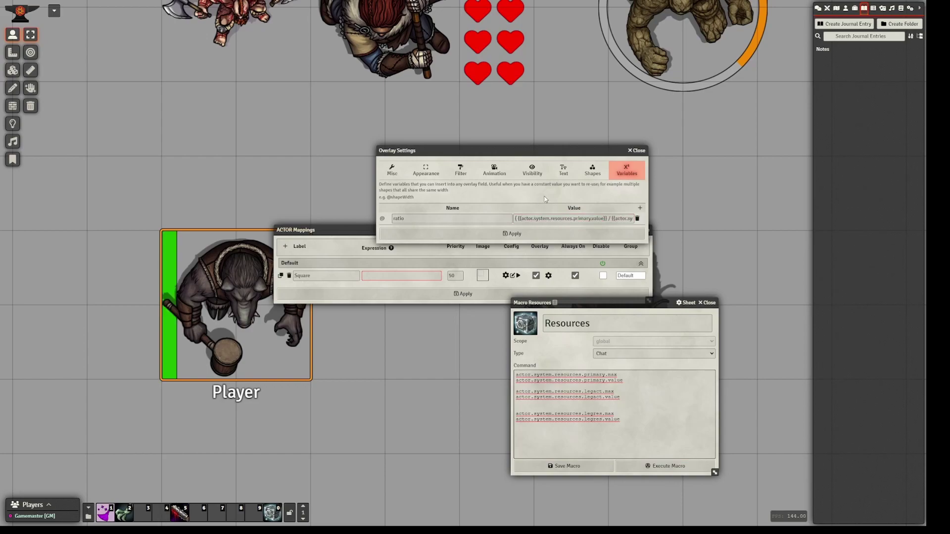
- Check the rectangle's shape settings, apply the overlay and mapping changes, and close the Resources macro
left_click(592, 175)
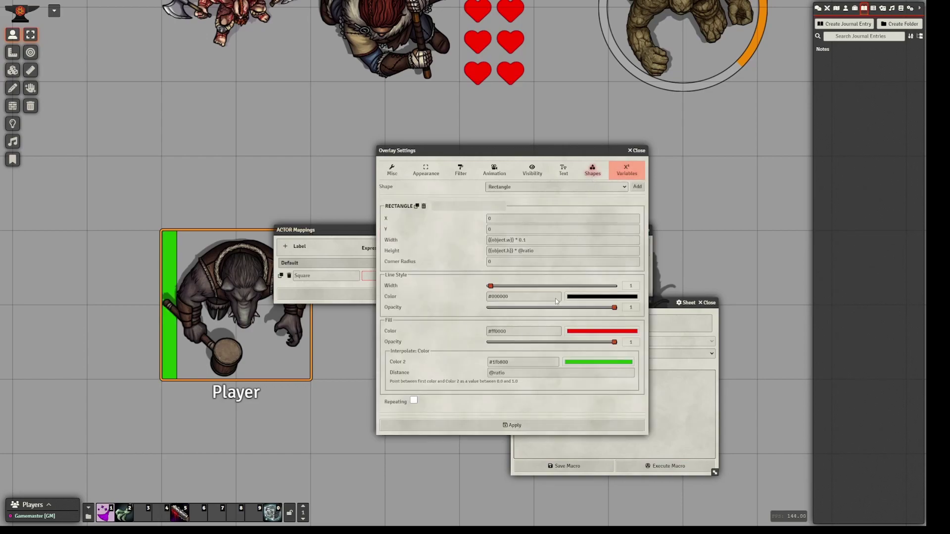
left_click(626, 169)
left_click(509, 228)
left_click(455, 295)
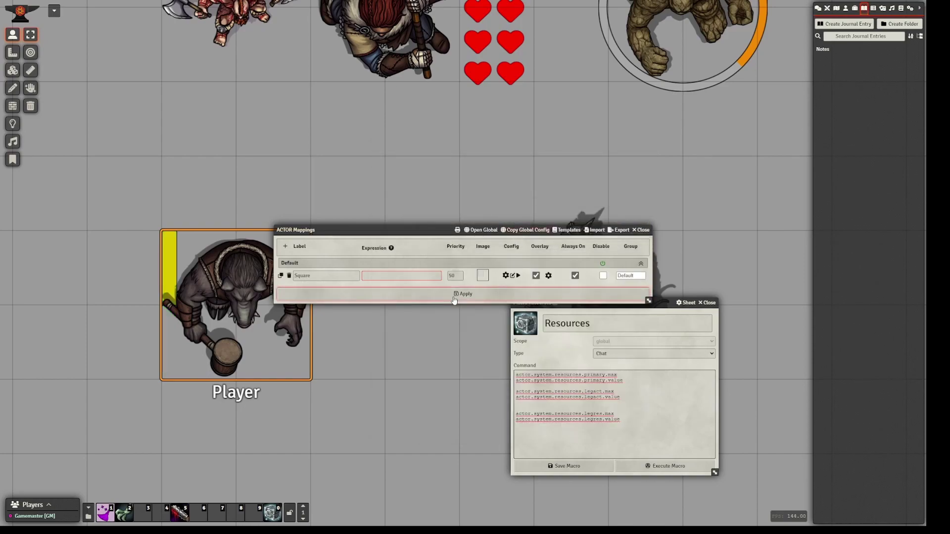
left_click(707, 303)
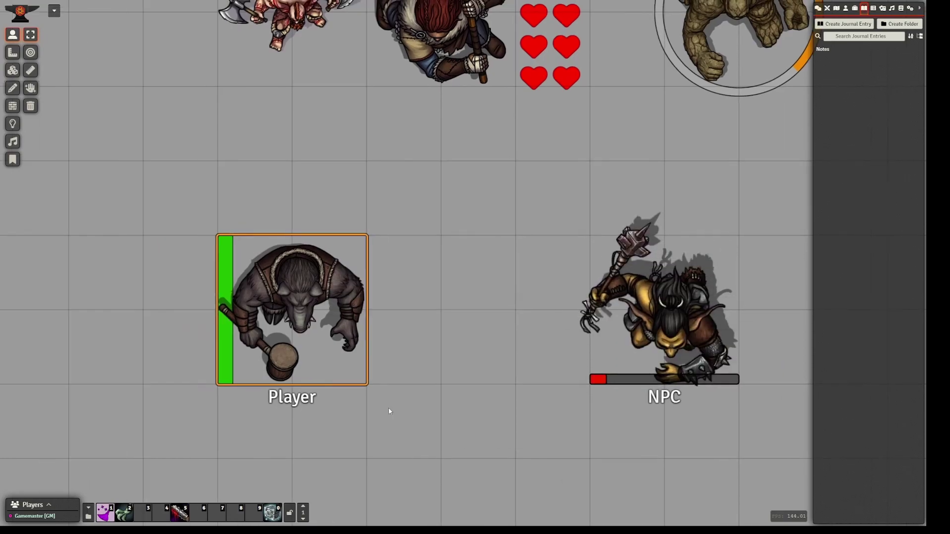
- Set the Player token's HP to 80 to test whether the bar still follows HP
right_click(298, 344)
left_click(299, 406)
type("80")
key("Return")
right_click(291, 350)
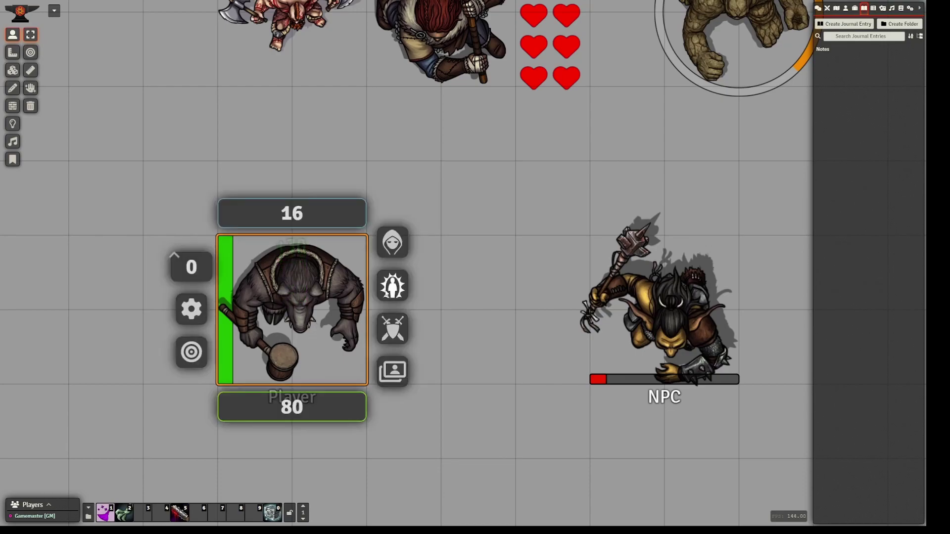
left_click(391, 289)
left_click(641, 230)
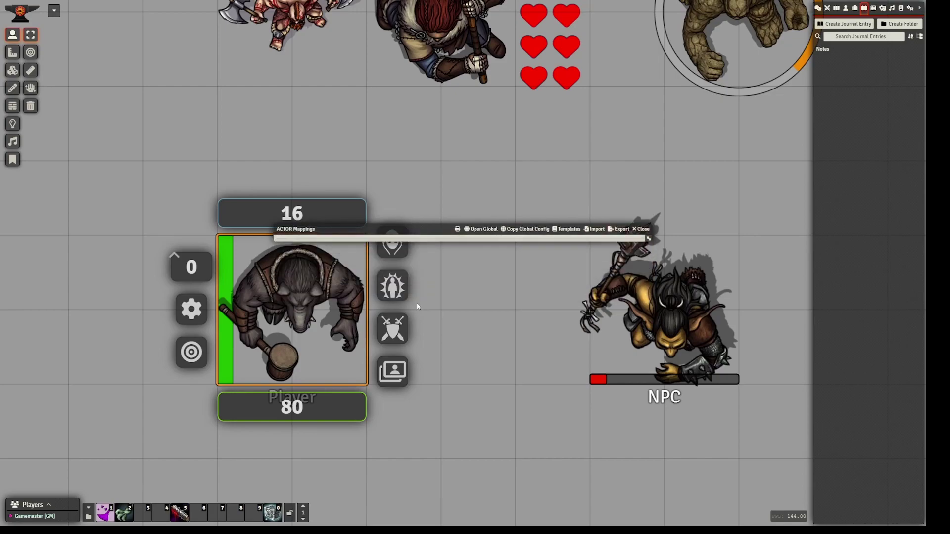
- Open the Player's character sheet and set the current value of Resource 1 to 1
double_click(321, 325)
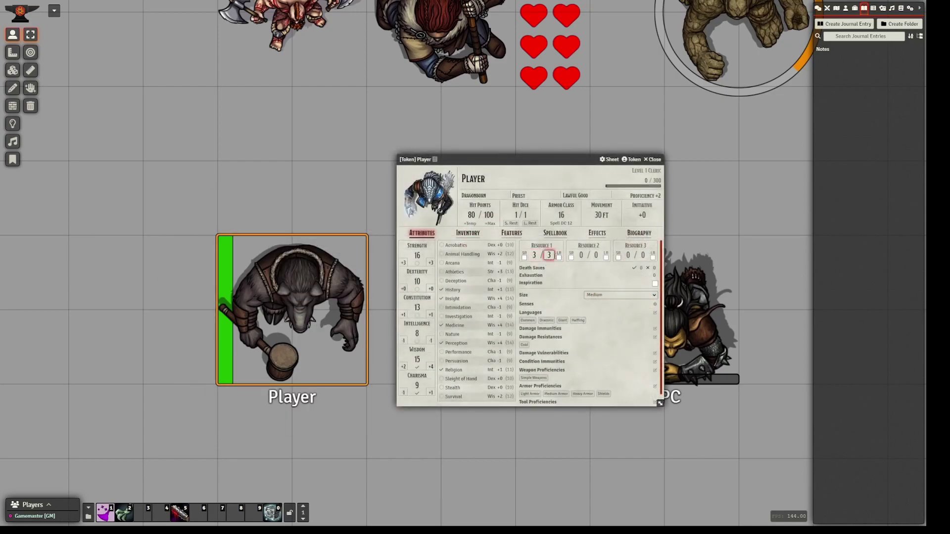
left_click(534, 254)
type("1")
key("Return")
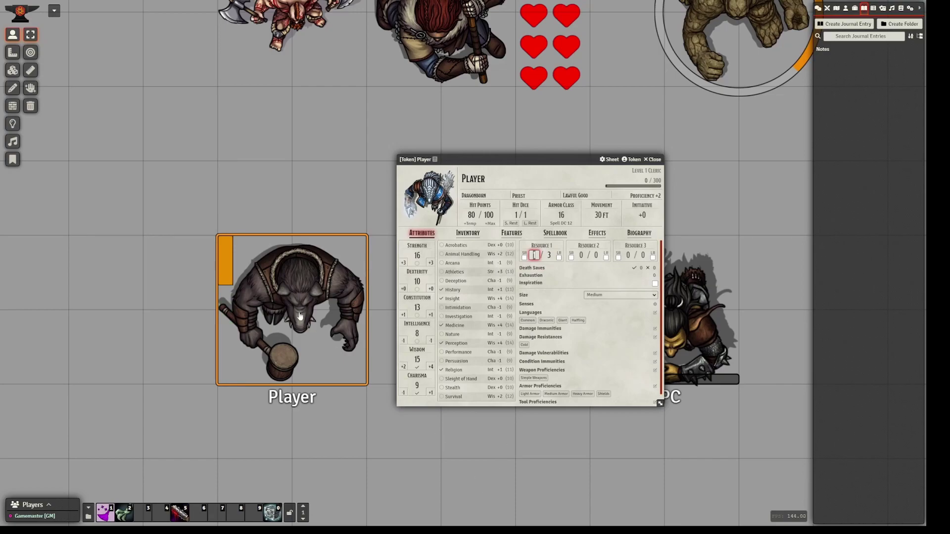
- Set the Player's Resource 1 current value to 2 and finally to 3, and close the character sheet
double_click(539, 253)
type("2")
left_click(516, 440)
double_click(534, 255)
type("3")
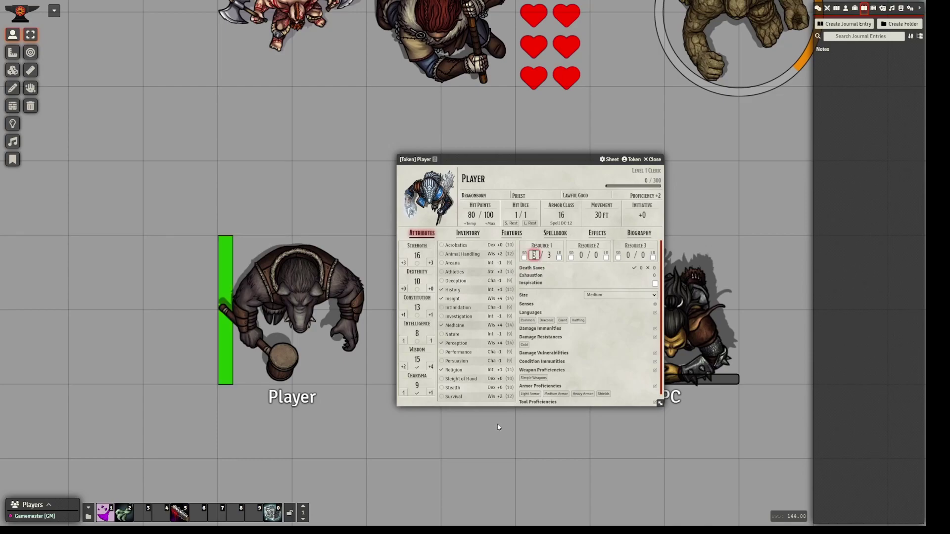
left_click(480, 456)
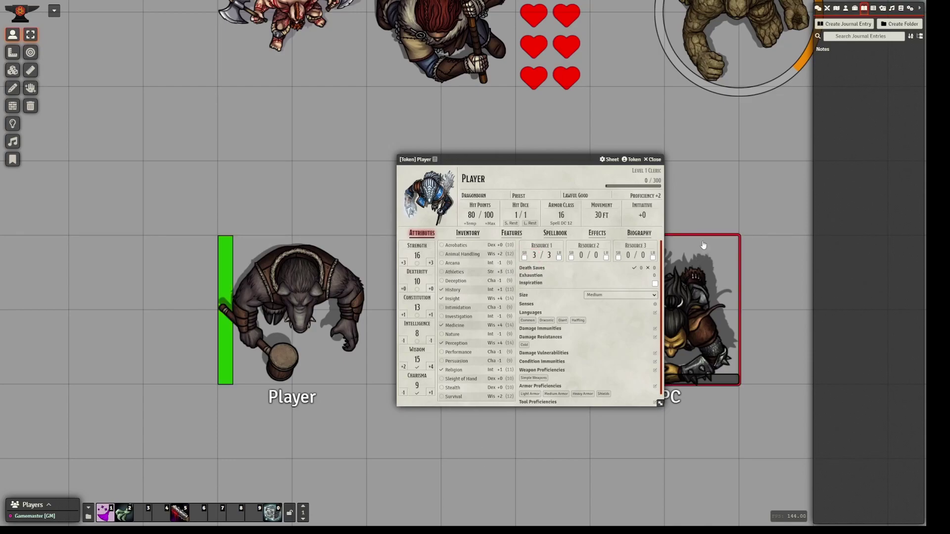
left_click(655, 160)
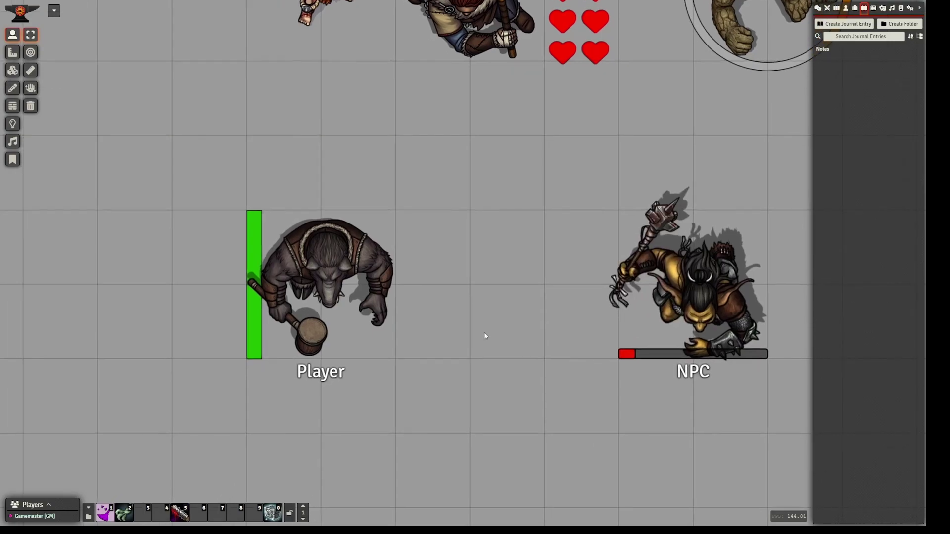
- Review the Shapes entries in the 4.46.0 release notes journal and close it
left_click(821, 49)
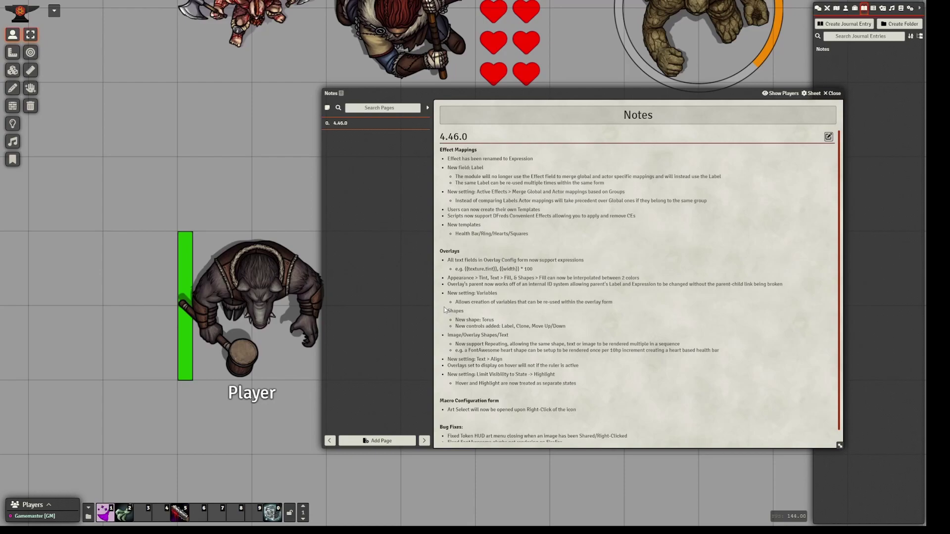
left_click_drag(476, 312, 557, 327)
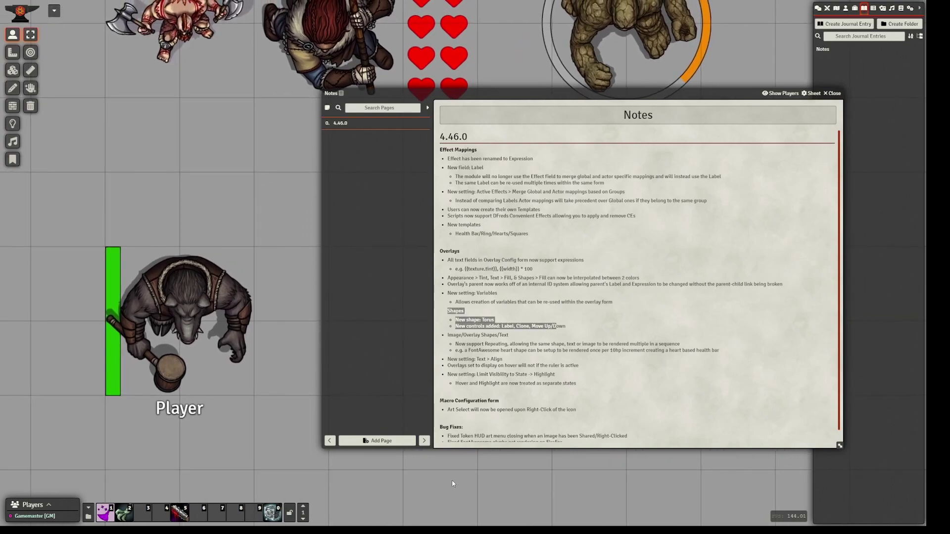
left_click(834, 93)
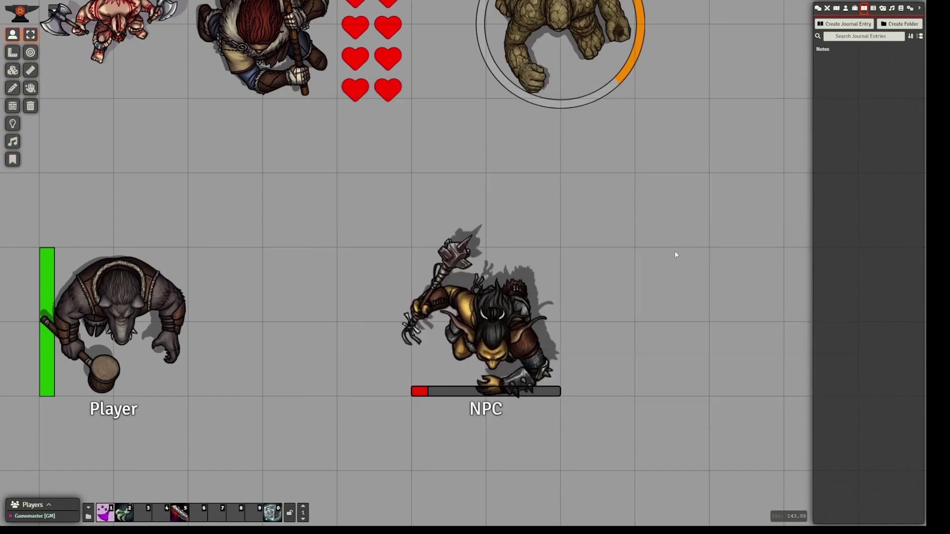
- Add an actor mapping labelled Torus to the NPC token, with Overlay and Always On enabled
right_click(352, 367)
left_click(406, 330)
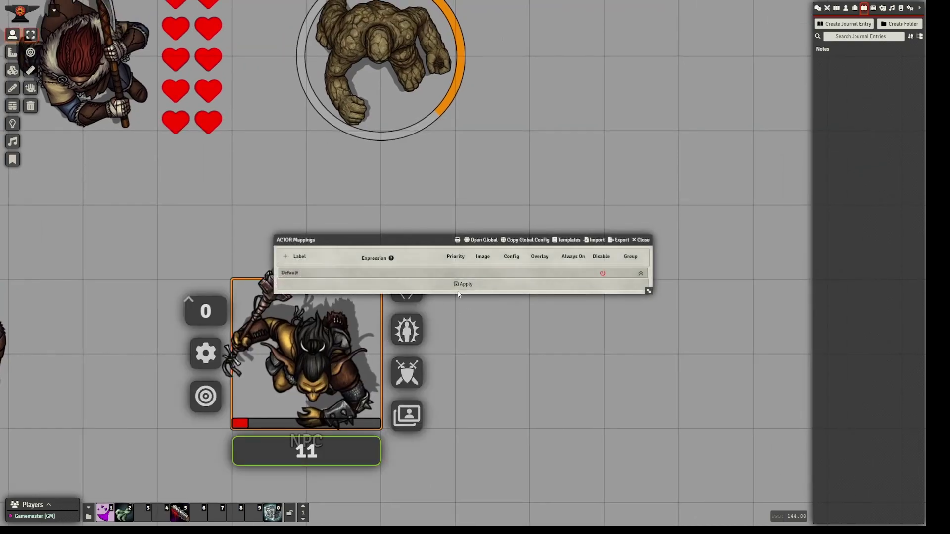
left_click(285, 257)
left_click(315, 286)
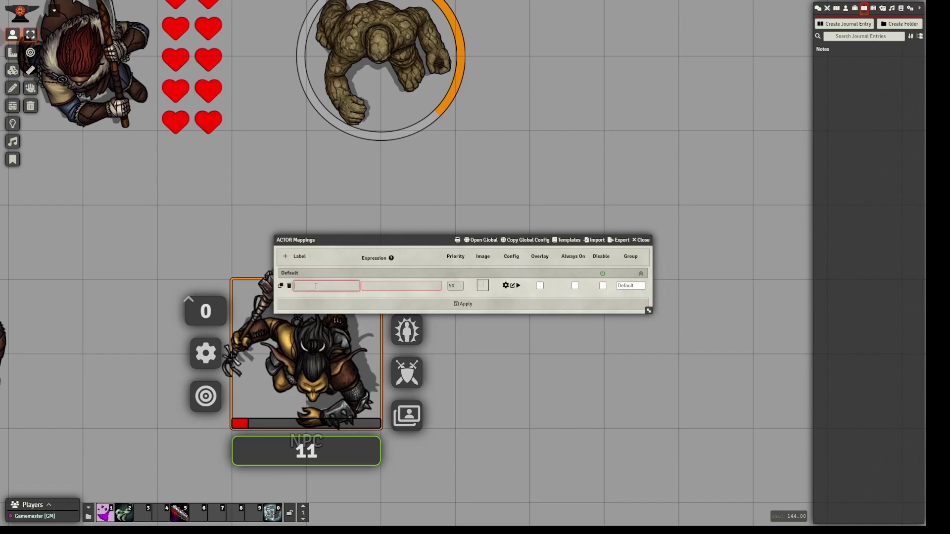
type("Torus")
left_click(540, 285)
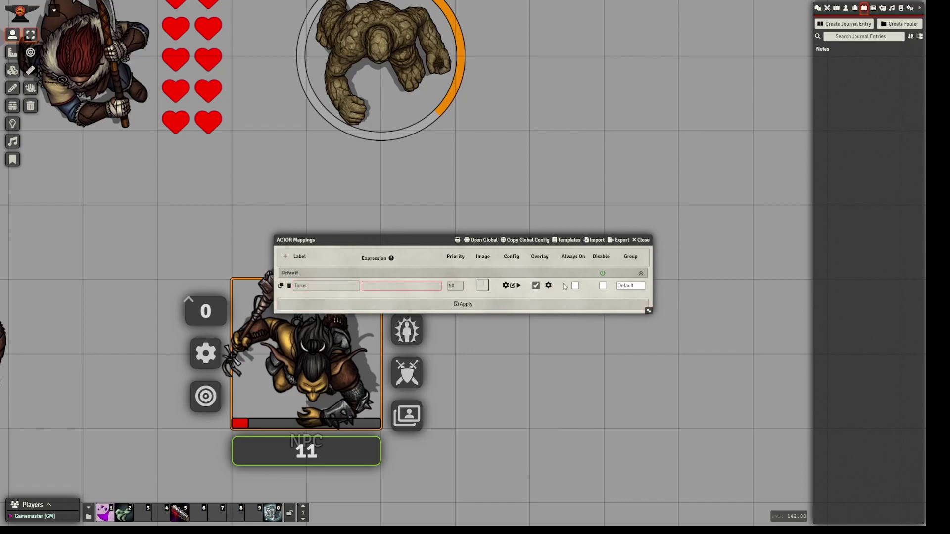
- Add a Torus shape to the new mapping's overlay and apply the overlay and mapping changes
left_click(548, 286)
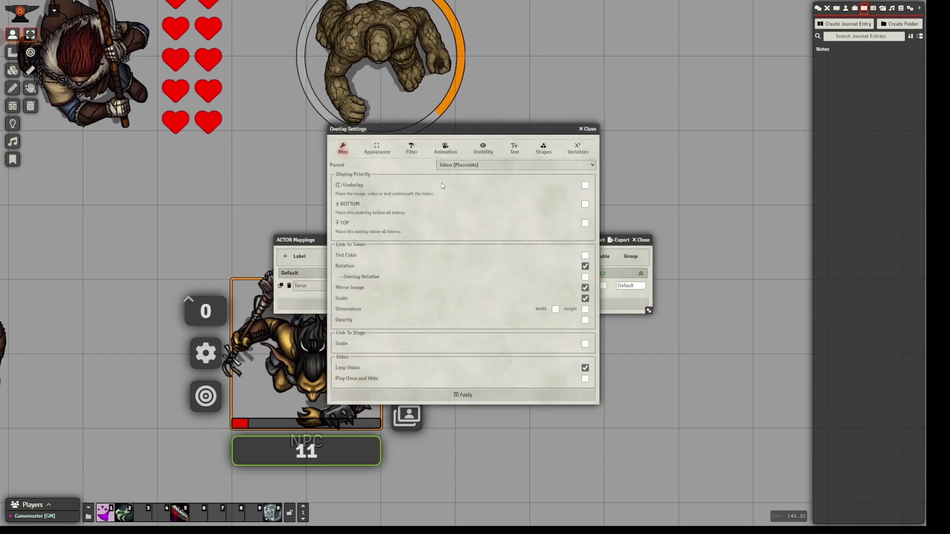
left_click(544, 148)
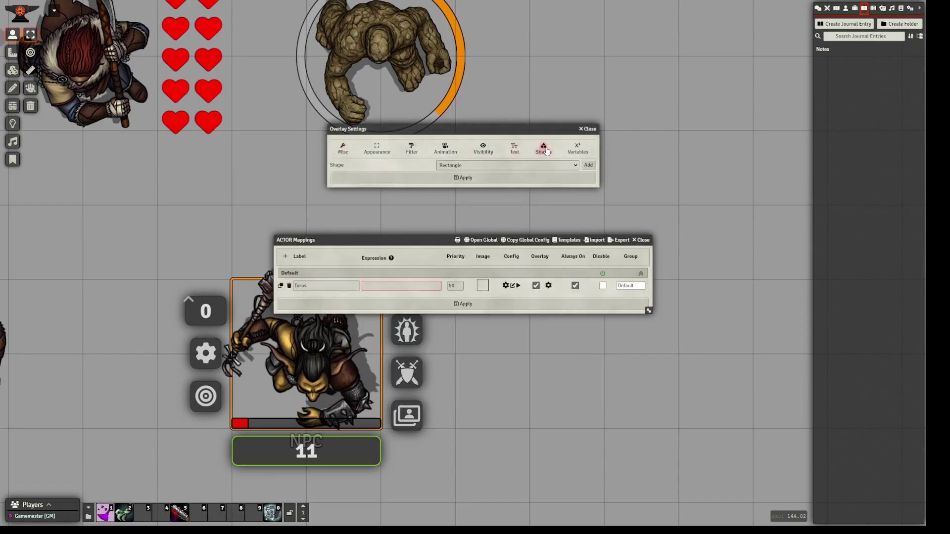
left_click(465, 165)
left_click(455, 194)
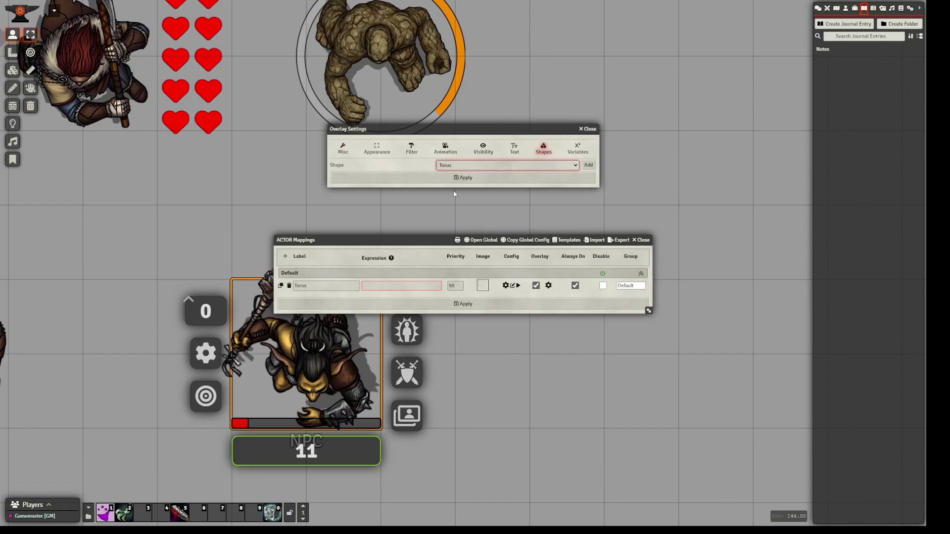
left_click(587, 165)
left_click_drag(495, 127, 615, 122)
left_click(585, 409)
left_click(503, 363)
left_click(403, 273)
- Reopen the NPC's Torus overlay shape settings and set the torus's end angle to 360
right_click(419, 335)
left_click(483, 279)
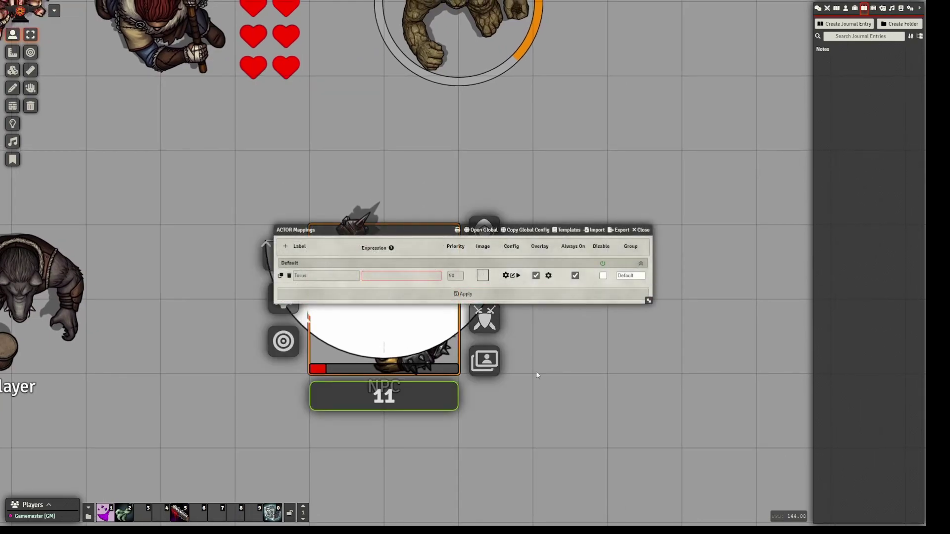
left_click_drag(412, 229, 572, 213)
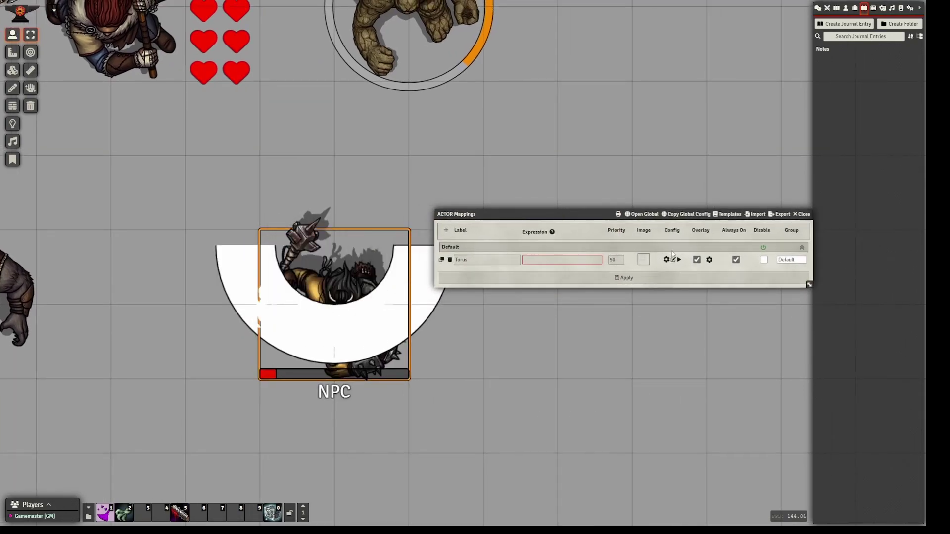
left_click(709, 259)
left_click_drag(540, 129, 689, 137)
left_click(643, 172)
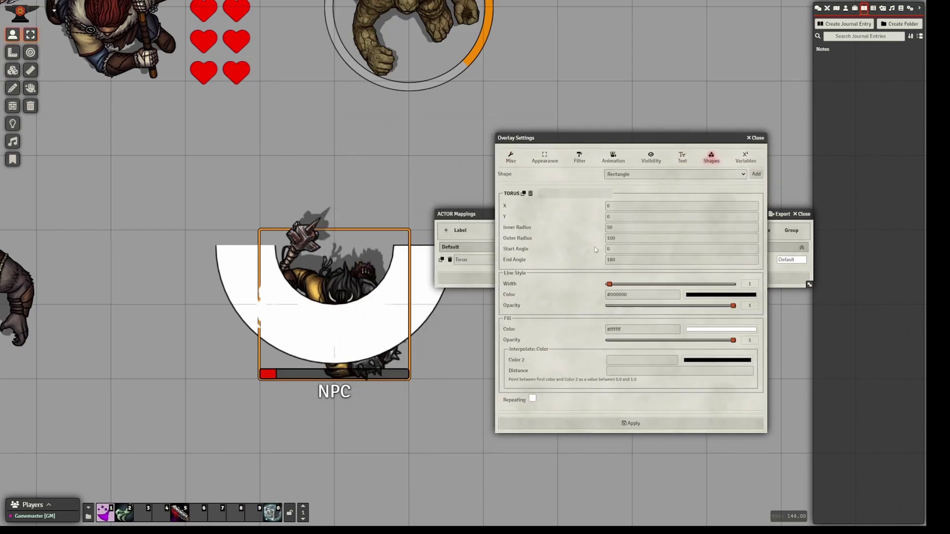
left_click_drag(604, 137, 638, 121)
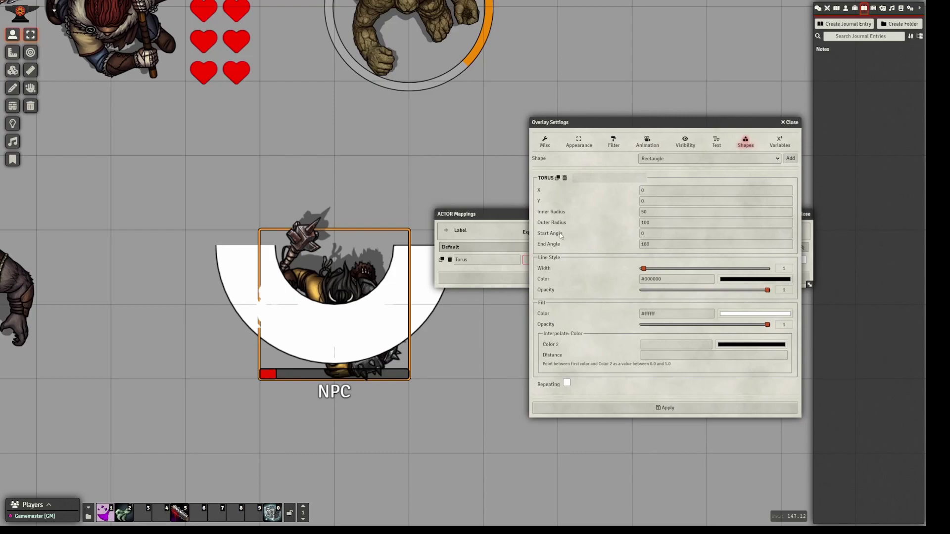
left_click(642, 236)
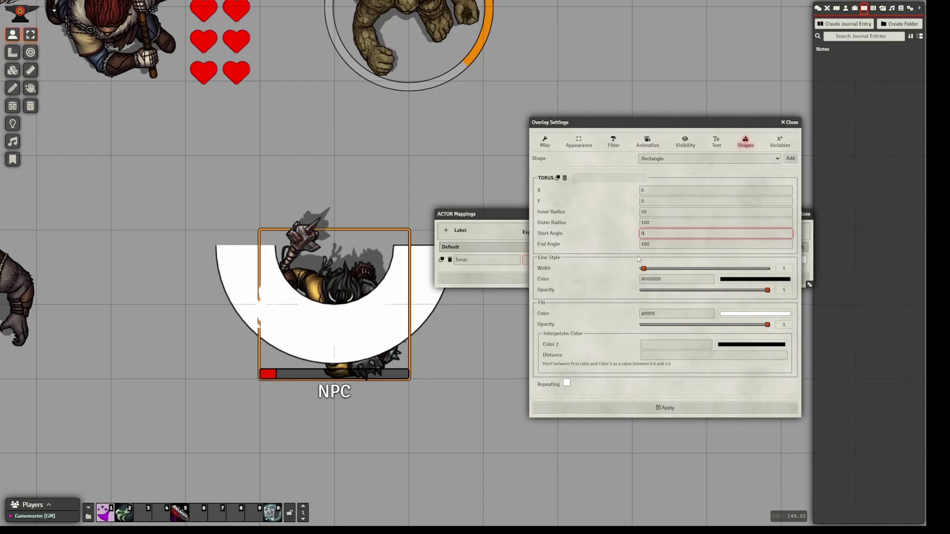
key("Tab")
type("360")
key("Tab")
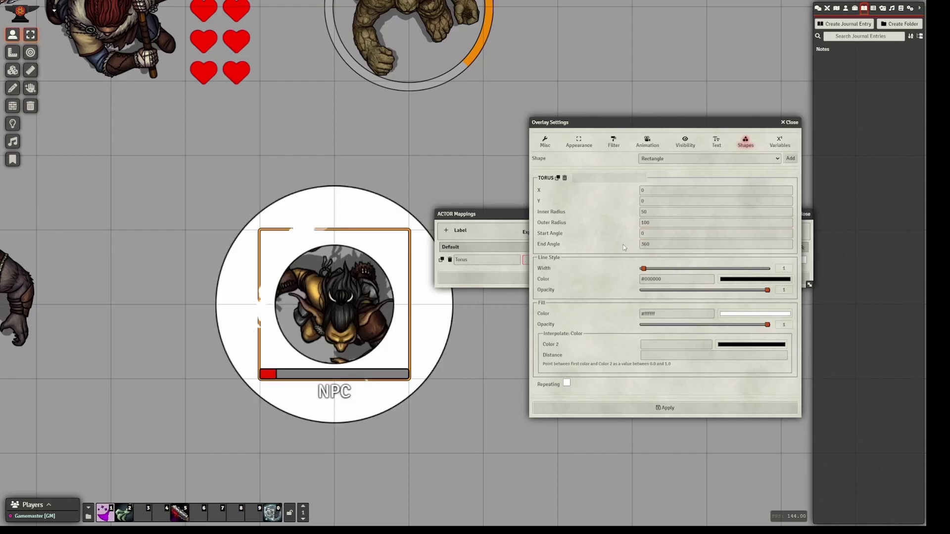
- Set the stone creature token's HP to 40 and afresh to 80 to test its health ring
left_click(397, 108)
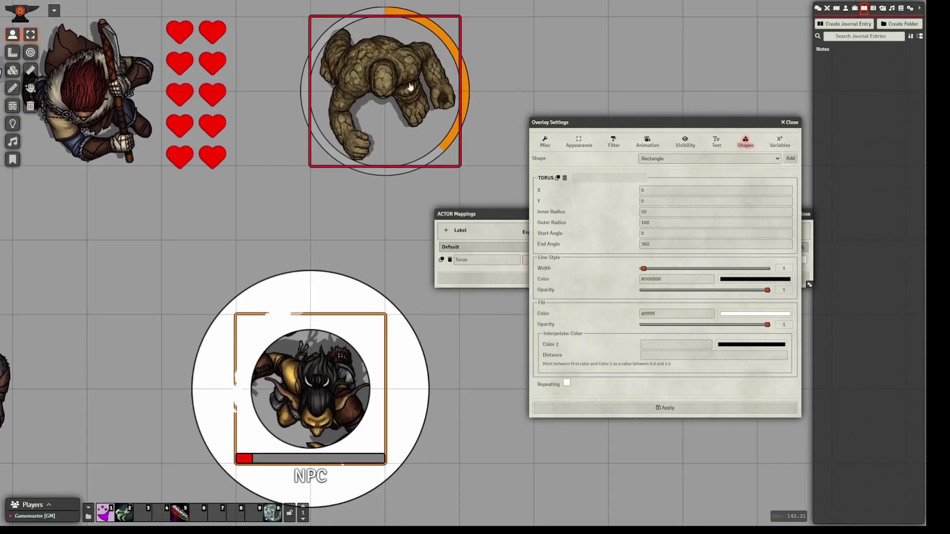
right_click(397, 108)
left_click(351, 186)
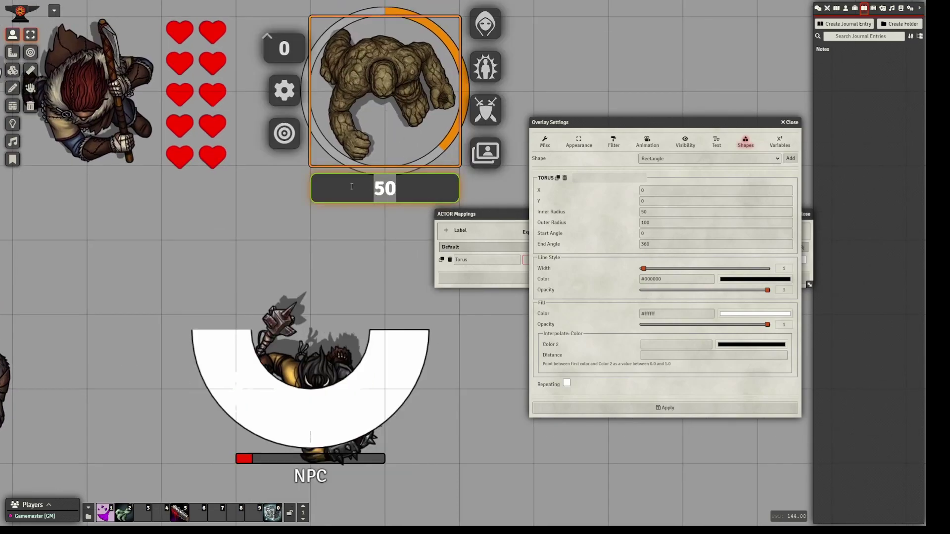
type("40")
key("Return")
right_click(384, 117)
left_click(363, 185)
type("8")
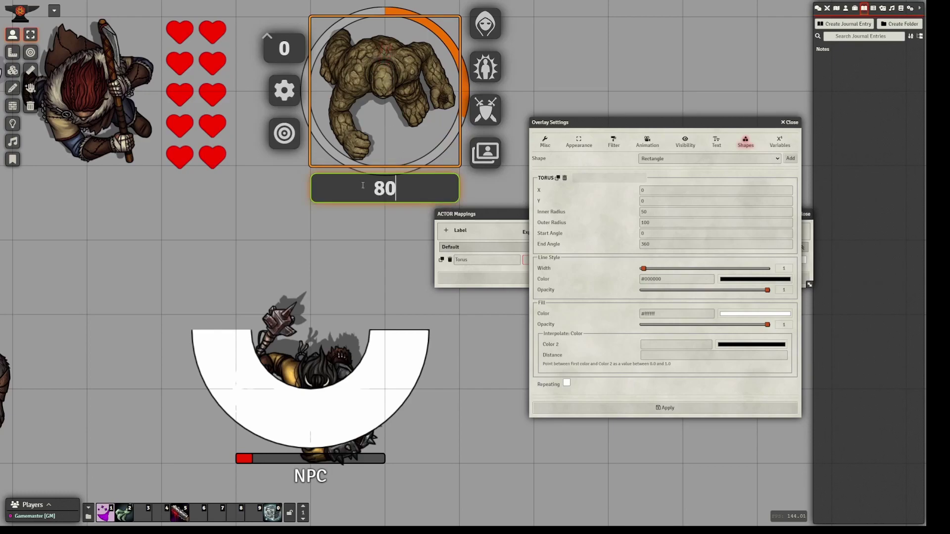
type("0")
key("Return")
- Raise the stone creature token's HP to 90 and on to 100 to test the ring further
right_click(365, 136)
left_click(353, 189)
type("90")
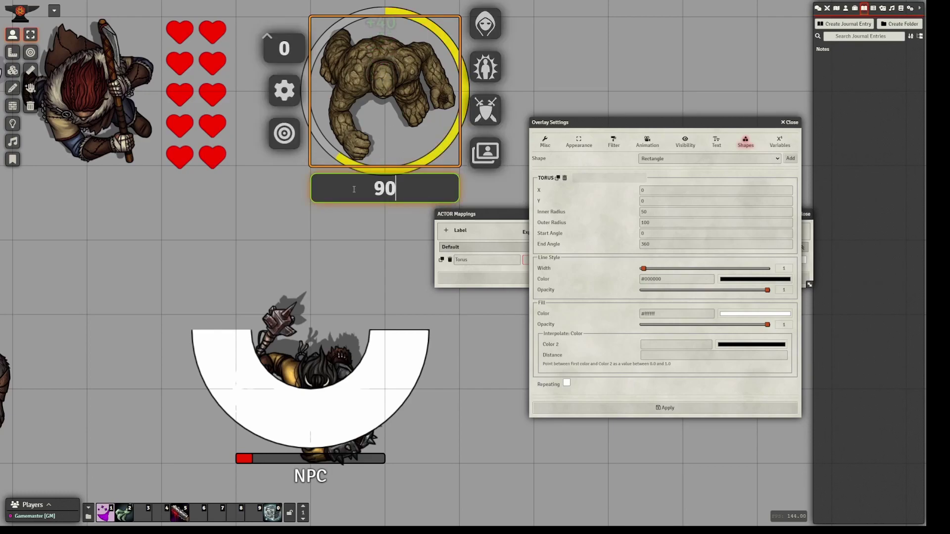
key("Return")
right_click(368, 123)
left_click(365, 187)
type("100")
key("Return")
- Set the stone creature token's HP to 200 to fill its health ring
right_click(391, 151)
key("BackSpace")
key("BackSpace")
key("BackSpace")
type("00")
double_click(398, 184)
type("2")
key("Return")
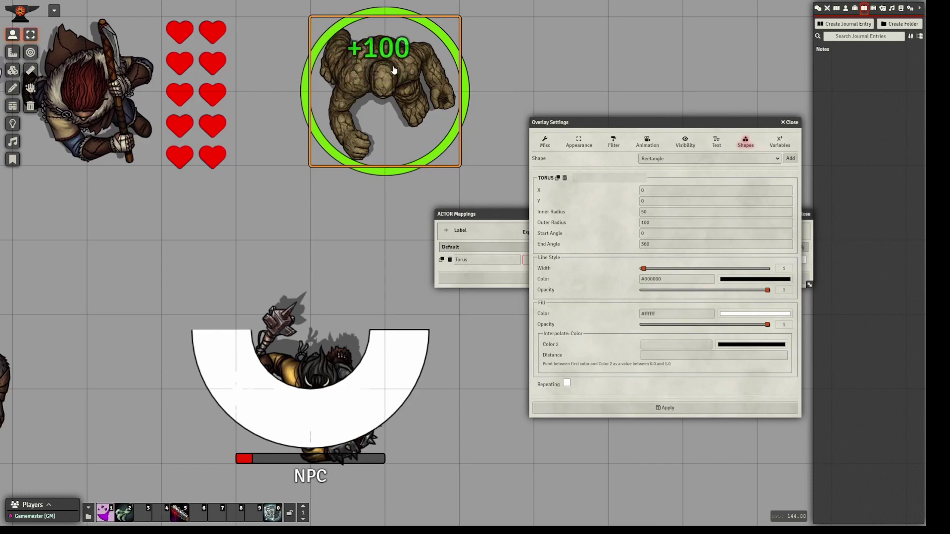
- Reselect the NPC token and try inner radius values of 20 and 10 on its torus
left_click_drag(361, 206, 391, 166)
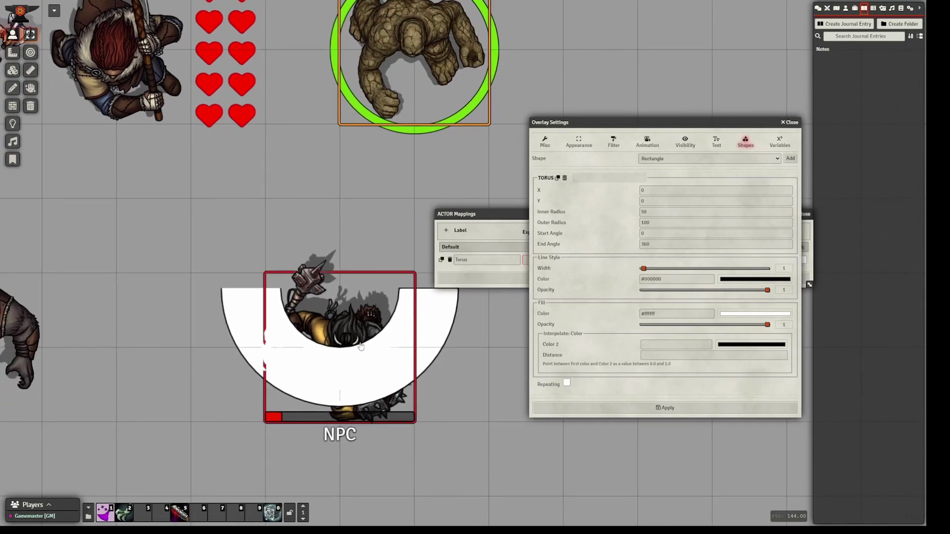
left_click_drag(349, 351, 325, 319)
left_click(327, 323)
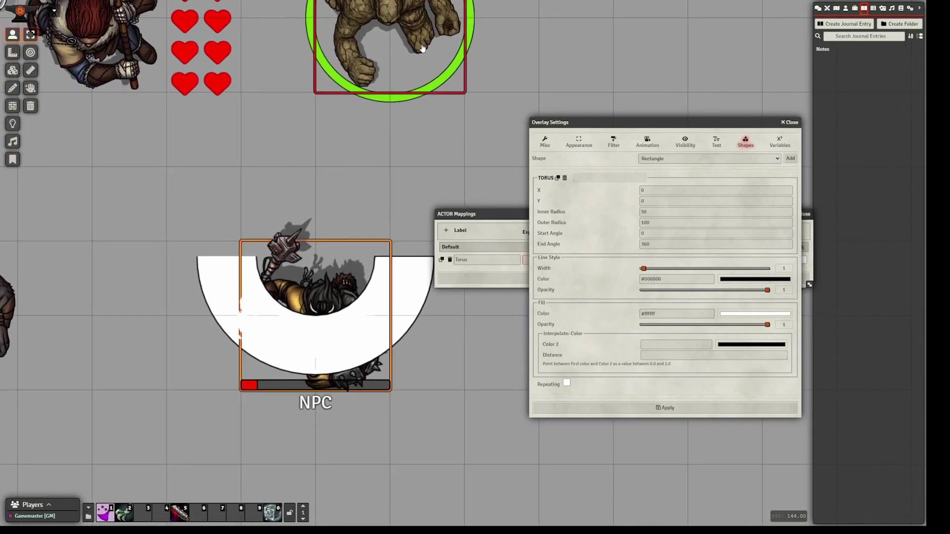
left_click_drag(431, 365, 464, 358)
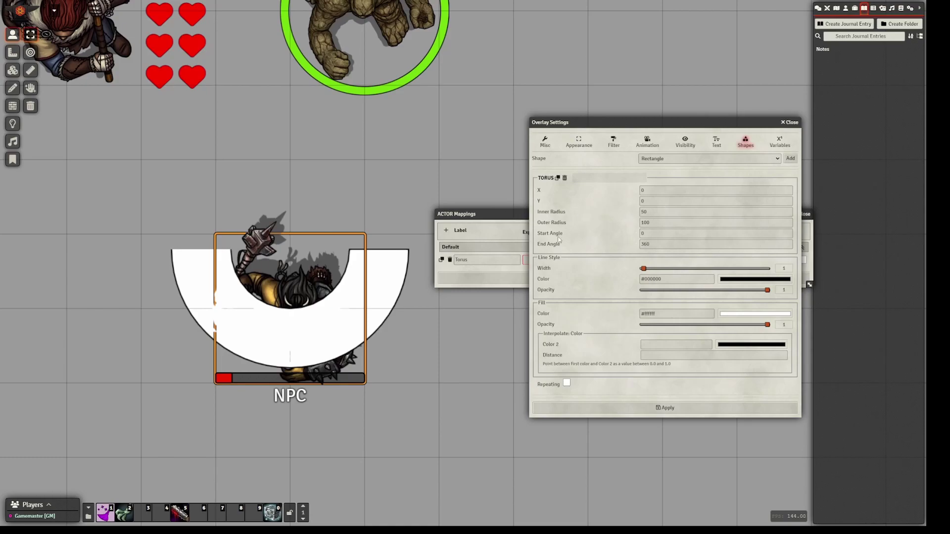
left_click(622, 210)
key("Return")
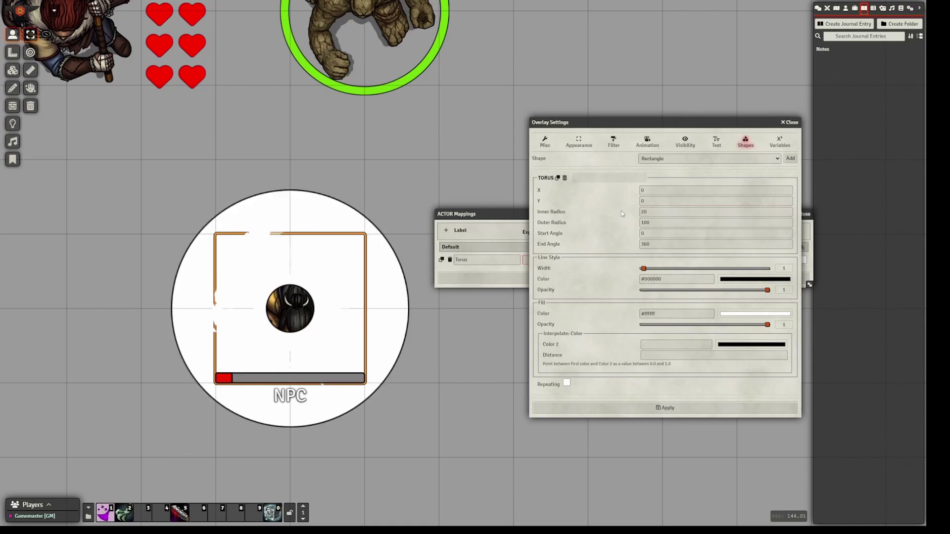
left_click(613, 212)
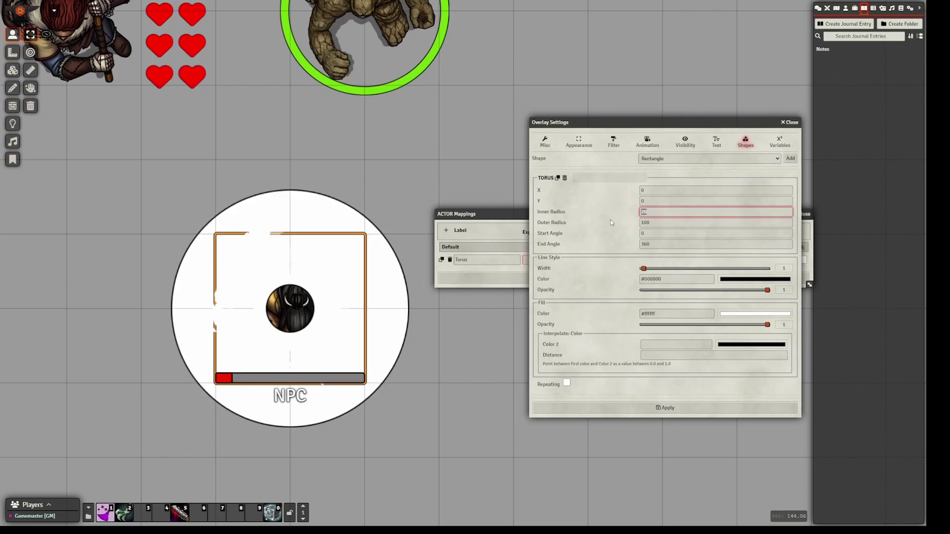
type("5")
key("Return")
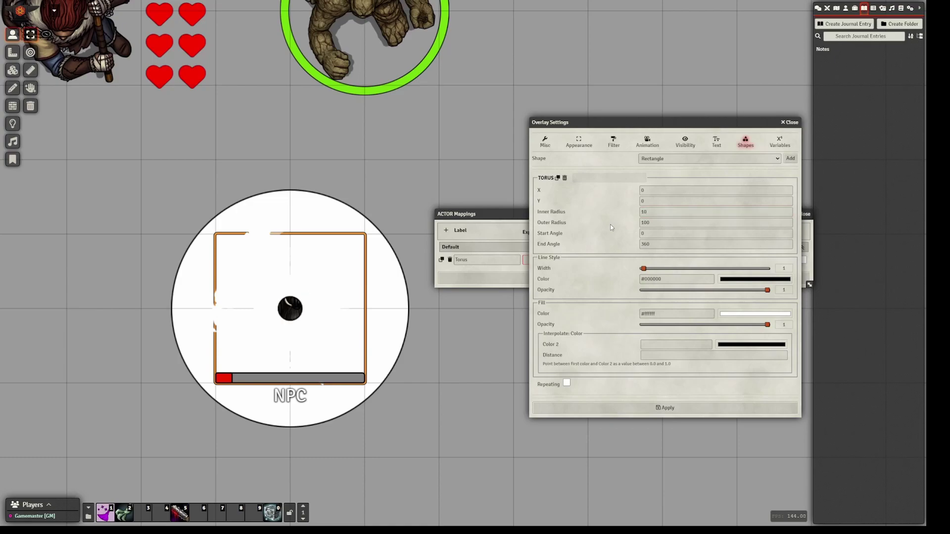
- Set the torus's inner radius to 50 and outer radius to 150, and close the overlay settings and mappings without applying
left_click(614, 218)
type("0")
key("Return")
left_click(614, 225)
type("150")
key("Return")
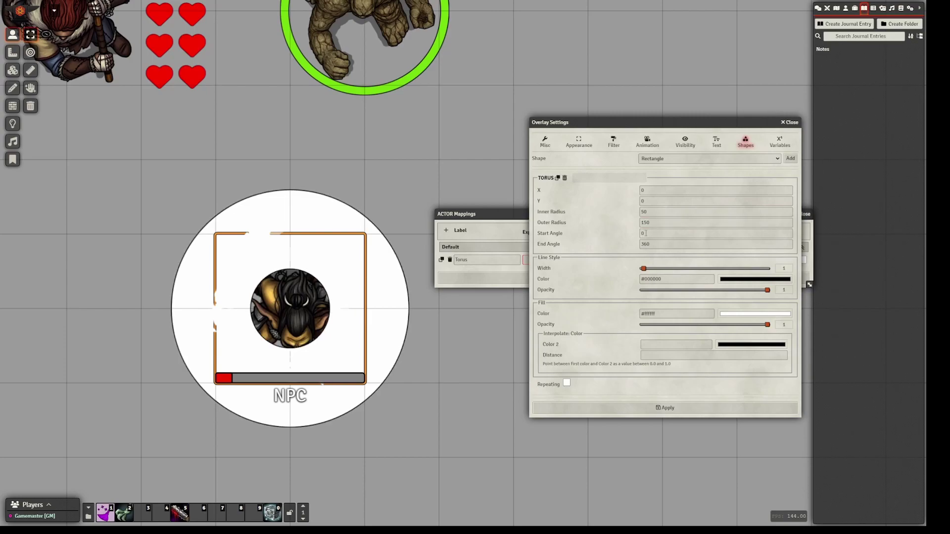
left_click(791, 123)
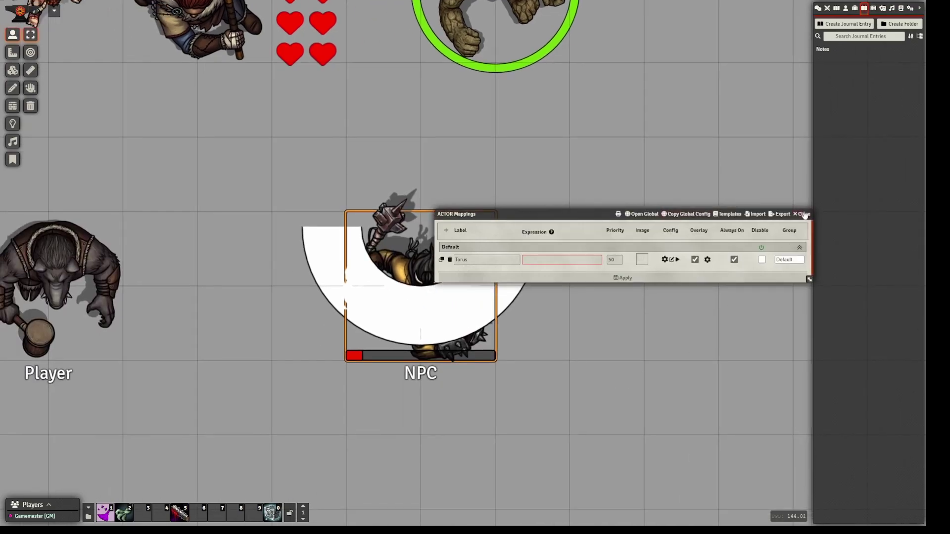
left_click(804, 214)
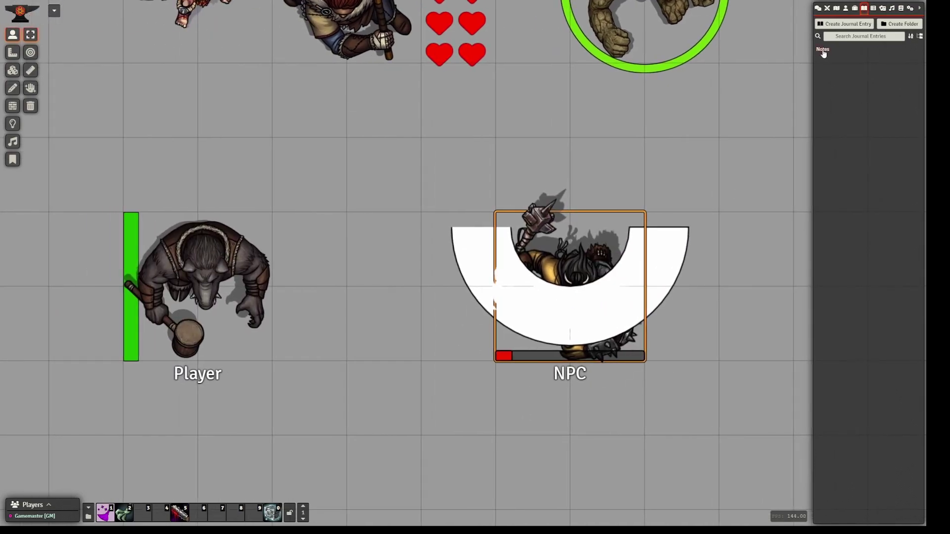
- Reopen the release notes journal and review the entry on new shape controls
left_click(823, 50)
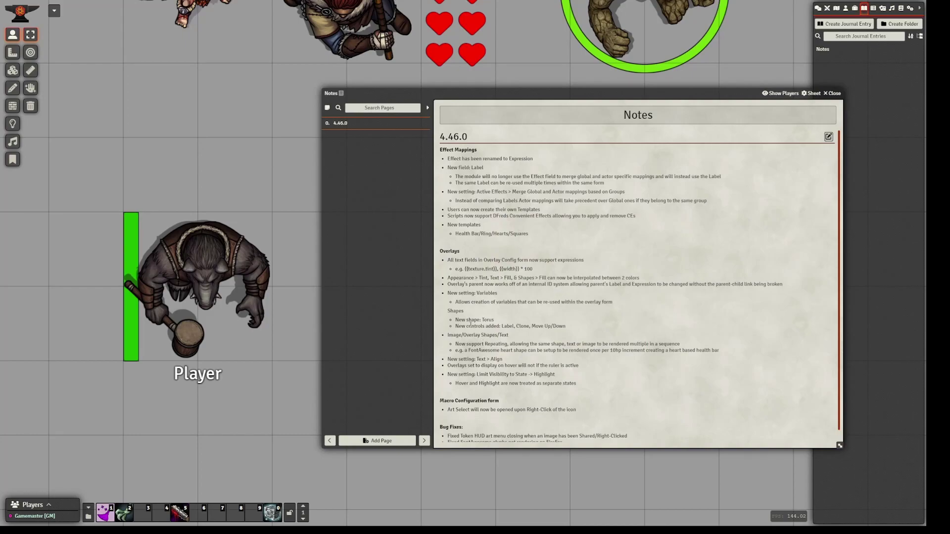
left_click_drag(458, 326, 513, 334)
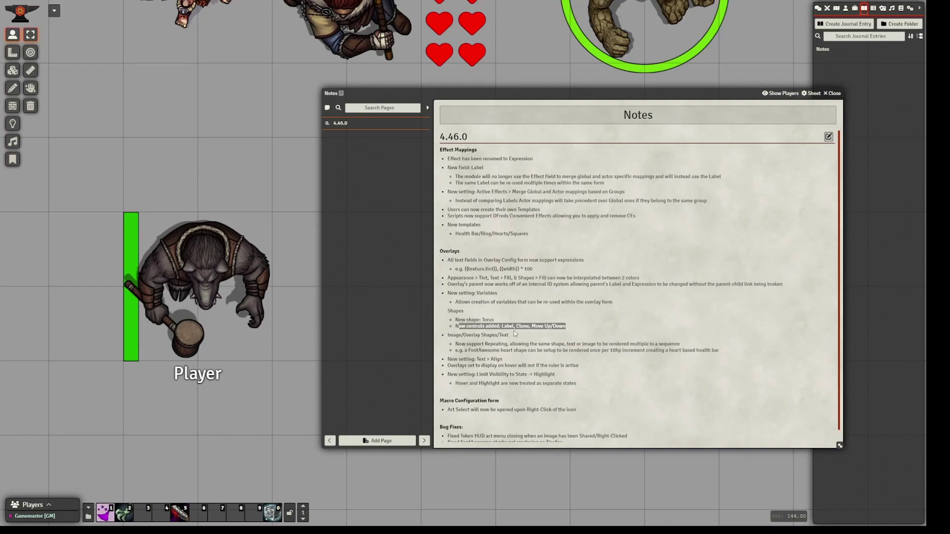
left_click(523, 337)
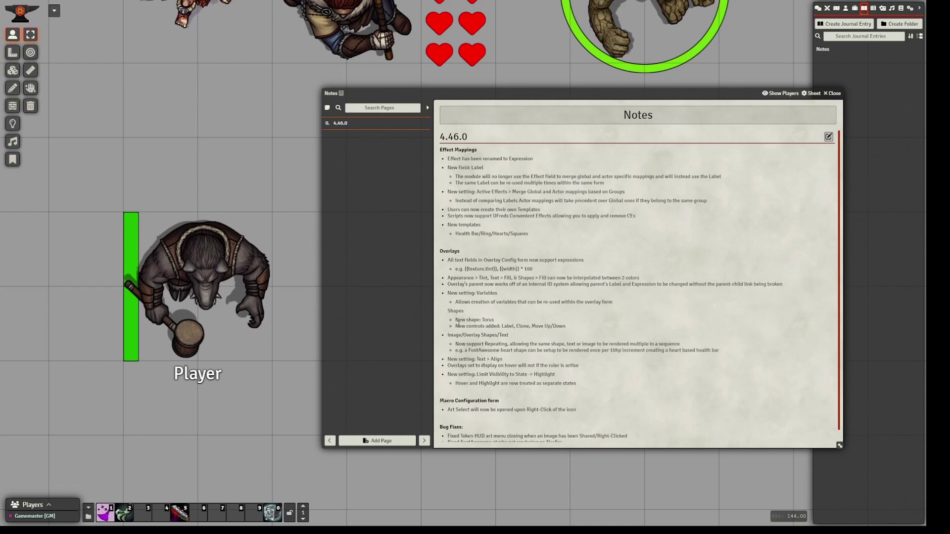
- Close the release notes and open the shape settings of the stone creature's Health Ring overlay, keeping the token in view
left_click(835, 94)
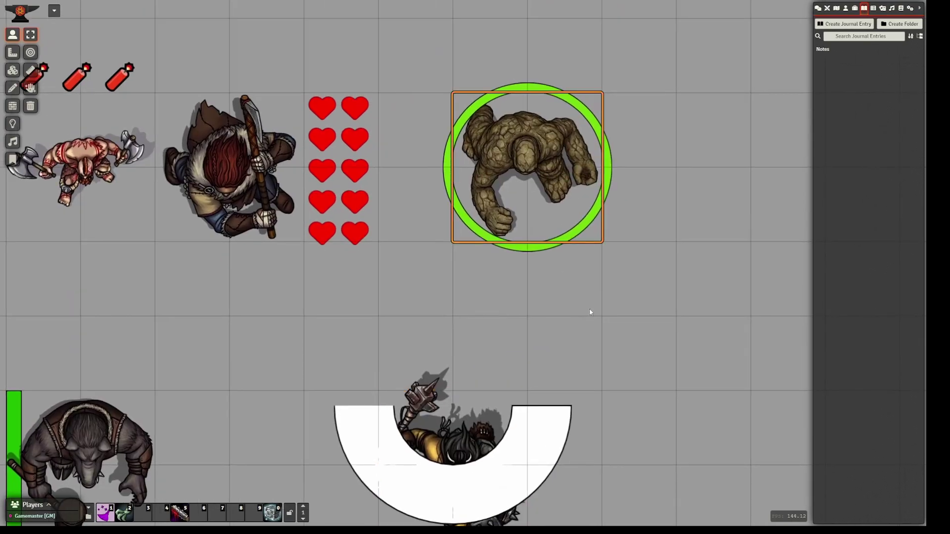
scroll(479, 364, "up", 5)
right_click(471, 231)
left_click(493, 205)
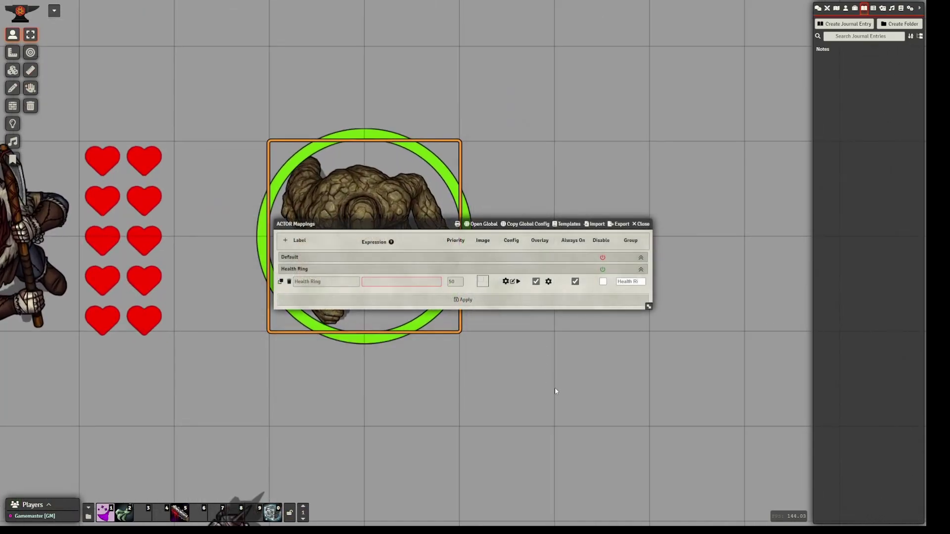
left_click_drag(551, 390, 612, 311)
left_click_drag(426, 217, 404, 260)
left_click(528, 325)
left_click(542, 148)
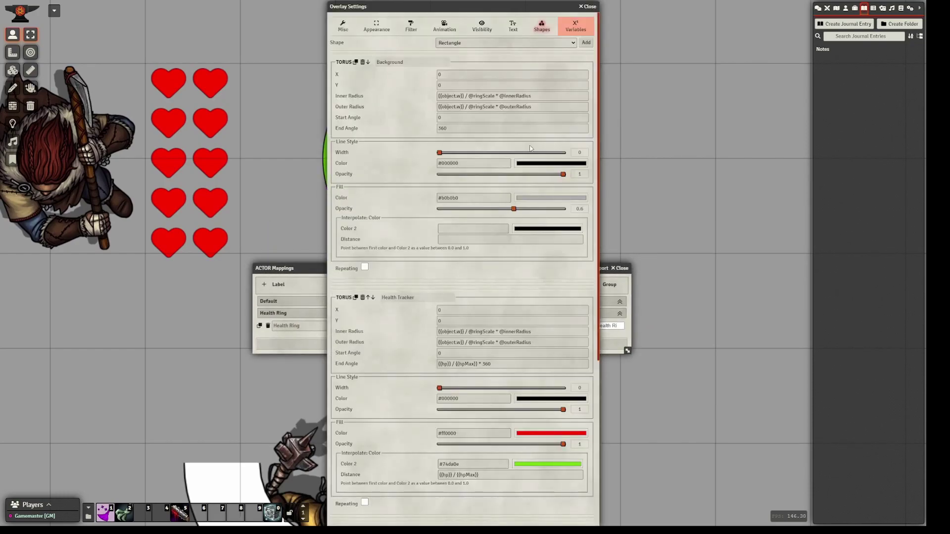
left_click_drag(451, 8, 701, 8)
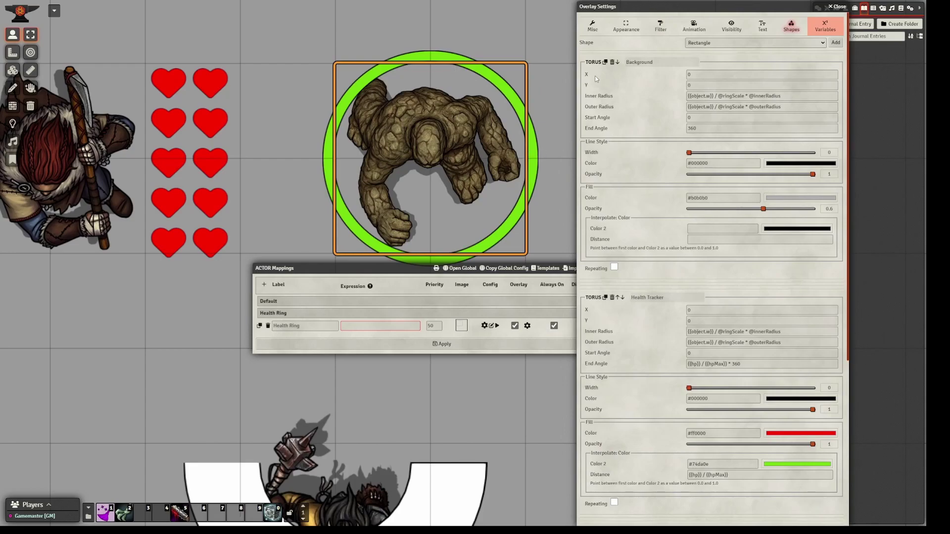
- Look through the ring's torus shapes and set the stone creature token's HP to 50
scroll(596, 79, "down", 5)
scroll(603, 328, "up", 5)
scroll(649, 326, "down", 6)
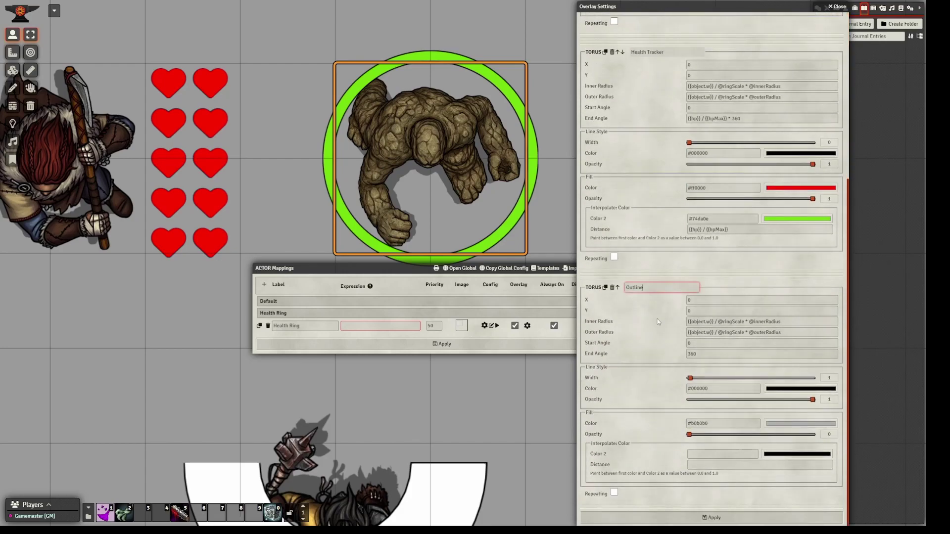
scroll(649, 339, "up", 6)
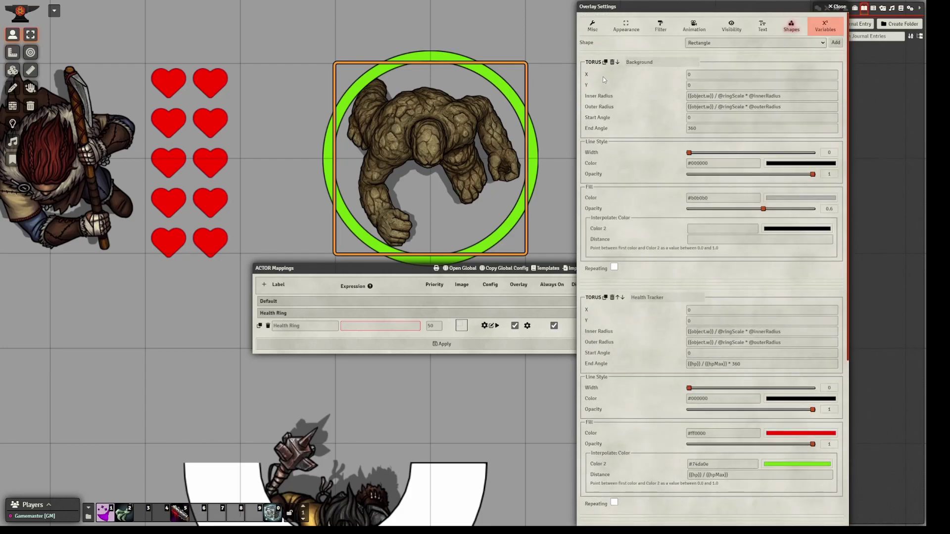
right_click(488, 246)
right_click(488, 212)
right_click(420, 173)
left_click(386, 234)
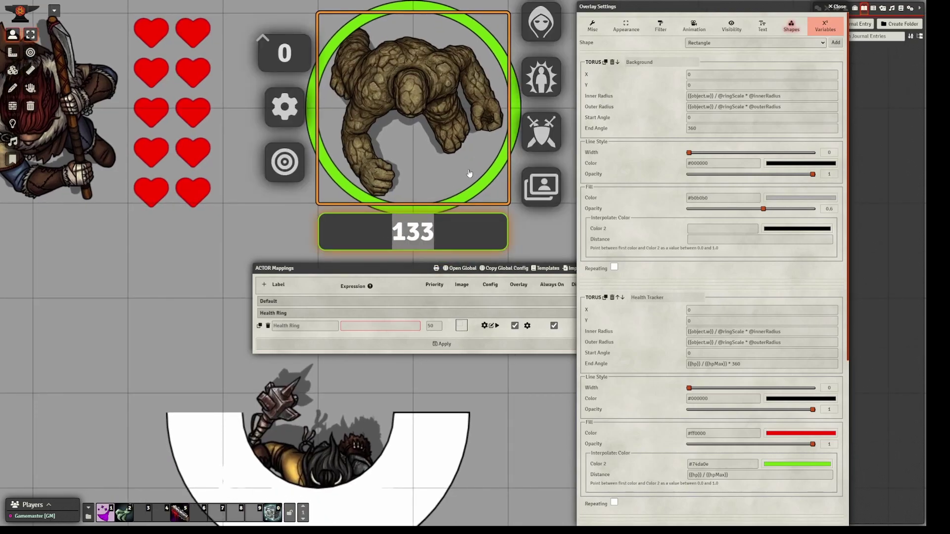
type("50")
key("Return")
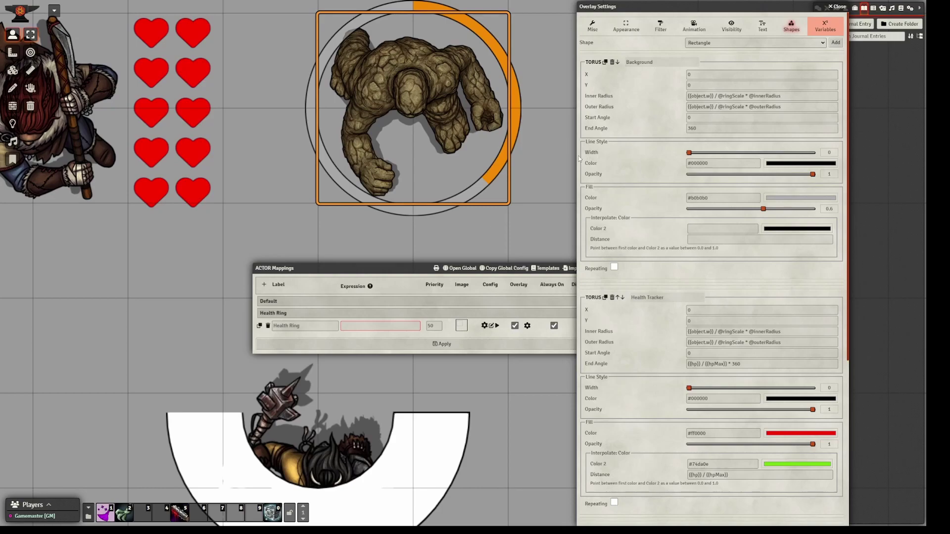
- Examine the labels of the Health Tracker, Outline and Background torus shapes in the Health Ring overlay
left_click(651, 297)
scroll(662, 303, "down", 5)
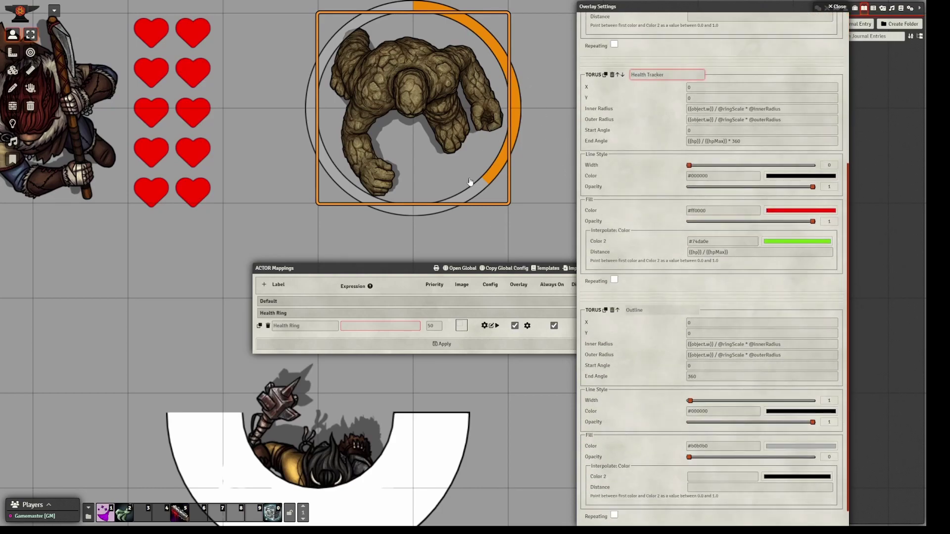
scroll(629, 287, "down", 1)
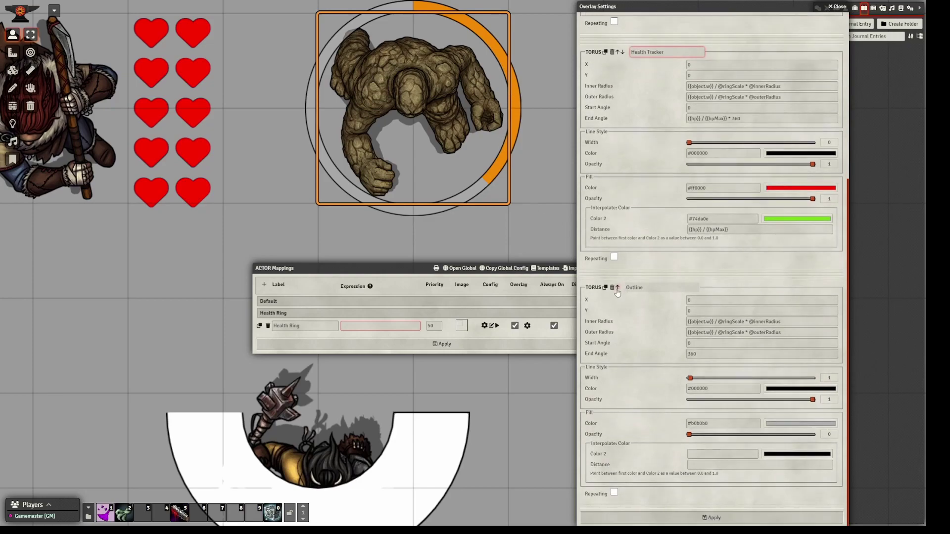
left_click(661, 288)
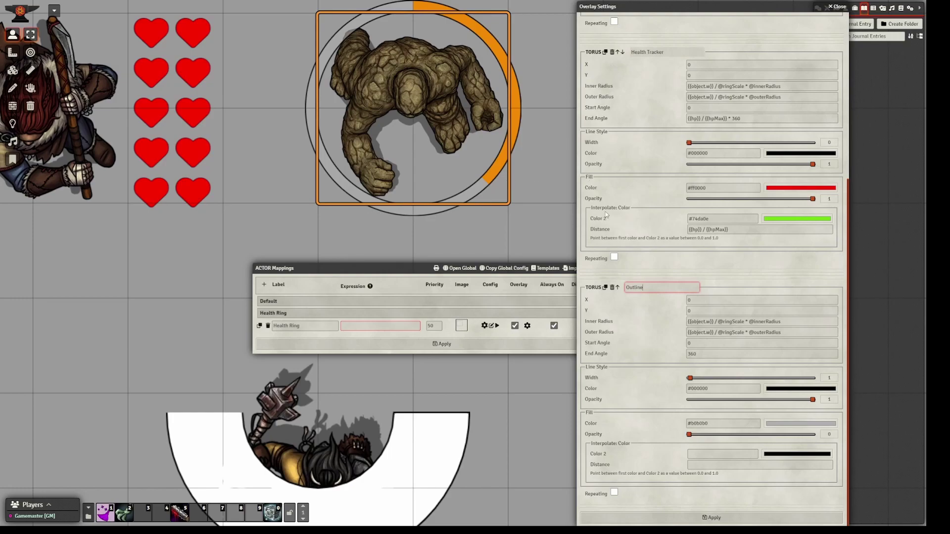
scroll(618, 225, "up", 3)
scroll(618, 225, "up", 4)
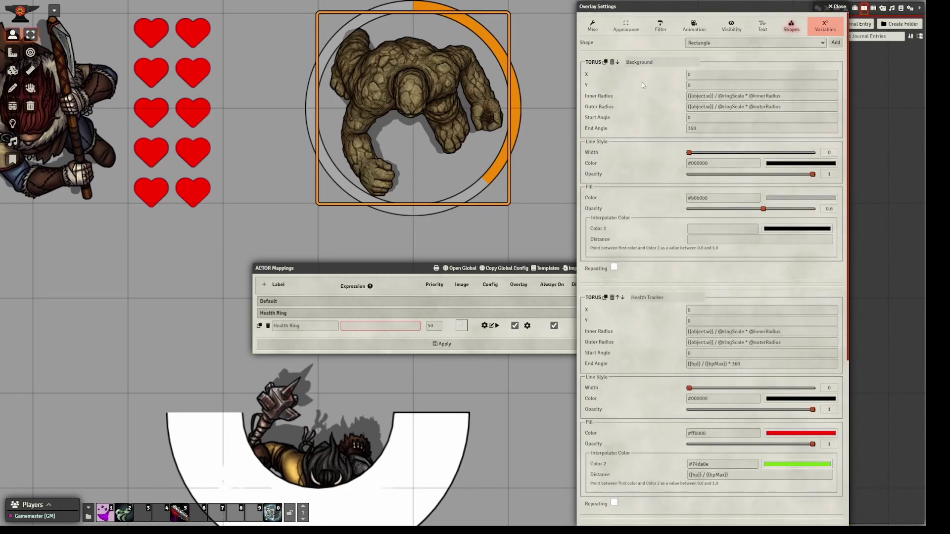
left_click(662, 62)
- Move the Background torus to the end of the shape order and place Outline ahead of Health Tracker
left_click(618, 62)
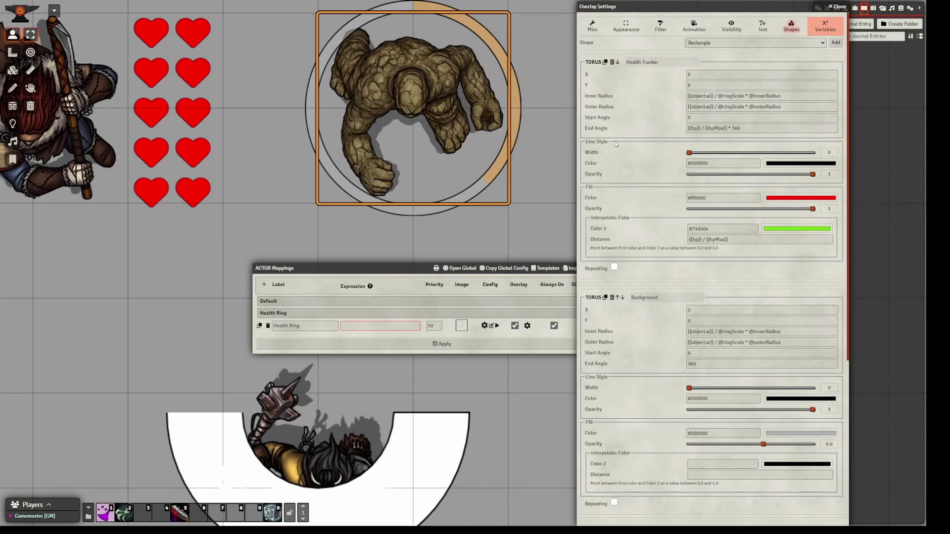
scroll(630, 254, "down", 2)
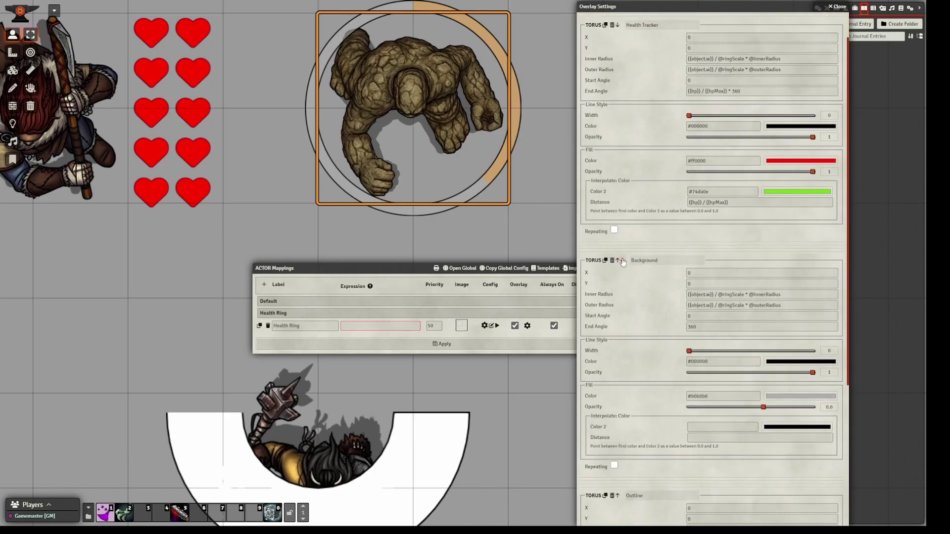
left_click(622, 261)
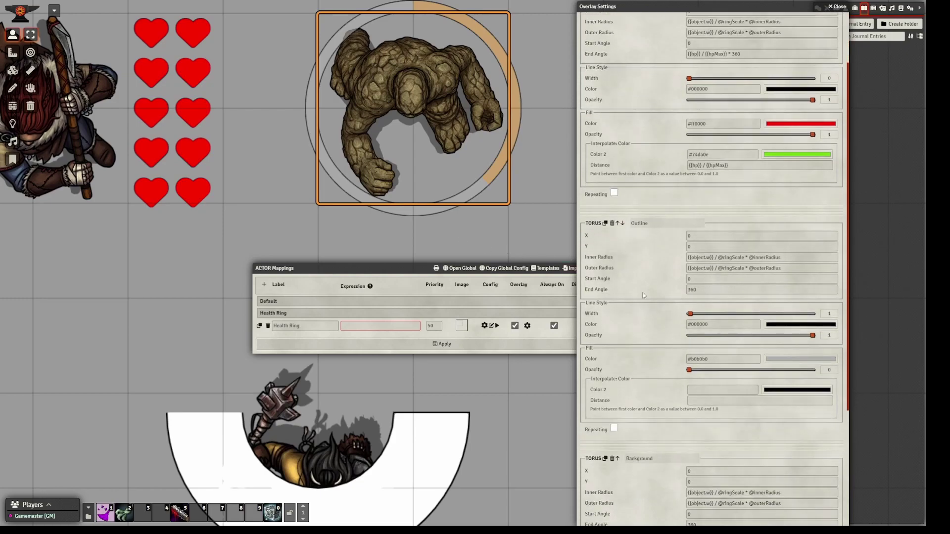
scroll(652, 269, "up", 3)
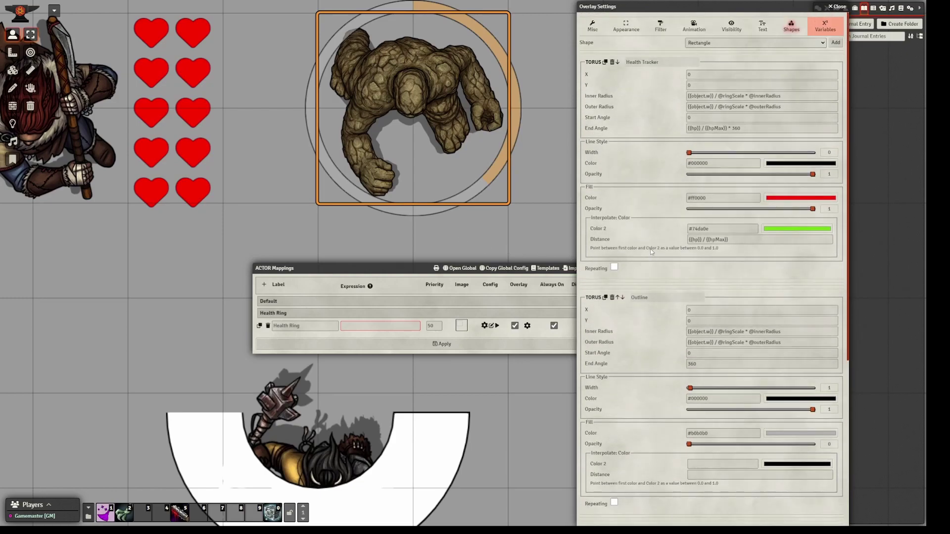
left_click(617, 64)
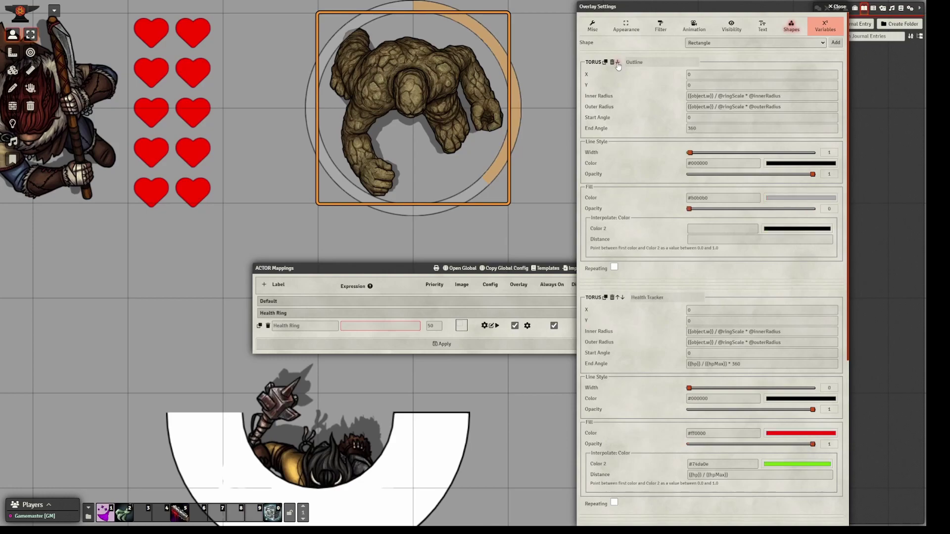
- Delete the Outline and Health Tracker torus shapes from the Health Ring overlay
scroll(632, 346, "down", 5)
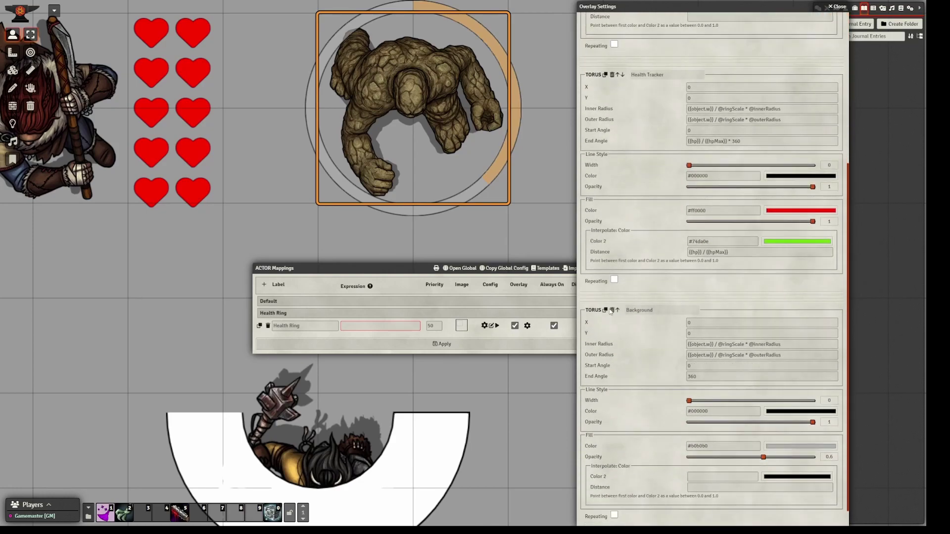
scroll(564, 248, "up", 2)
left_click_drag(559, 225, 517, 240)
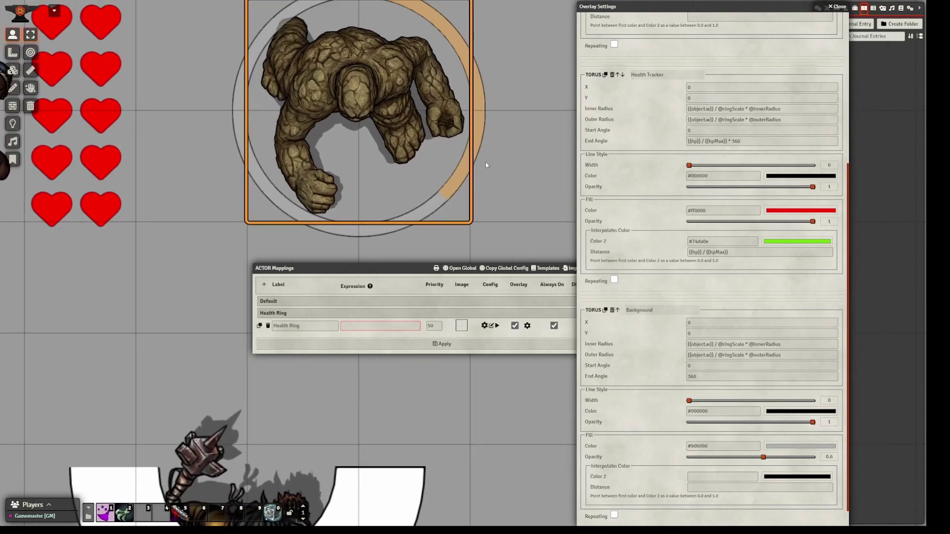
scroll(510, 212, "down", 2)
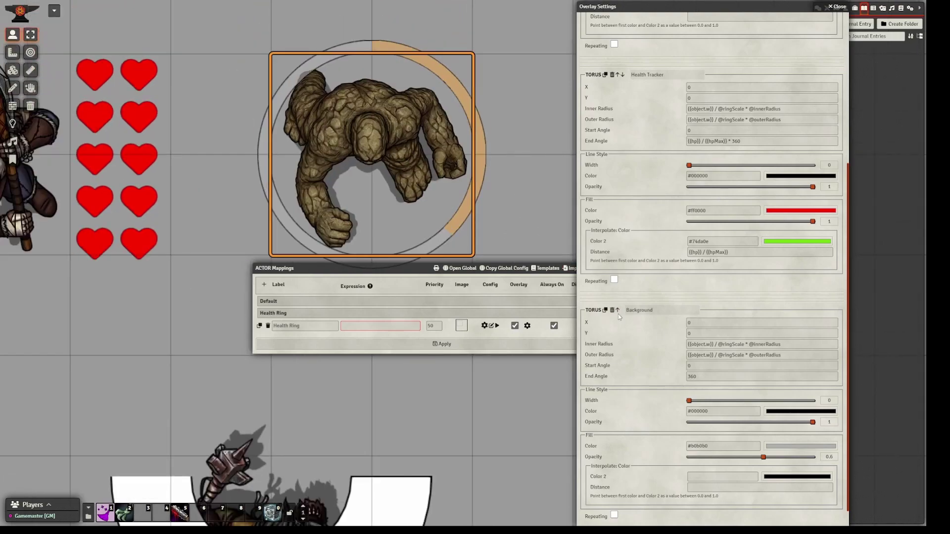
scroll(622, 367, "up", 1)
scroll(622, 365, "up", 4)
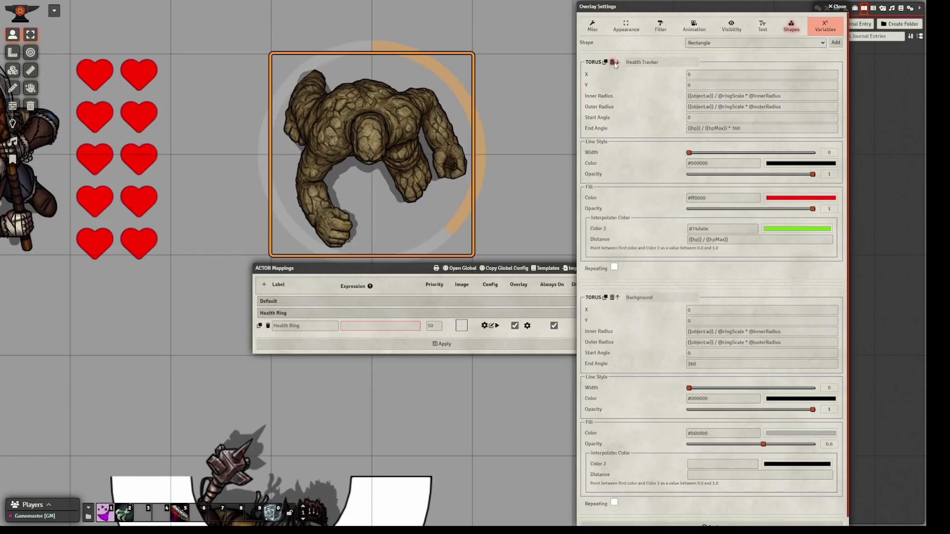
left_click(612, 62)
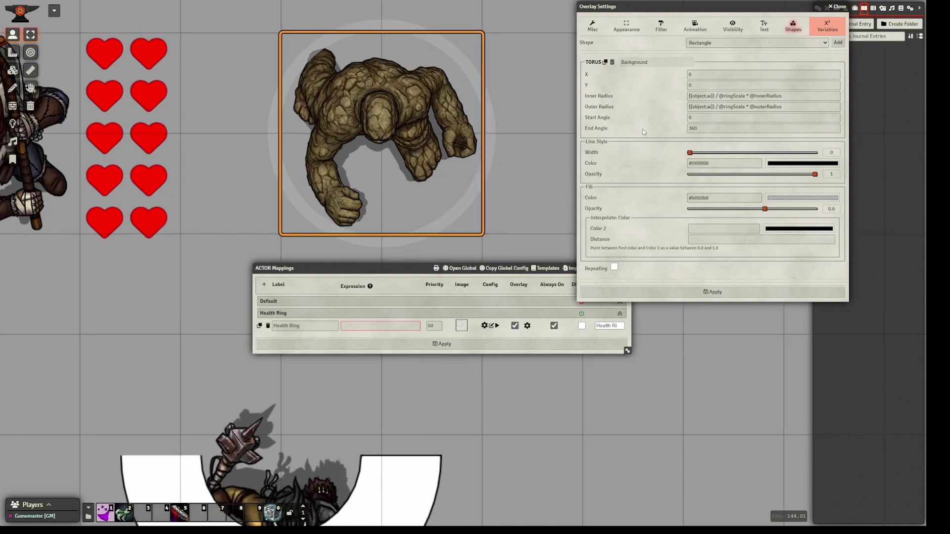
- Clone the Background torus, give the copy a green fill and set its end angle to 180
left_click(605, 62)
scroll(640, 203, "down", 1)
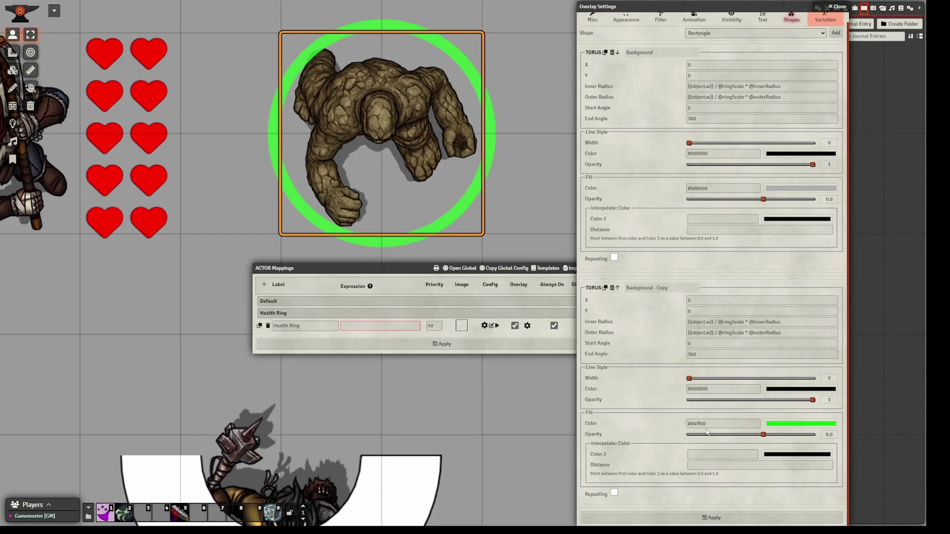
left_click(670, 356)
type("180")
key("Return")
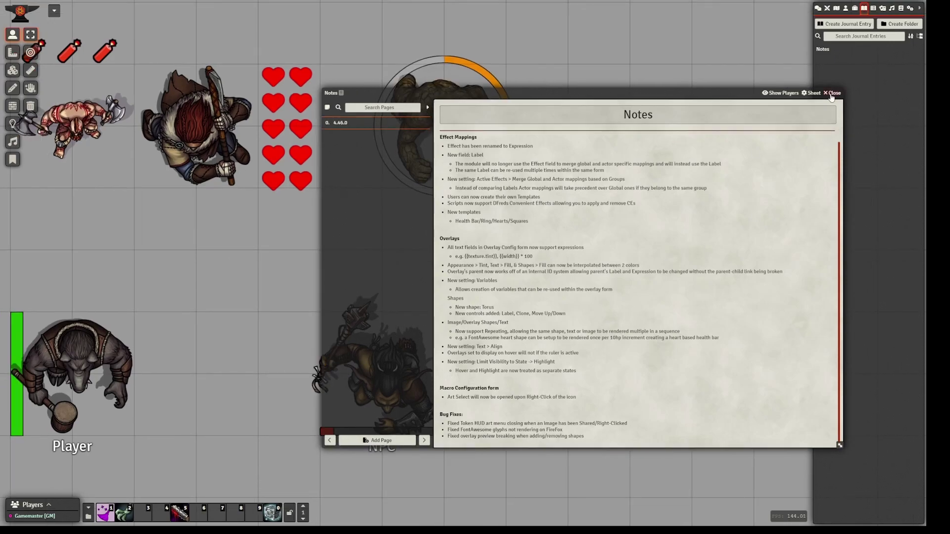
- Close the release notes and try HP values of 50 and 80 on the red-haired token with the heart overlay
left_click(831, 93)
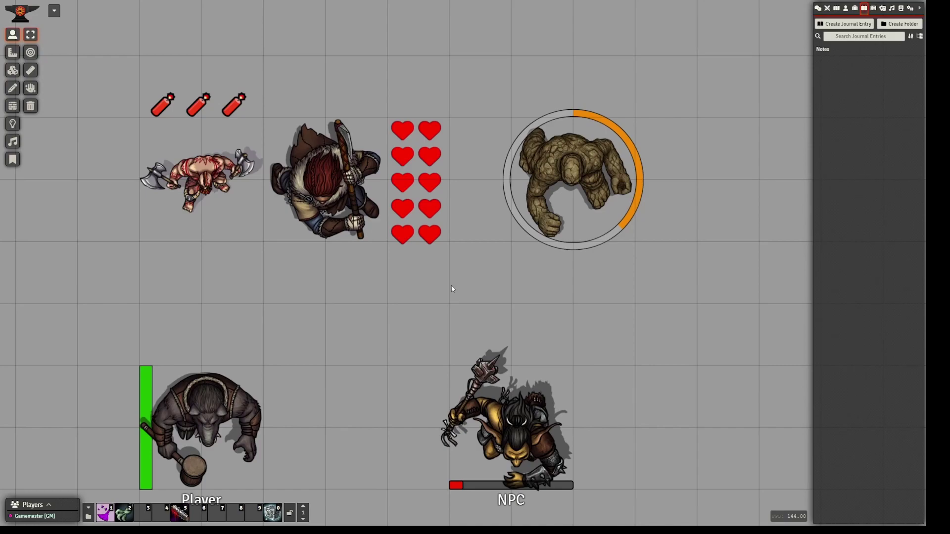
key("Tab")
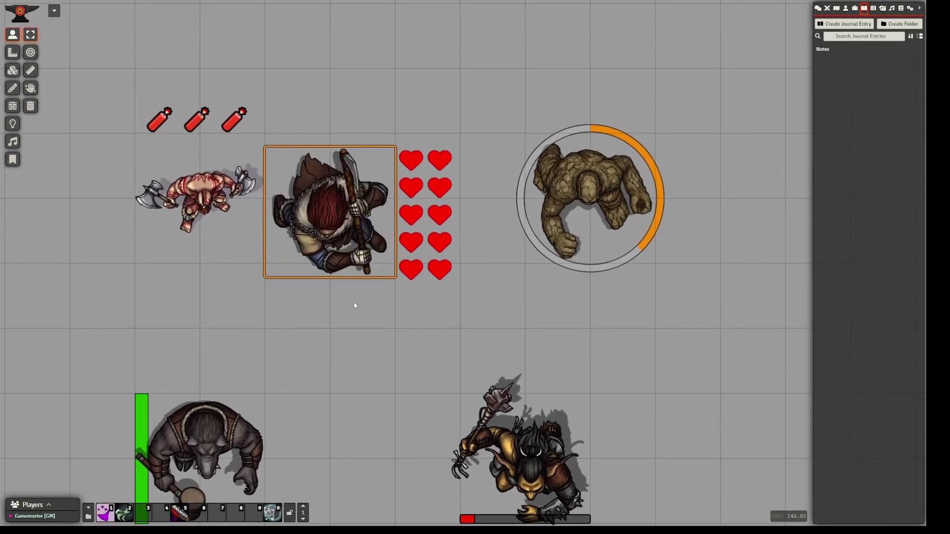
right_click(351, 243)
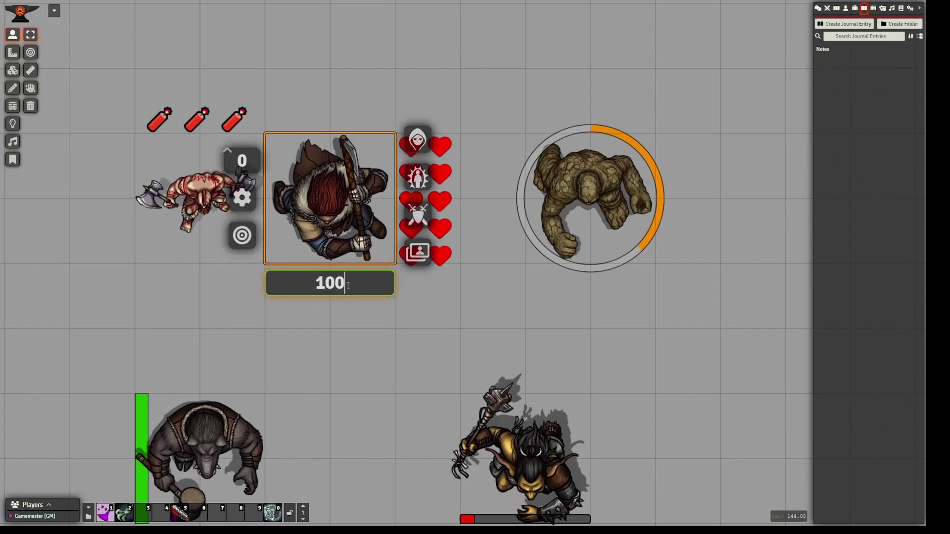
left_click(308, 285)
type("50")
key("Return")
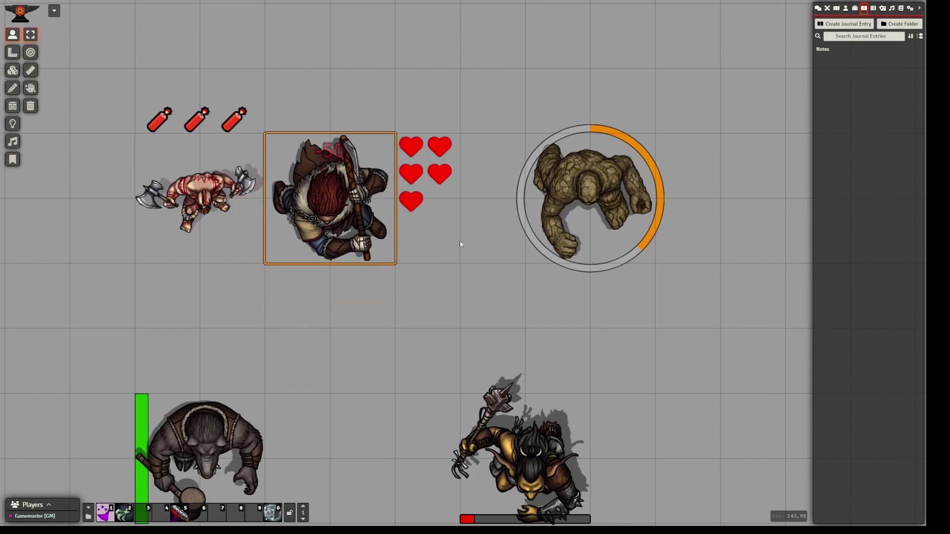
right_click(358, 240)
left_click(330, 283)
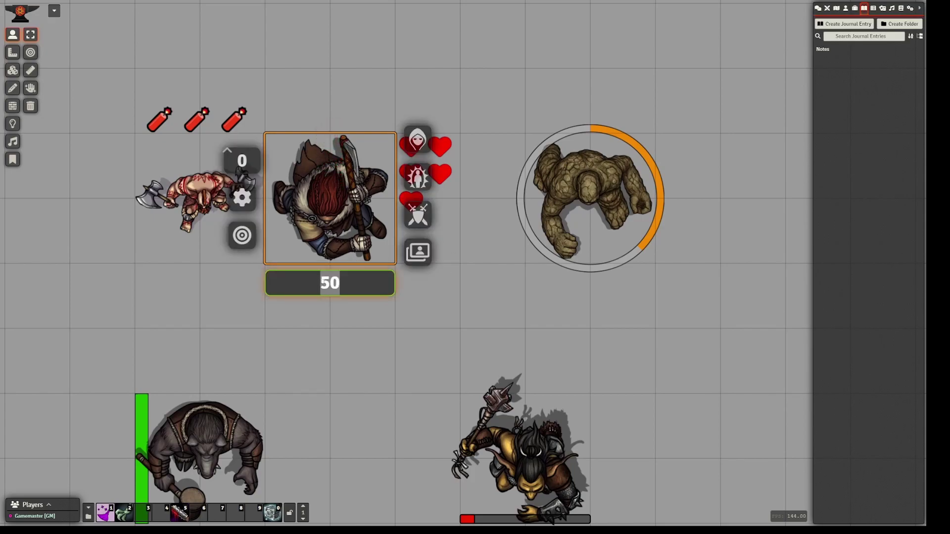
type("80")
key("Return")
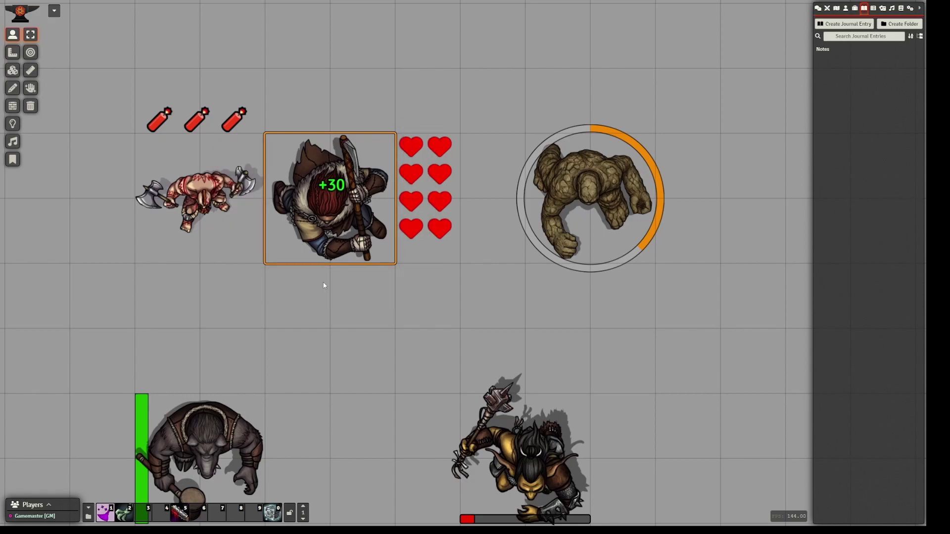
- Open the NPC token's effect mappings and add a new mapping
left_click(307, 382)
key("Down")
key("Right")
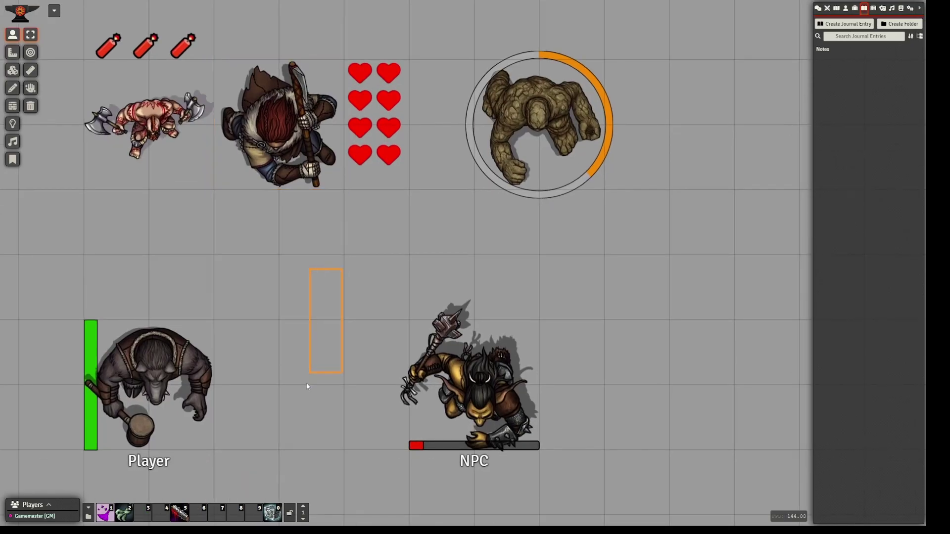
scroll(498, 348, "down", 3)
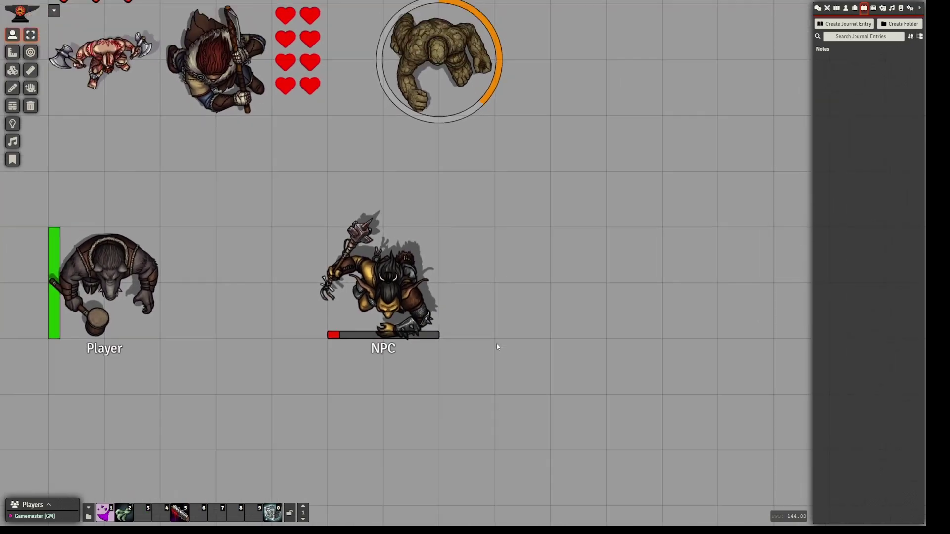
right_click(412, 326)
left_click(459, 299)
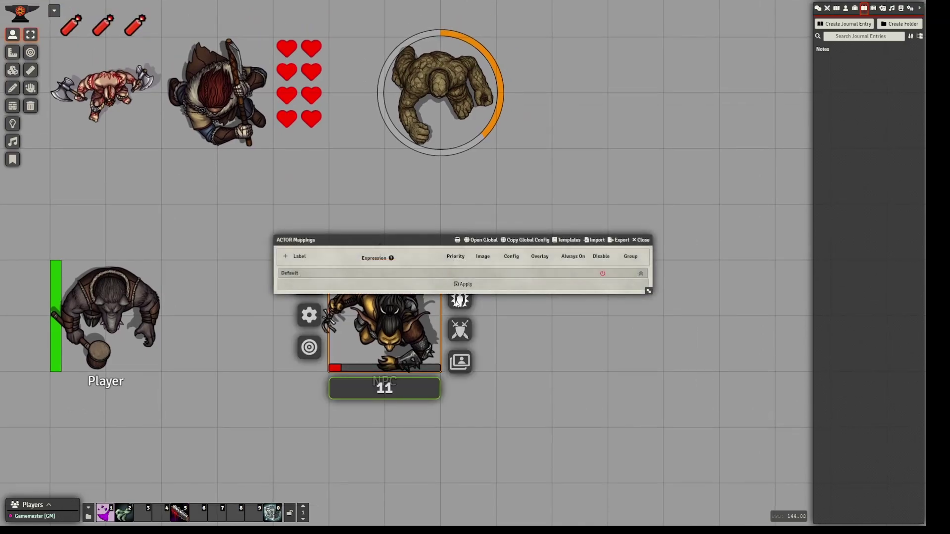
left_click_drag(411, 241, 537, 198)
left_click(411, 213)
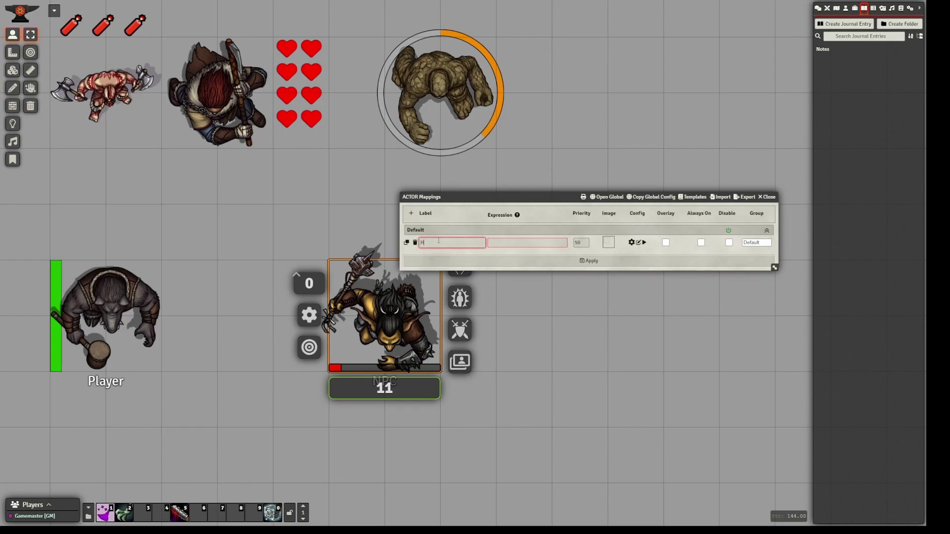
- Label the new mapping Heart Health, enable Always On and Overlay for it, and open its overlay settings
type("Heart Health")
left_click(701, 243)
left_click(665, 243)
left_click(675, 242)
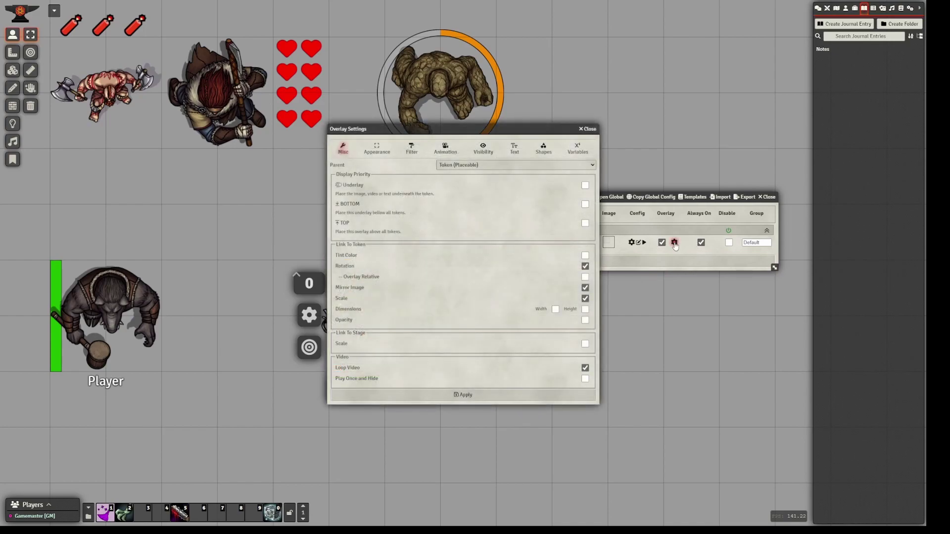
- Unlink the Heart Health overlay's rotation, mirror image and scale from the token
left_click(585, 266)
left_click(586, 288)
left_click(586, 298)
left_click_drag(498, 129, 648, 151)
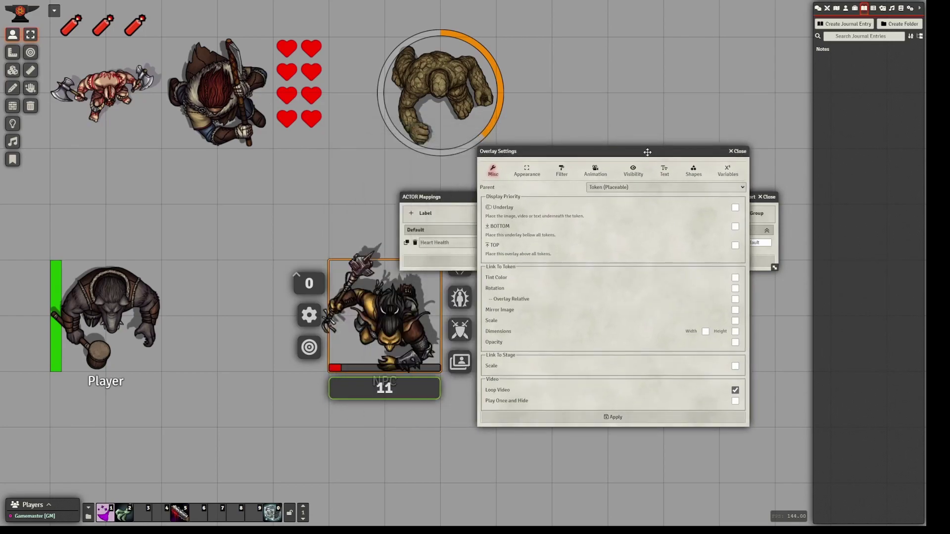
- Examine the Repeating option in the text, appearance and shape settings, using a trial rectangle shape that is deleted again
left_click(664, 171)
left_click_drag(578, 152, 598, 155)
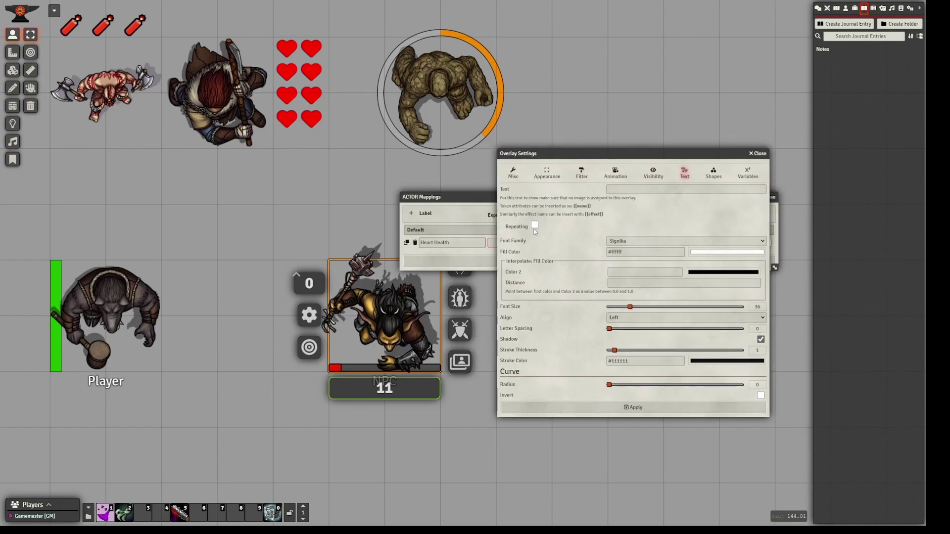
left_click(547, 173)
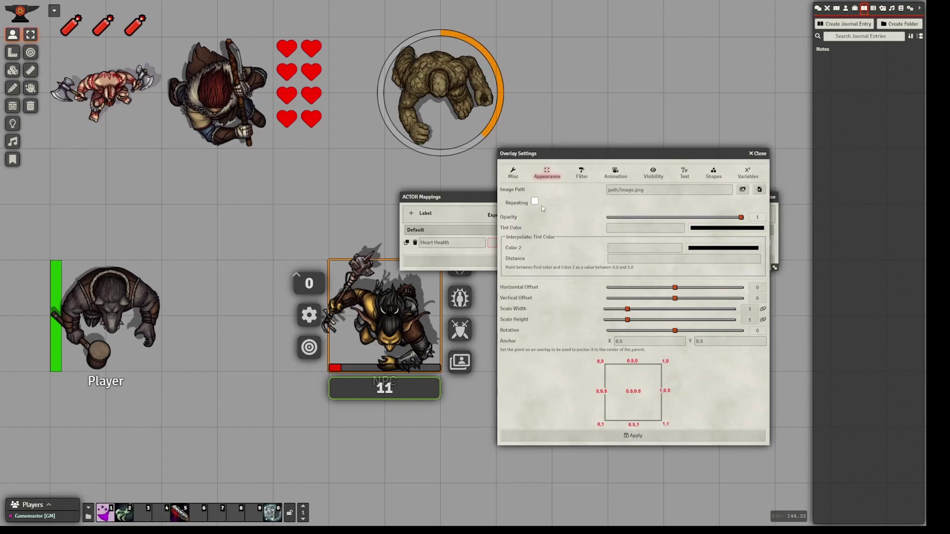
left_click(714, 173)
left_click(758, 190)
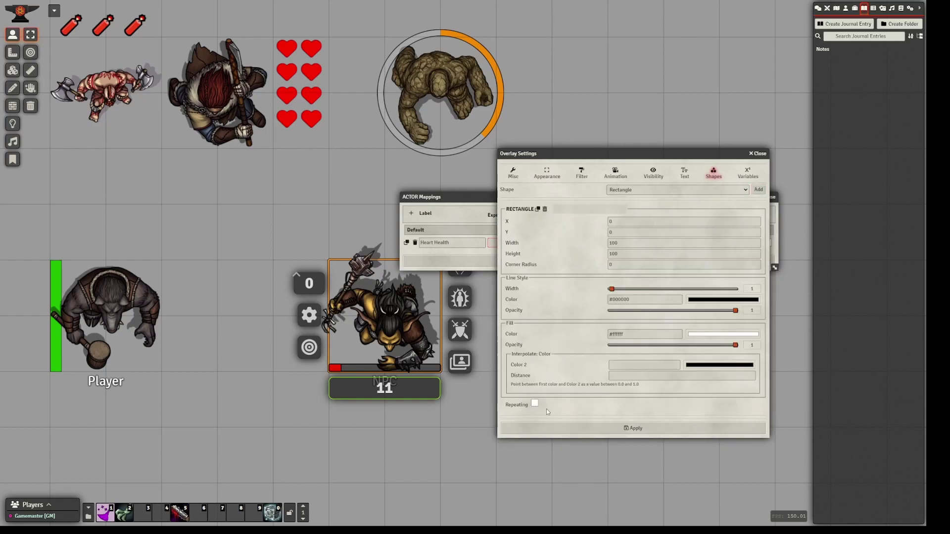
left_click(545, 210)
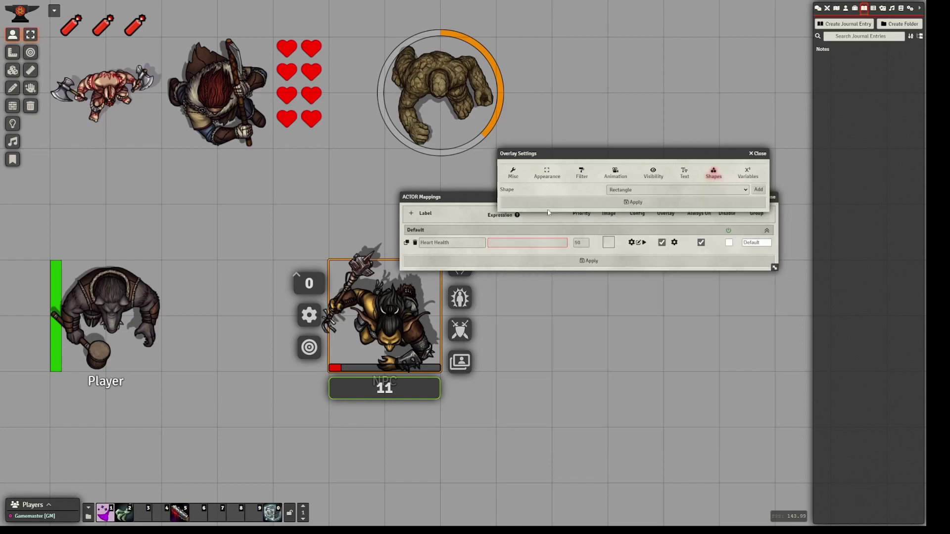
- Set the overlay text to a heart symbol, then apply the overlay settings and the NPC's mappings
left_click(684, 173)
left_click_drag(637, 154, 662, 128)
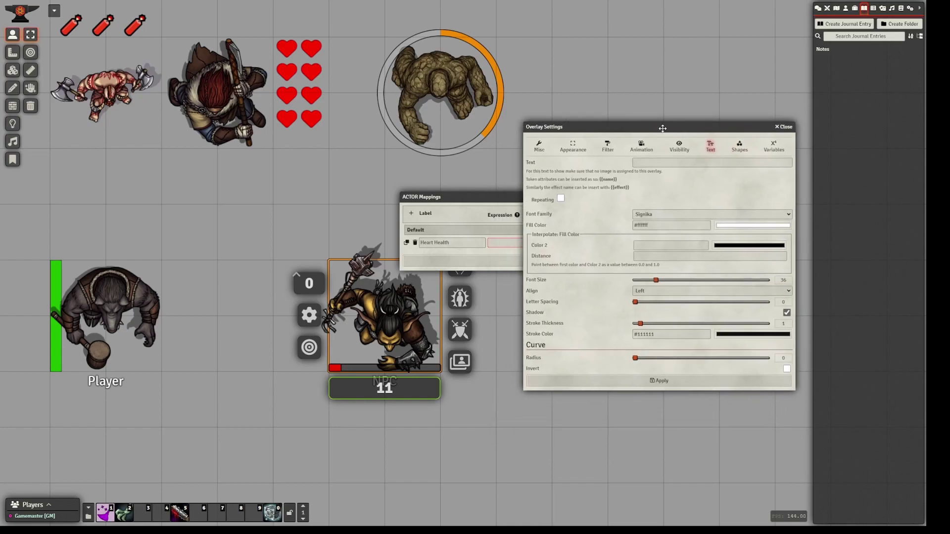
left_click_drag(527, 431, 463, 459)
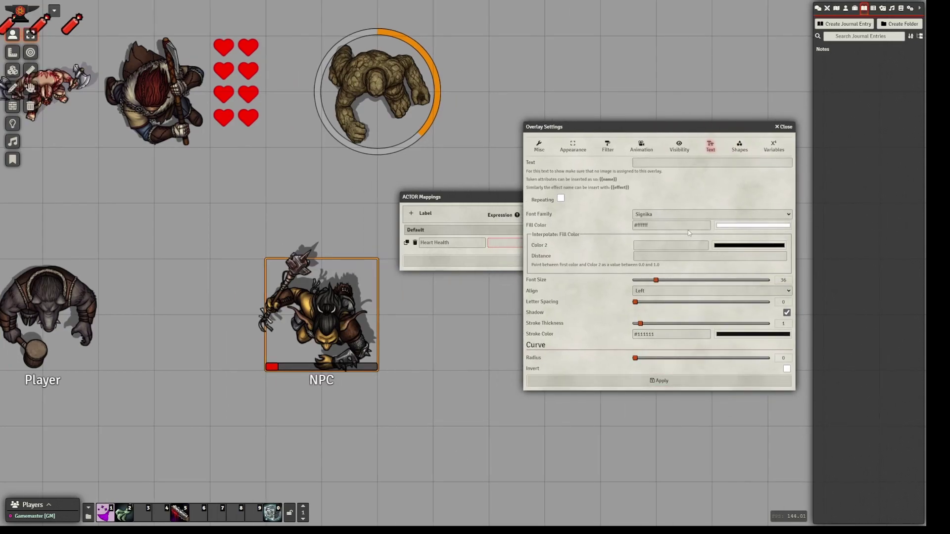
left_click(663, 161)
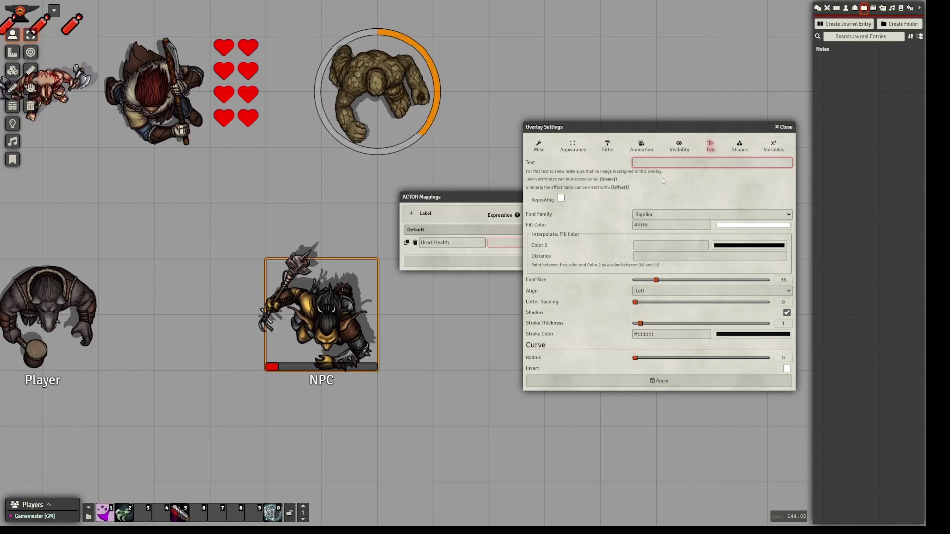
type("ear")
key("Return")
left_click_drag(642, 127, 591, 133)
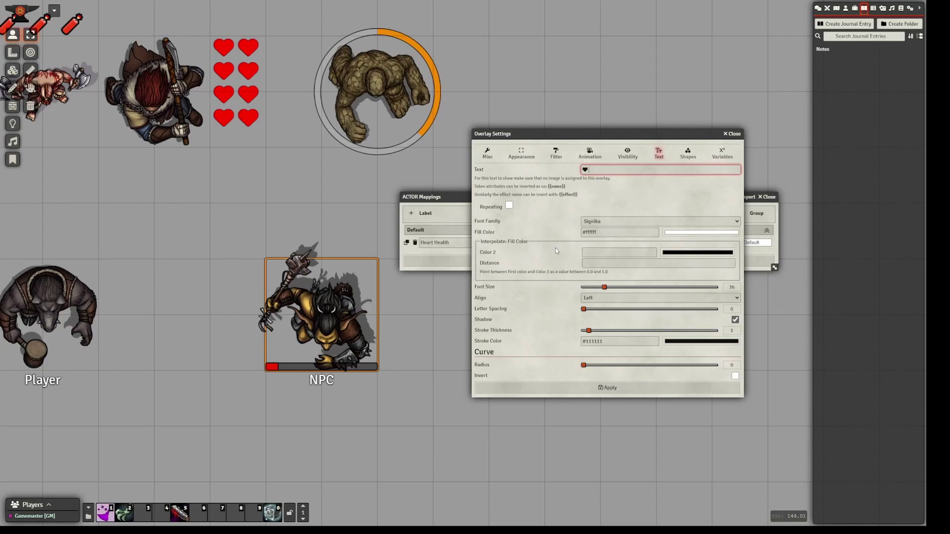
left_click(566, 215)
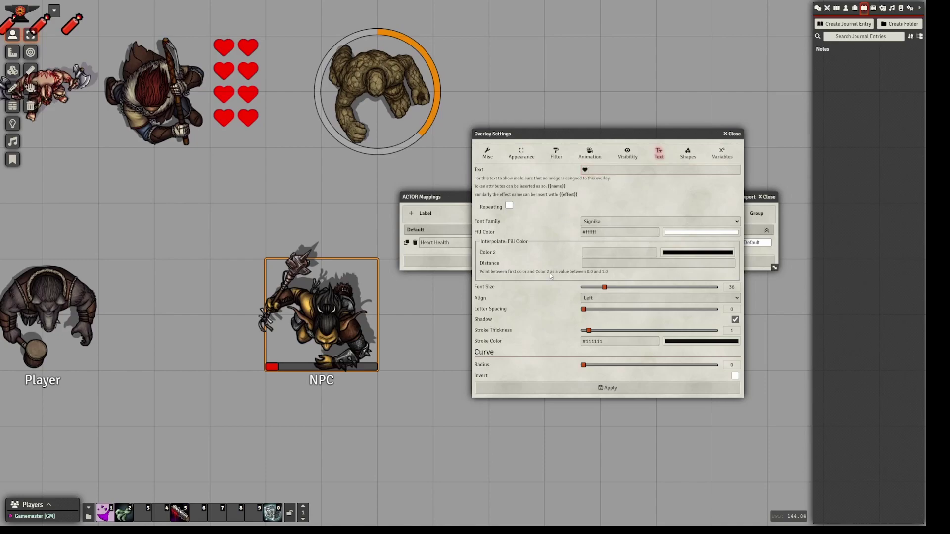
left_click(573, 395)
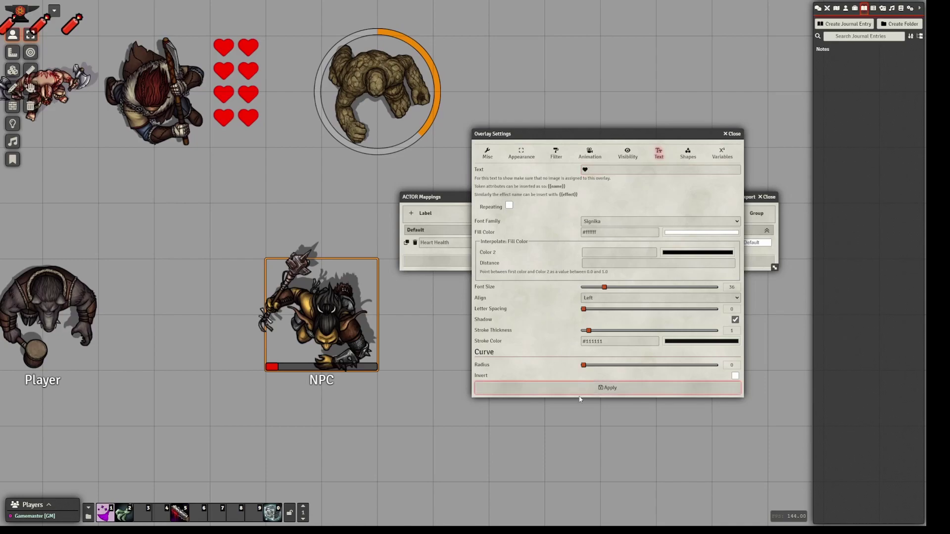
left_click(614, 389)
left_click(587, 262)
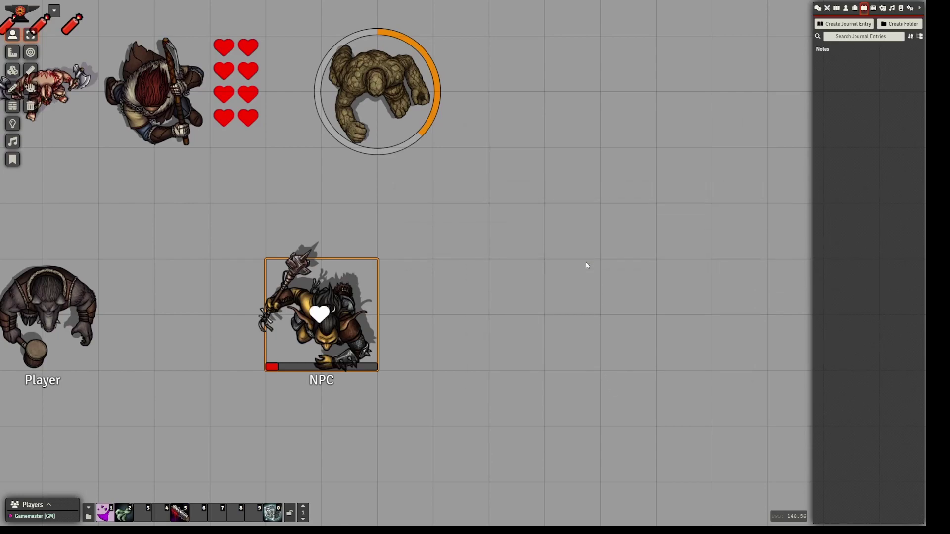
- Reopen the NPC token's mappings and show the text settings of the Heart Health overlay beside the token
left_click_drag(365, 467, 409, 451)
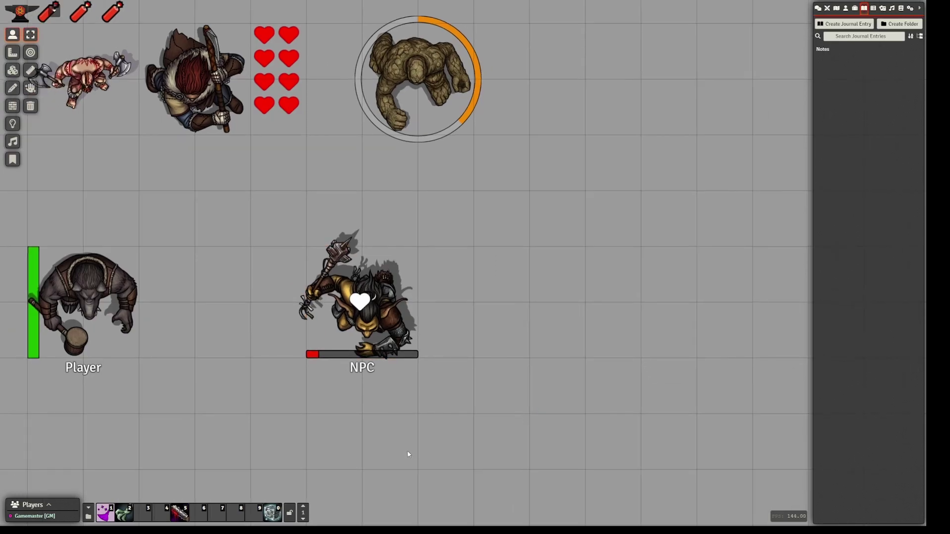
right_click(387, 339)
left_click(438, 284)
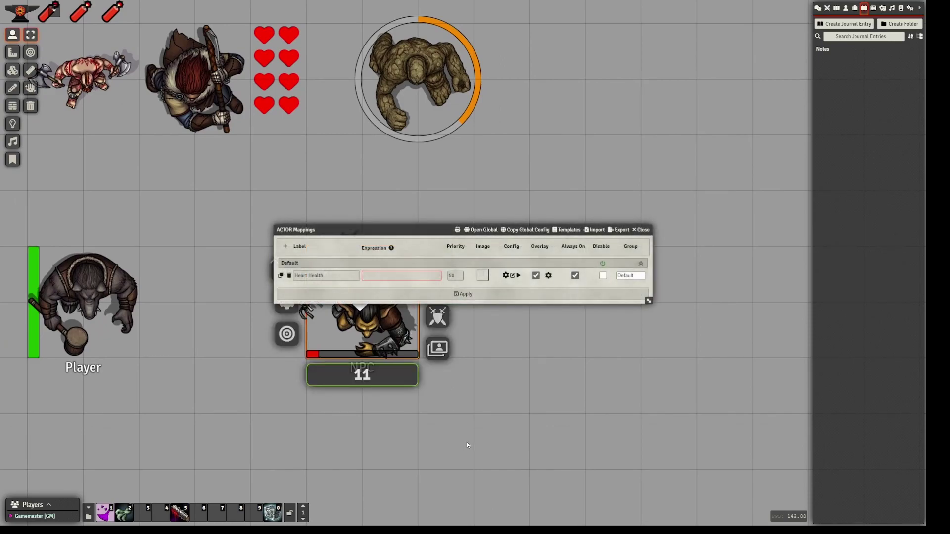
left_click_drag(371, 230, 538, 322)
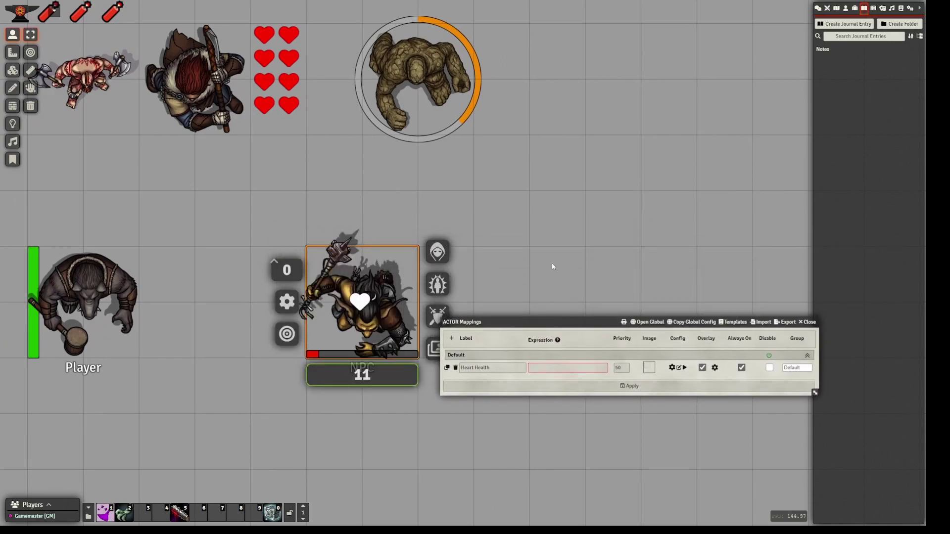
left_click_drag(543, 265, 511, 243)
left_click_drag(569, 317, 544, 194)
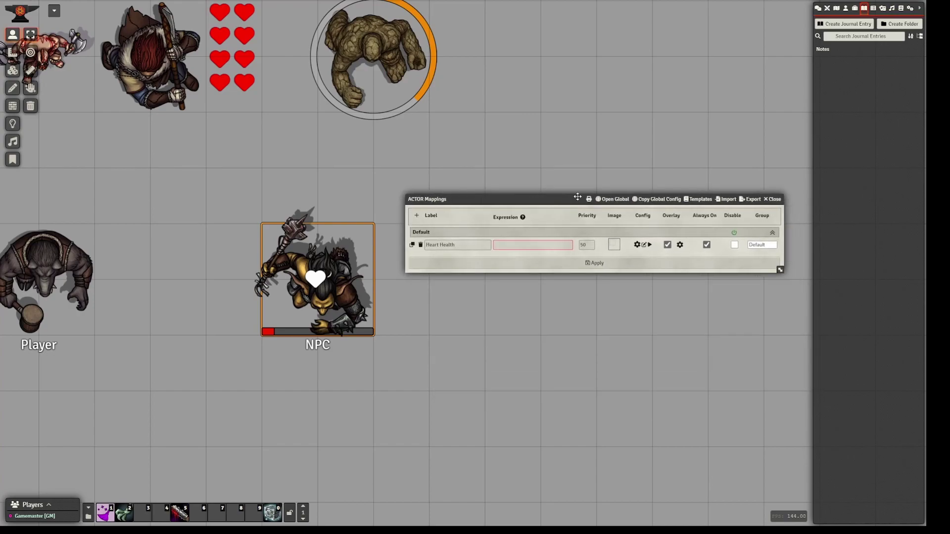
left_click(680, 245)
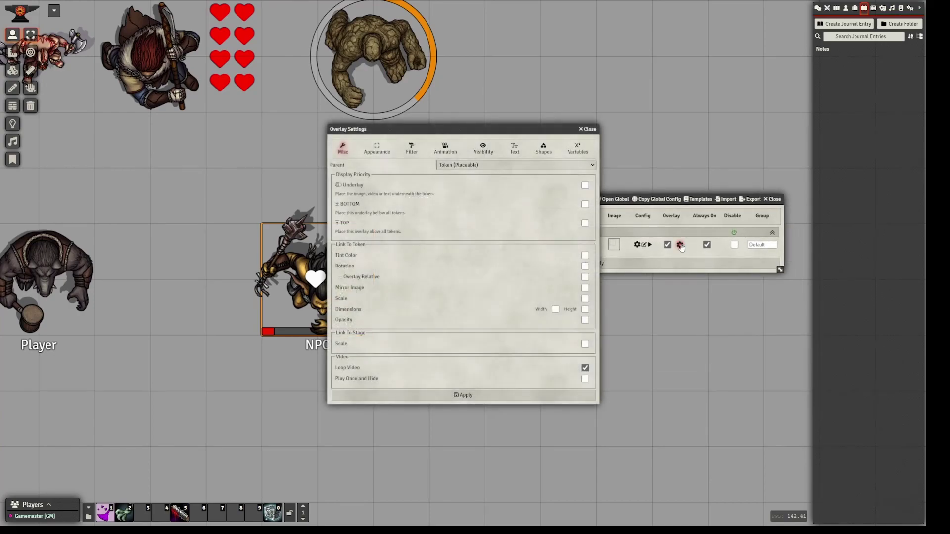
left_click(515, 147)
left_click_drag(495, 129, 655, 93)
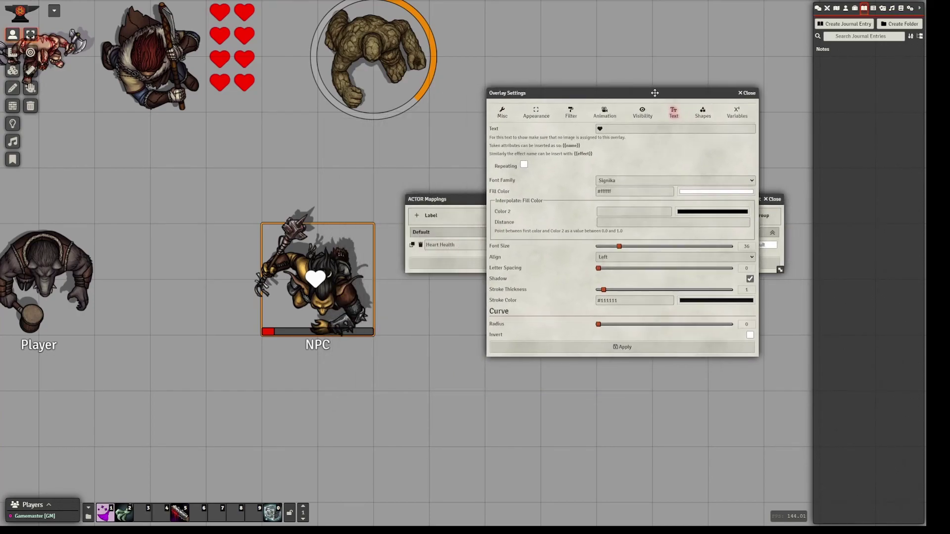
- Enable Repeating for the heart text with a value of 10 and an increment of 1
left_click(524, 165)
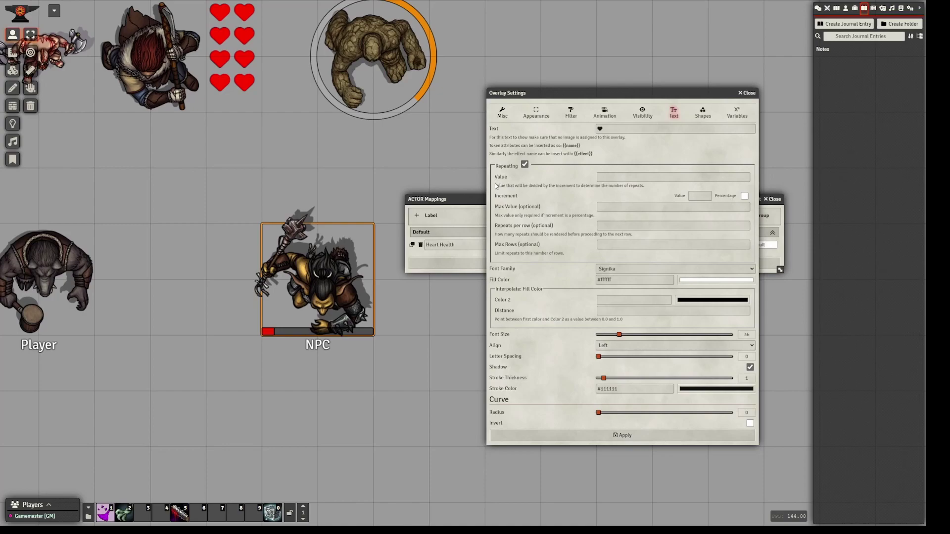
left_click(604, 176)
left_click(701, 197)
left_click(649, 197)
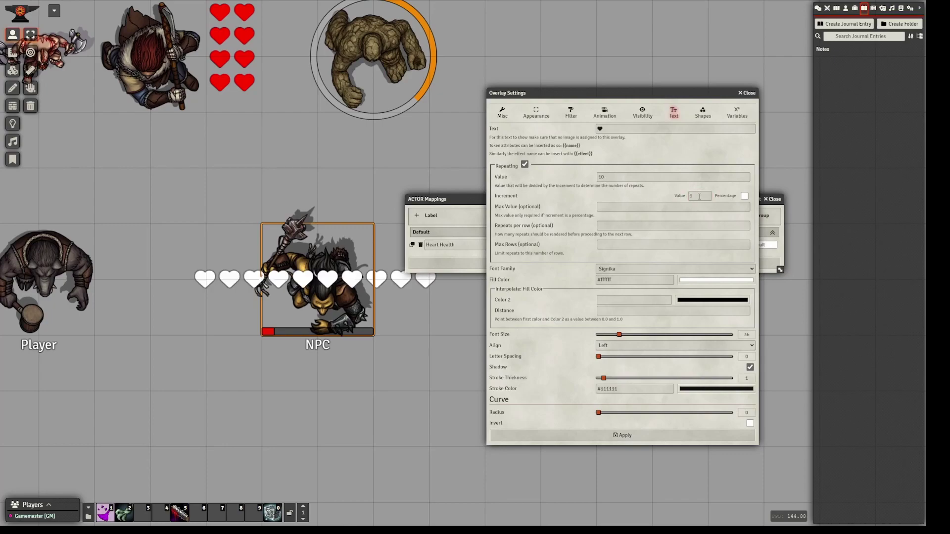
left_click_drag(478, 326, 452, 327)
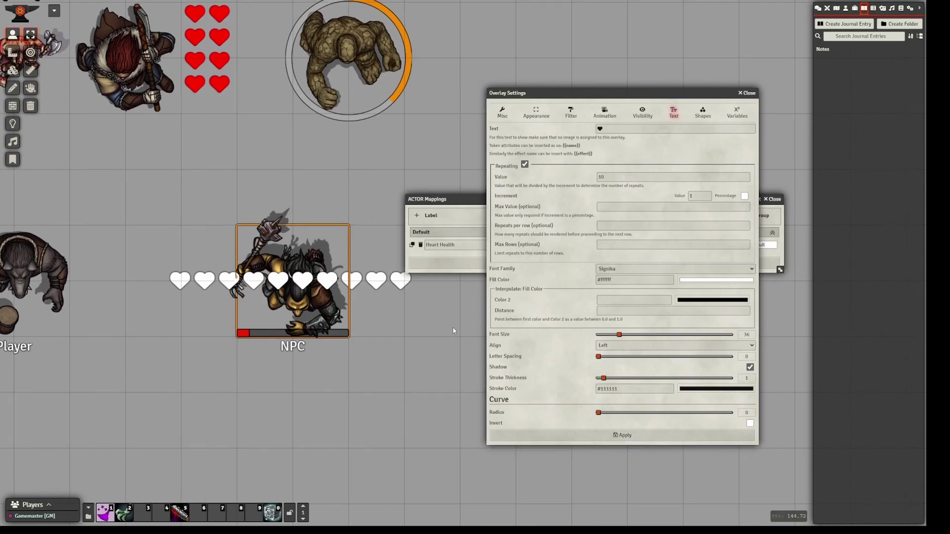
left_click_drag(158, 413, 141, 311)
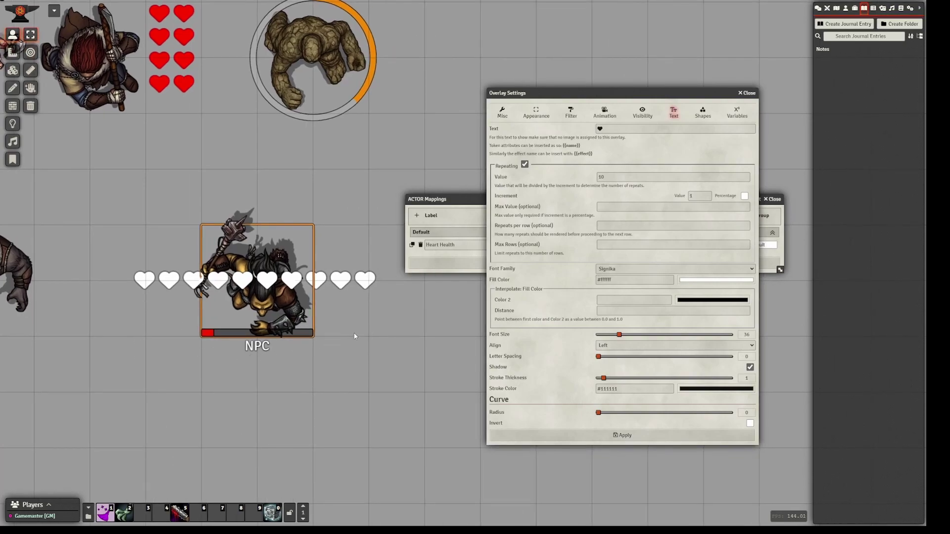
left_click_drag(355, 340, 401, 344)
- Set the repeat value to 5, then the increment to 0.5
left_click(602, 177)
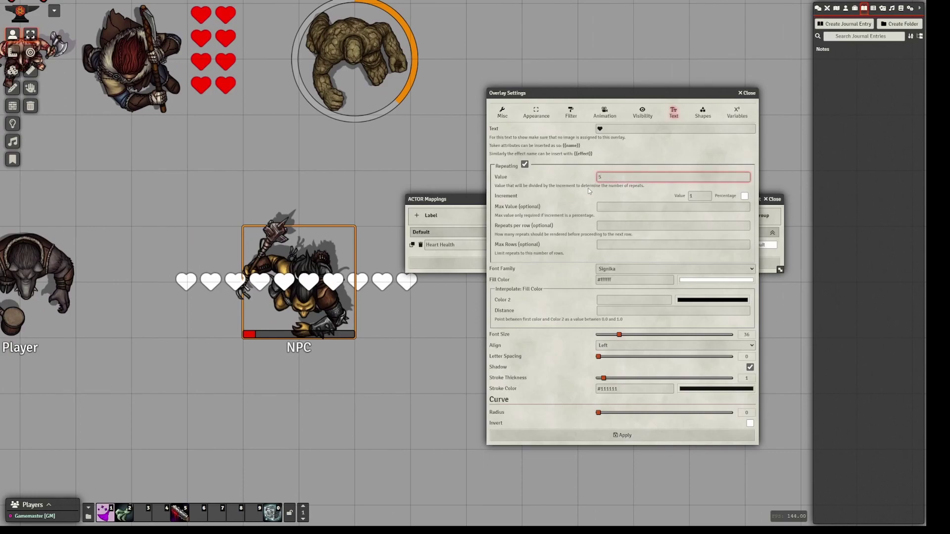
type("5")
key("Return")
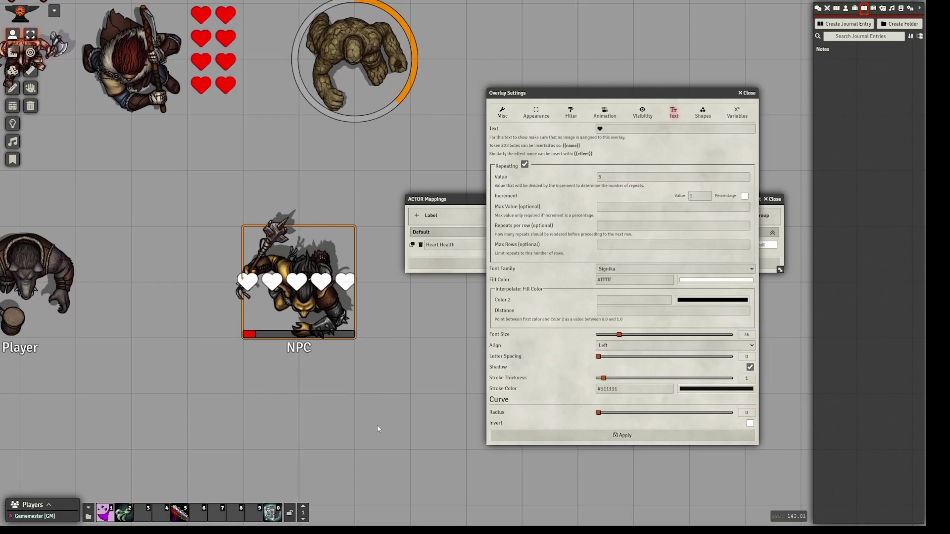
left_click(691, 196)
type("0.5")
left_click(602, 194)
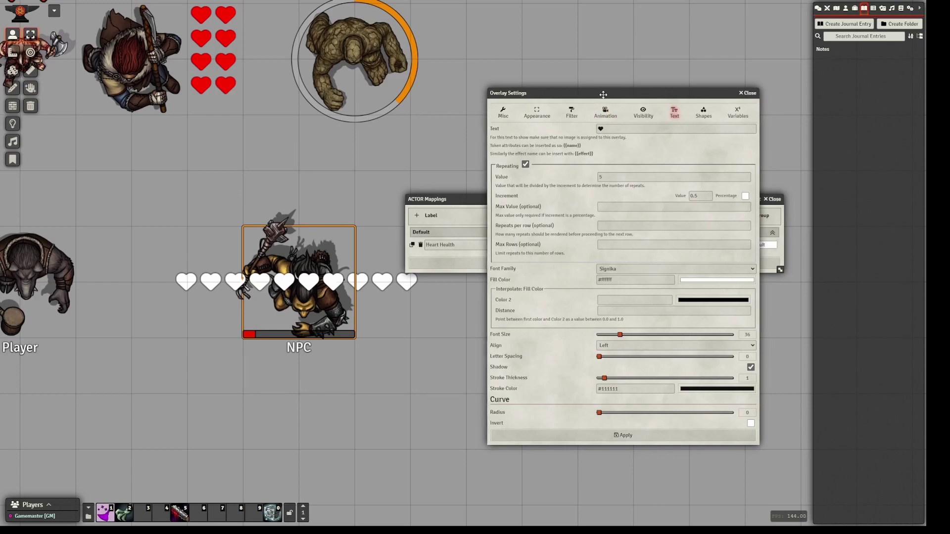
left_click_drag(601, 94, 616, 93)
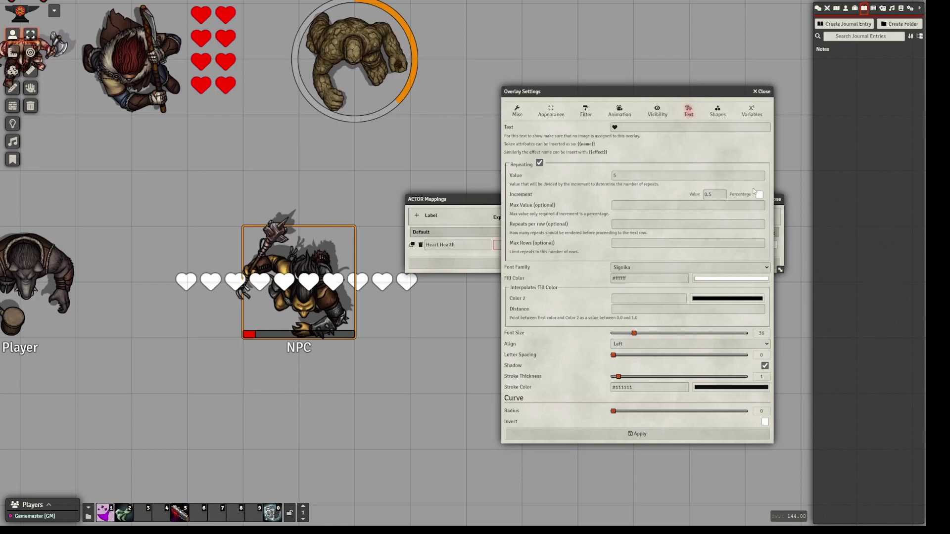
- Set the repeat increment to 10, make it a percentage and enter a maximum value of 80
left_click_drag(717, 194, 691, 197)
type("10")
left_click(677, 198)
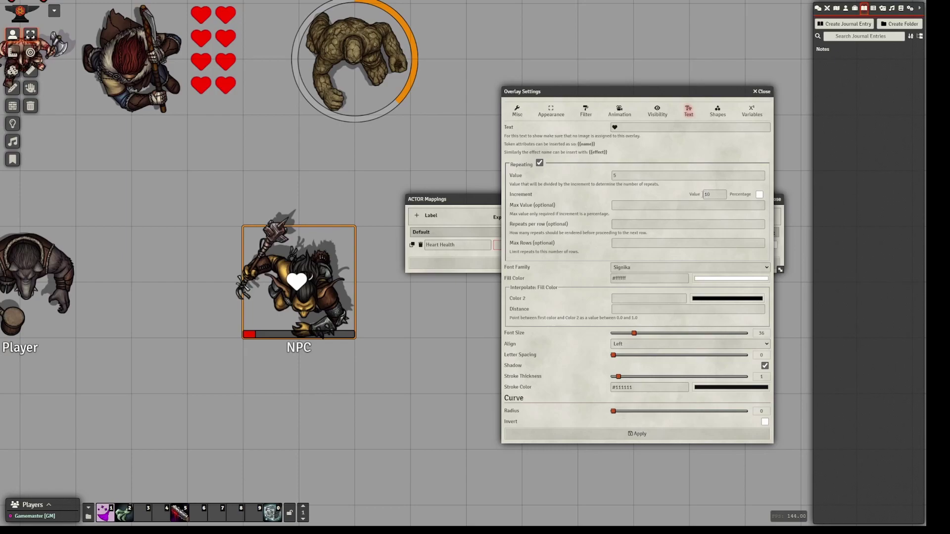
left_click(759, 194)
left_click(624, 205)
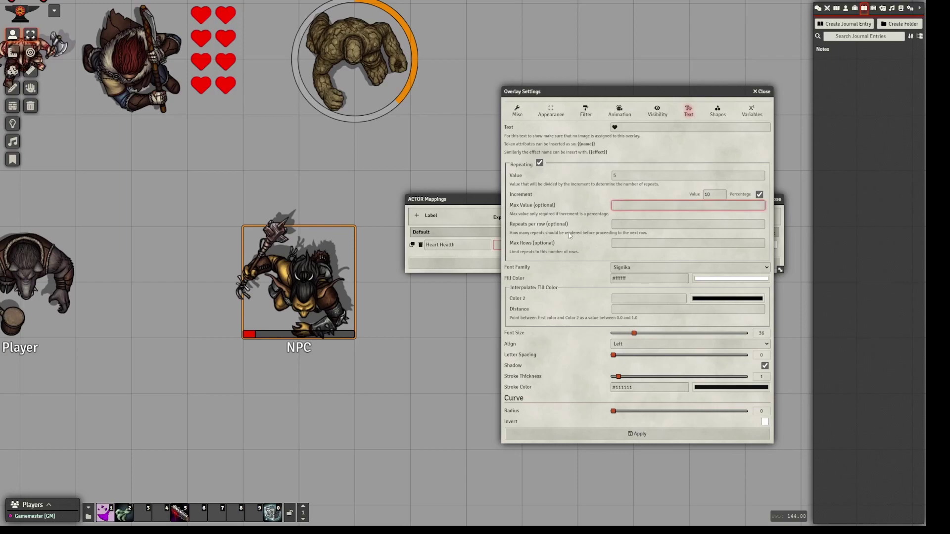
type("80")
key("Return")
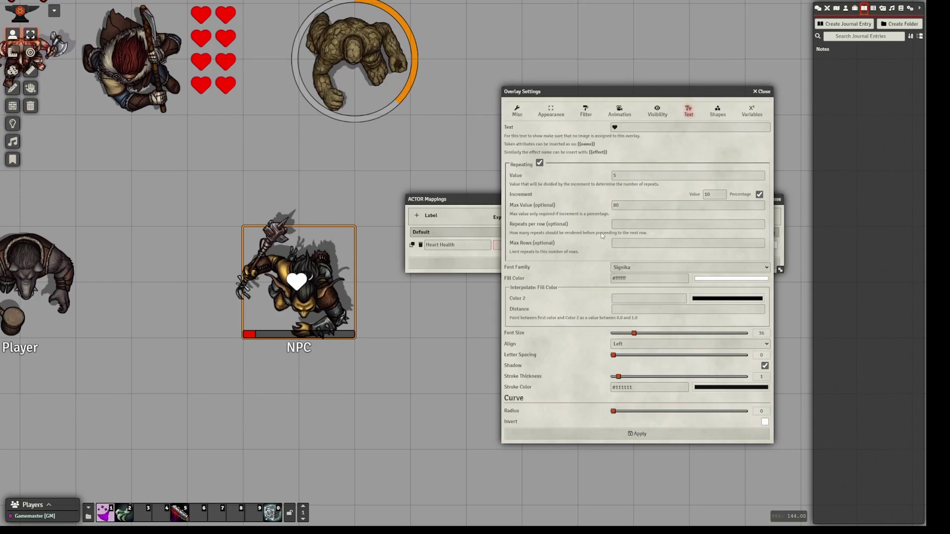
- Raise the repeat's maximum value to 100 and try repeat values of 10 and 11
double_click(614, 176)
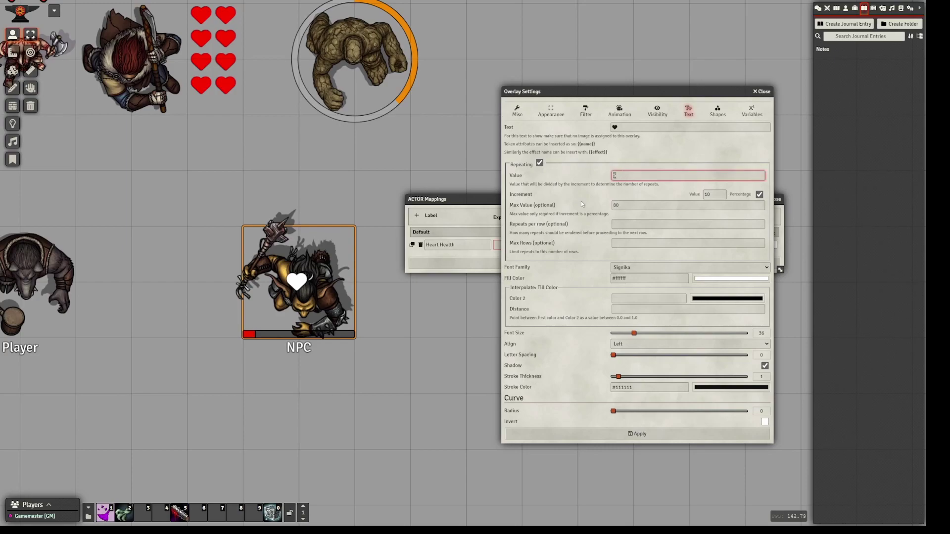
double_click(628, 209)
type("100")
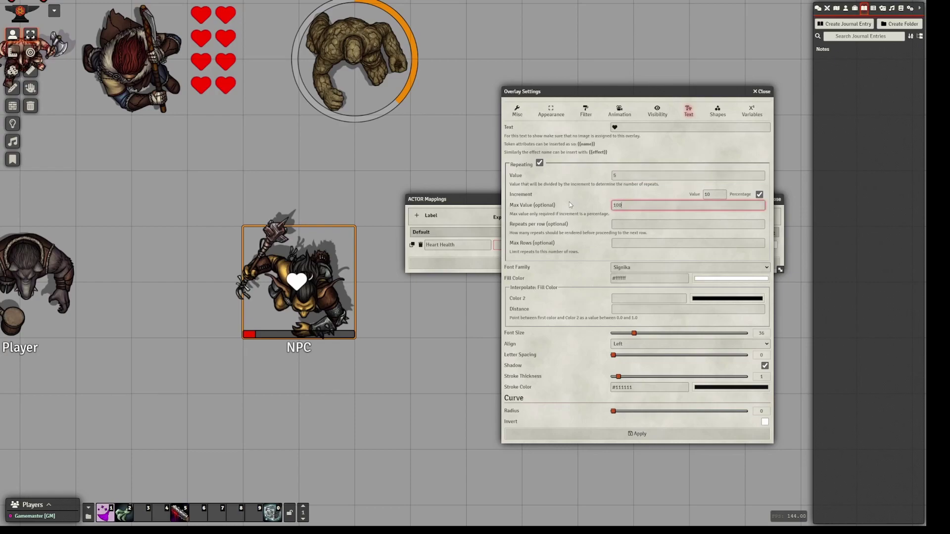
left_click(569, 202)
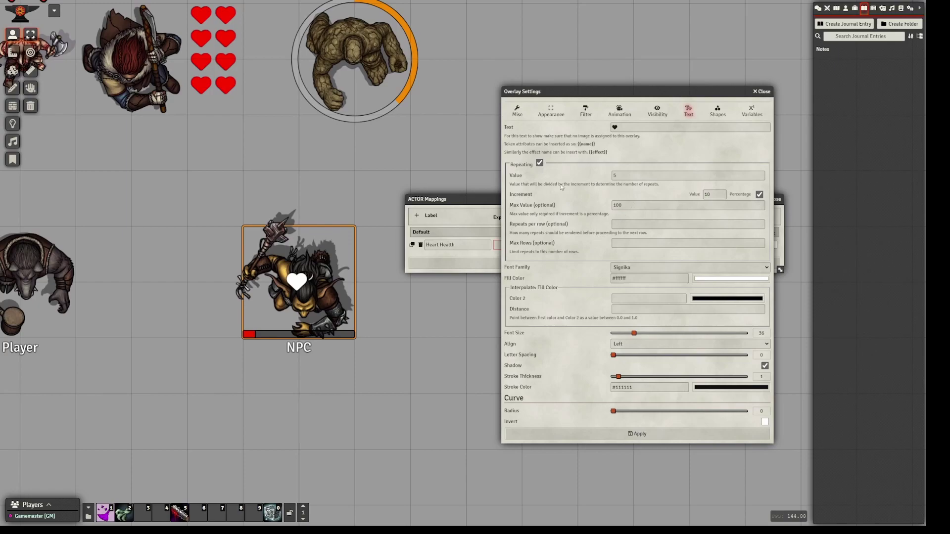
left_click(604, 179)
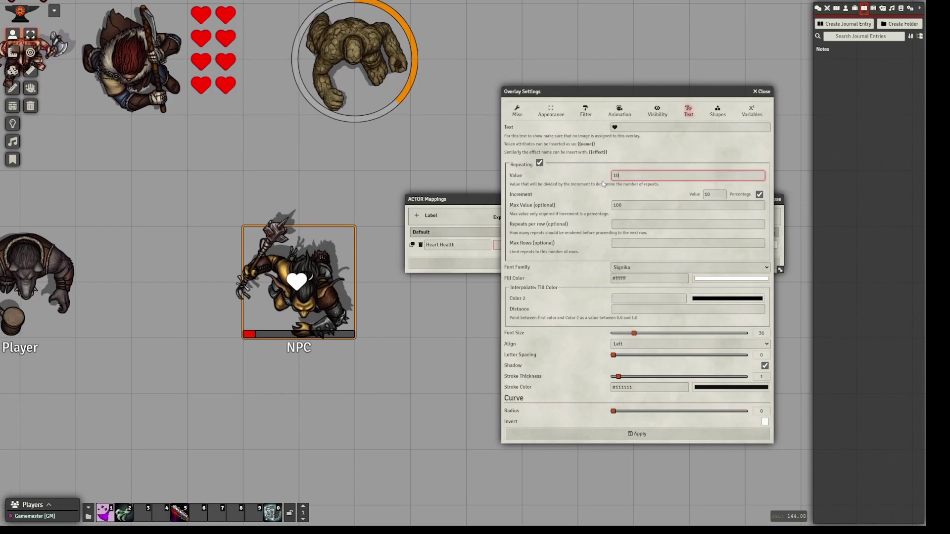
key("ctrl+a")
type("11")
left_click(610, 183)
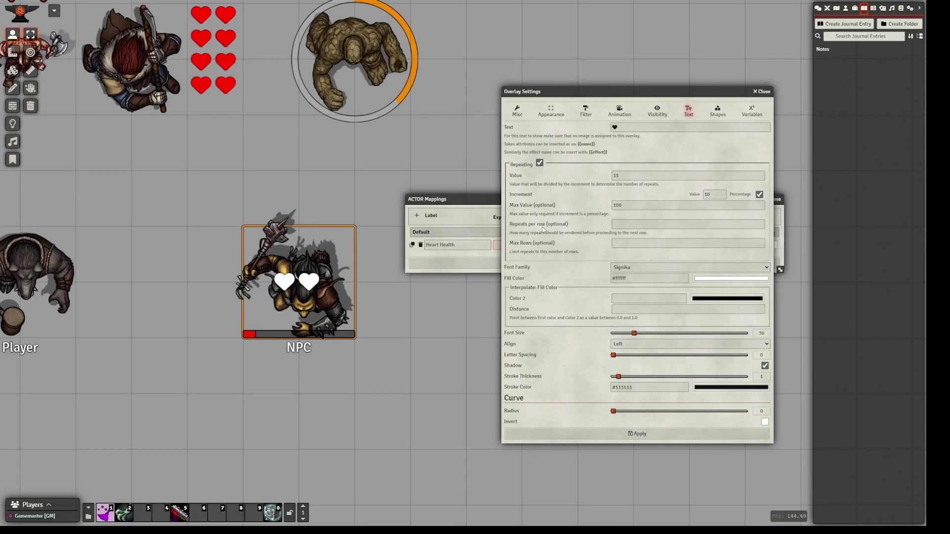
- Clear the repeat's maximum value and switch the increment from a percentage to a plain value
left_click(665, 205)
key("BackSpace")
key("BackSpace")
key("BackSpace")
left_click(593, 213)
left_click(756, 196)
- Set the repeat value to 10 and the increment to 1
left_click(613, 179)
key("BackSpace")
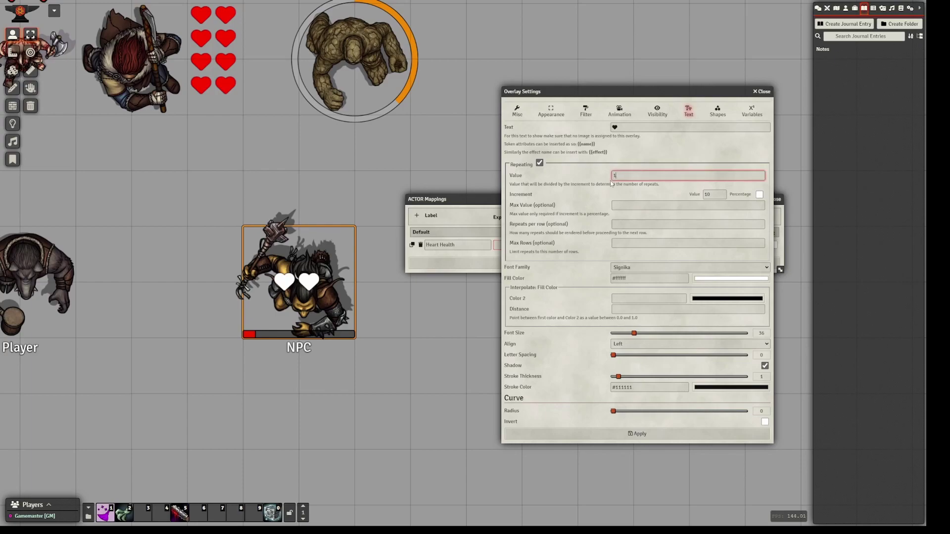
type("0")
left_click(618, 188)
left_click(708, 194)
key("BackSpace")
left_click(649, 192)
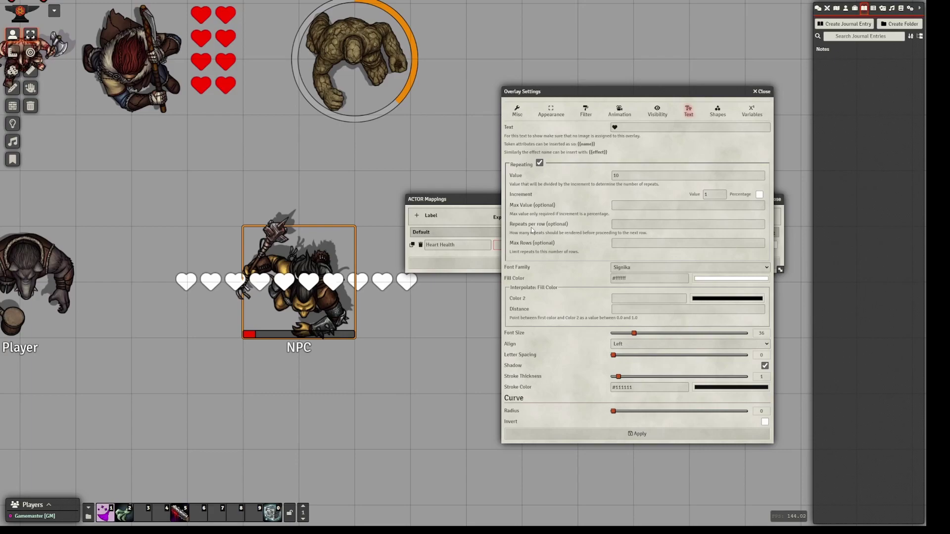
- Limit the repeating hearts to 3 repeats per row and a maximum of 3 rows
left_click(621, 225)
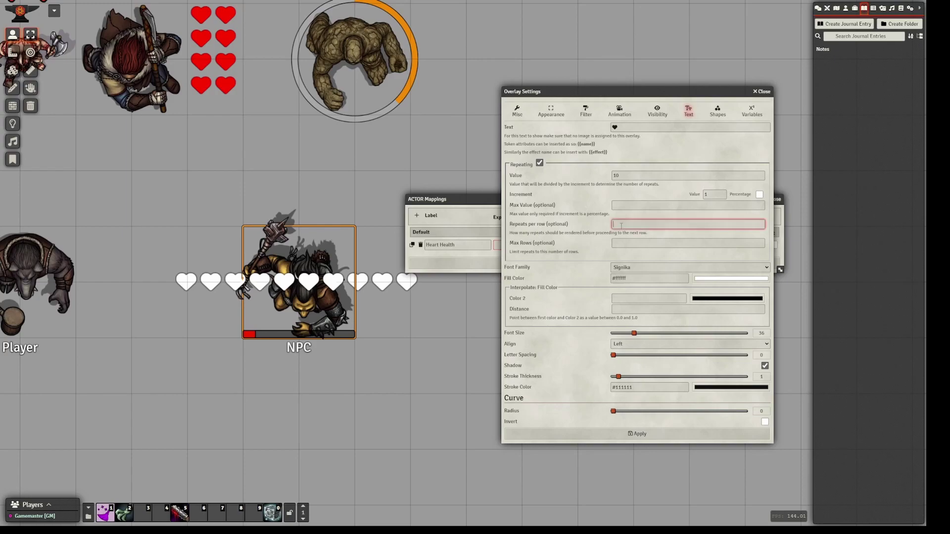
left_click(593, 224)
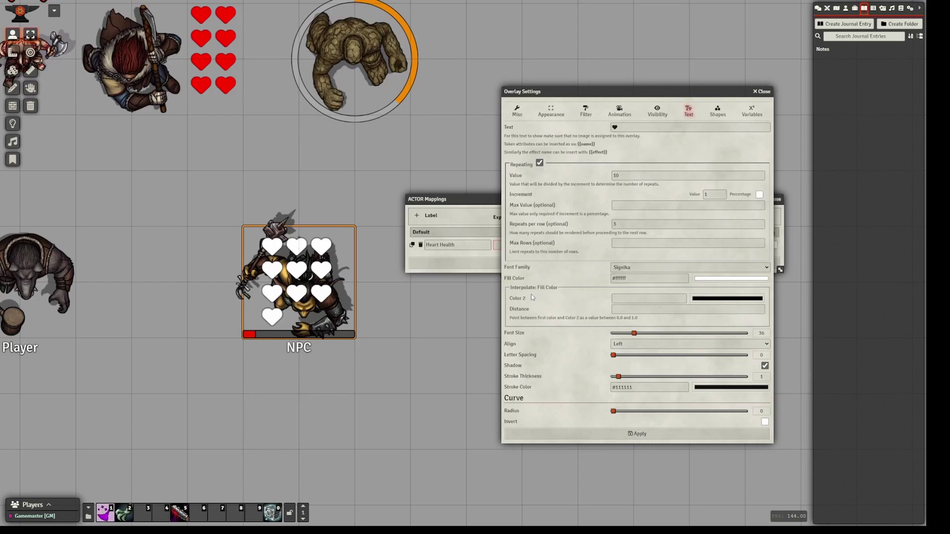
left_click(624, 242)
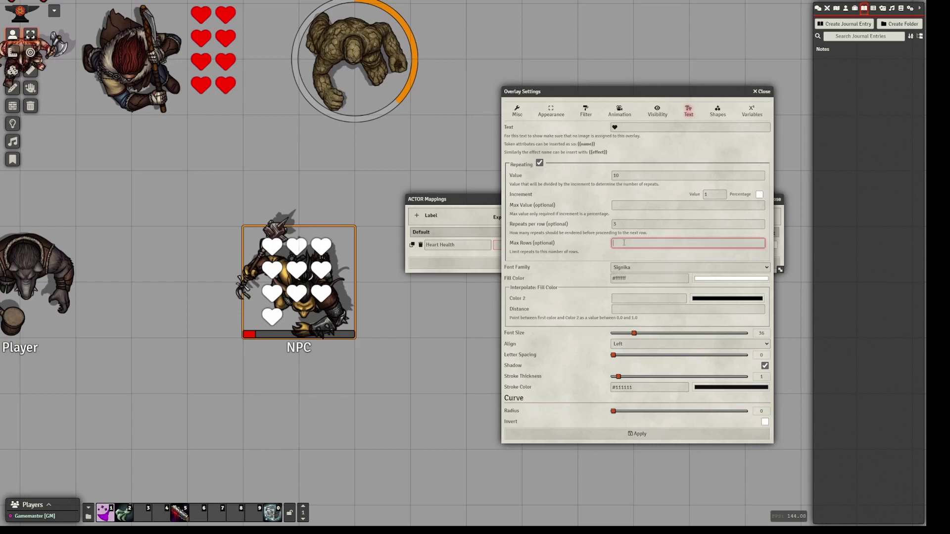
type("3")
left_click(593, 246)
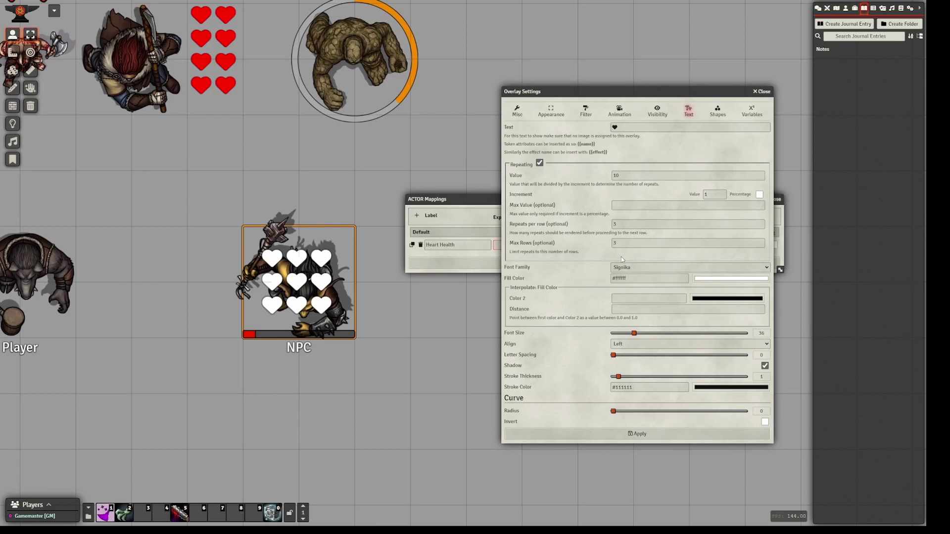
- Try repeat values of 5, 8, 7 and 4 within the row limits and restore the value to 10
double_click(642, 175)
type("5")
left_click(601, 193)
left_click(630, 176)
key("BackSpace")
type("8")
left_click(594, 196)
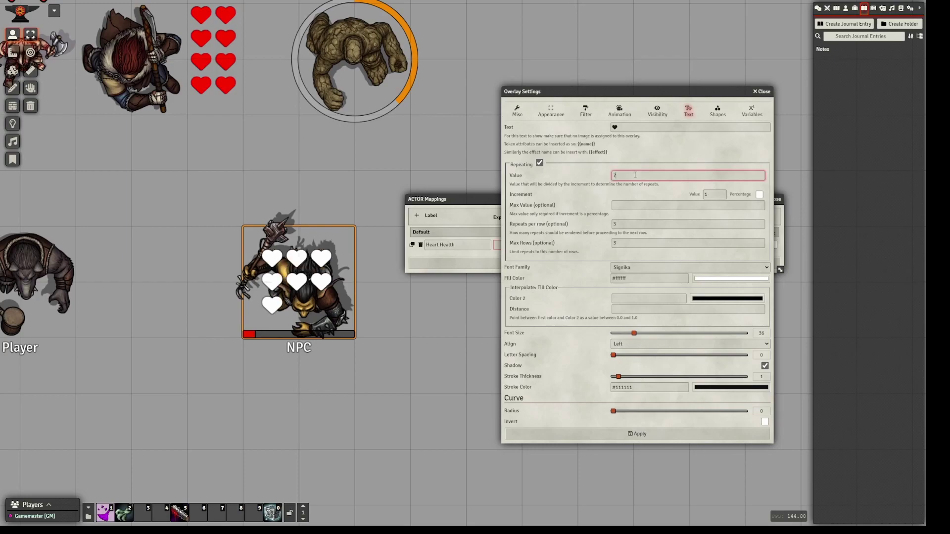
double_click(625, 177)
key("BackSpace")
type("4")
left_click(582, 192)
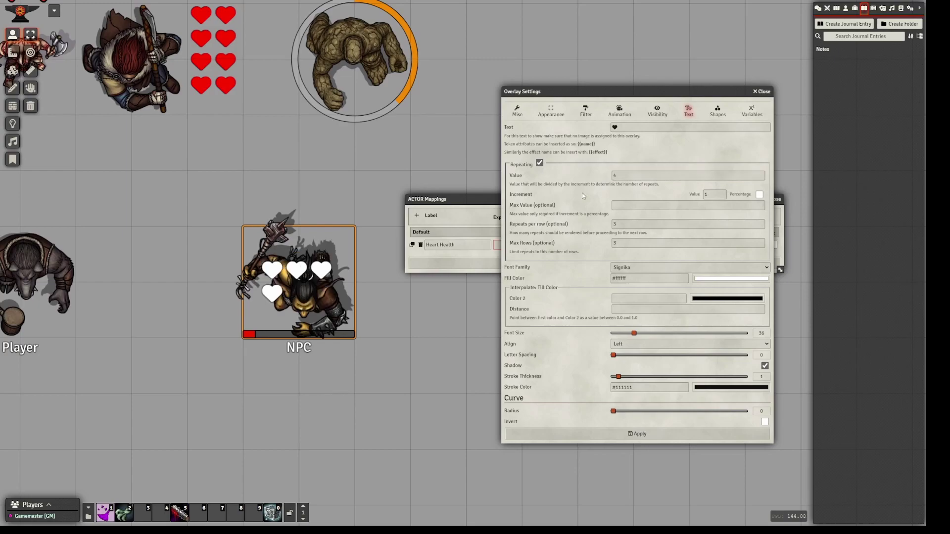
double_click(619, 177)
type("10")
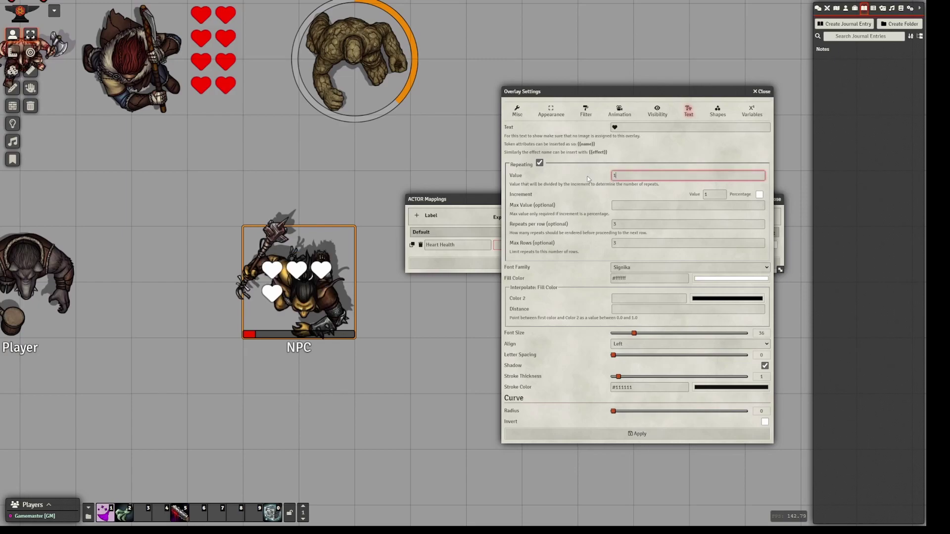
left_click(582, 176)
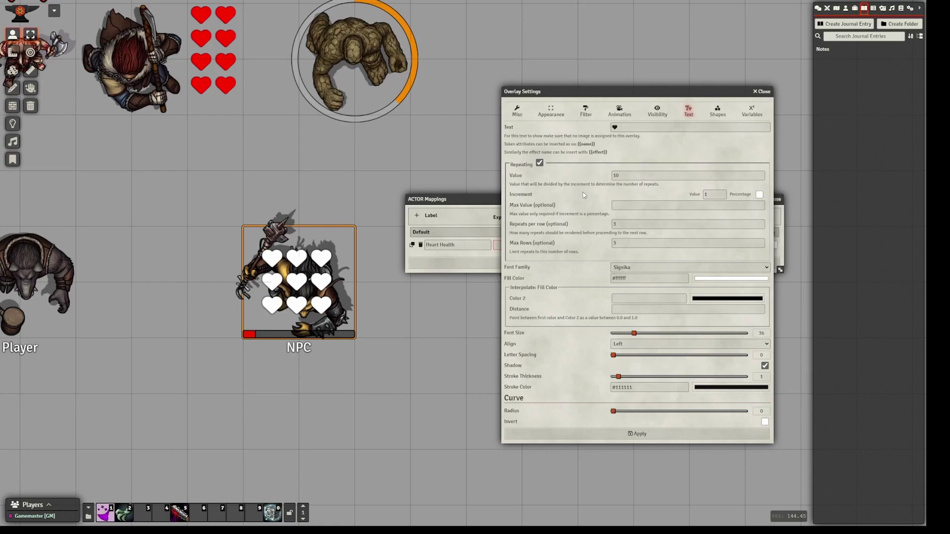
- Replace the fixed repeat value of the heart text with the {{hp}} attribute
left_click_drag(601, 97, 581, 105)
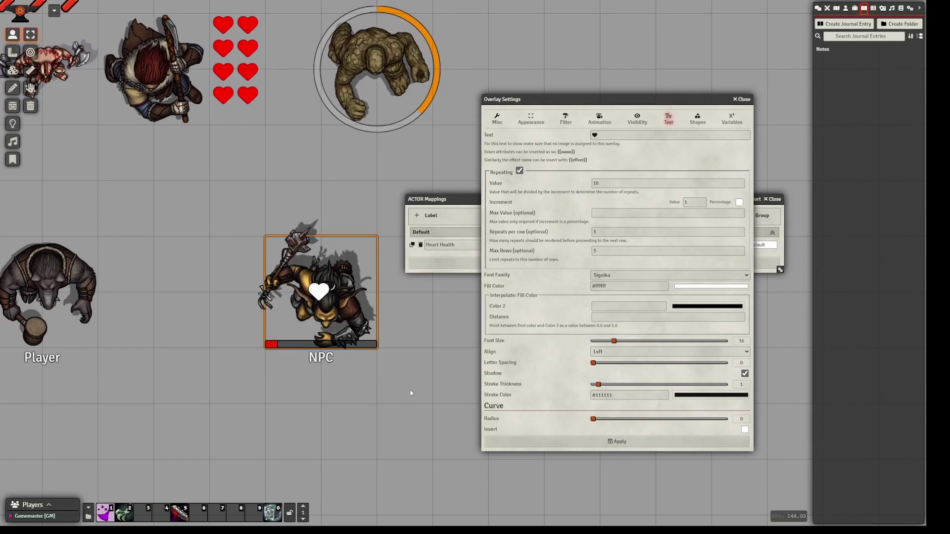
left_click_drag(405, 396, 367, 408)
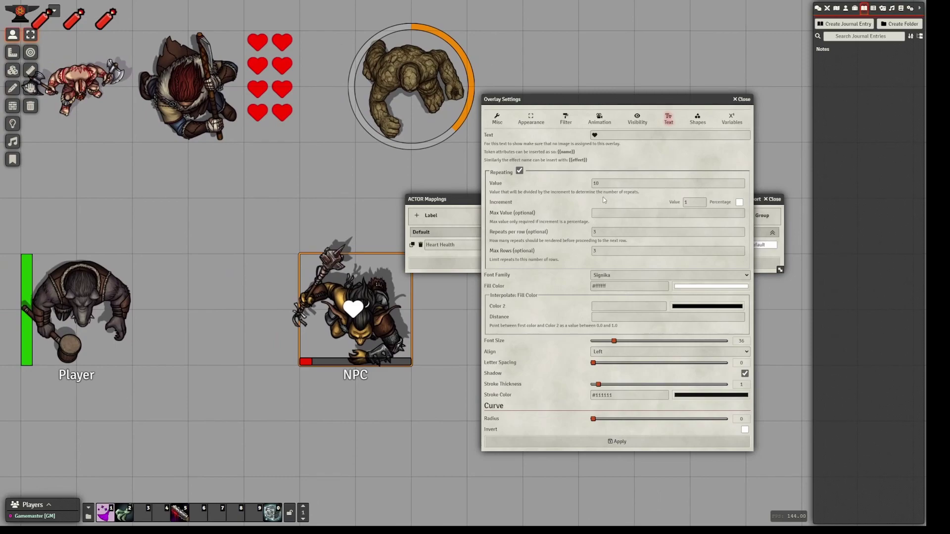
left_click(628, 182)
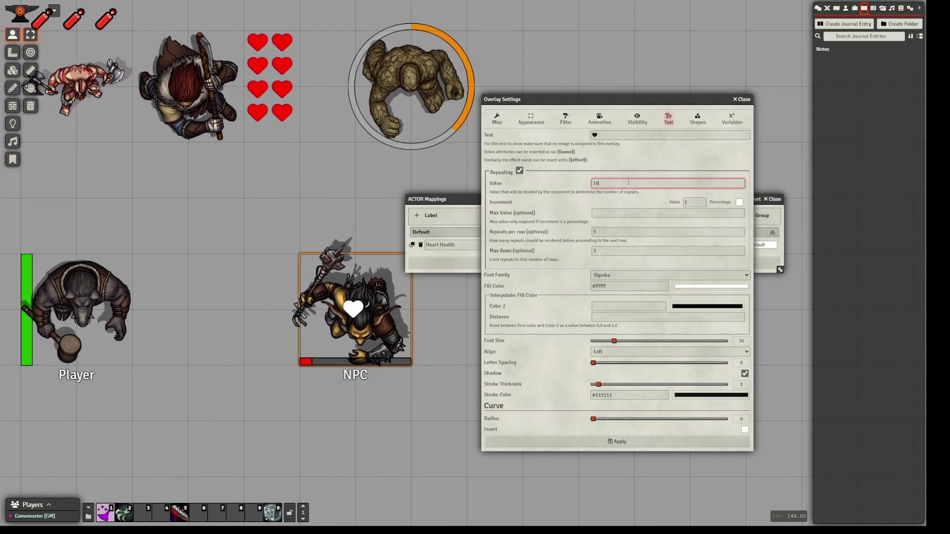
left_click(620, 212)
left_click(618, 232)
left_click(614, 252)
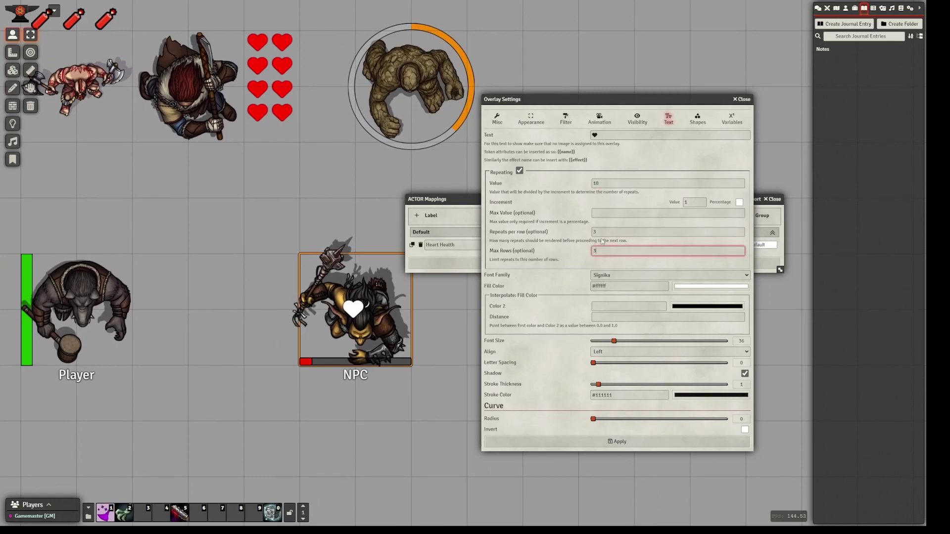
left_click(619, 182)
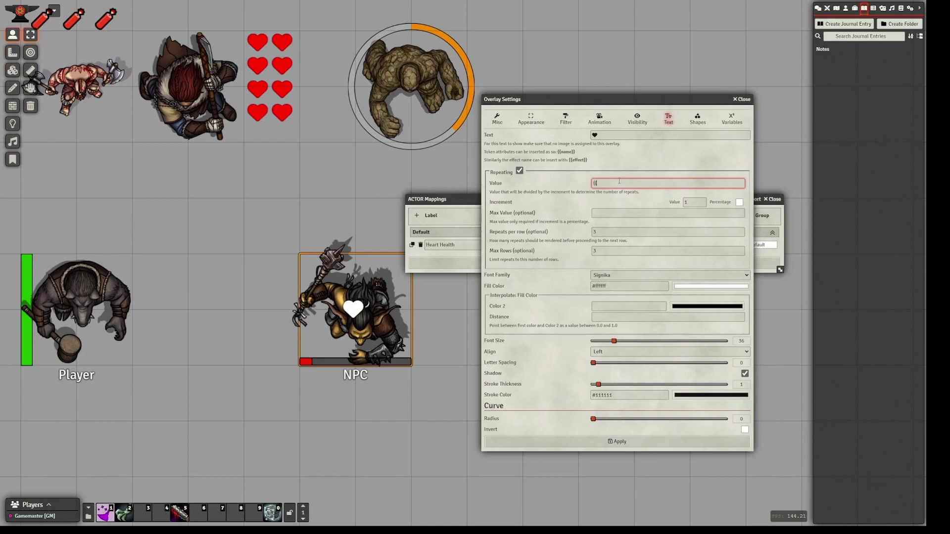
type("}}")
left_click(583, 201)
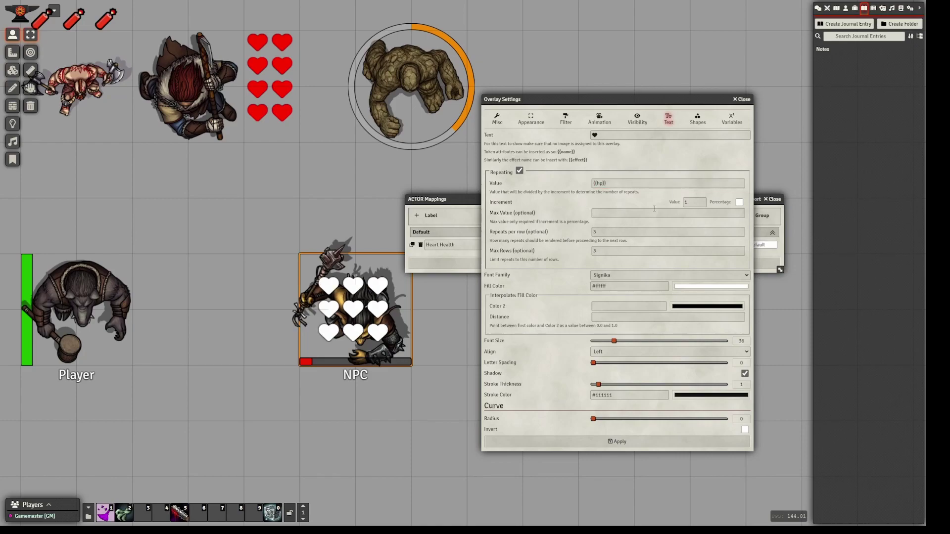
- Set the repeat's maximum value to {{hpMax}} and its increment to 10 as a percentage
left_click(623, 214)
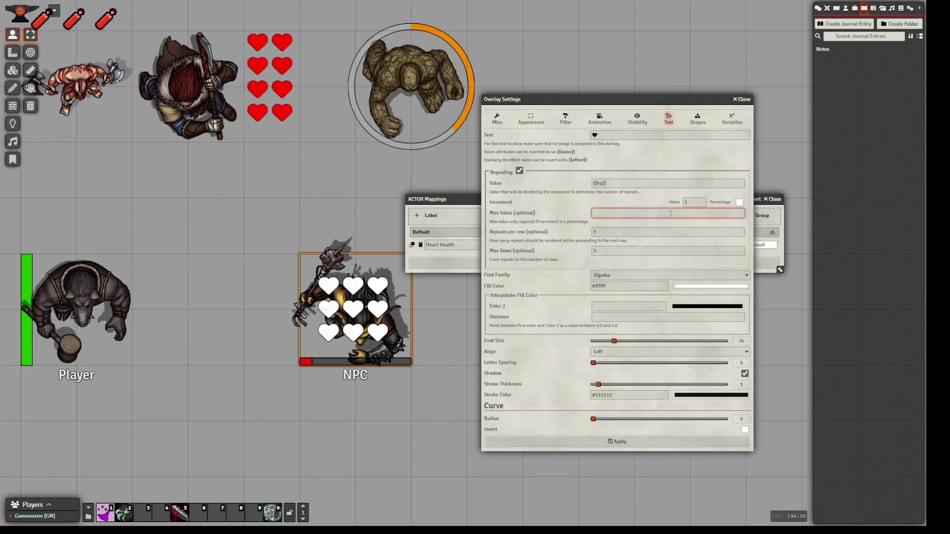
type("{{hpMax")
left_click(692, 203)
type("0")
left_click(677, 205)
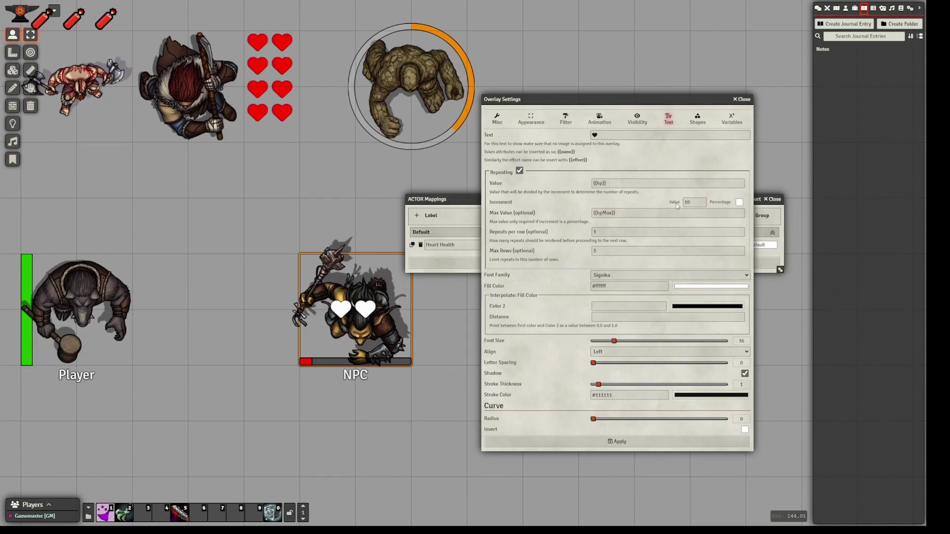
left_click(740, 203)
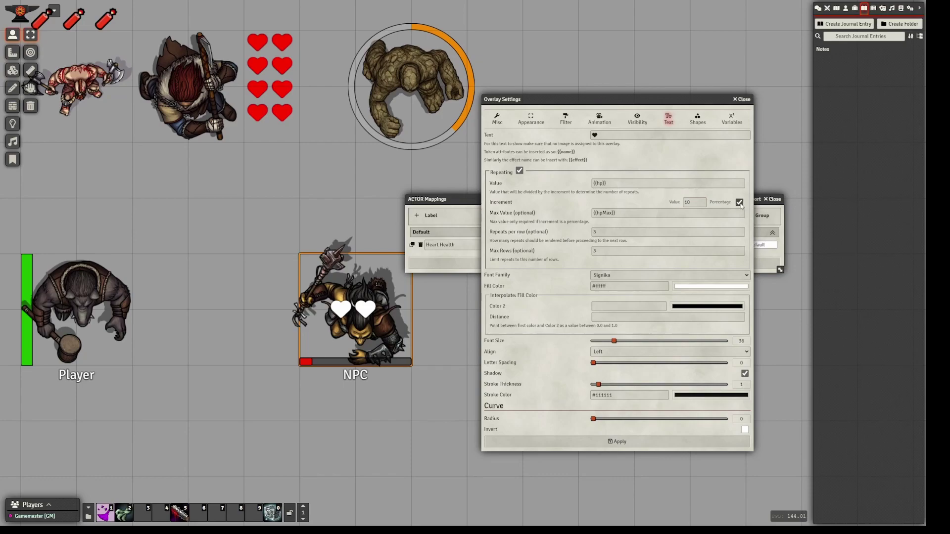
- Clear the repeats per row and maximum rows limits and apply the overlay settings
left_click(598, 233)
left_click(605, 251)
key("BackSpace")
left_click(558, 248)
left_click(633, 445)
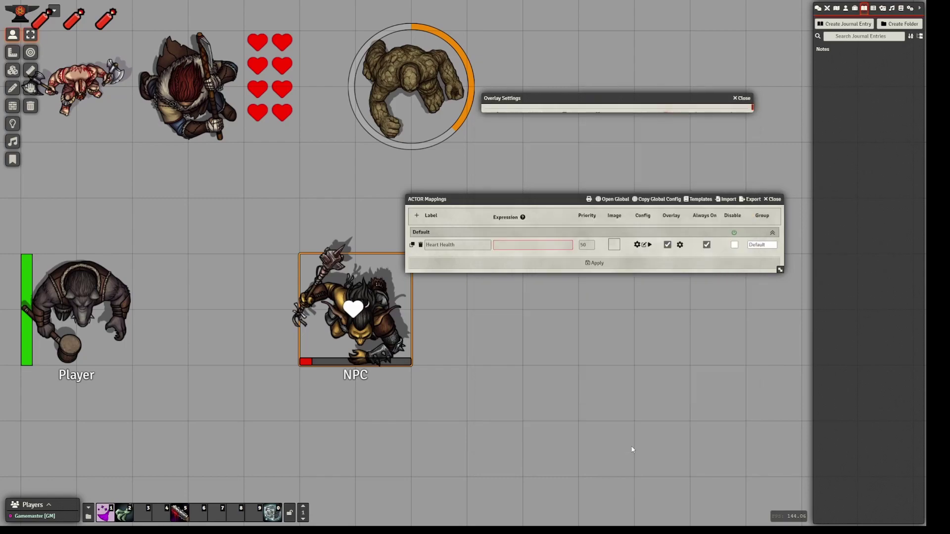
- Check the hit points on the NPC token's actor sheet and close the sheet
left_click_drag(528, 366, 577, 437)
key("Left")
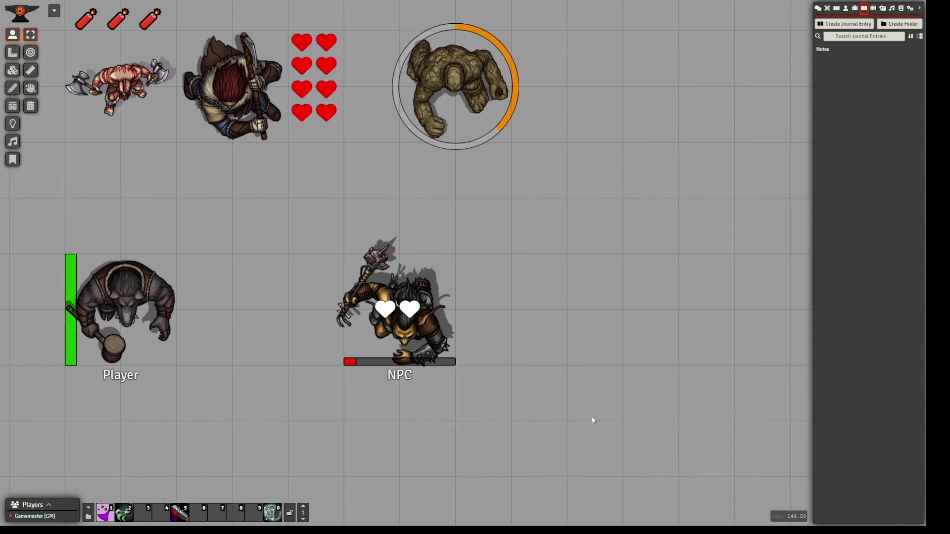
key("Right")
key("Right")
key("Up")
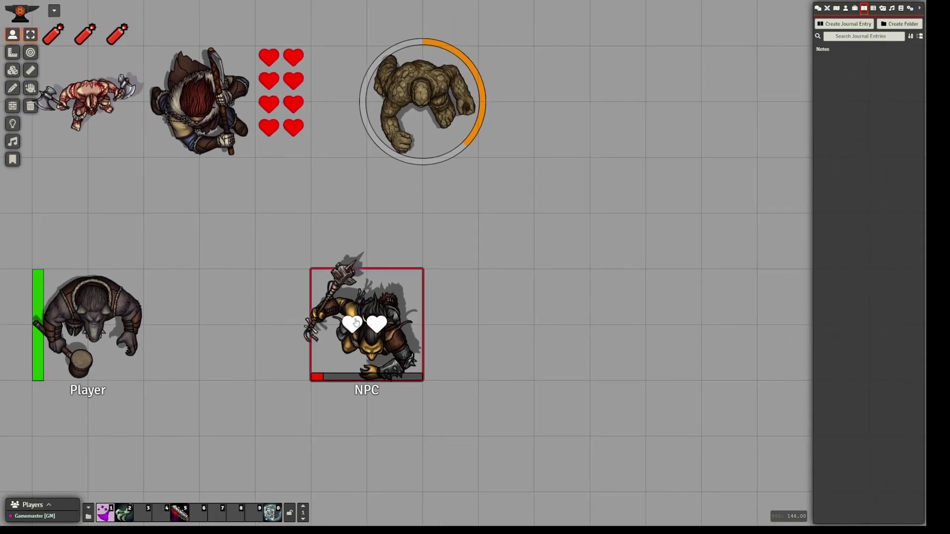
right_click(388, 357)
double_click(388, 358)
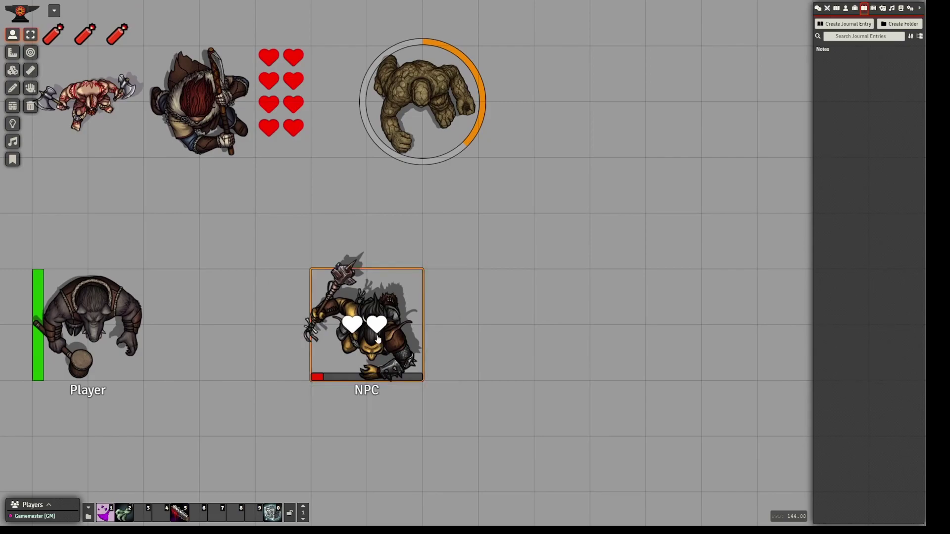
right_click(391, 201)
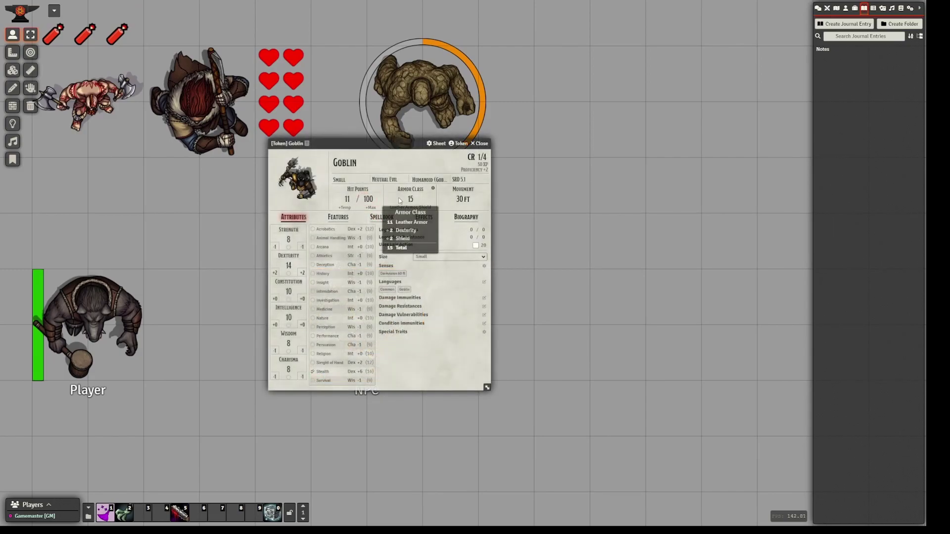
left_click(482, 144)
- Set the NPC token's hit points to 50 and reduce them to 40 to test the heart overlay
right_click(391, 355)
left_click(343, 395)
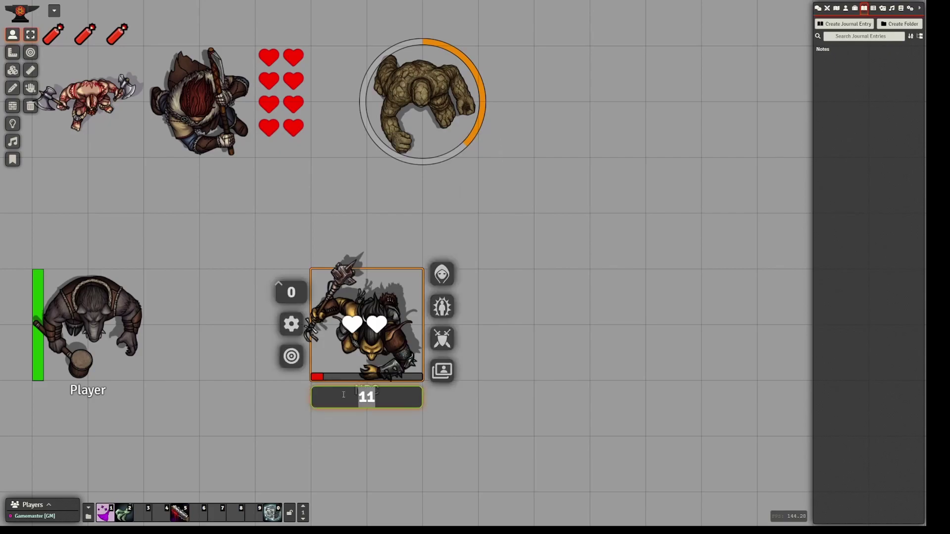
type("50")
key("Return")
right_click(371, 374)
left_click(350, 399)
type("40")
key("Return")
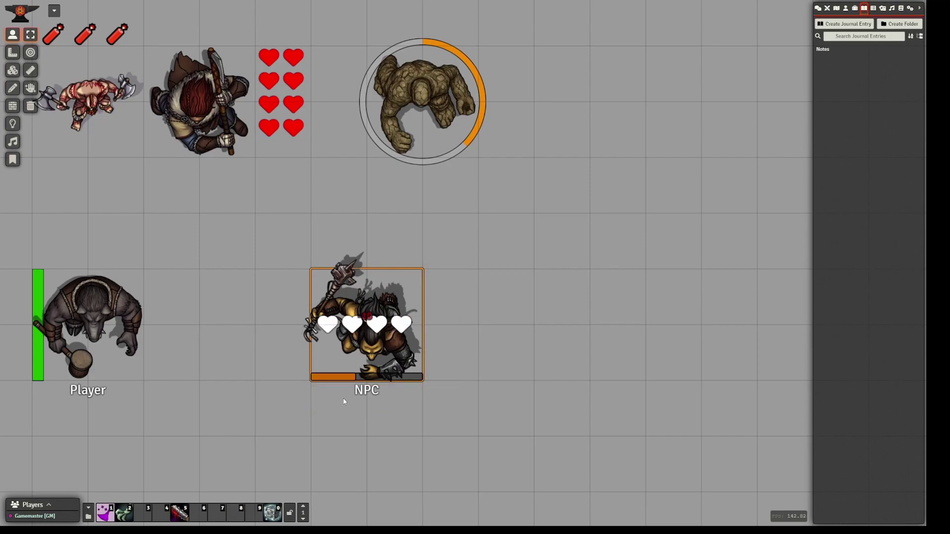
- Reopen the overlay settings of the NPC token's Heart Health mapping
right_click(371, 342)
left_click(442, 306)
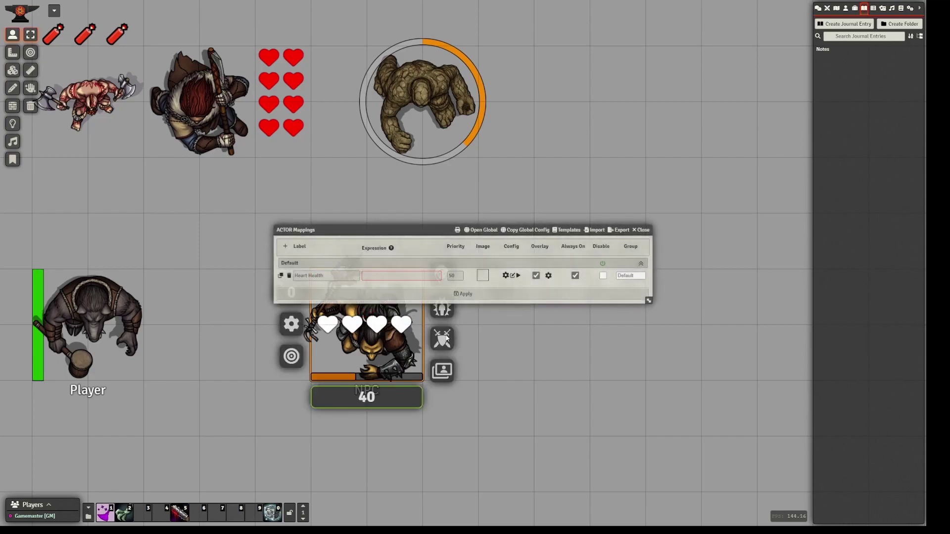
left_click(548, 276)
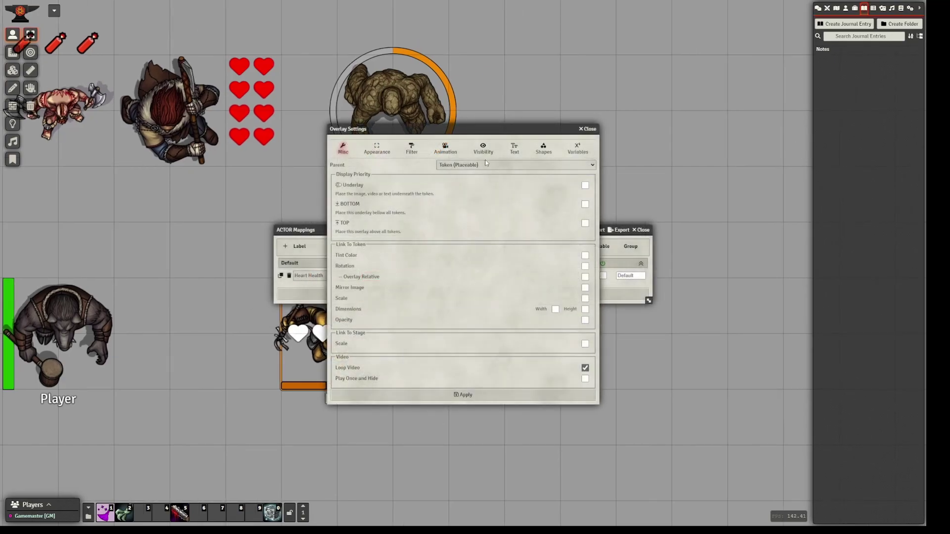
left_click_drag(425, 134, 502, 159)
- Turn the Repeating option for the overlay's image on and off again to show that it exists
left_click(455, 177)
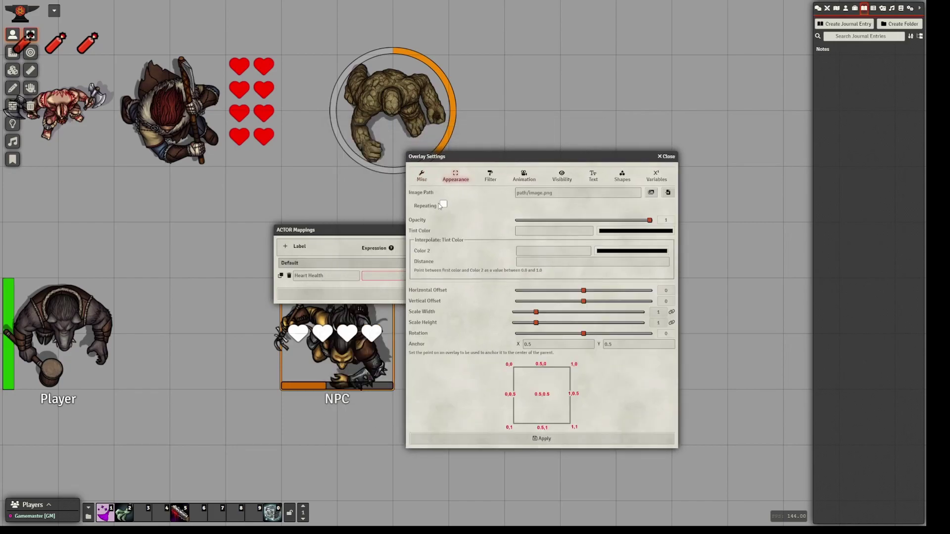
left_click(443, 205)
left_click(444, 176)
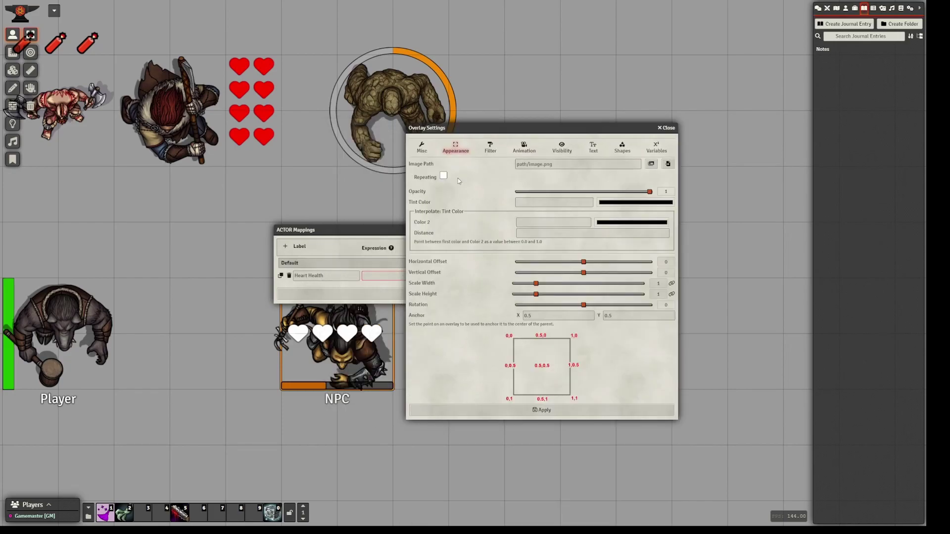
- Add a rectangle shape to the overlay and toggle its Repeating option on and off
left_click(623, 148)
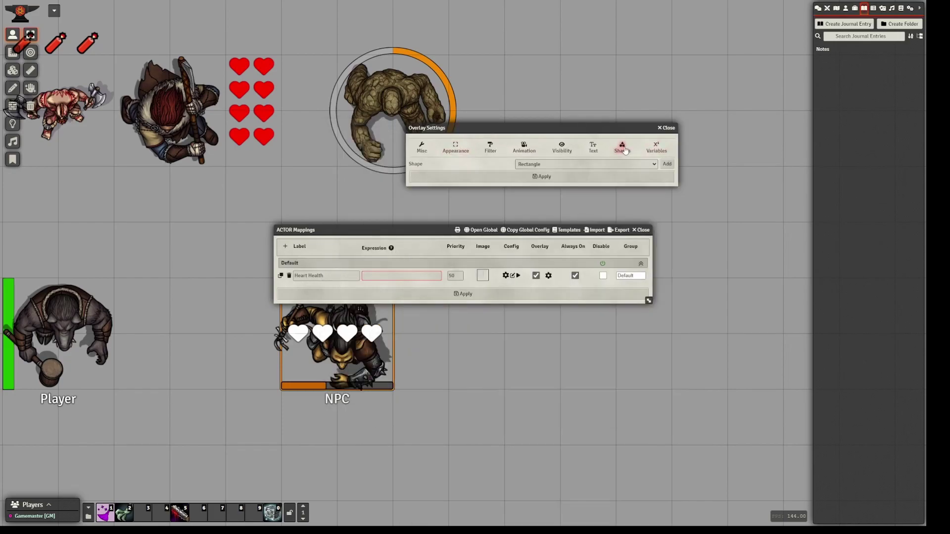
left_click(666, 165)
left_click(444, 378)
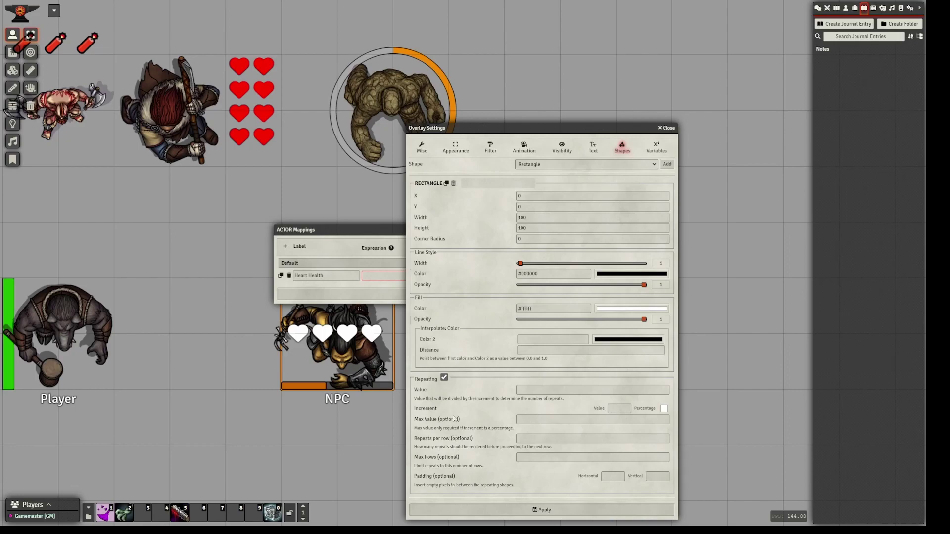
left_click(444, 378)
- Add a space after the heart in the overlay text to widen the gaps between the repeated hearts
left_click(593, 147)
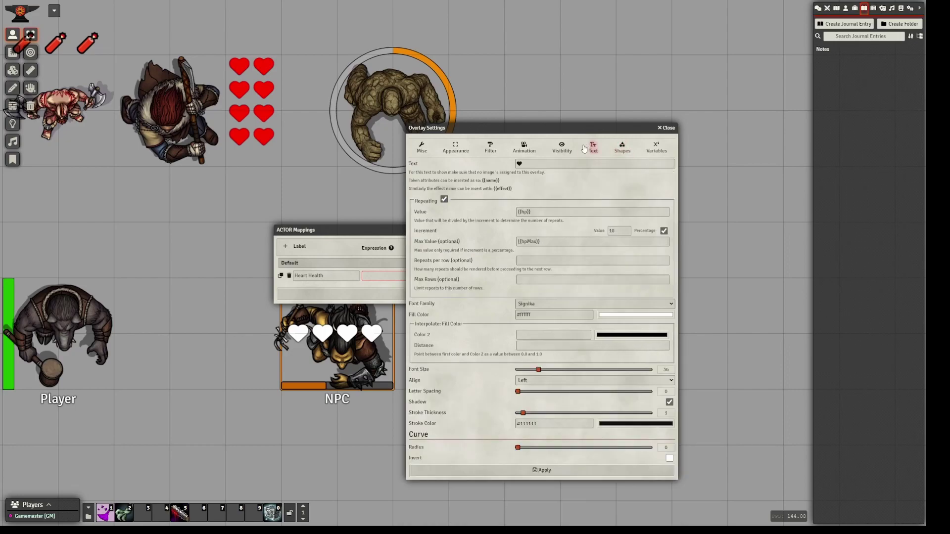
left_click(544, 163)
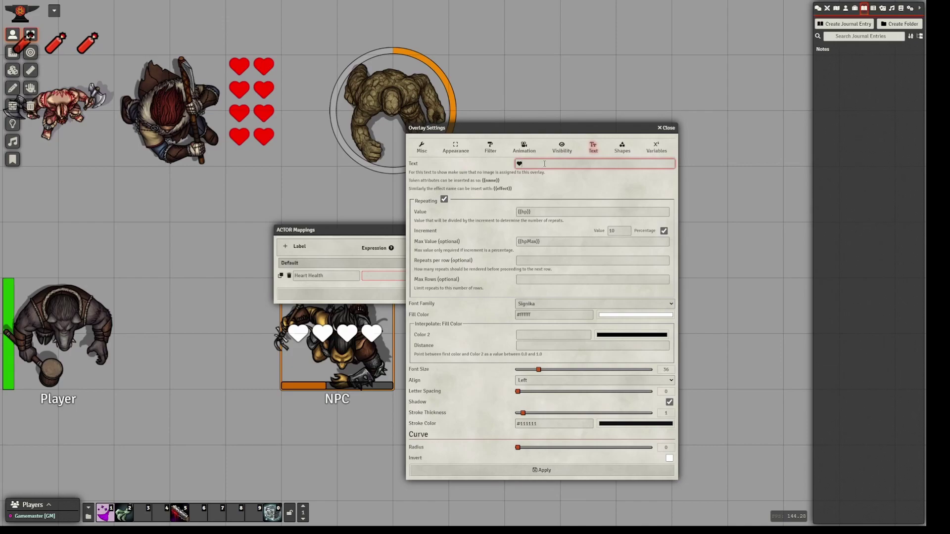
left_click(548, 196)
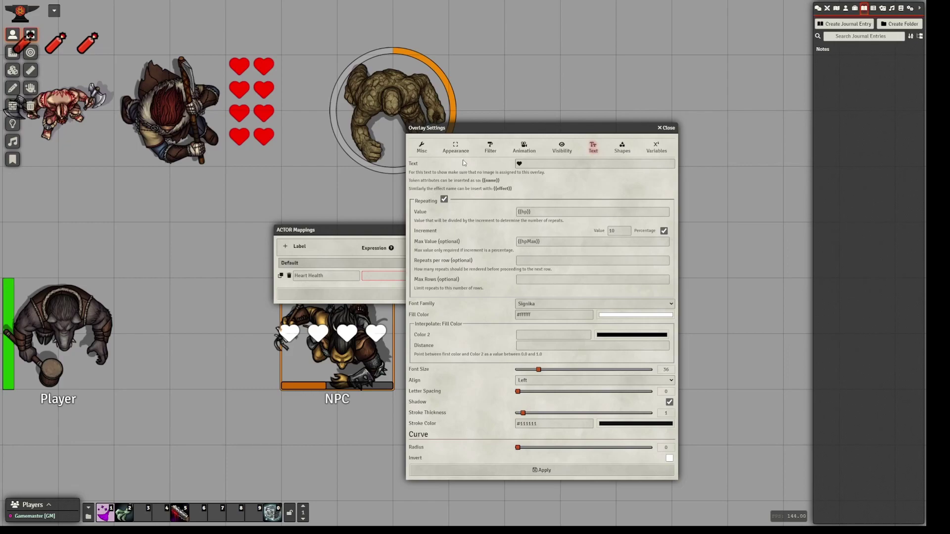
- Toggle the Repeating option on and off in the overlay's appearance settings and close the overlay settings and actor mappings
left_click(455, 147)
left_click(444, 175)
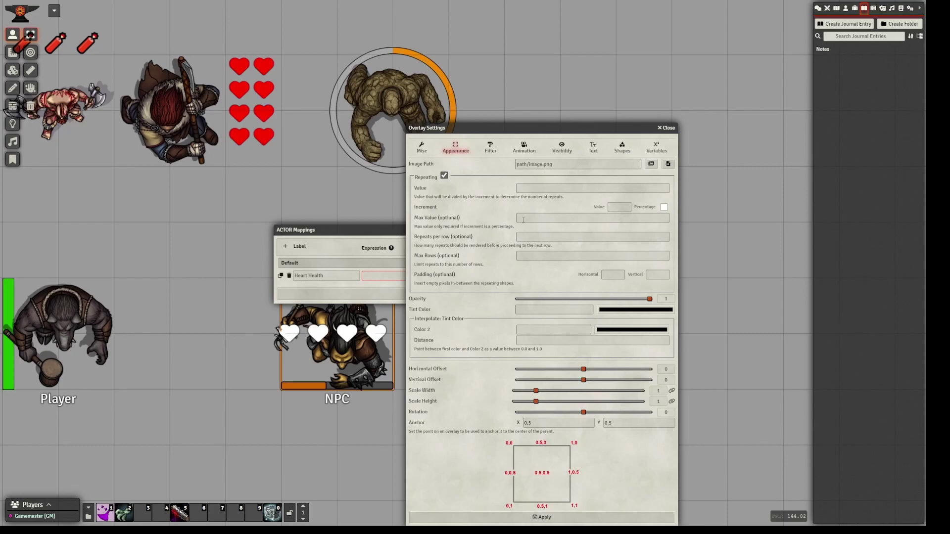
left_click(444, 175)
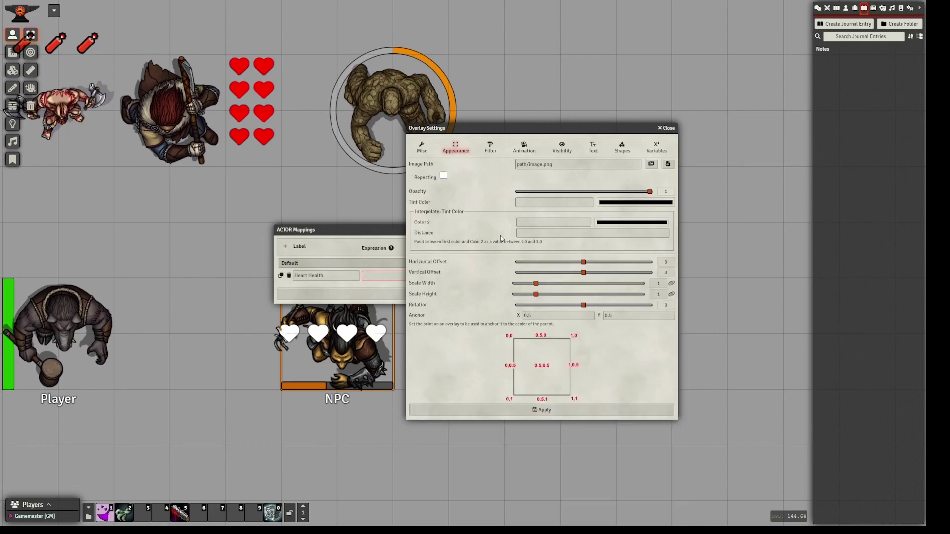
left_click(667, 128)
left_click(641, 230)
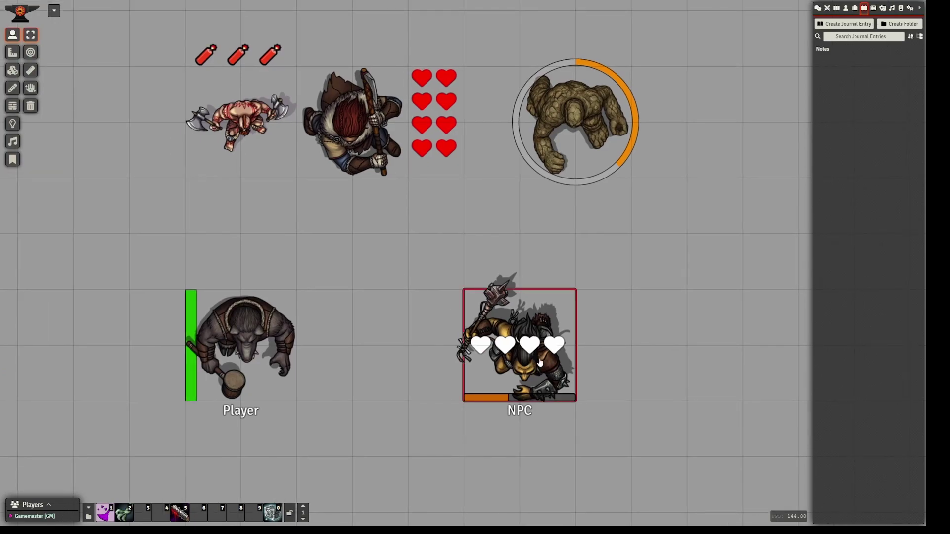
- Open the Berserker token's character sheet and set the current value of Resource 1 to 1
left_click(277, 159)
left_click_drag(404, 230, 311, 231)
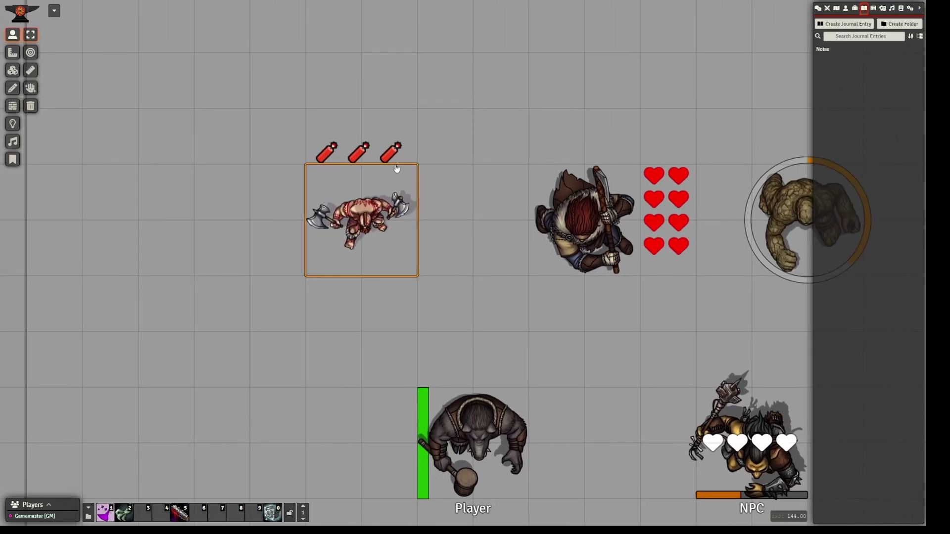
right_click(376, 221)
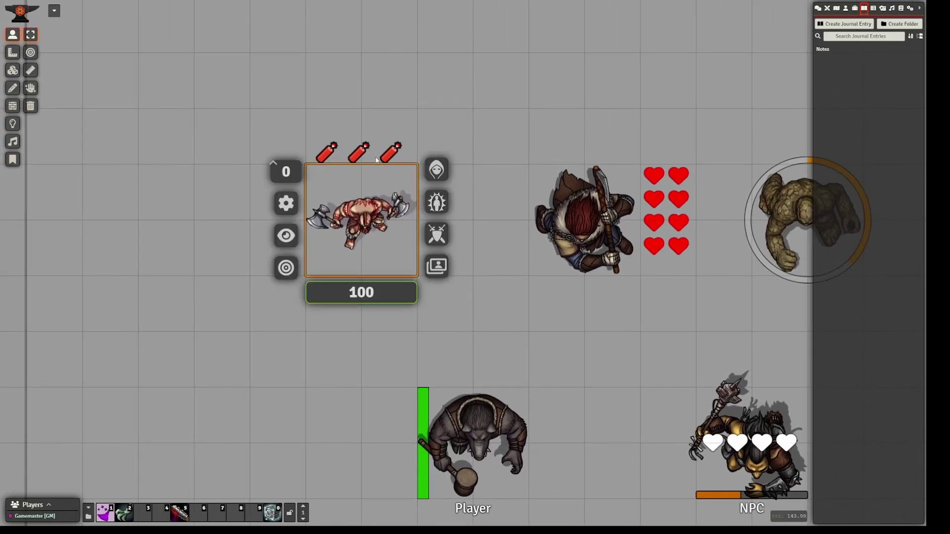
double_click(379, 243)
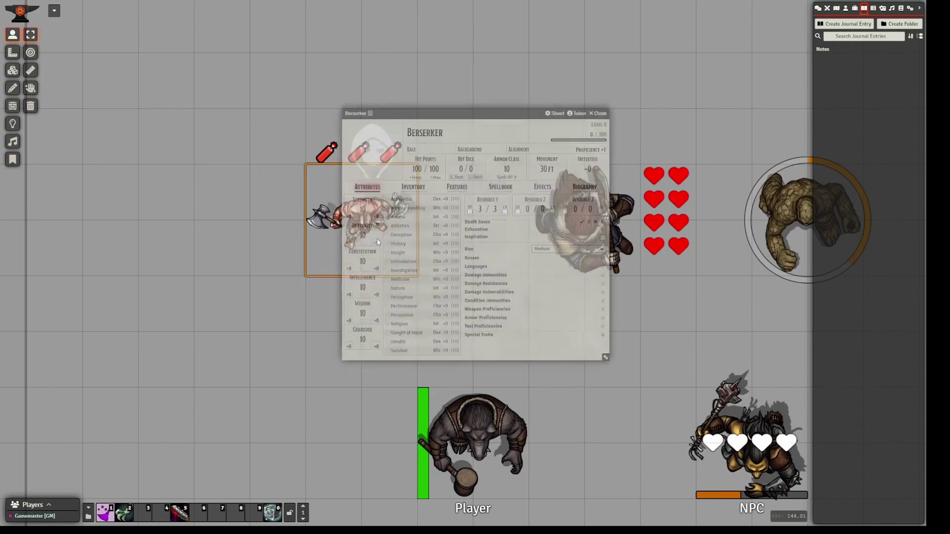
left_click_drag(515, 114, 606, 109)
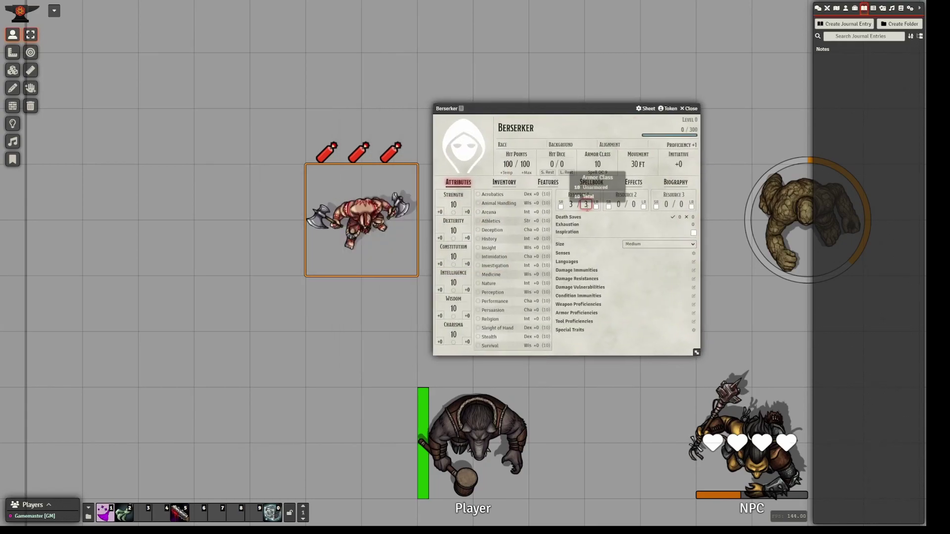
double_click(570, 205)
type("1")
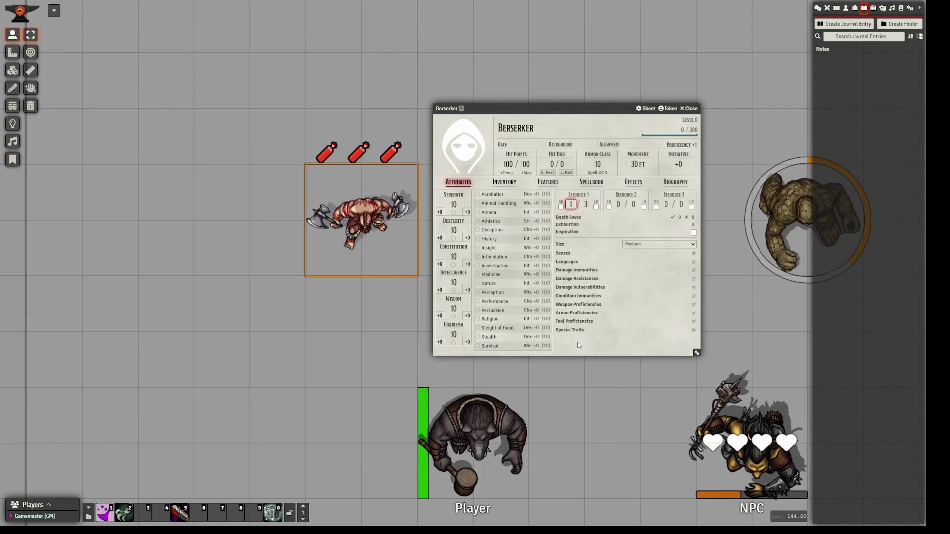
left_click(586, 416)
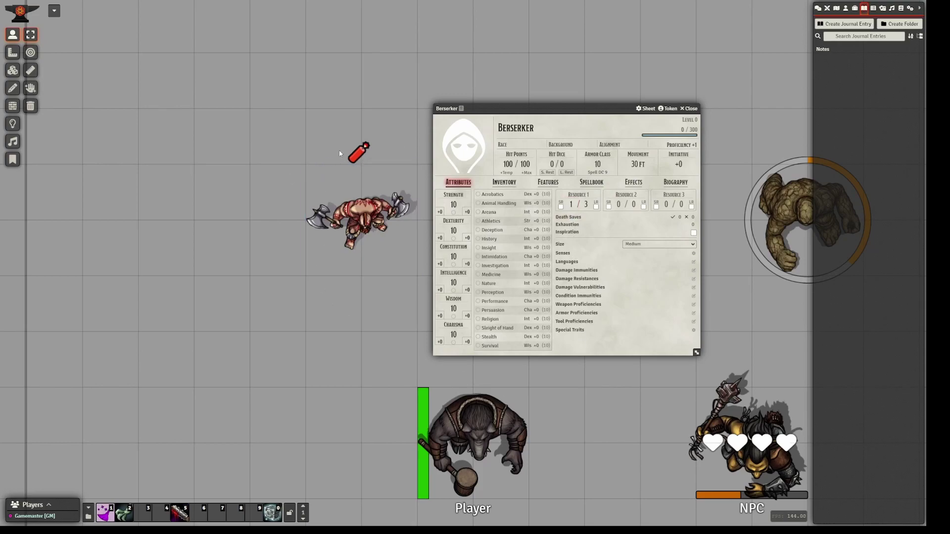
- Set the Berserker's current Resource 1 value to 2 and close the character sheet
left_click_drag(344, 158, 299, 174)
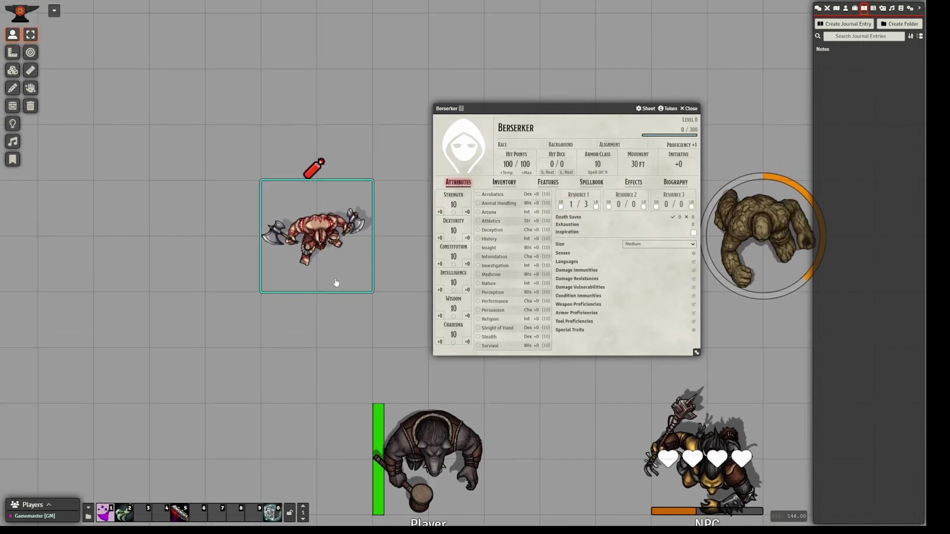
double_click(571, 204)
type("2")
left_click(578, 270)
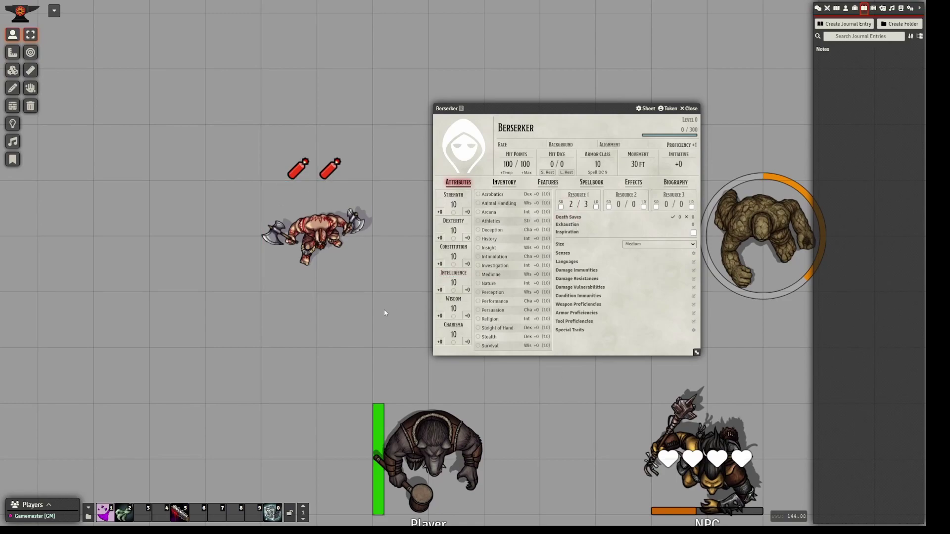
left_click_drag(590, 390, 594, 412)
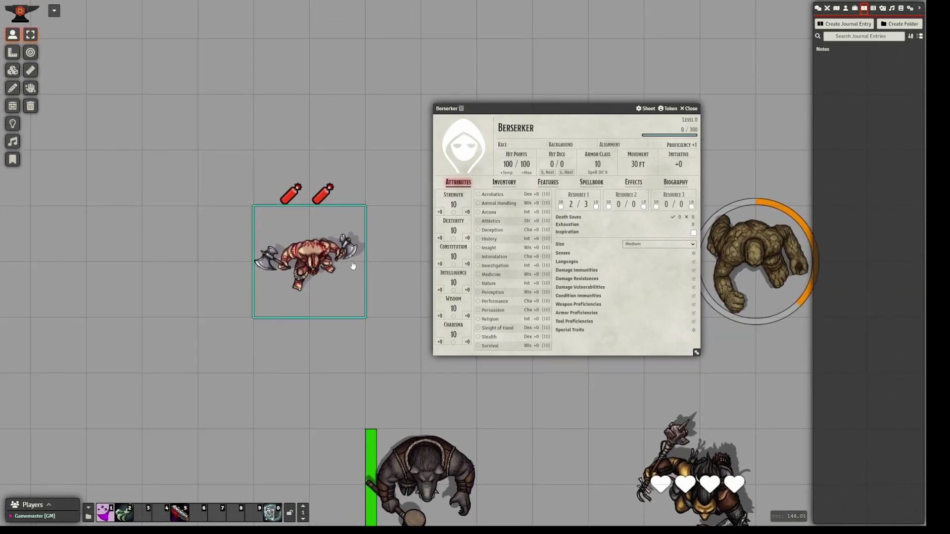
left_click_drag(354, 294, 339, 304)
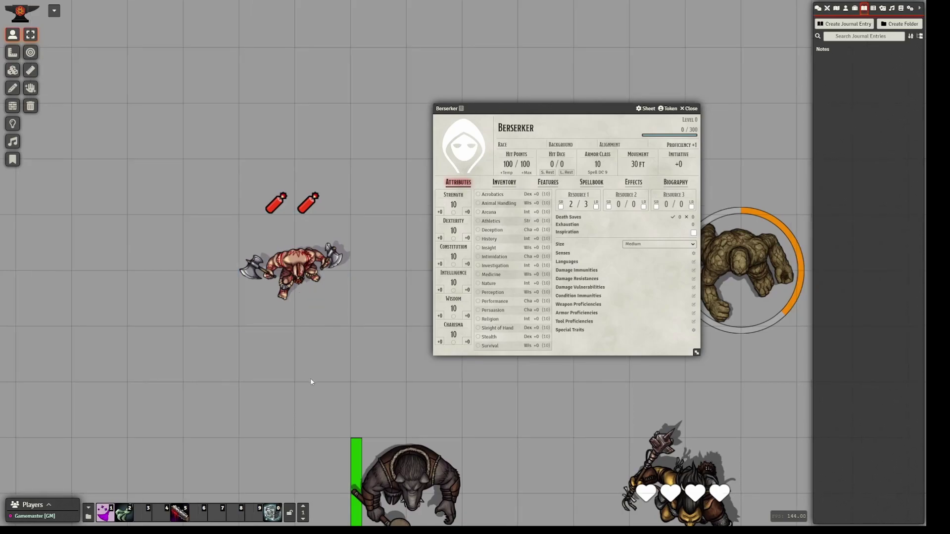
left_click(691, 108)
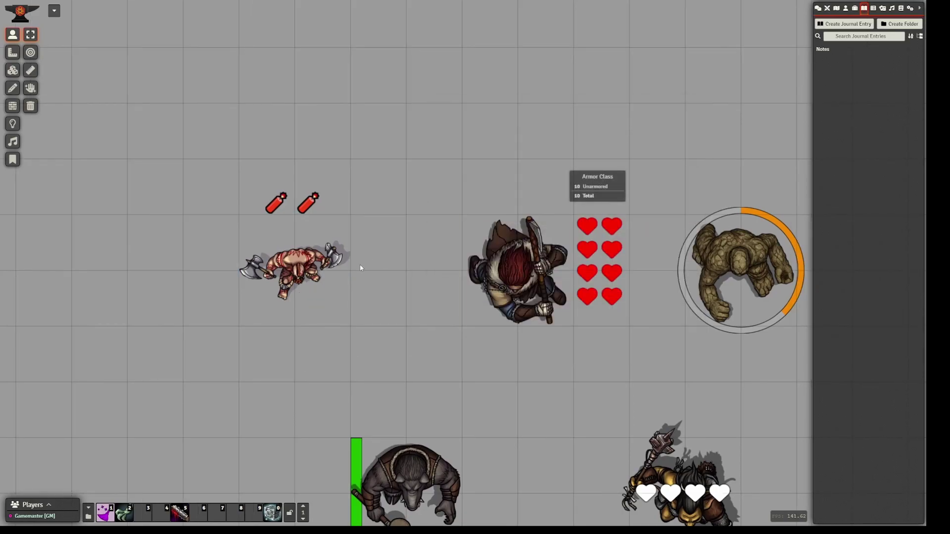
- Open the overlay settings of the Berserker's Primary Resource mapping and examine its repeating text configuration
right_click(341, 265)
right_click(374, 251)
left_click_drag(416, 224, 504, 263)
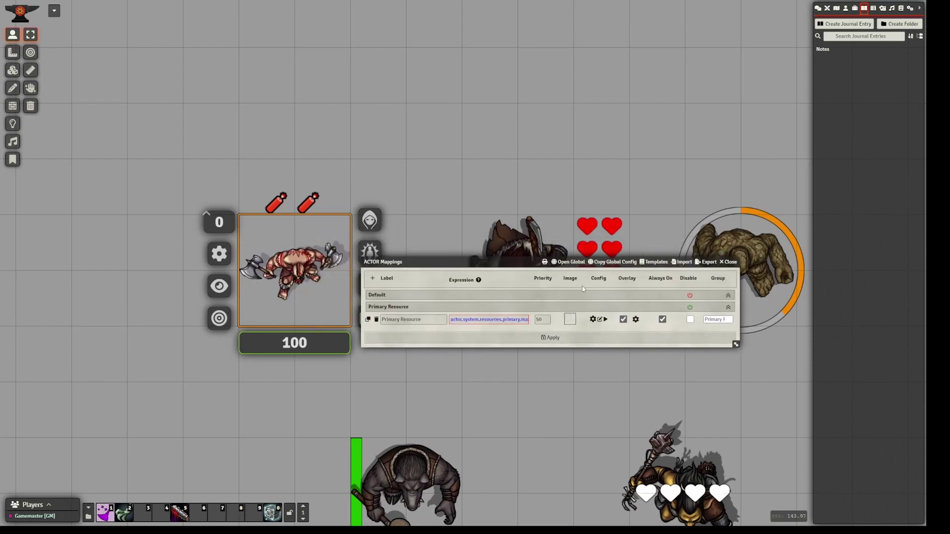
left_click(636, 319)
left_click_drag(470, 124, 545, 131)
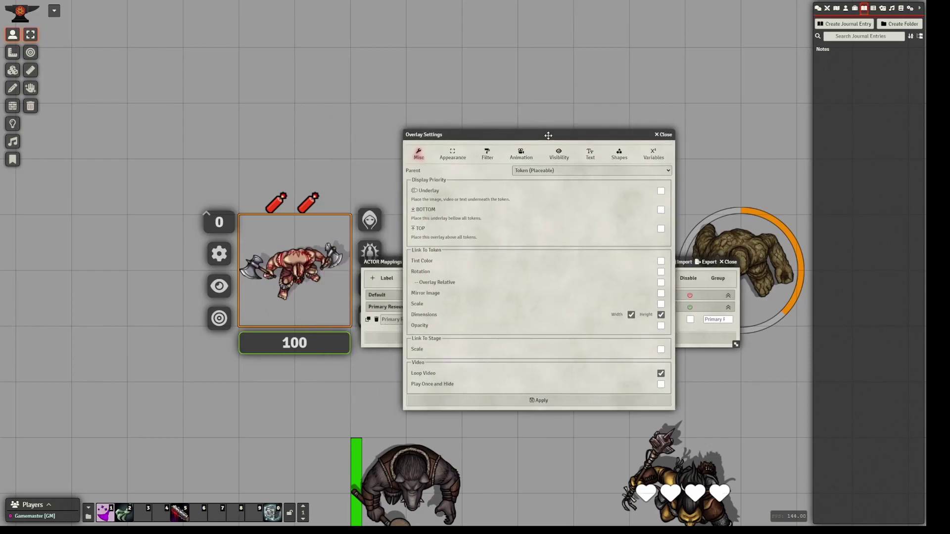
left_click(560, 154)
left_click(590, 154)
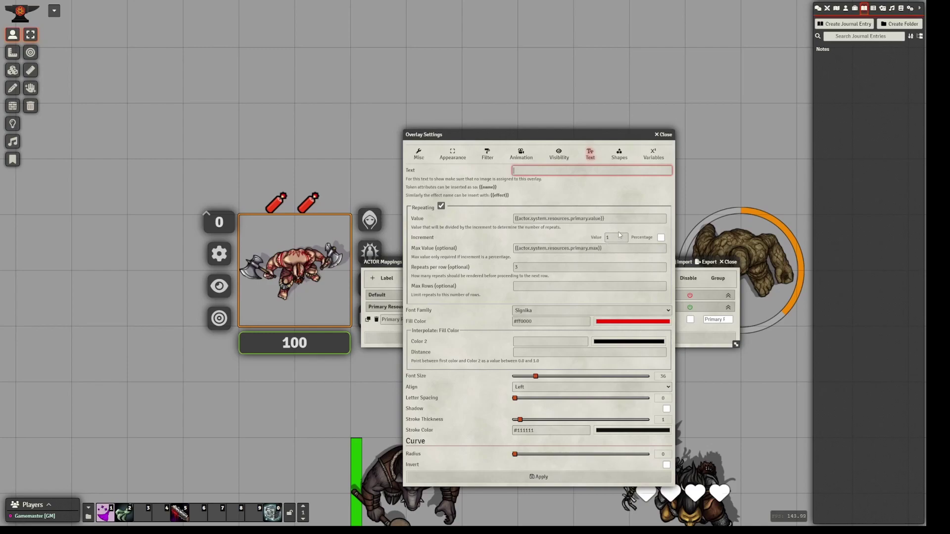
left_click(525, 192)
left_click(534, 170)
left_click(535, 195)
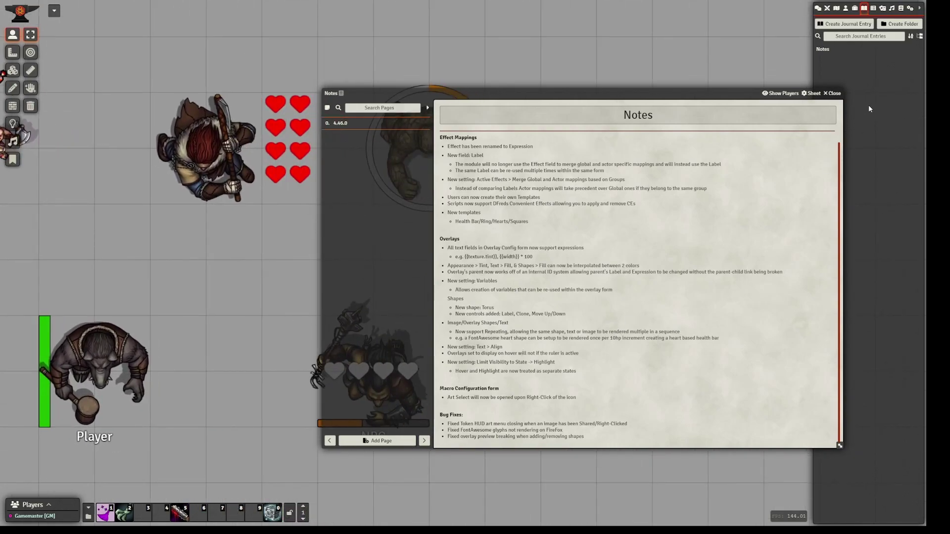
- Close the notes and open the text settings of the NPC token's Heart Health overlay
left_click(836, 94)
left_click(425, 321)
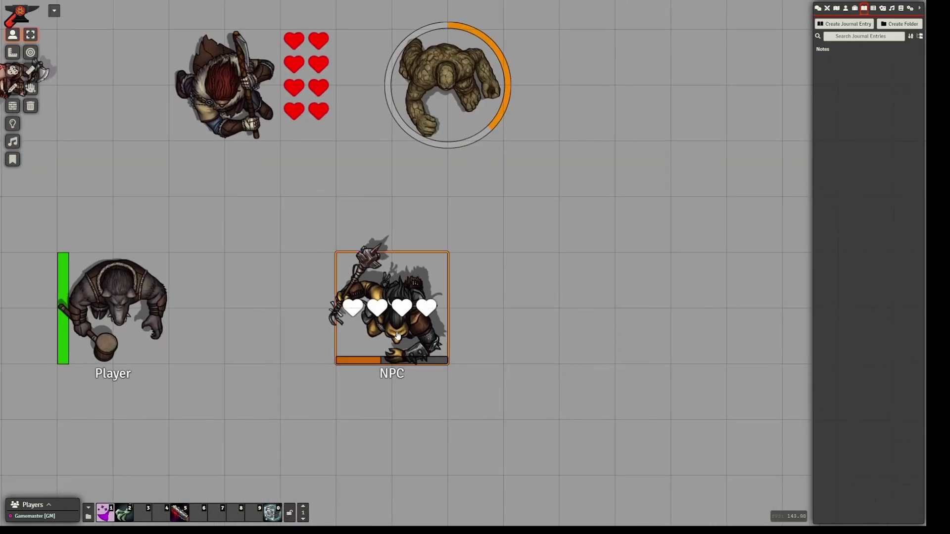
right_click(431, 317)
left_click(468, 293)
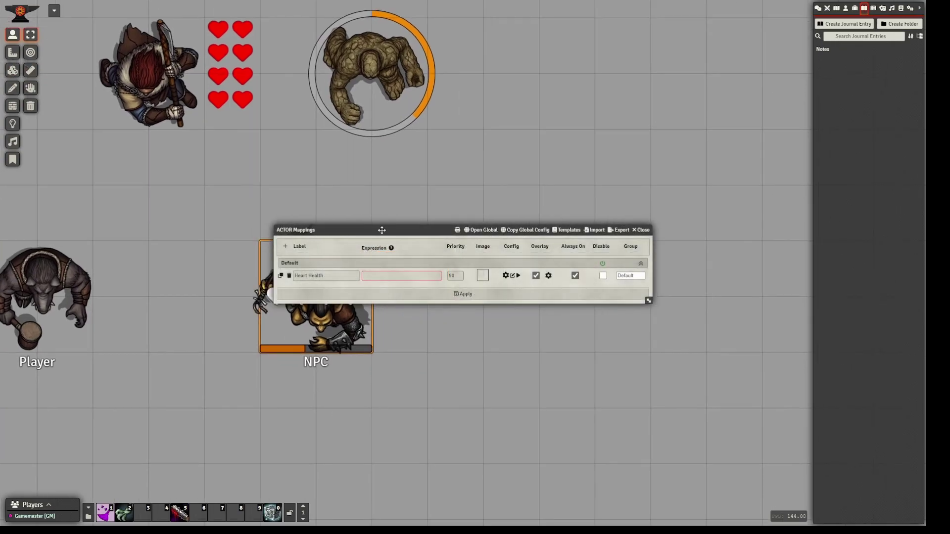
left_click_drag(382, 228, 513, 240)
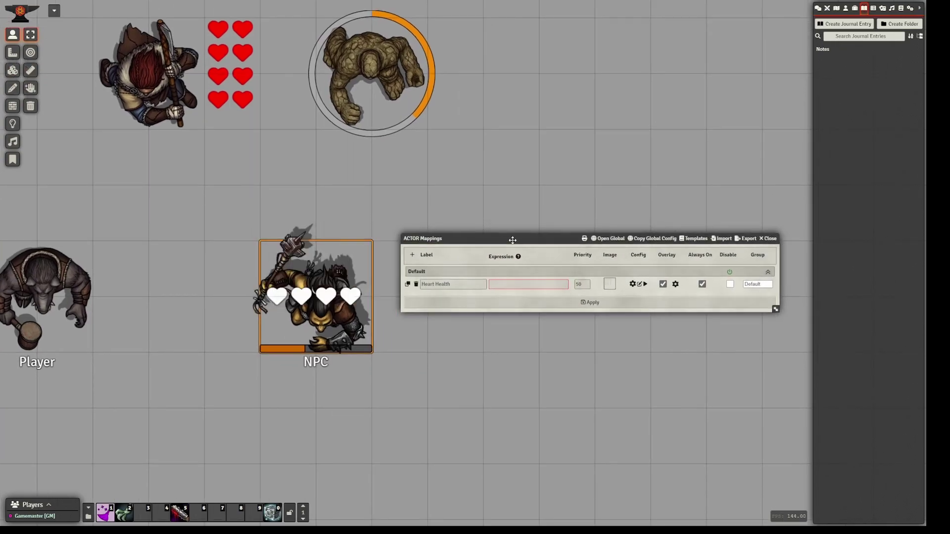
left_click(675, 285)
left_click_drag(441, 131, 530, 146)
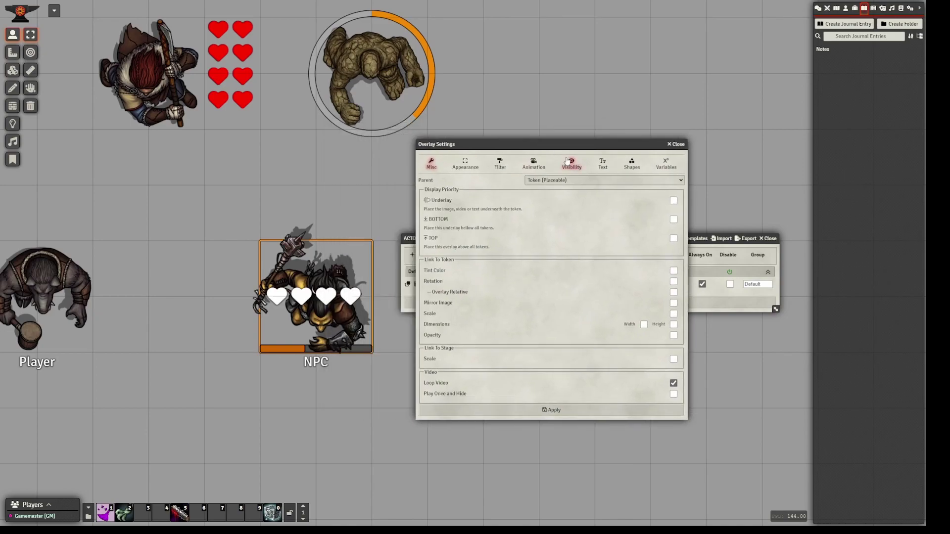
left_click(603, 164)
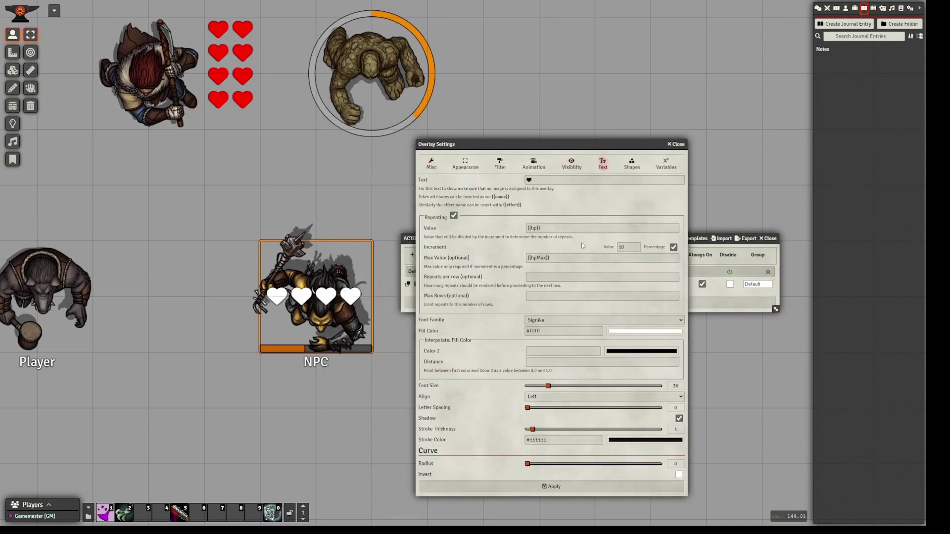
- Set the repeats per row of the NPC's heart text to 3
left_click(551, 278)
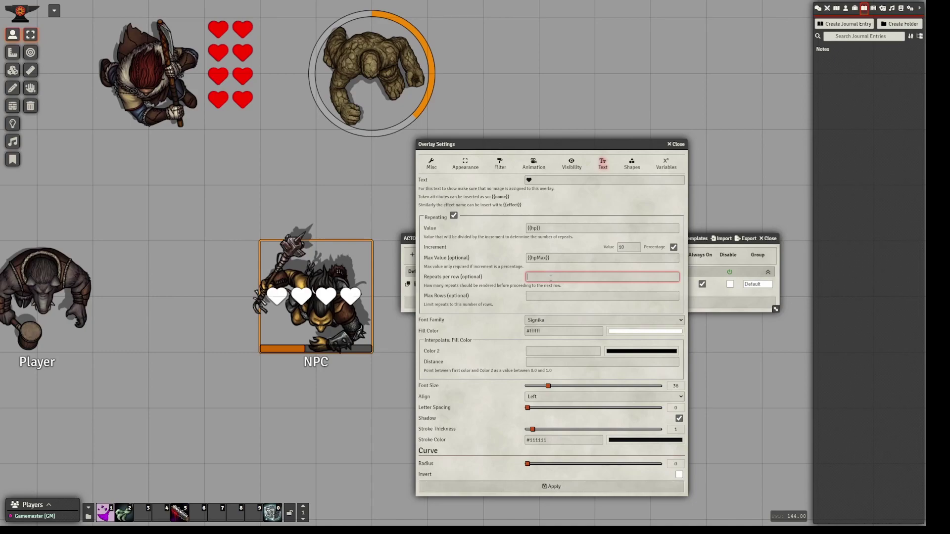
type("3")
left_click(491, 274)
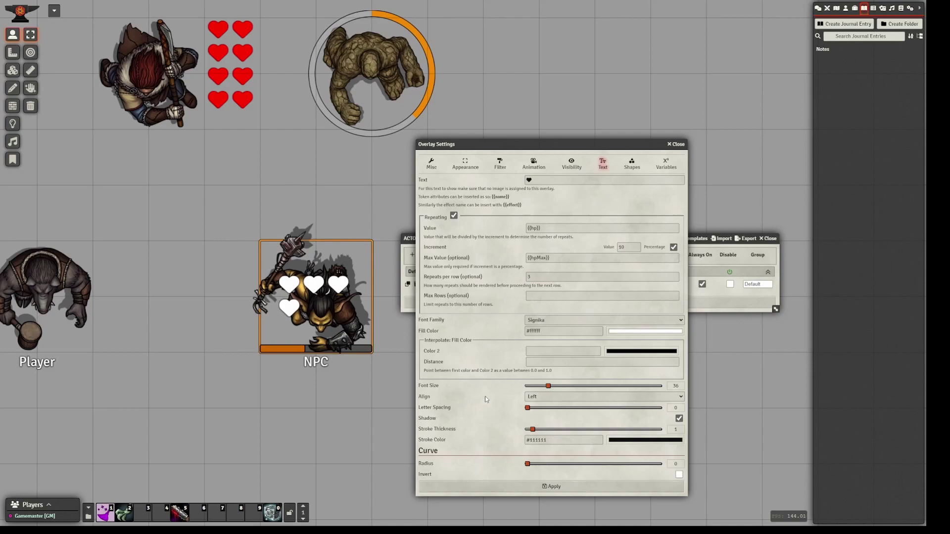
- Try the Center and Right text alignments, return to Left, and close the overlay settings and mappings without applying
left_click(526, 398)
left_click(541, 414)
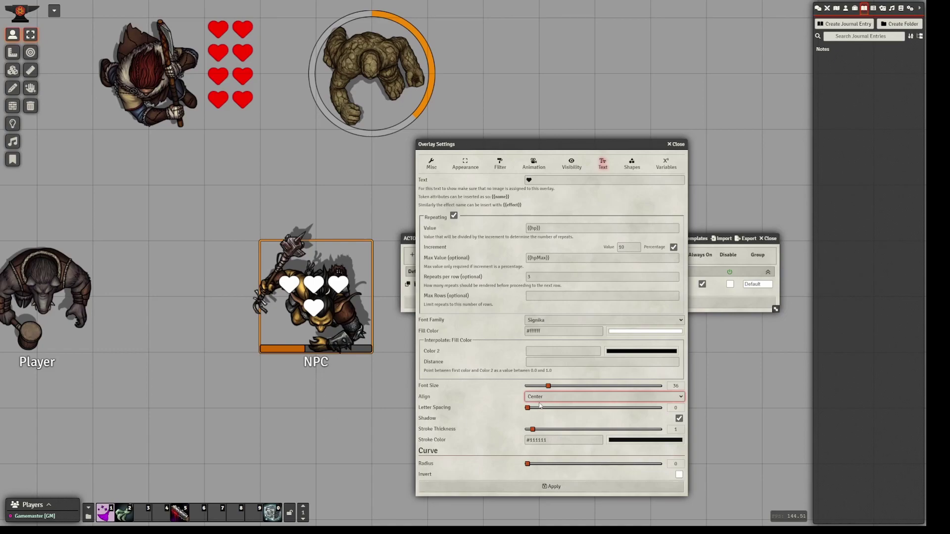
key("Down")
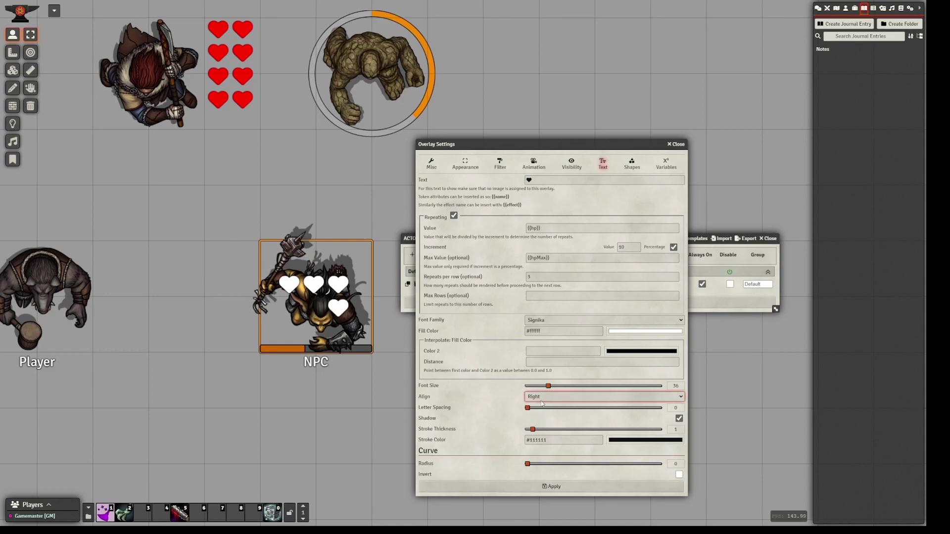
left_click(544, 397)
left_click(544, 407)
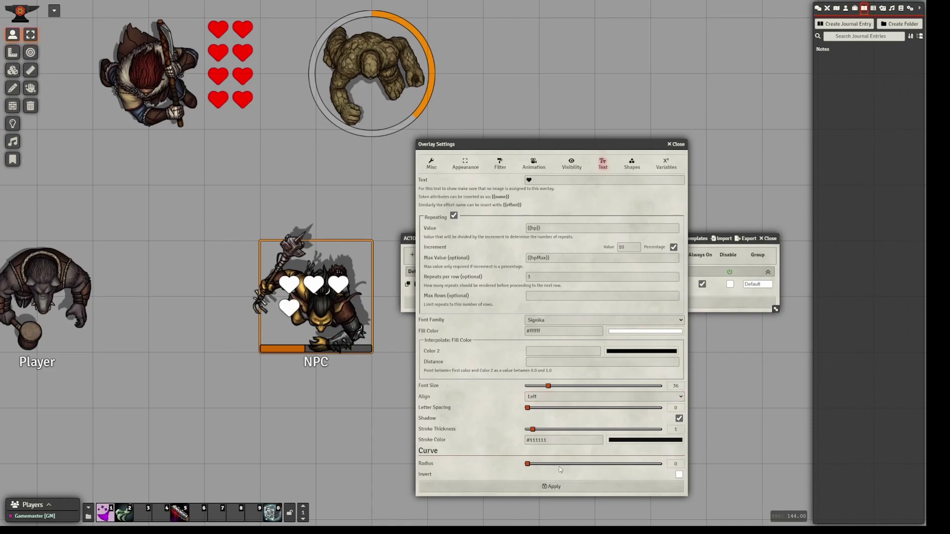
left_click(676, 144)
left_click(768, 239)
- Open the Notes journal, review the remaining 4.46.0 overlay changes, and close it
left_click(823, 49)
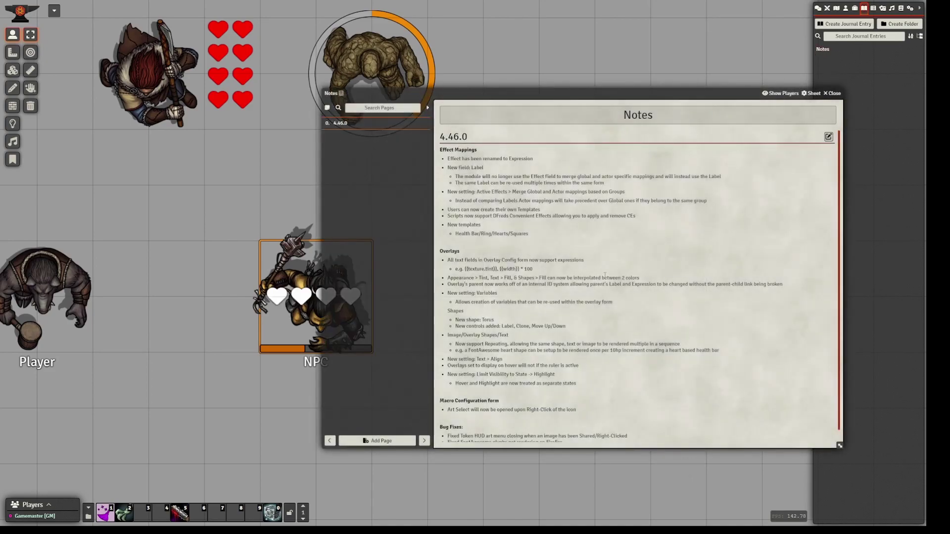
scroll(474, 363, "down", 1)
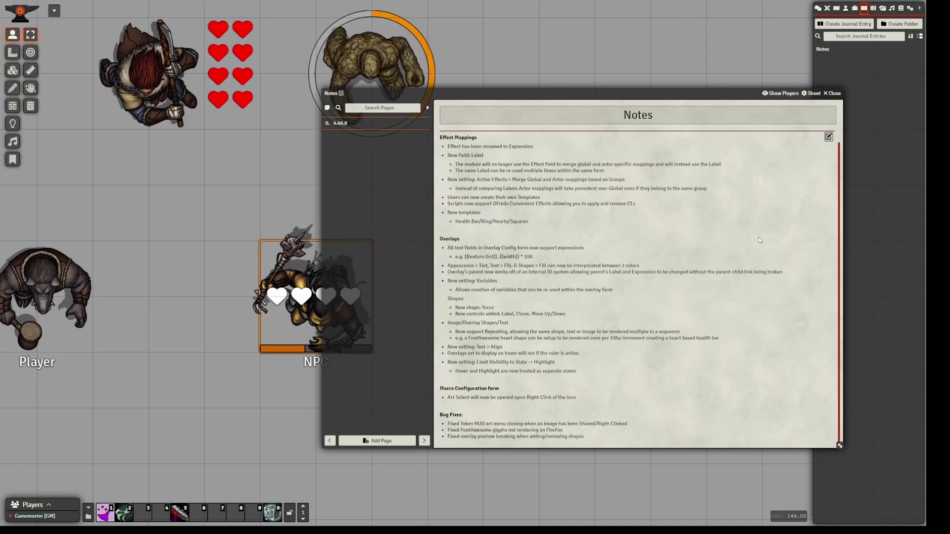
left_click(832, 94)
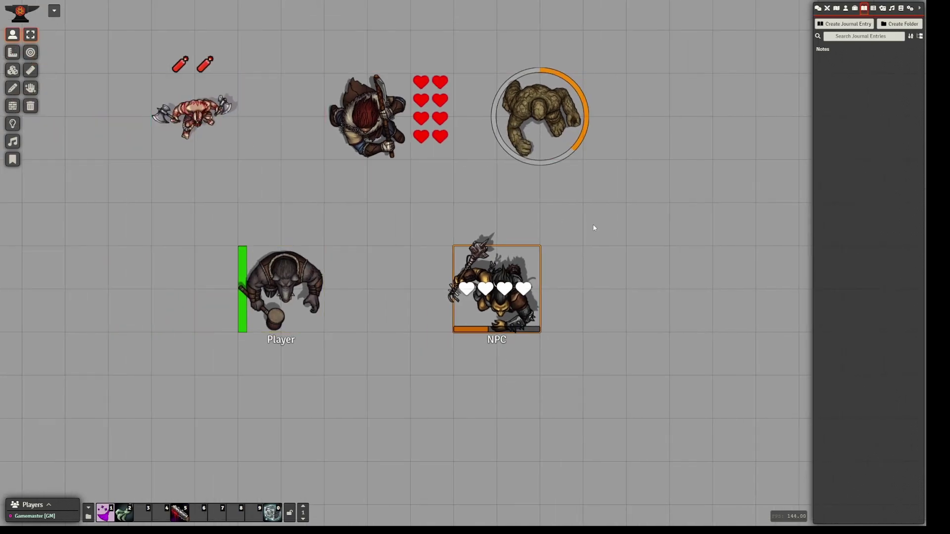
- Delete the Heart Health mapping from the NPC token's actor mappings and apply the change
left_click_drag(537, 303, 448, 271)
left_click(459, 252)
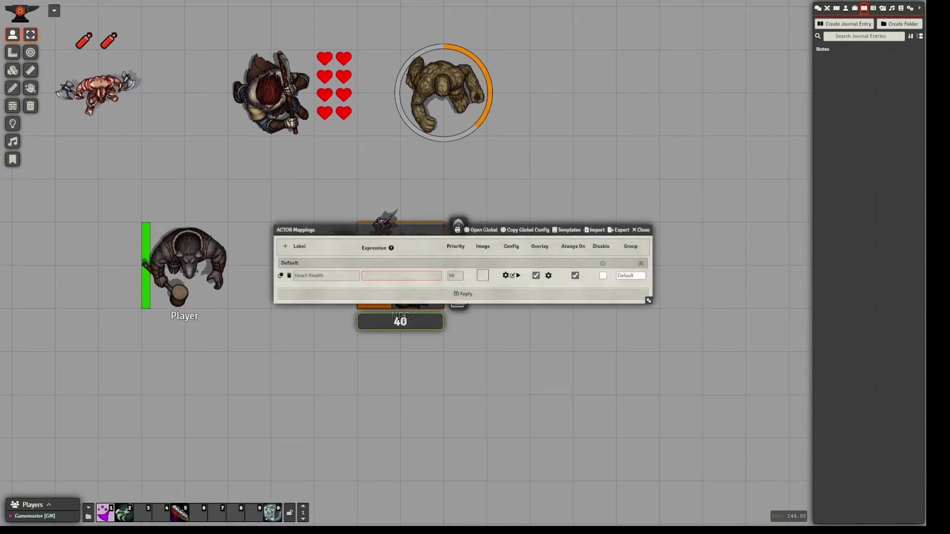
left_click(290, 279)
left_click(463, 277)
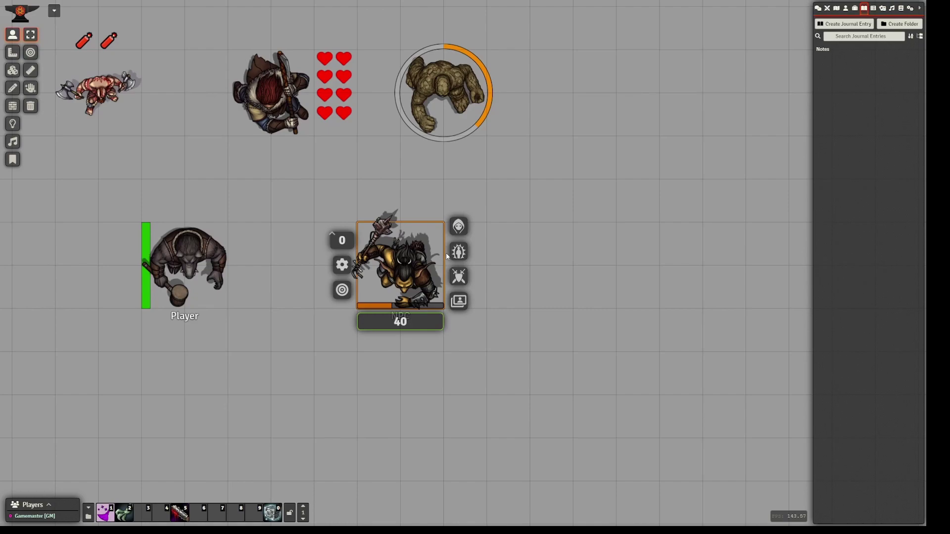
- Add the core Info Box #3 template to the NPC token's actor mappings and apply it
left_click(459, 252)
left_click(567, 240)
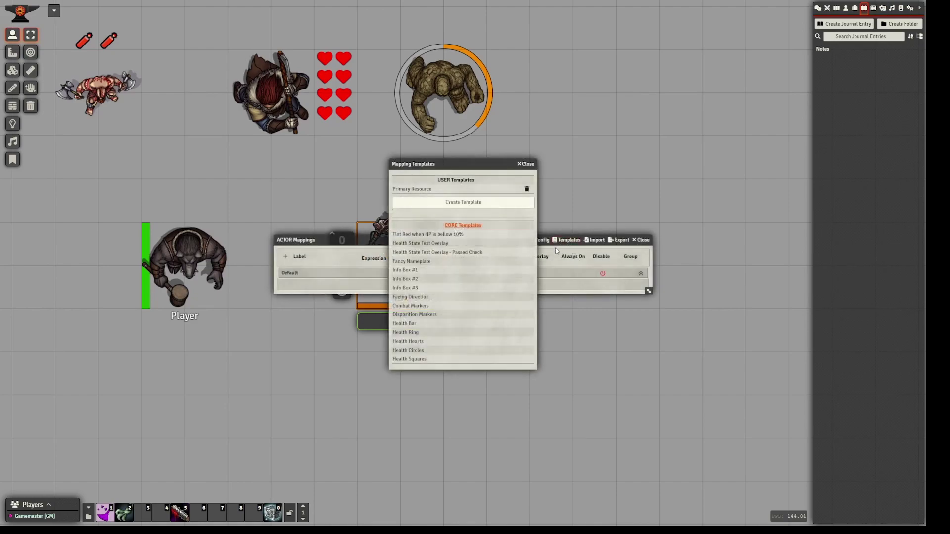
left_click(448, 288)
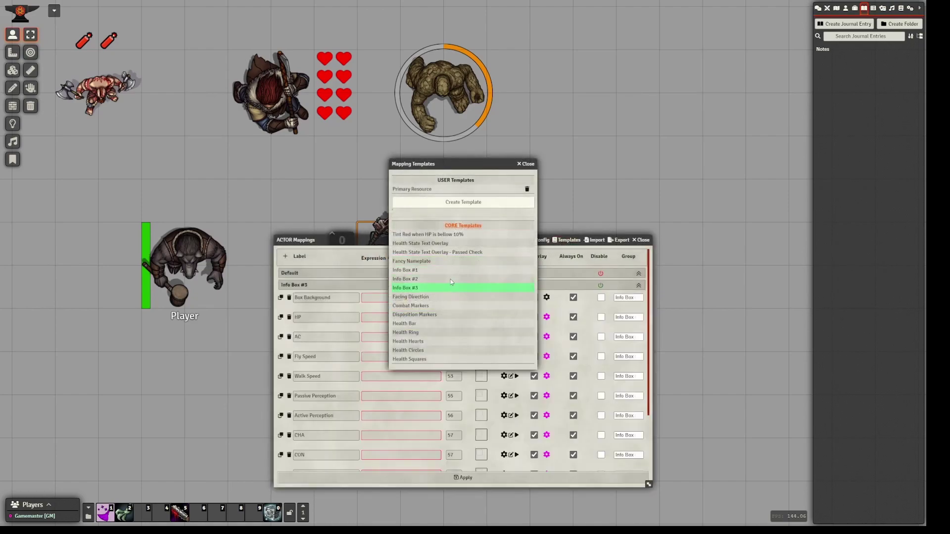
left_click(525, 164)
left_click(465, 479)
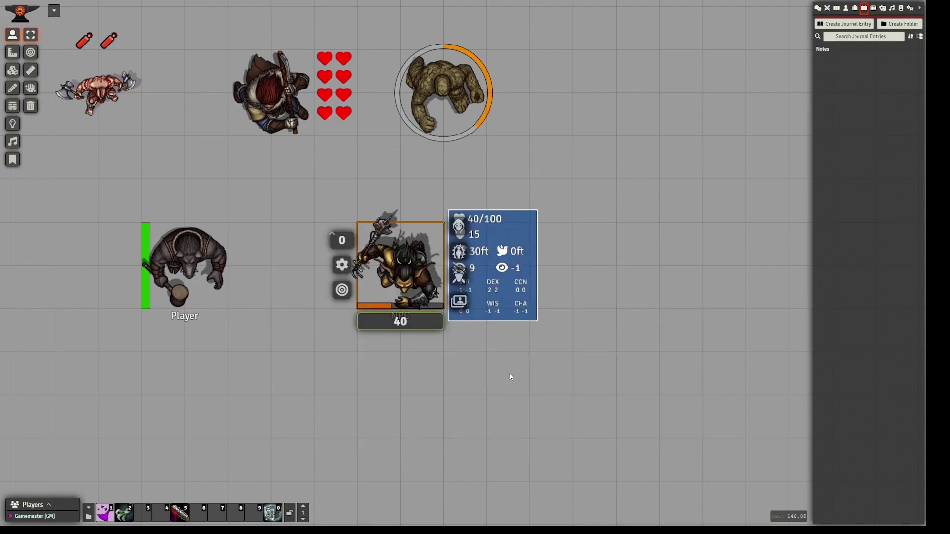
- Move the NPC token one grid square down and check when its info box appears
scroll(500, 417, "down", 2)
left_click_drag(419, 270, 144, 131)
left_click_drag(164, 314, 424, 309)
mouse_move(403, 289)
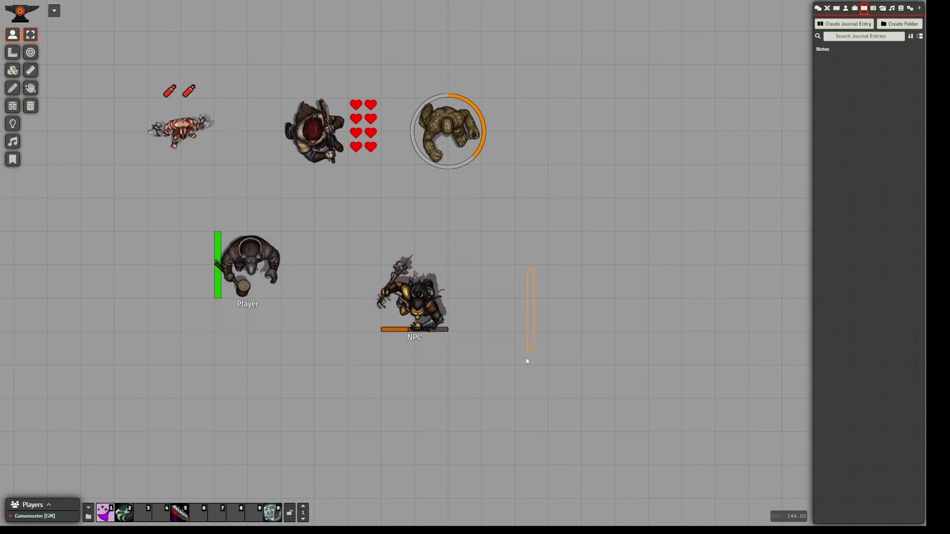
- Read the Notes journal entry on the new Highlight visibility state and close the journal
scroll(524, 354, "up", 6)
left_click(823, 51)
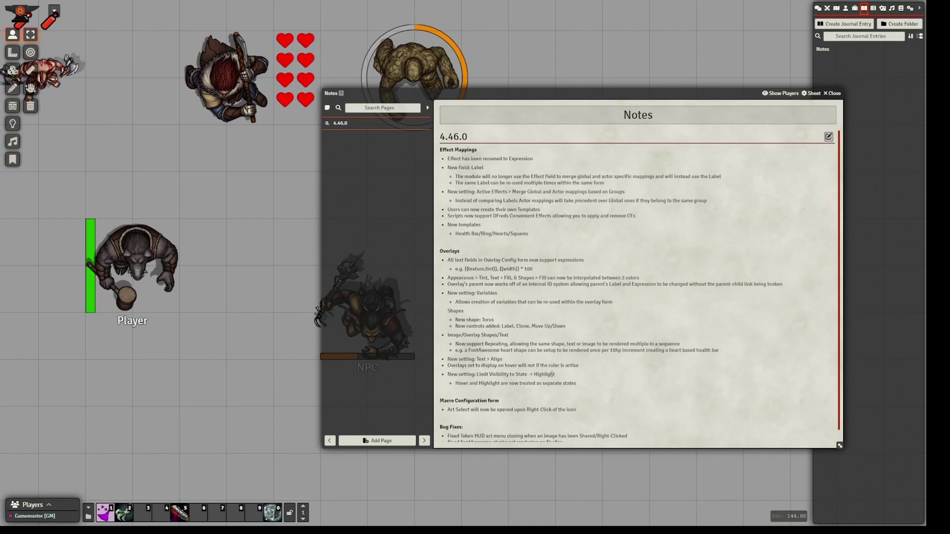
left_click(835, 94)
- Compare hovering over the NPC token with highlighting all tokens on the scene
key("Left")
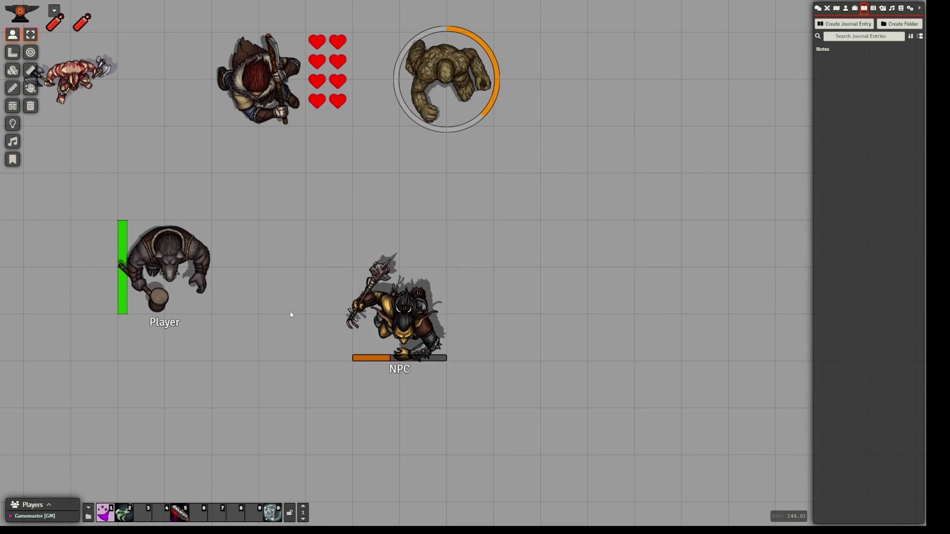
mouse_move(420, 329)
key("Left")
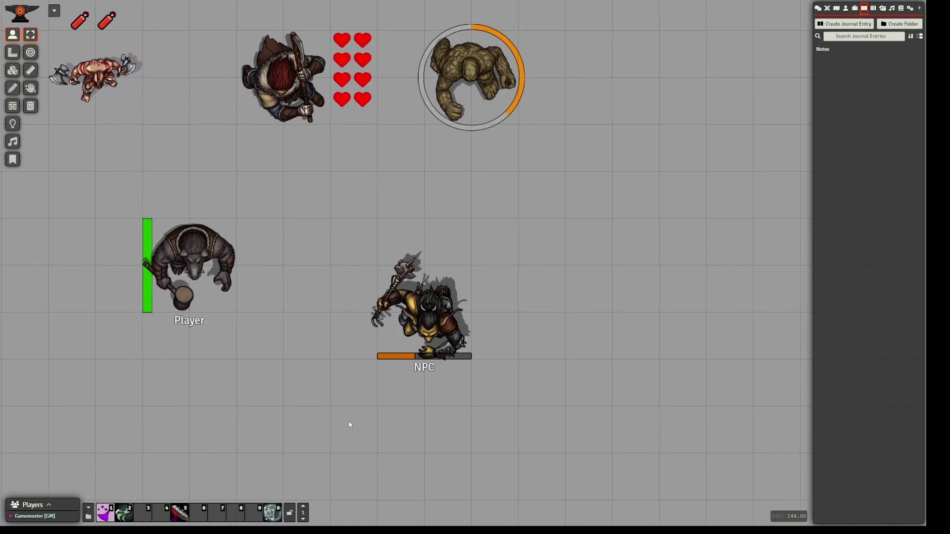
key("alt")
scroll(346, 424, "down", 3)
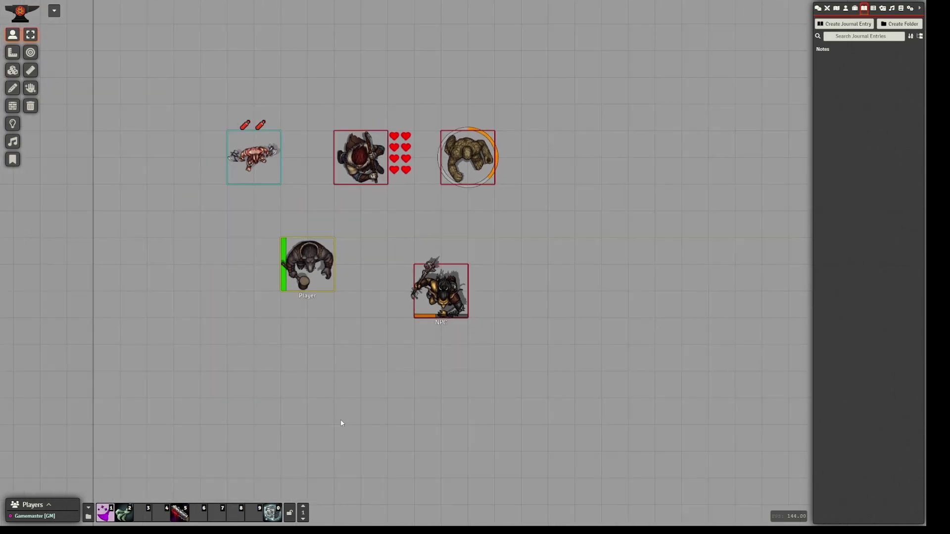
scroll(341, 424, "up", 1)
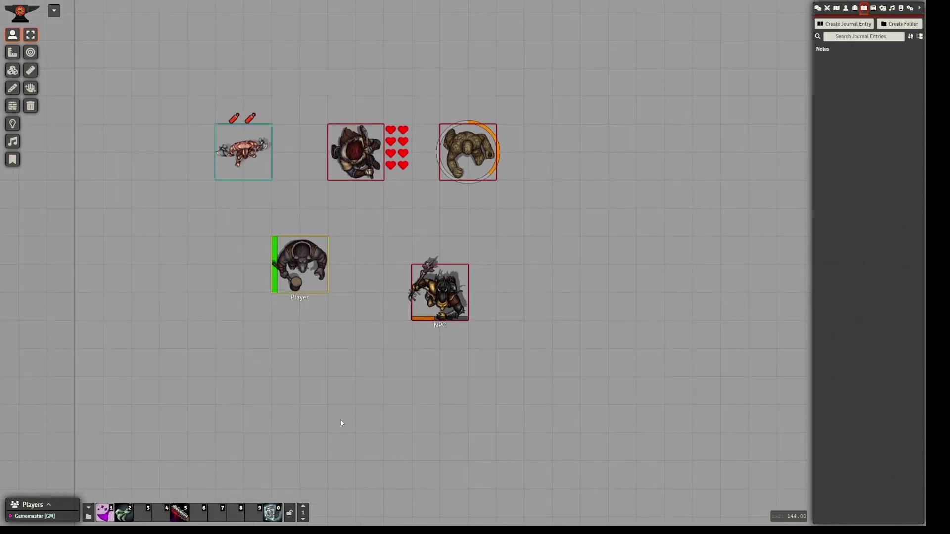
scroll(342, 424, "up", 3)
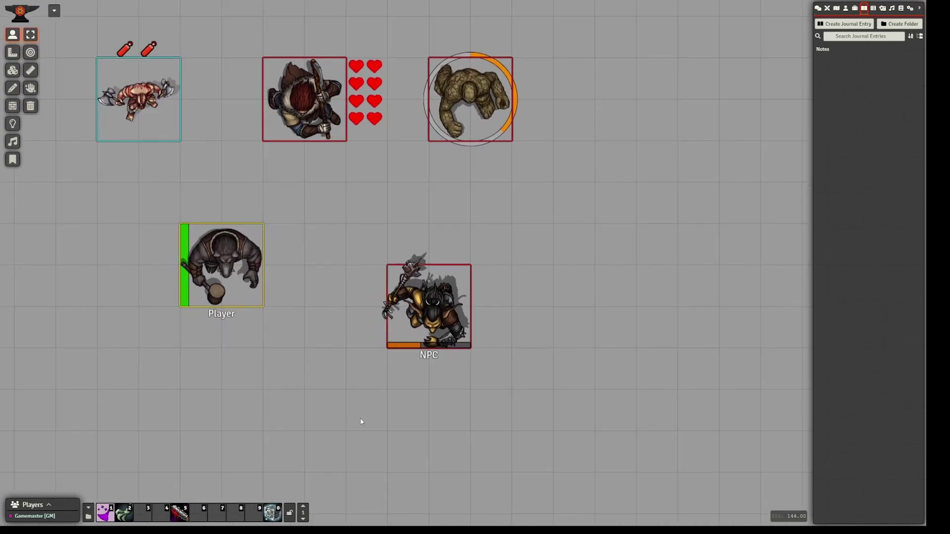
key("Tab")
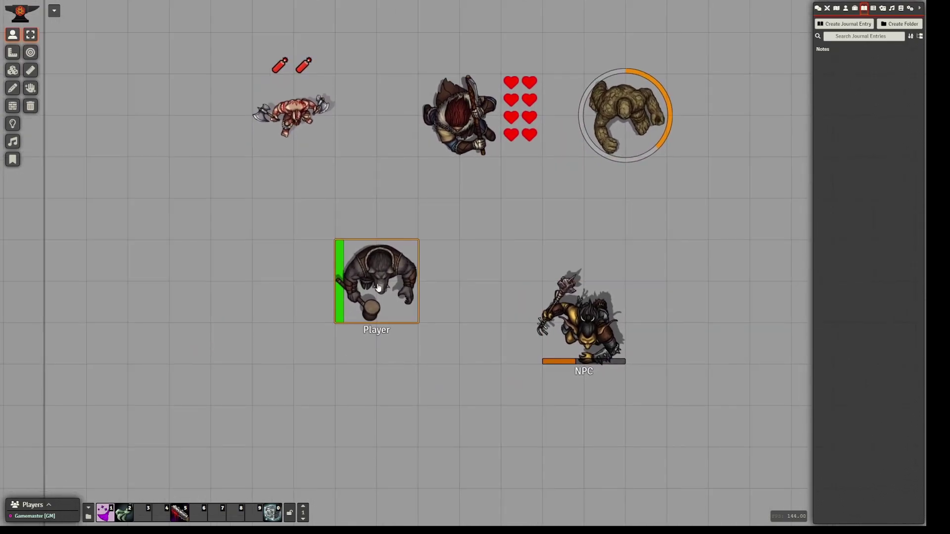
- Limit the visibility of the Player token's Square overlay to the Highlight state and apply the overlay settings and mappings
right_click(379, 284)
left_click(433, 316)
left_click_drag(386, 233, 557, 228)
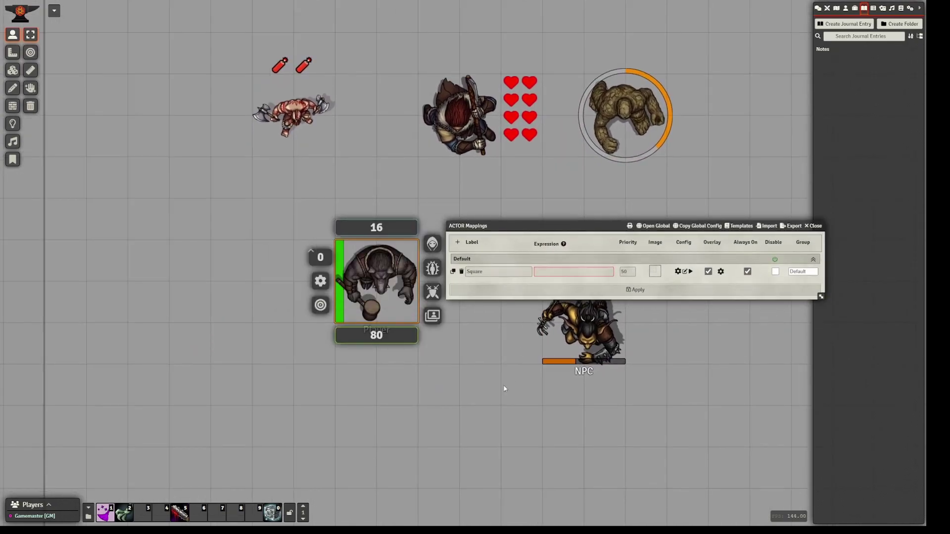
left_click(720, 271)
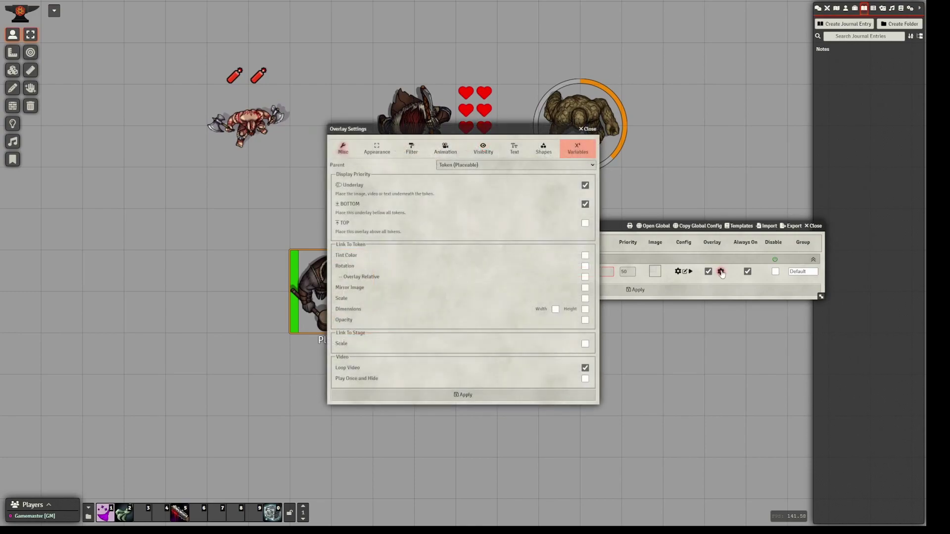
left_click_drag(494, 129, 579, 139)
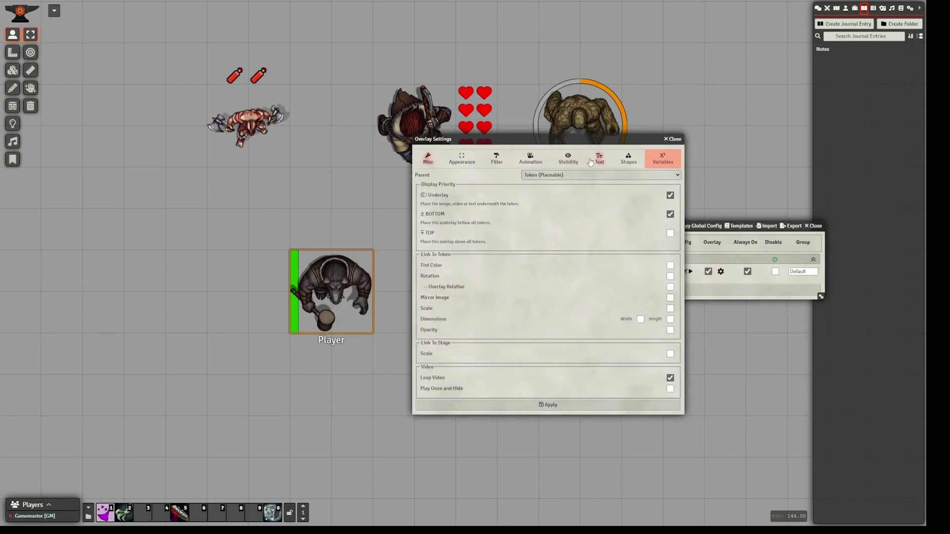
left_click(567, 162)
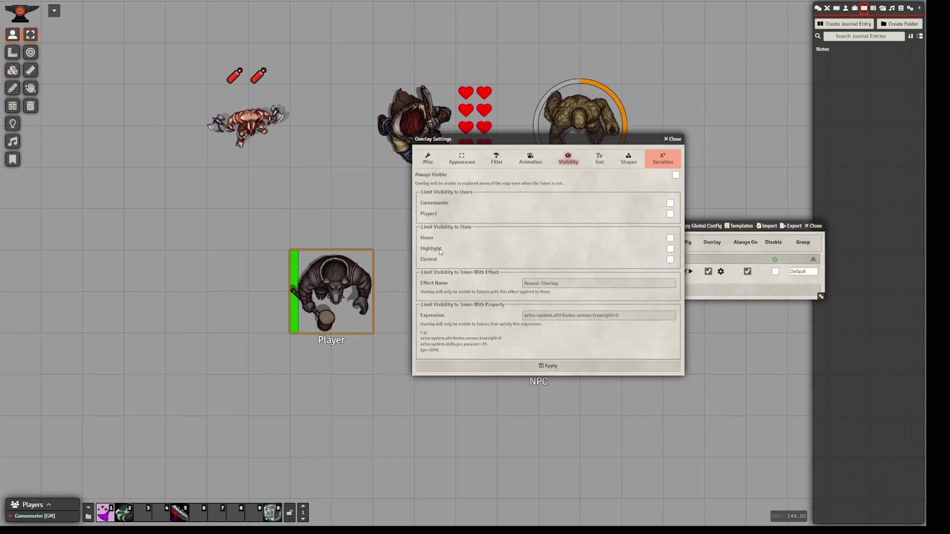
left_click(548, 366)
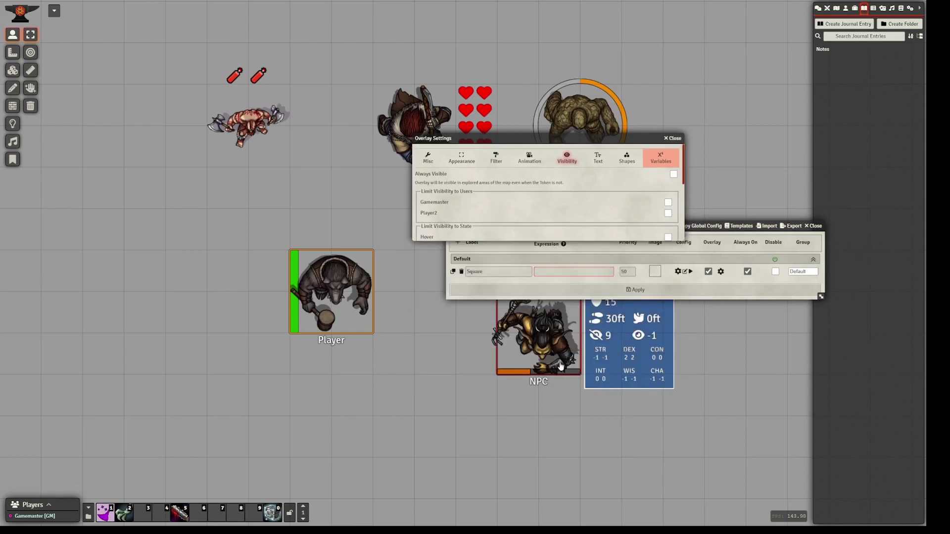
left_click(662, 291)
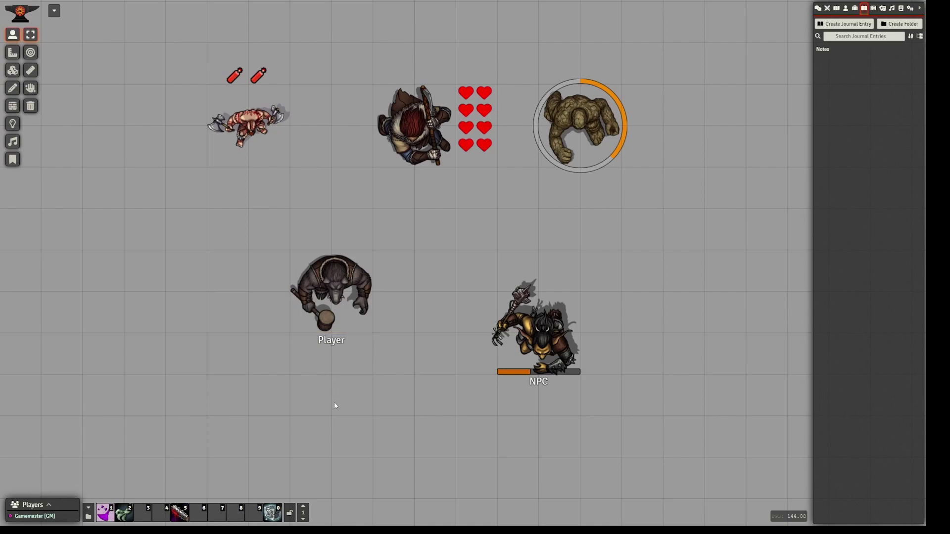
- Highlight all tokens repeatedly to check the Player token's Square overlay
key("alt")
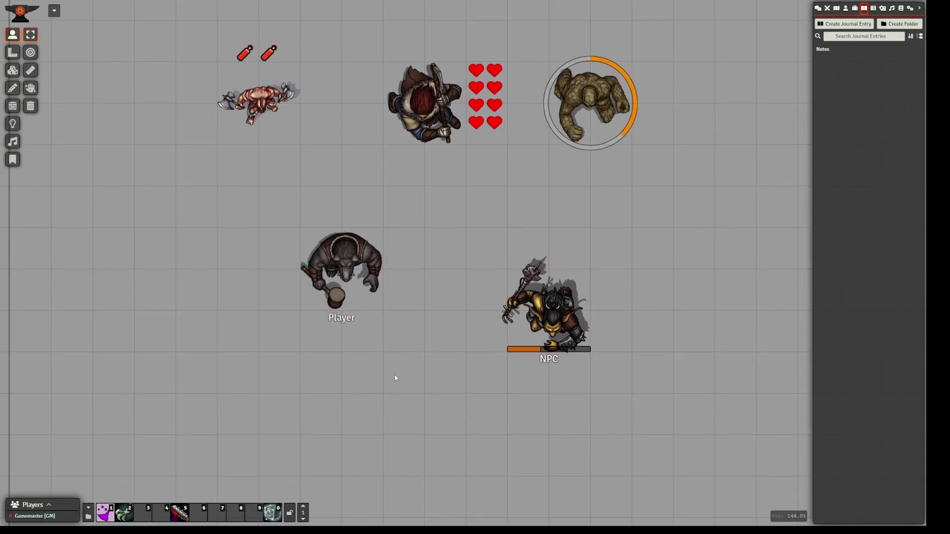
key("alt")
key("alt")
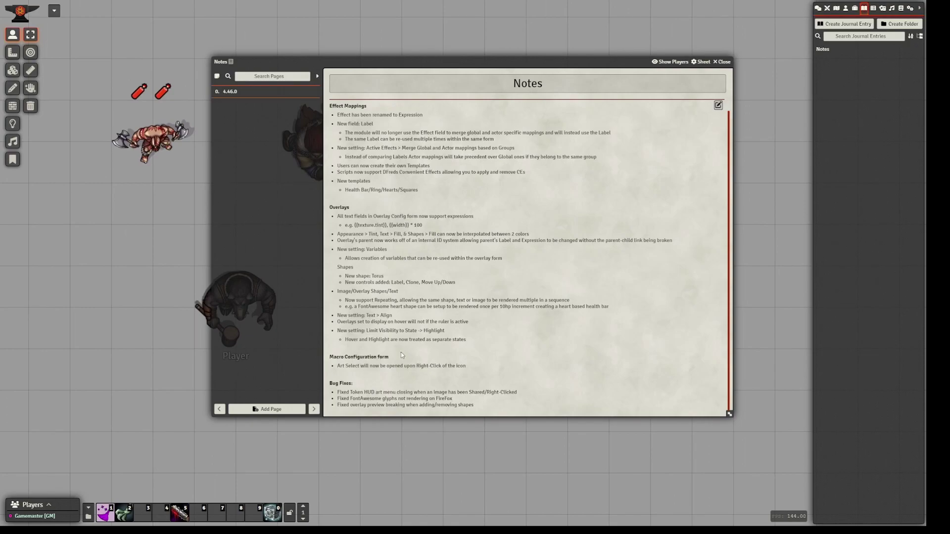
- Open the Resources macro for editing beside the Notes journal and bring up Art Select for its icon
left_click_drag(453, 62, 523, 35)
right_click(272, 512)
left_click(285, 477)
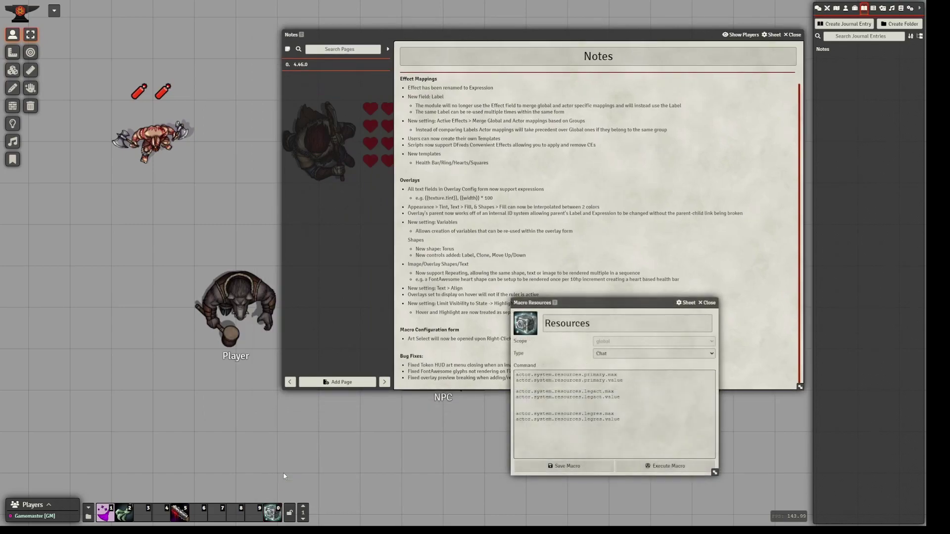
left_click_drag(592, 300, 232, 251)
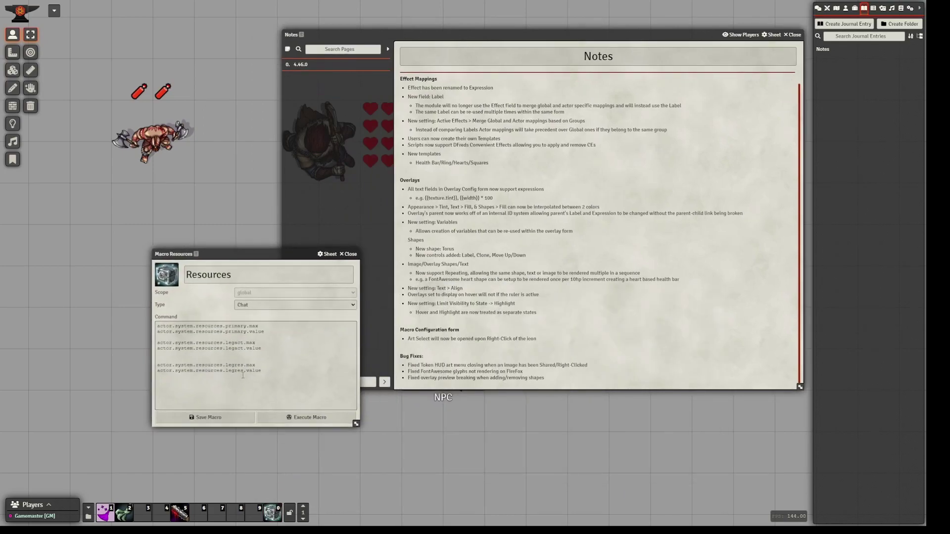
right_click(168, 275)
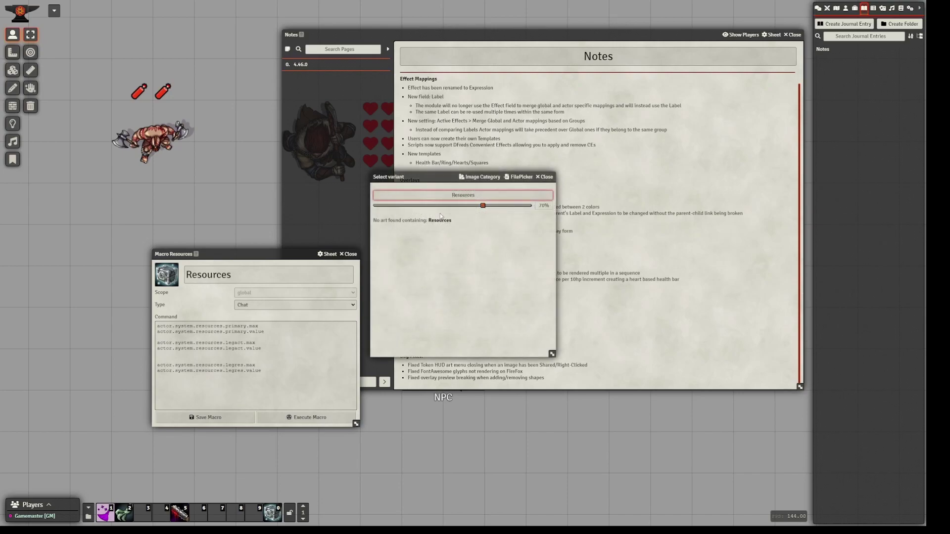
- Clear the art search, pick the tail-spiked-green image as the Resources macro's icon, and close the macro without saving
left_click_drag(485, 197, 413, 194)
key("BackSpace")
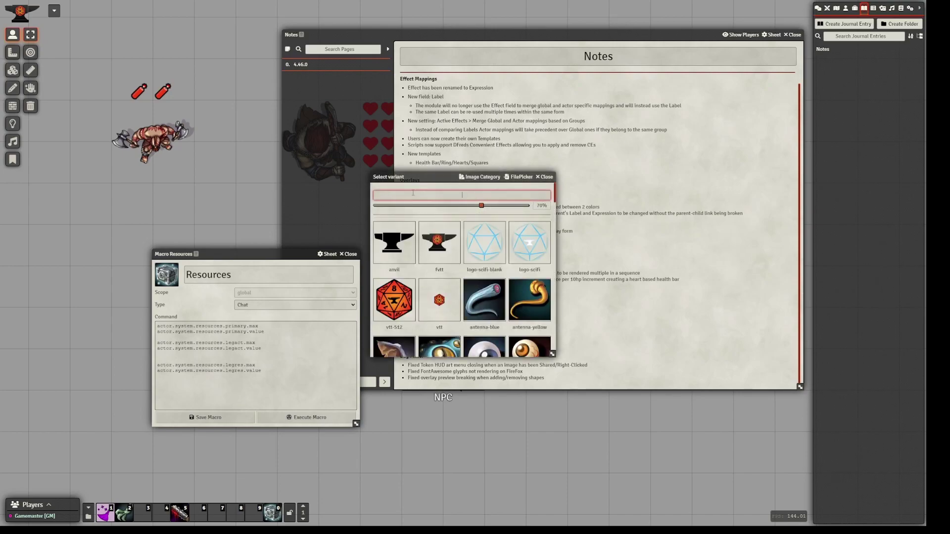
scroll(465, 307, "down", 10)
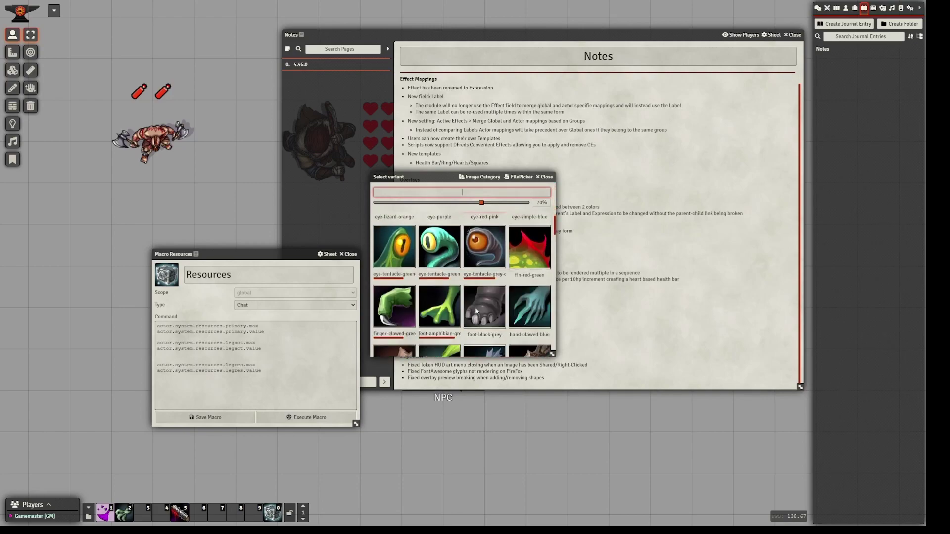
scroll(466, 307, "down", 10)
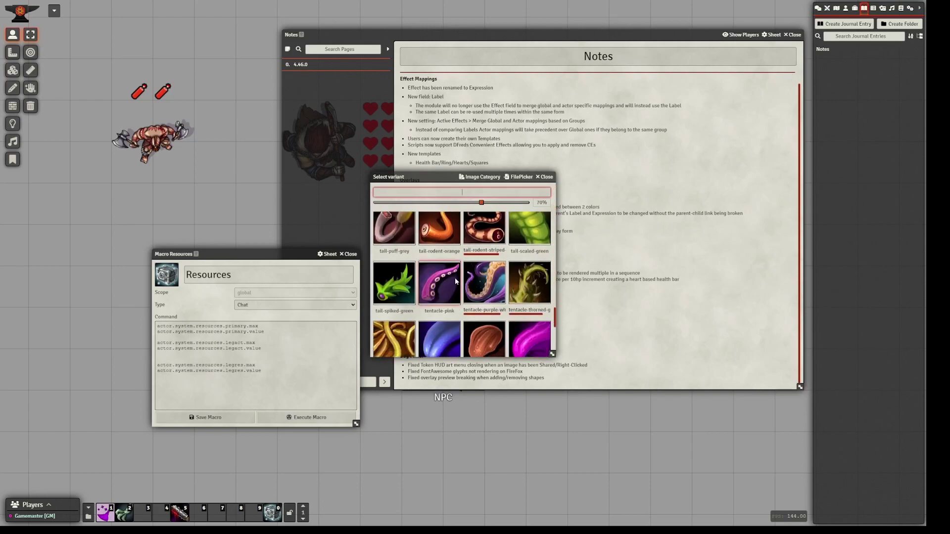
left_click(394, 293)
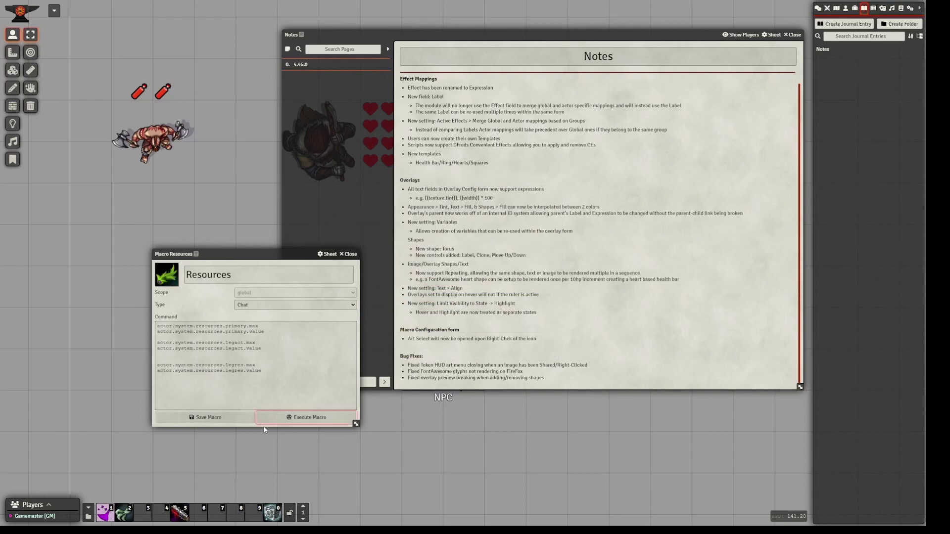
left_click(350, 254)
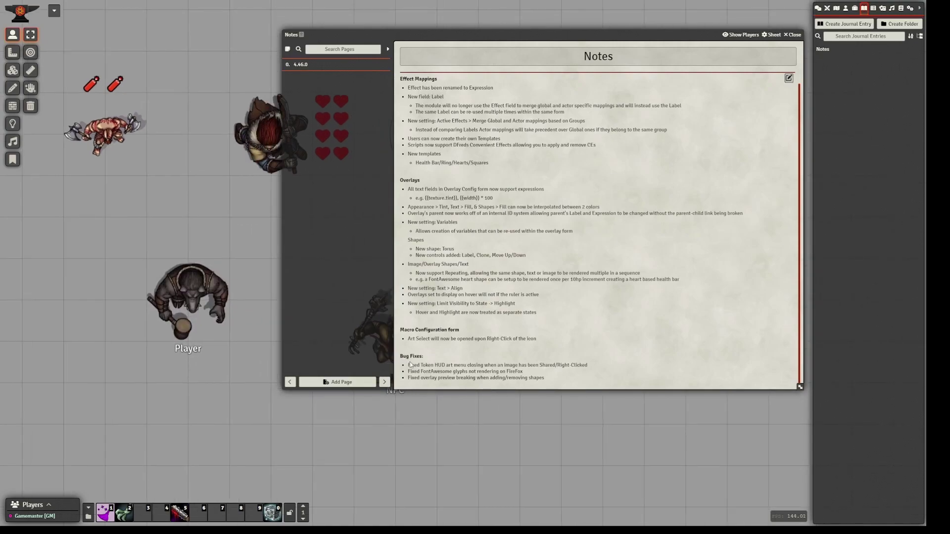
- Close the Notes journal and display the NPC token's art variants
left_click_drag(428, 458, 329, 445)
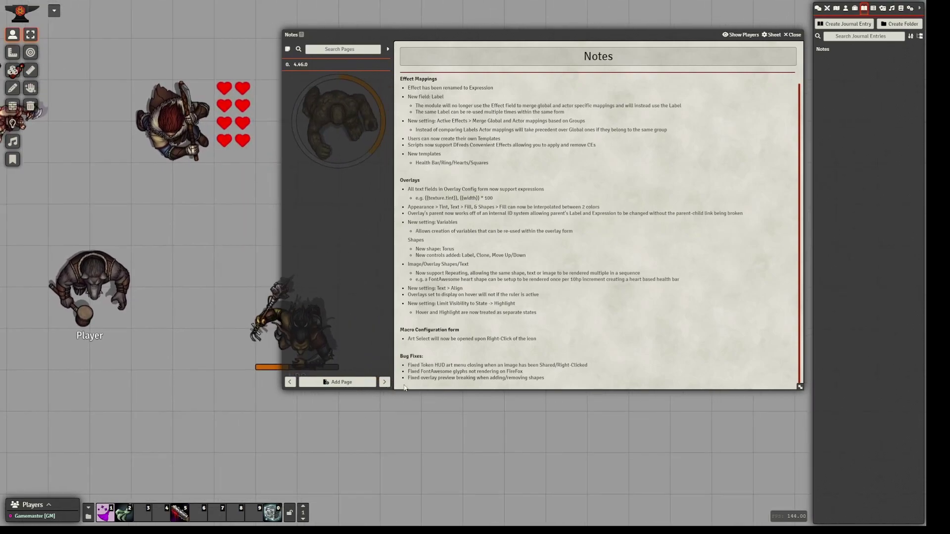
left_click(794, 35)
left_click_drag(428, 206, 514, 275)
right_click(448, 380)
right_click(468, 415)
left_click_drag(490, 452, 411, 412)
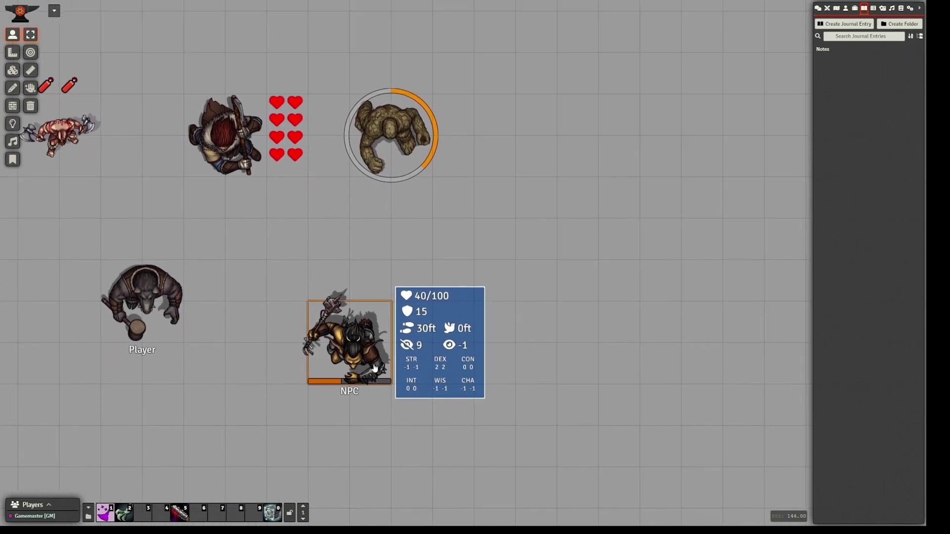
right_click(371, 367)
left_click(407, 378)
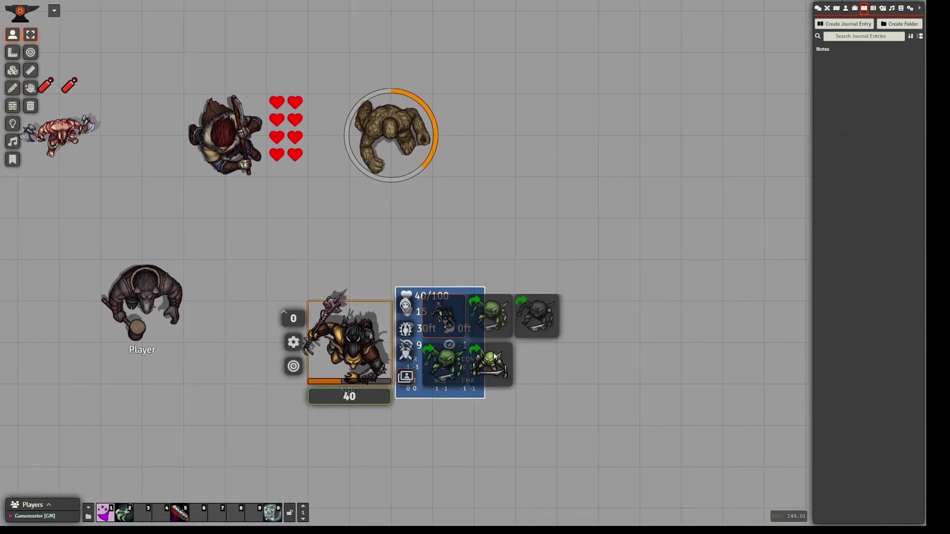
scroll(445, 461, "up", 8)
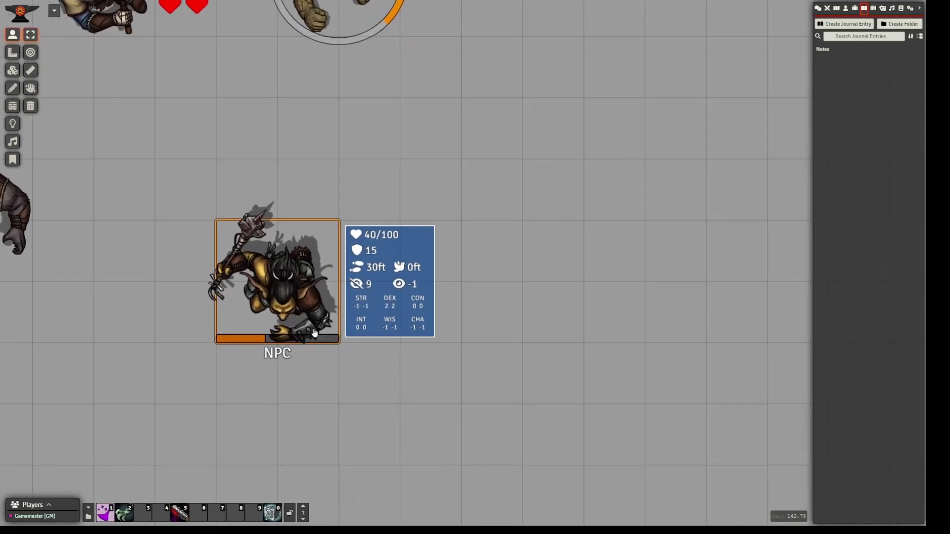
left_click(364, 342)
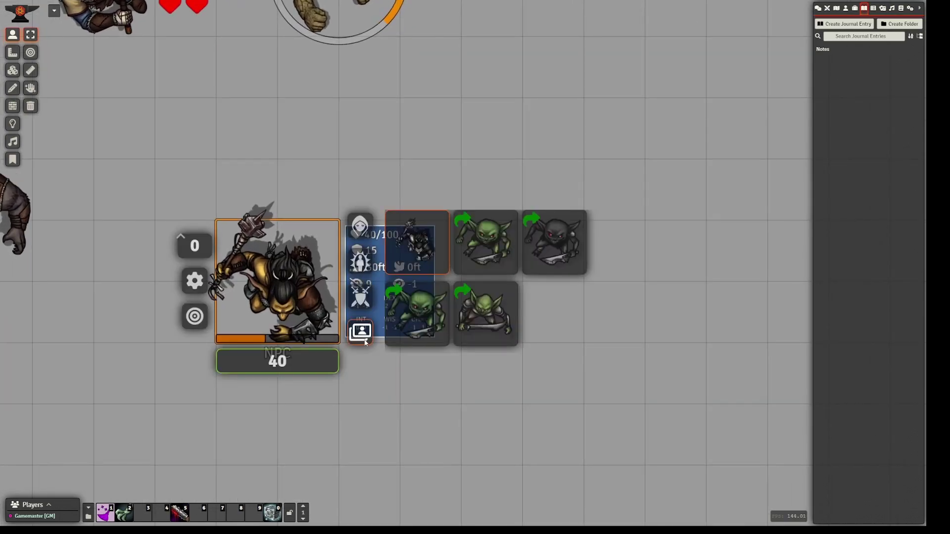
- Search the NPC token's art variants for "dragon"
right_click(365, 341)
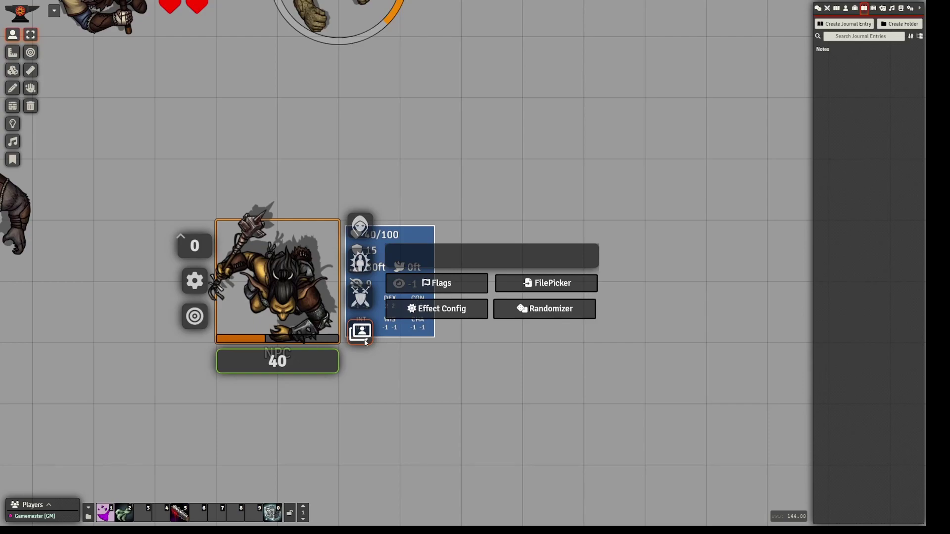
left_click(398, 263)
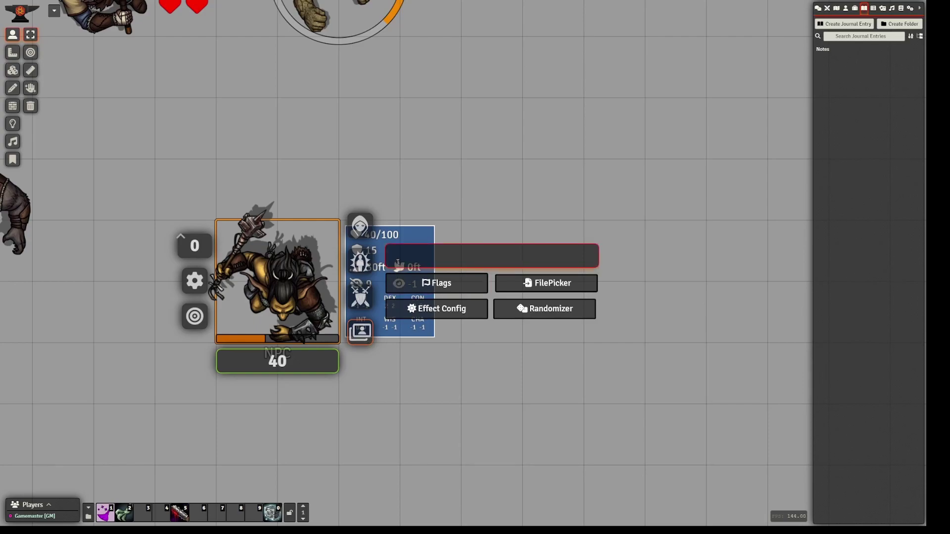
type("dragon")
key("Return")
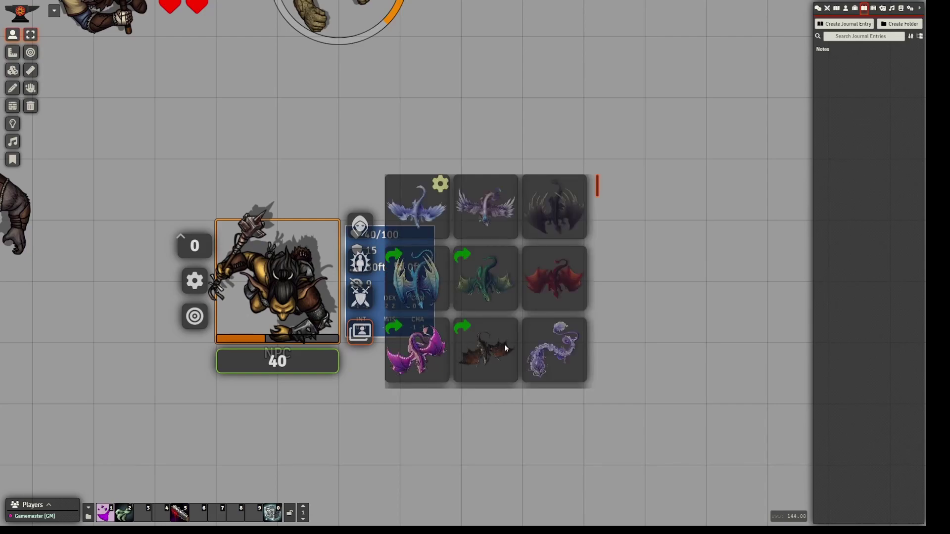
- Share more dragon variants with the NPC token, including the pink, leafy green, black-winged and purple serpentine dragons, and dismiss its token controls
scroll(436, 337, "down", 3)
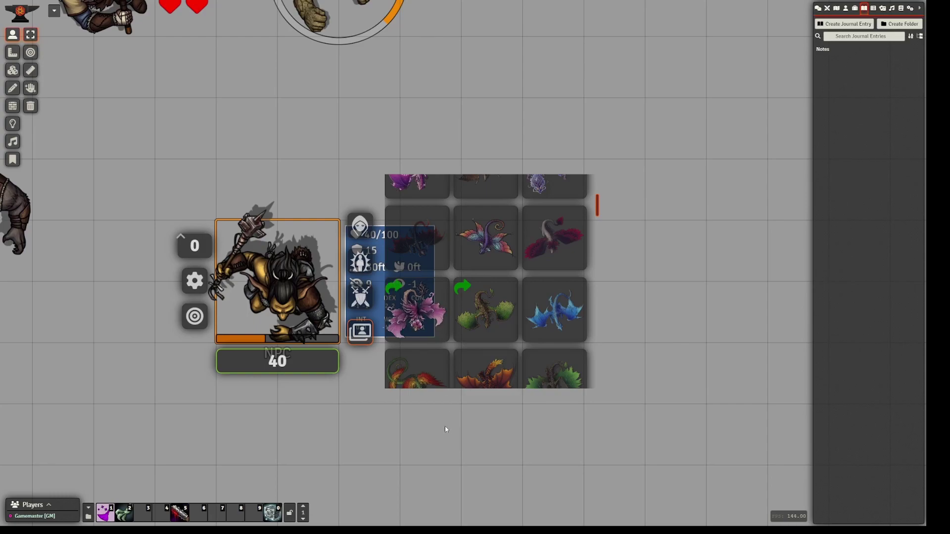
scroll(463, 354, "up", 3)
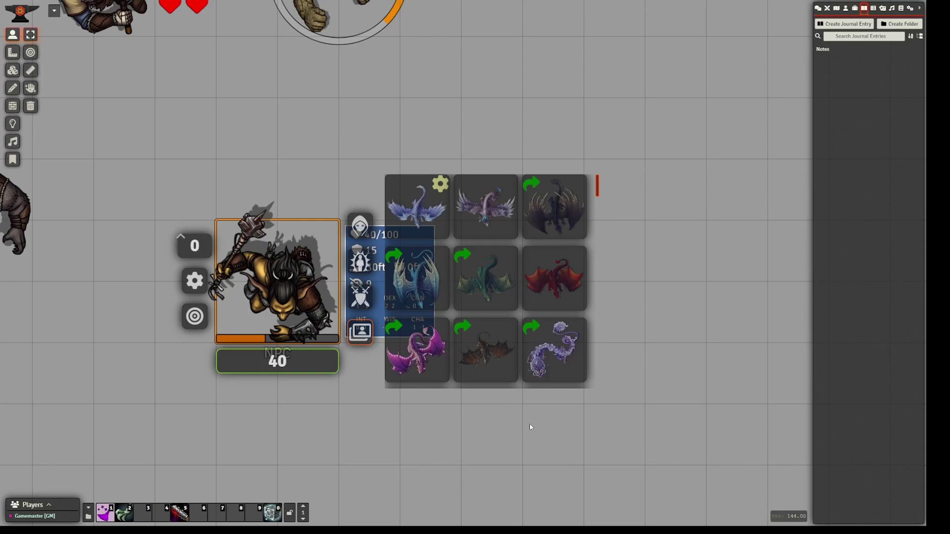
left_click(467, 457)
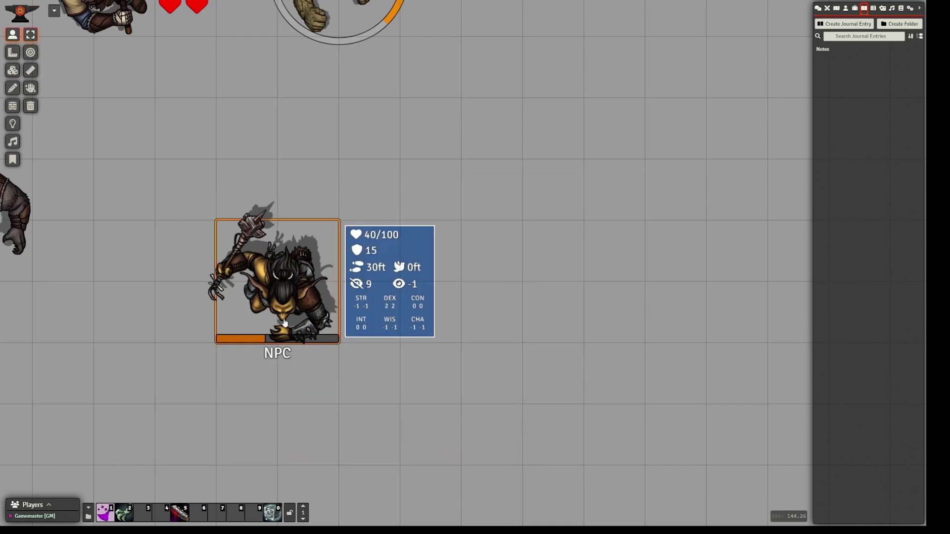
- Redisplay the NPC token's art variants, review the full set of shared images, and dismiss the token controls
right_click(311, 317)
left_click(359, 330)
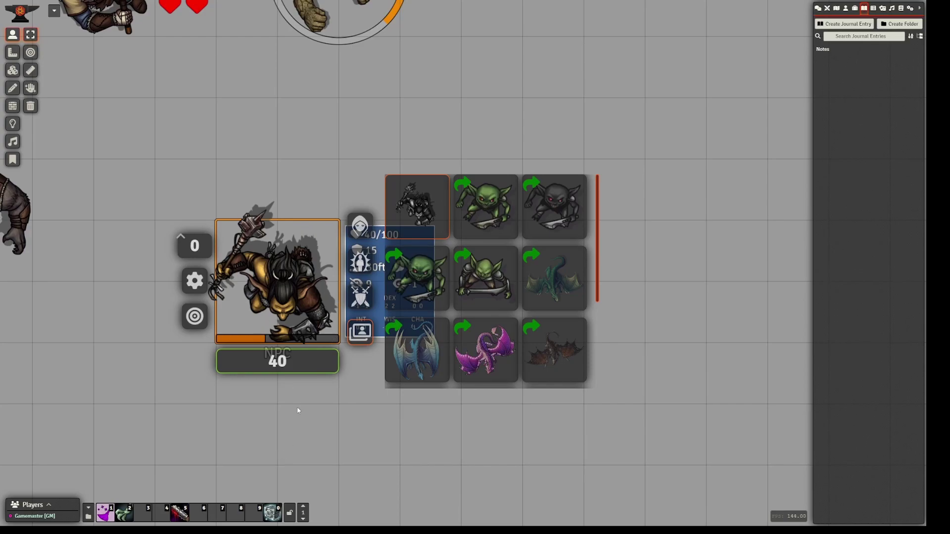
scroll(578, 266, "down", 3)
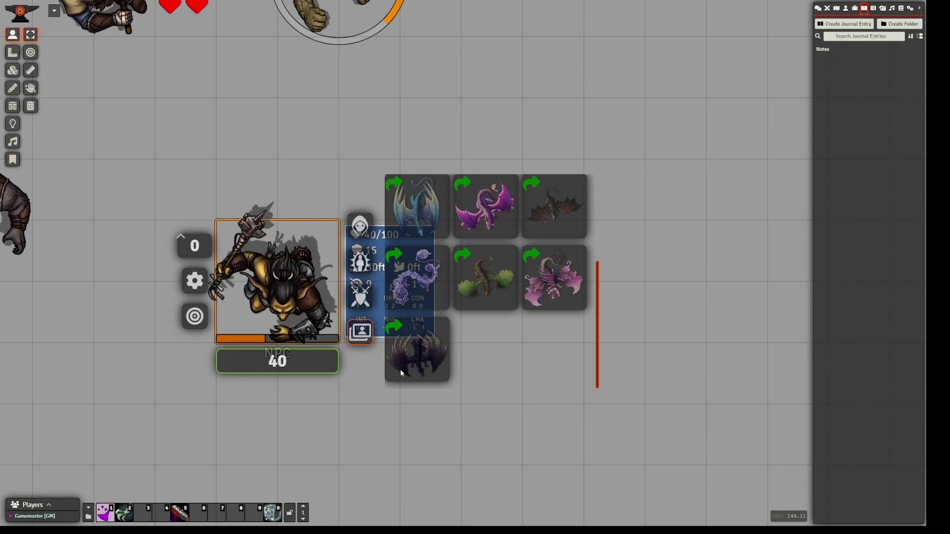
scroll(438, 339, "up", 2)
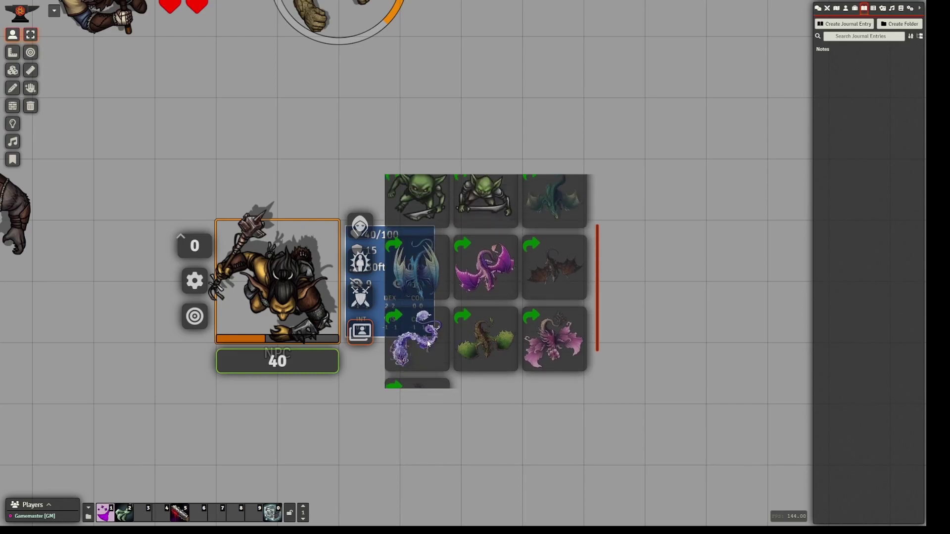
left_click(384, 476)
- Redisplay the NPC token's art variants and unshare the two second-row green goblins and the blue and purple dragons
right_click(322, 325)
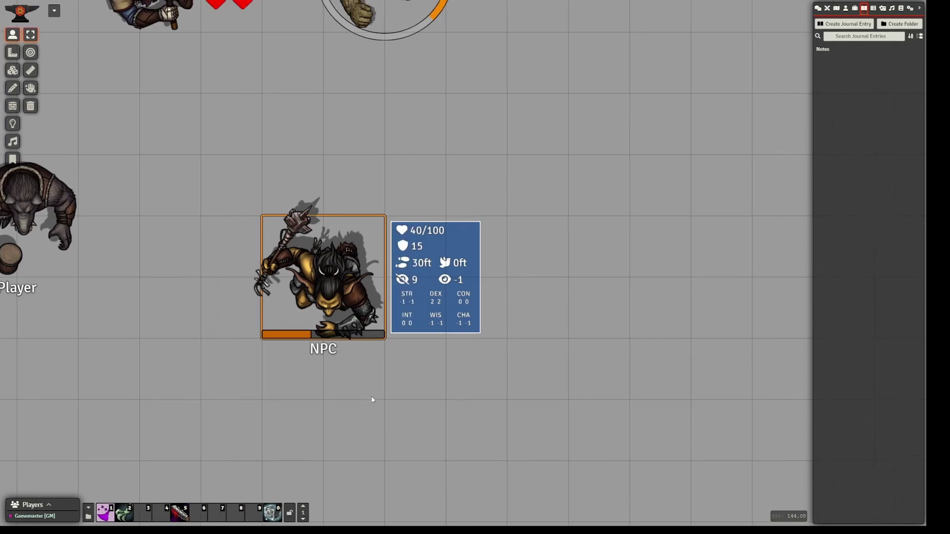
left_click(405, 335)
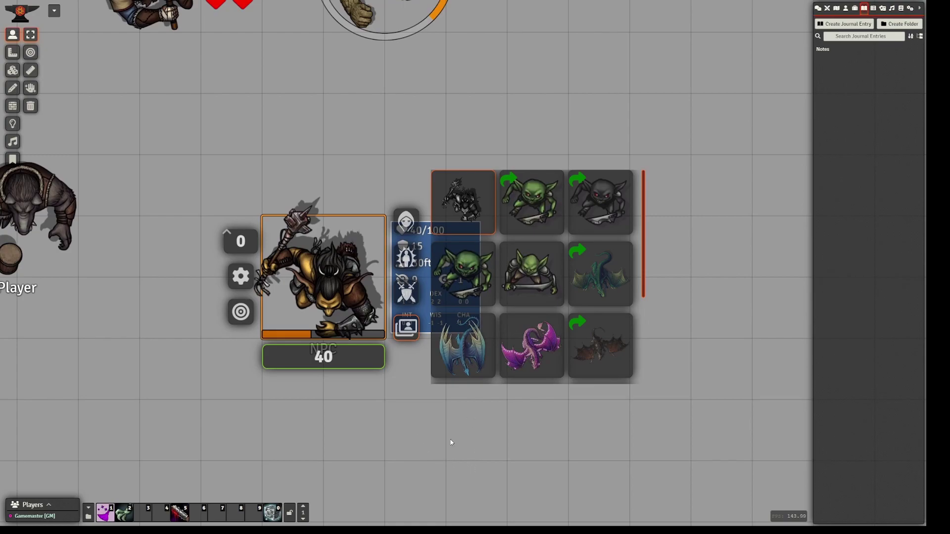
- Open the Notes journal, examine the 4.46.0 Bug Fixes list alongside the tokens on the scene, and close the journal
left_click(824, 51)
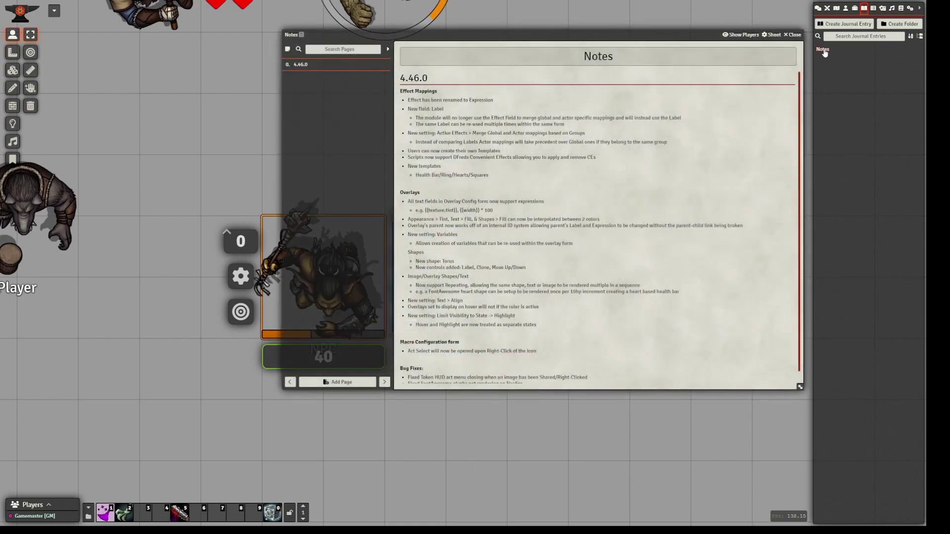
scroll(451, 359, "down", 1)
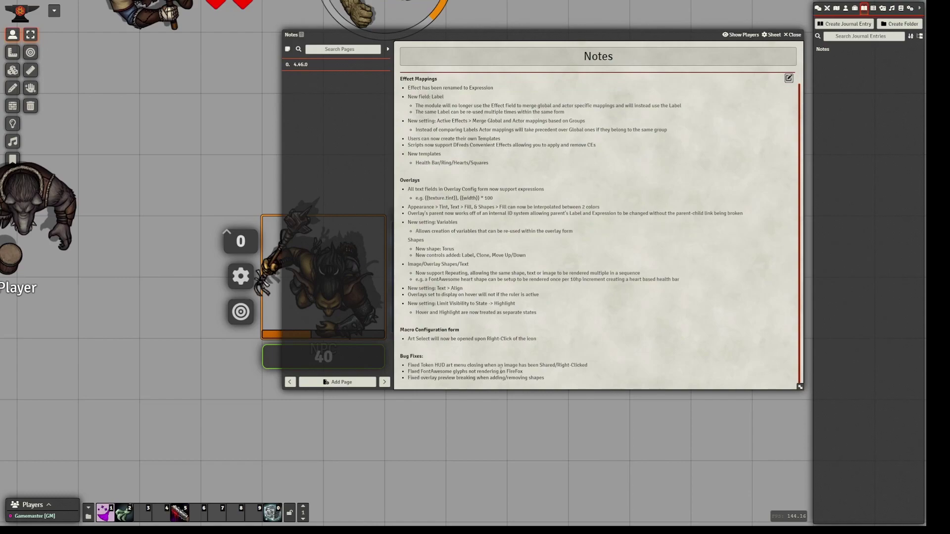
left_click_drag(187, 185, 141, 304)
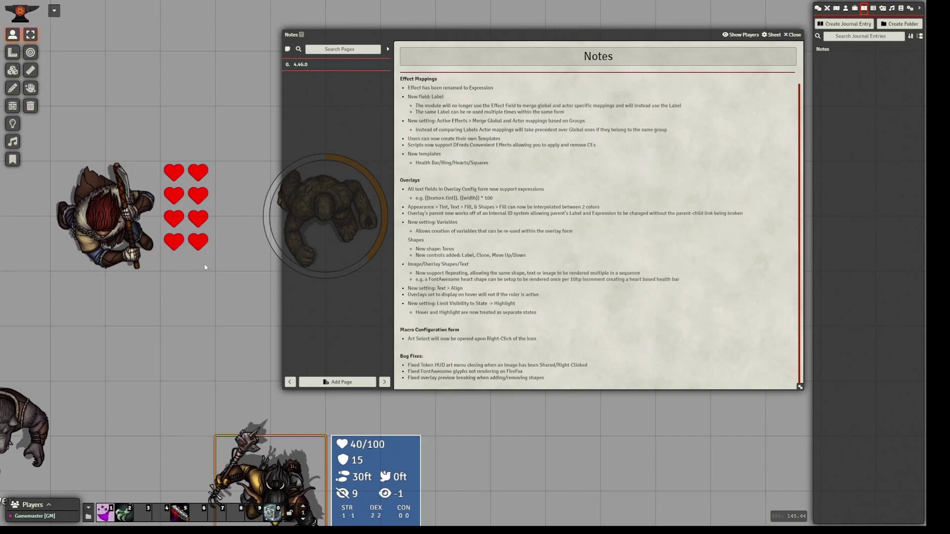
left_click_drag(157, 319, 183, 306)
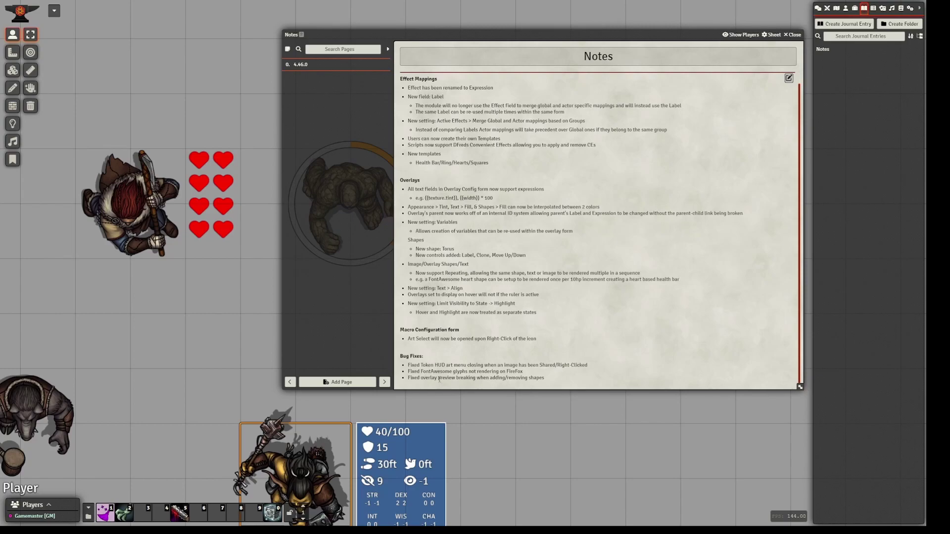
left_click_drag(504, 452, 521, 295)
left_click(794, 34)
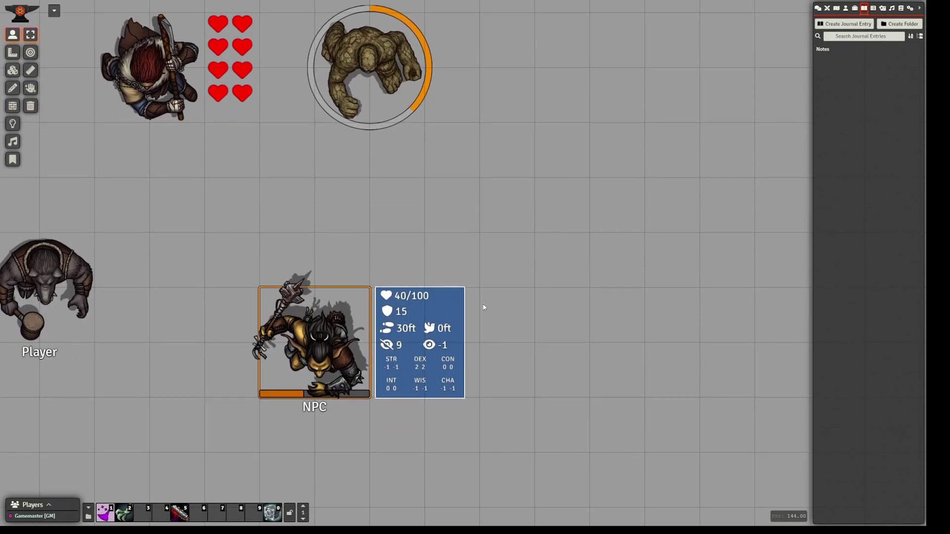
- Open the ACTOR Mappings of the NPC token and place the window clear of its info box
double_click(326, 350)
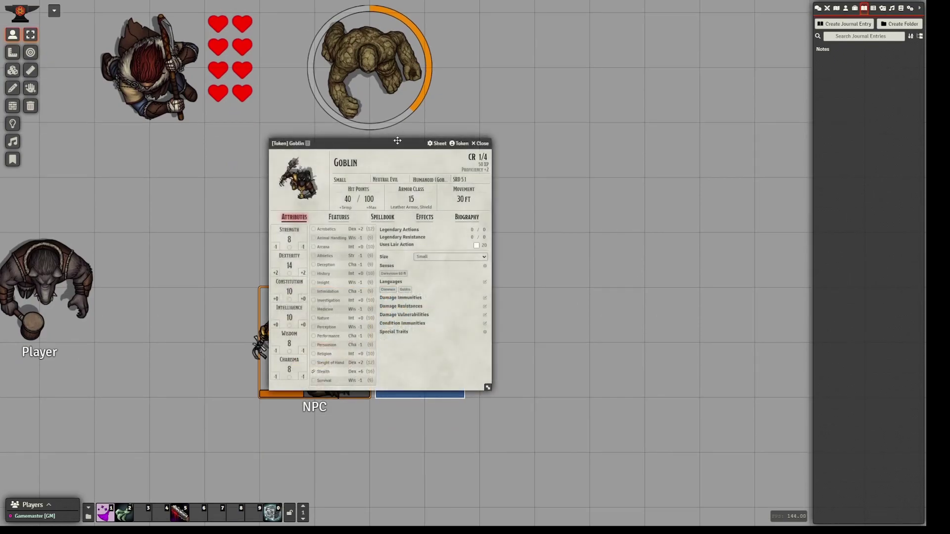
left_click(477, 148)
right_click(327, 331)
left_click(389, 325)
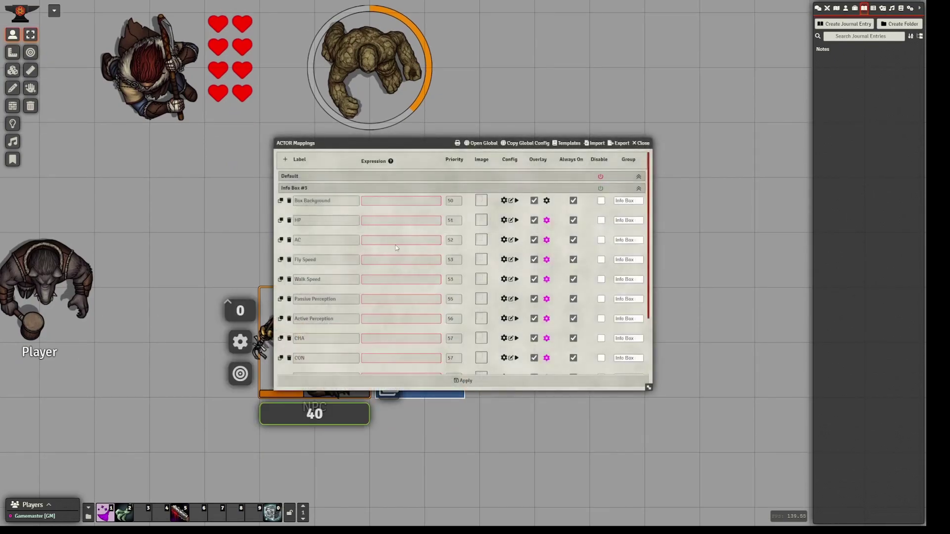
left_click_drag(399, 141, 598, 126)
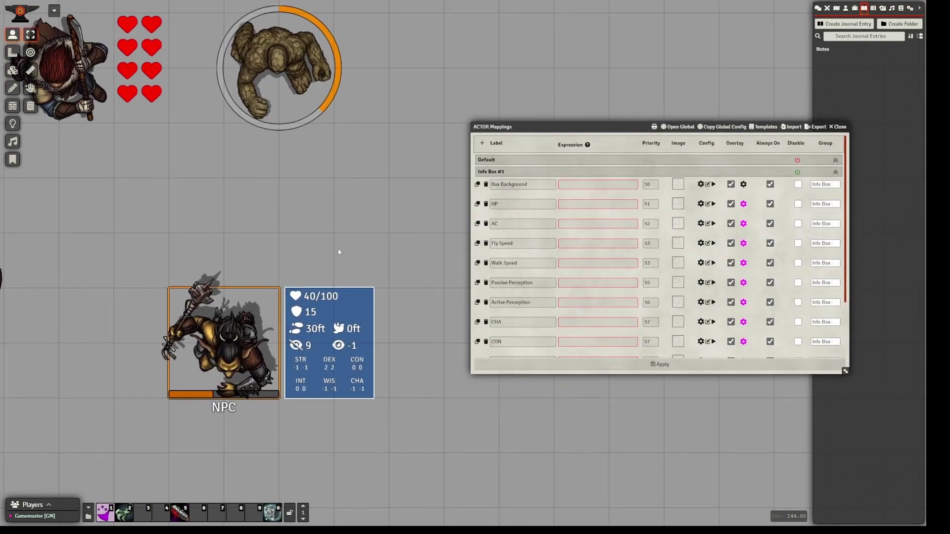
- Try a green #2e942f fill on the Box Background overlay's rectangle shape and close the overlay settings without applying
left_click(744, 184)
left_click_drag(515, 126, 646, 126)
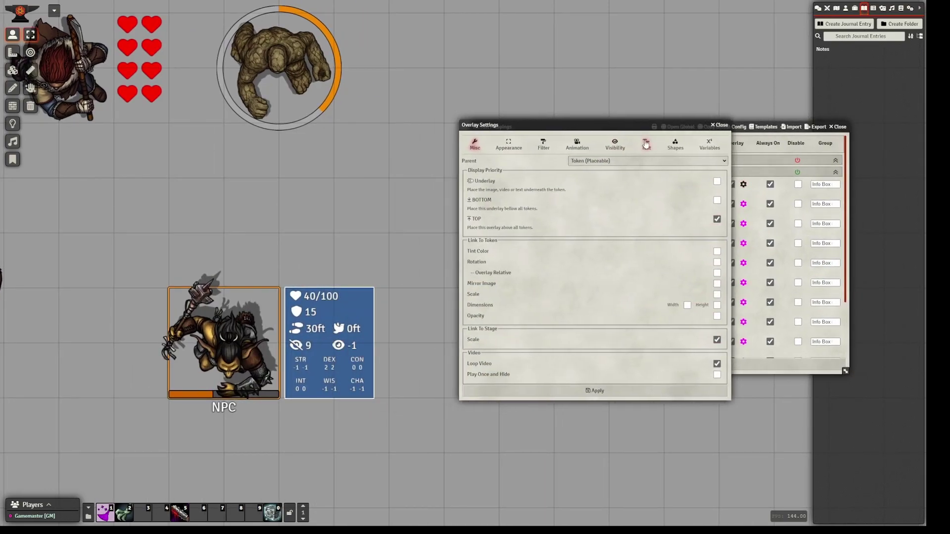
left_click(676, 144)
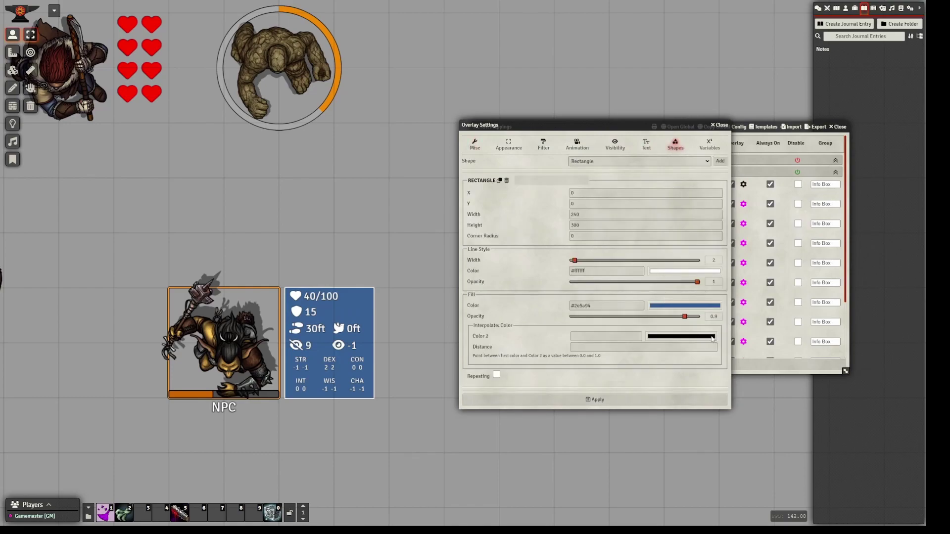
left_click(548, 309)
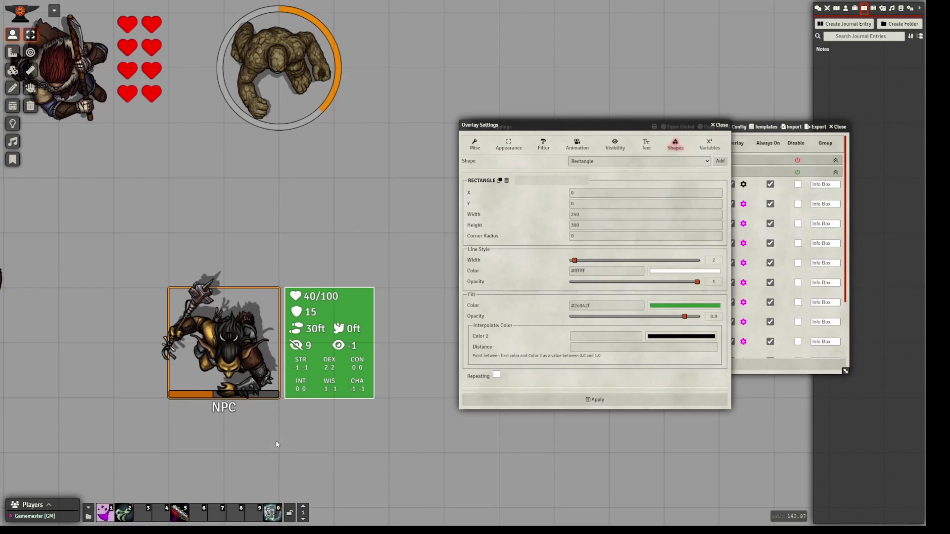
left_click(719, 125)
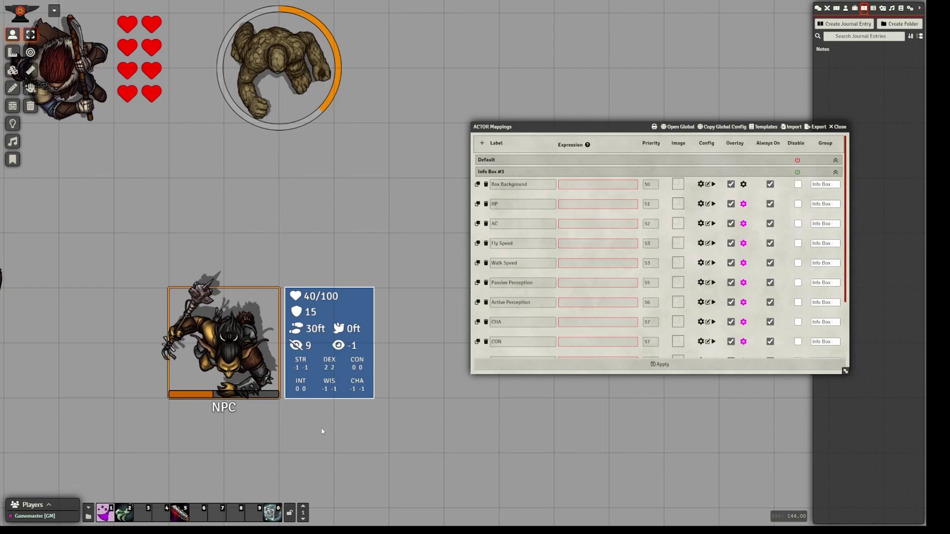
- Reopen the Box Background overlay's settings to inspect its rectangle shape, and close both the overlay settings and the ACTOR Mappings
left_click(743, 184)
left_click(543, 148)
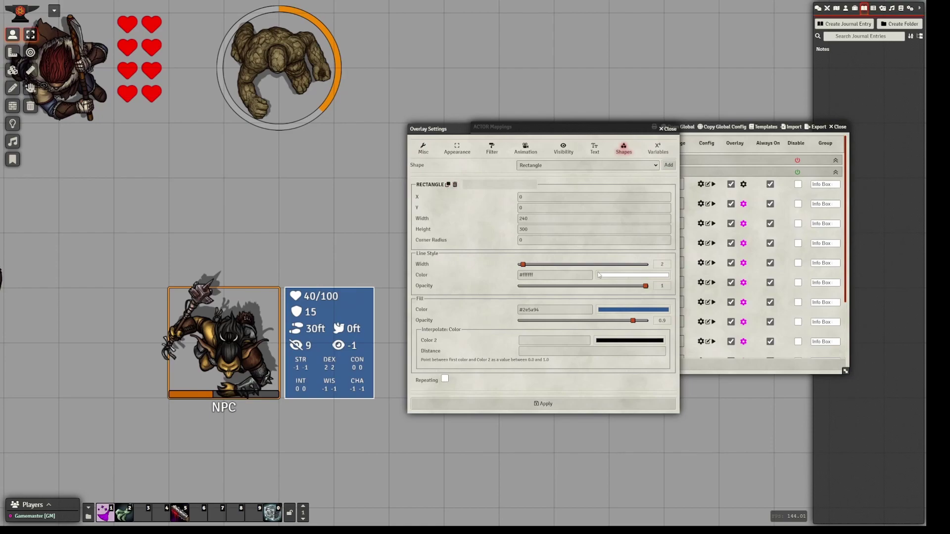
left_click(669, 129)
left_click(839, 127)
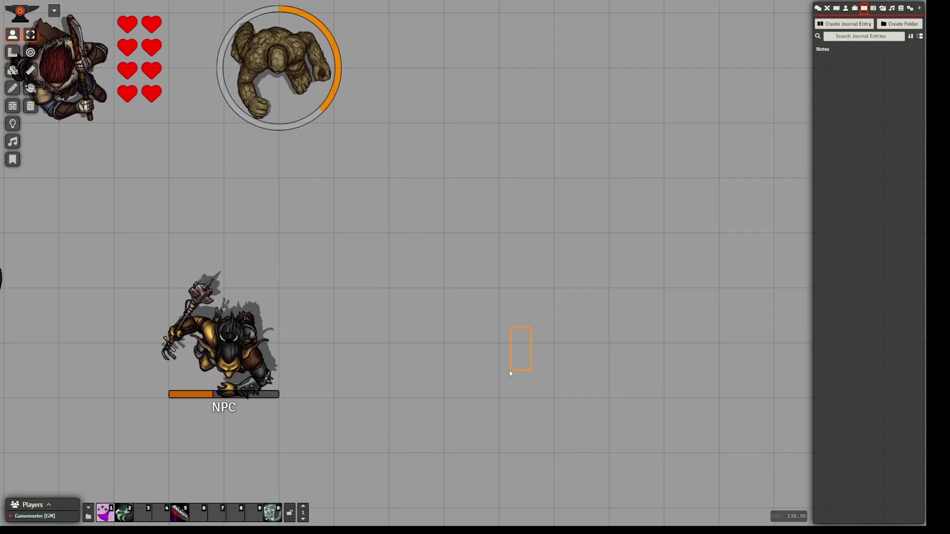
scroll(545, 381, "down", 3)
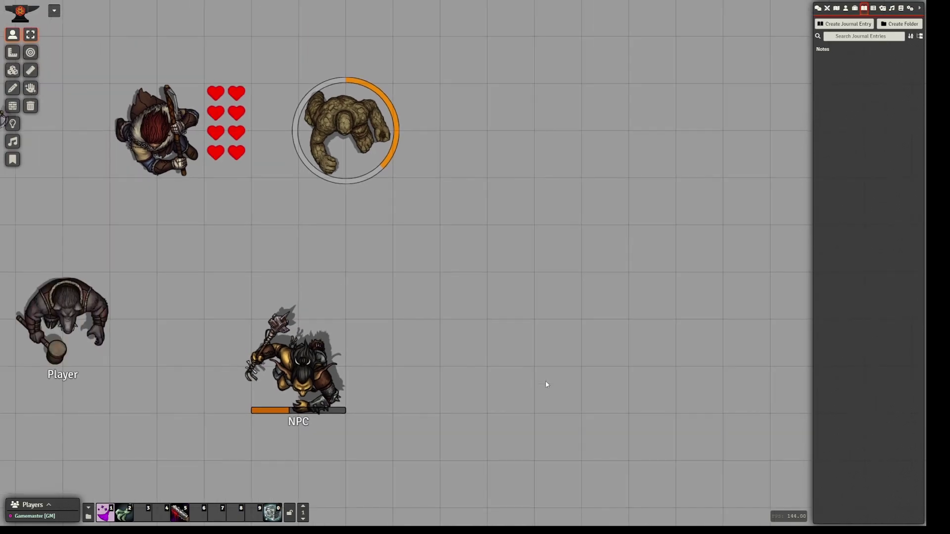
scroll(615, 299, "down", 3)
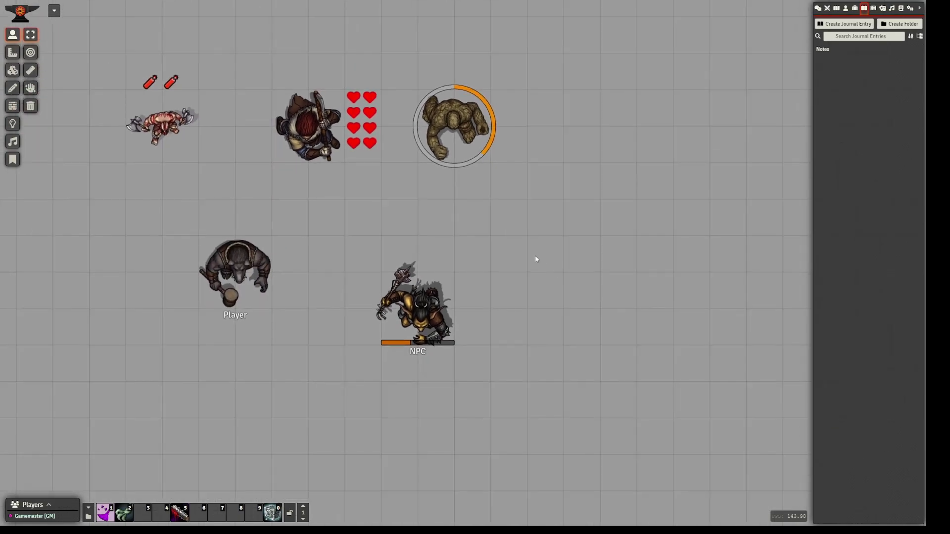
scroll(512, 319, "down", 1)
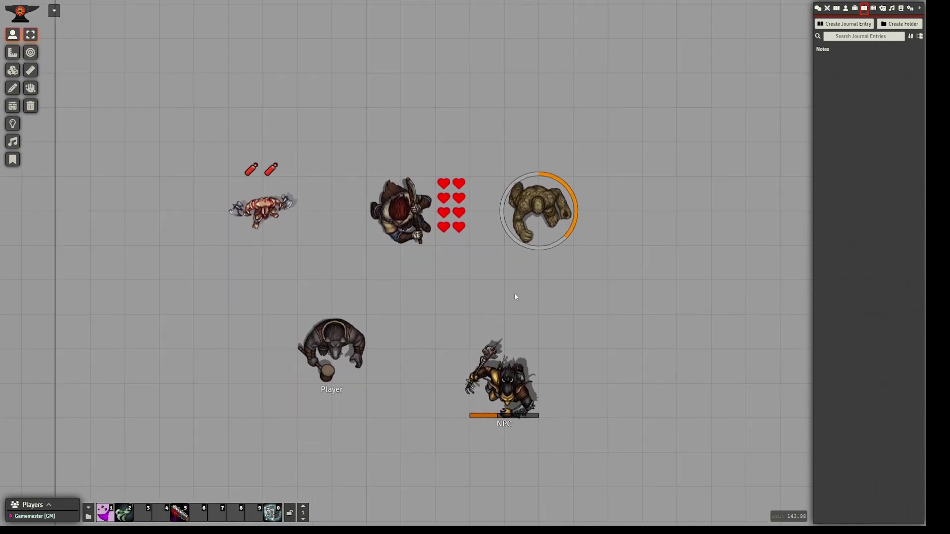
scroll(496, 292, "up", 2)
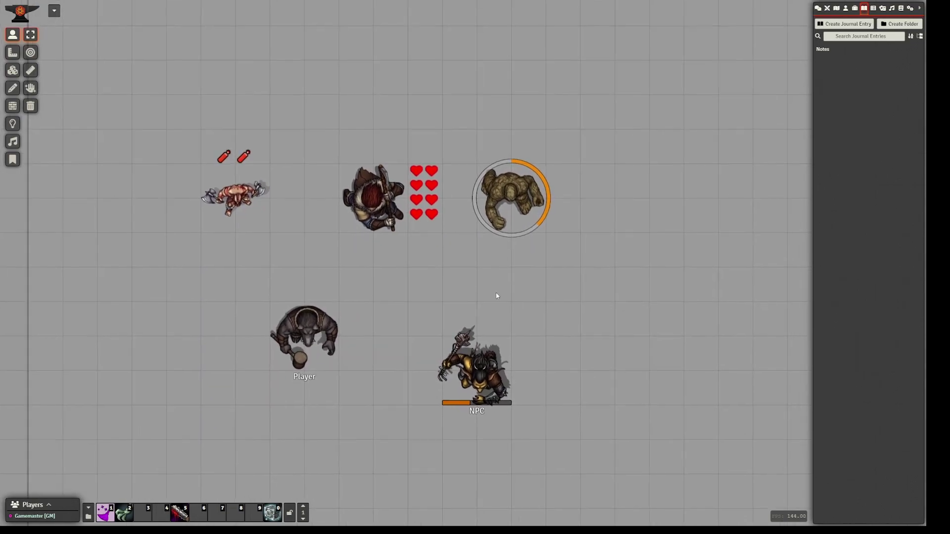